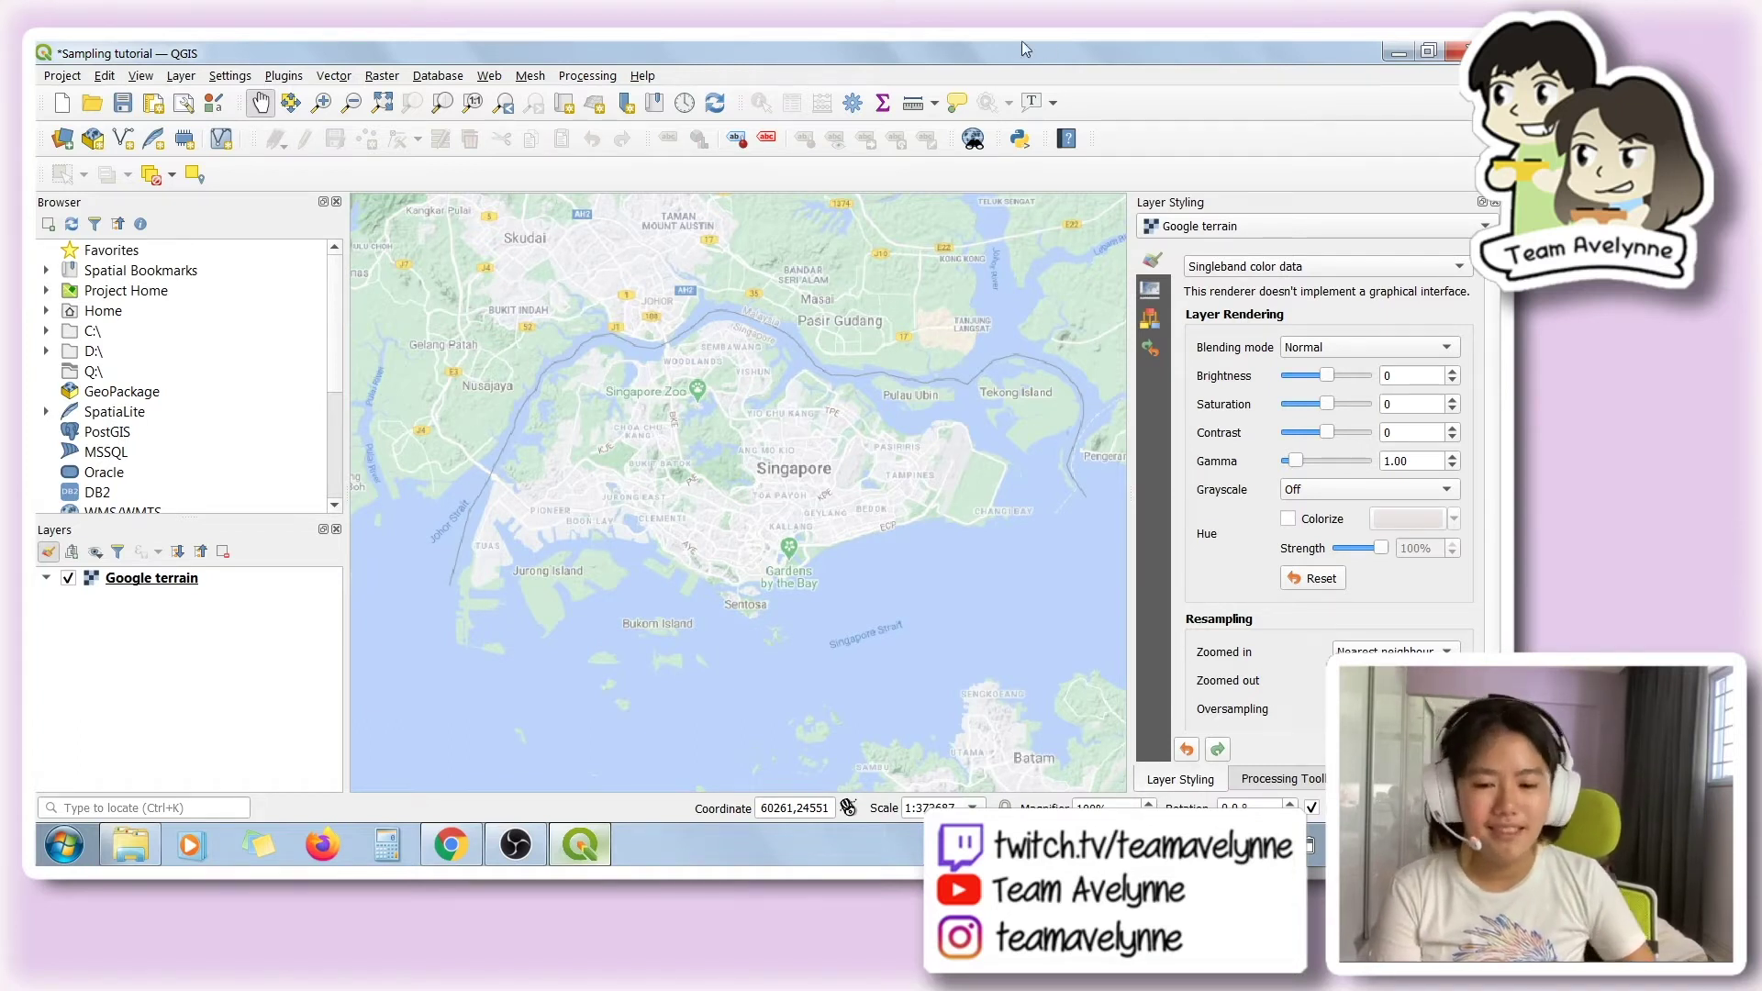
# - Add random points inside polygon shp.shp from the Sampling tutorial folder to the map as a layer
pyautogui.moveTo(737, 560); pyautogui.dragTo(783, 647)
pyautogui.scroll(1, 734, 585)
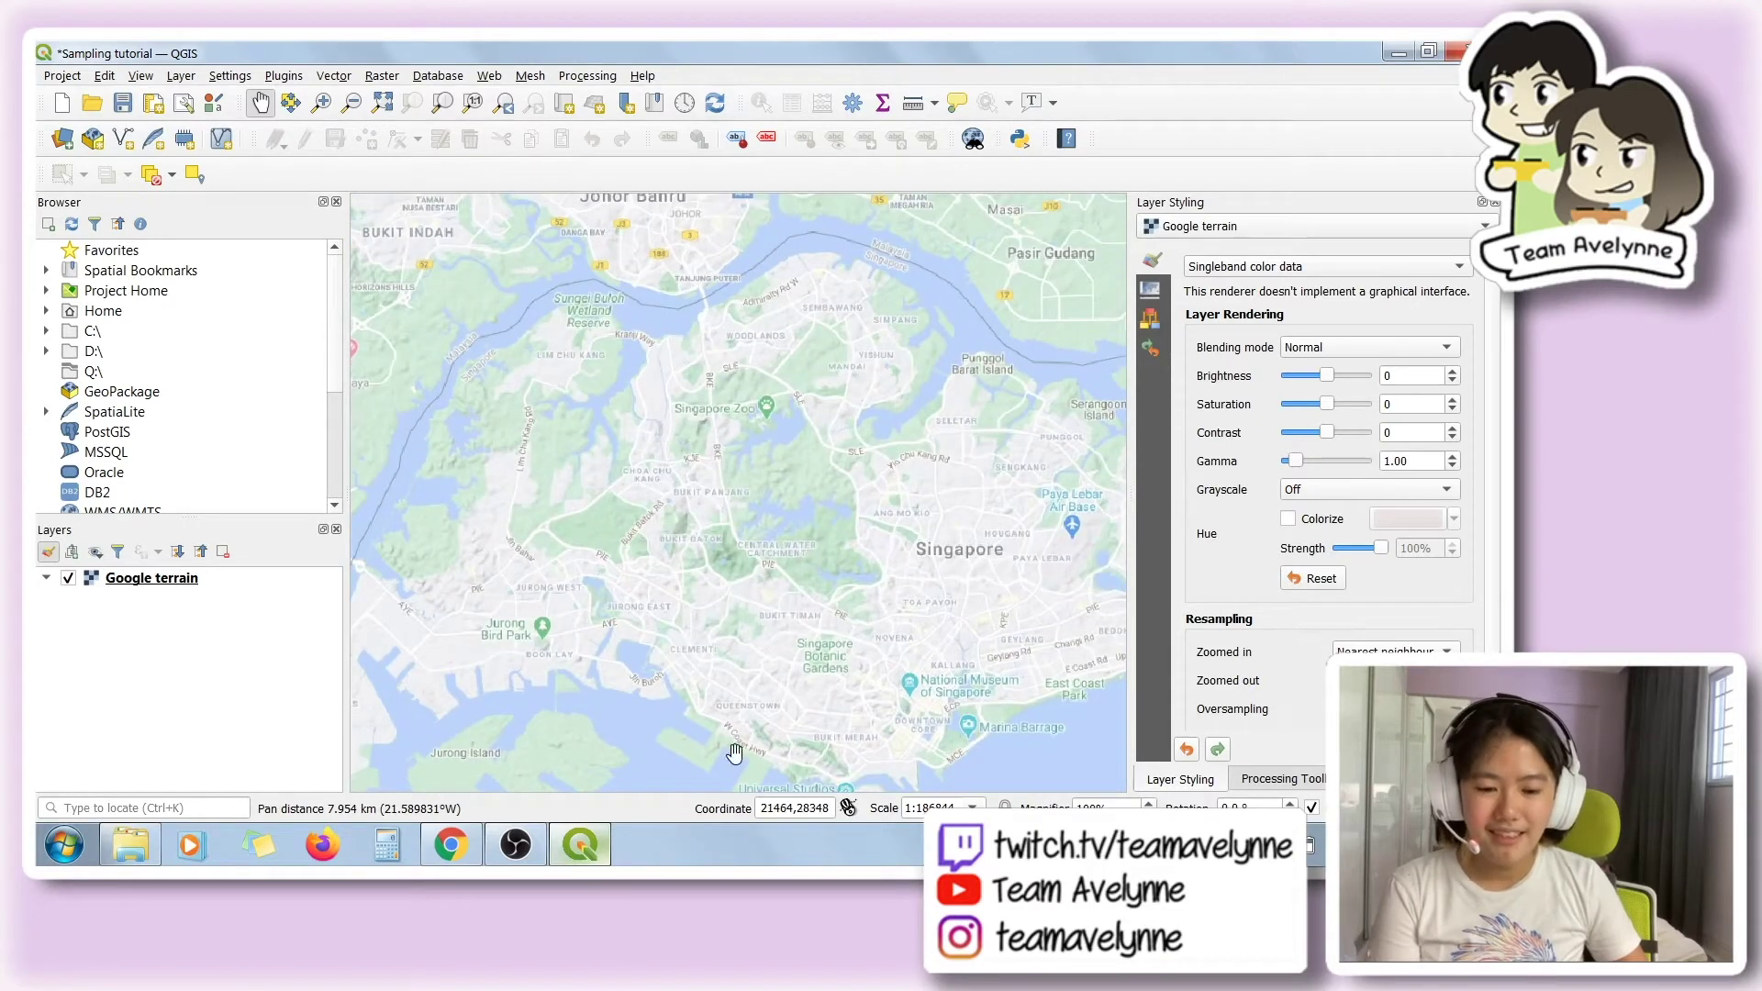
pyautogui.click(130, 844)
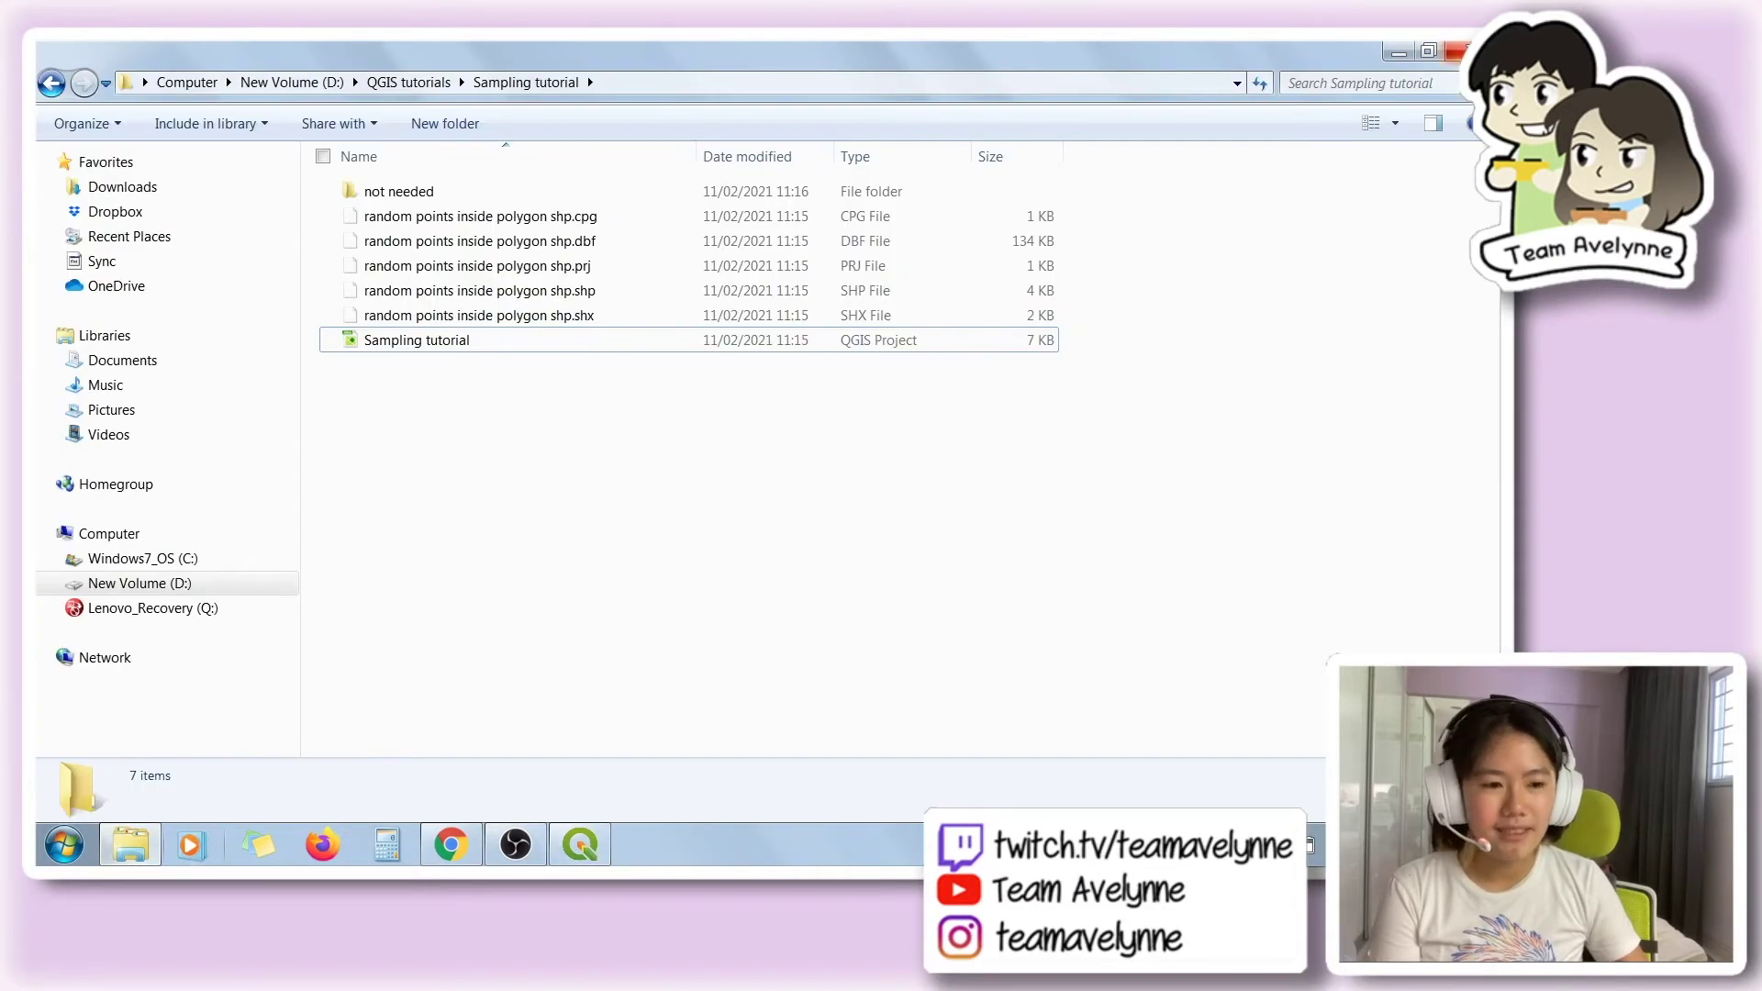
pyautogui.click(1428, 52)
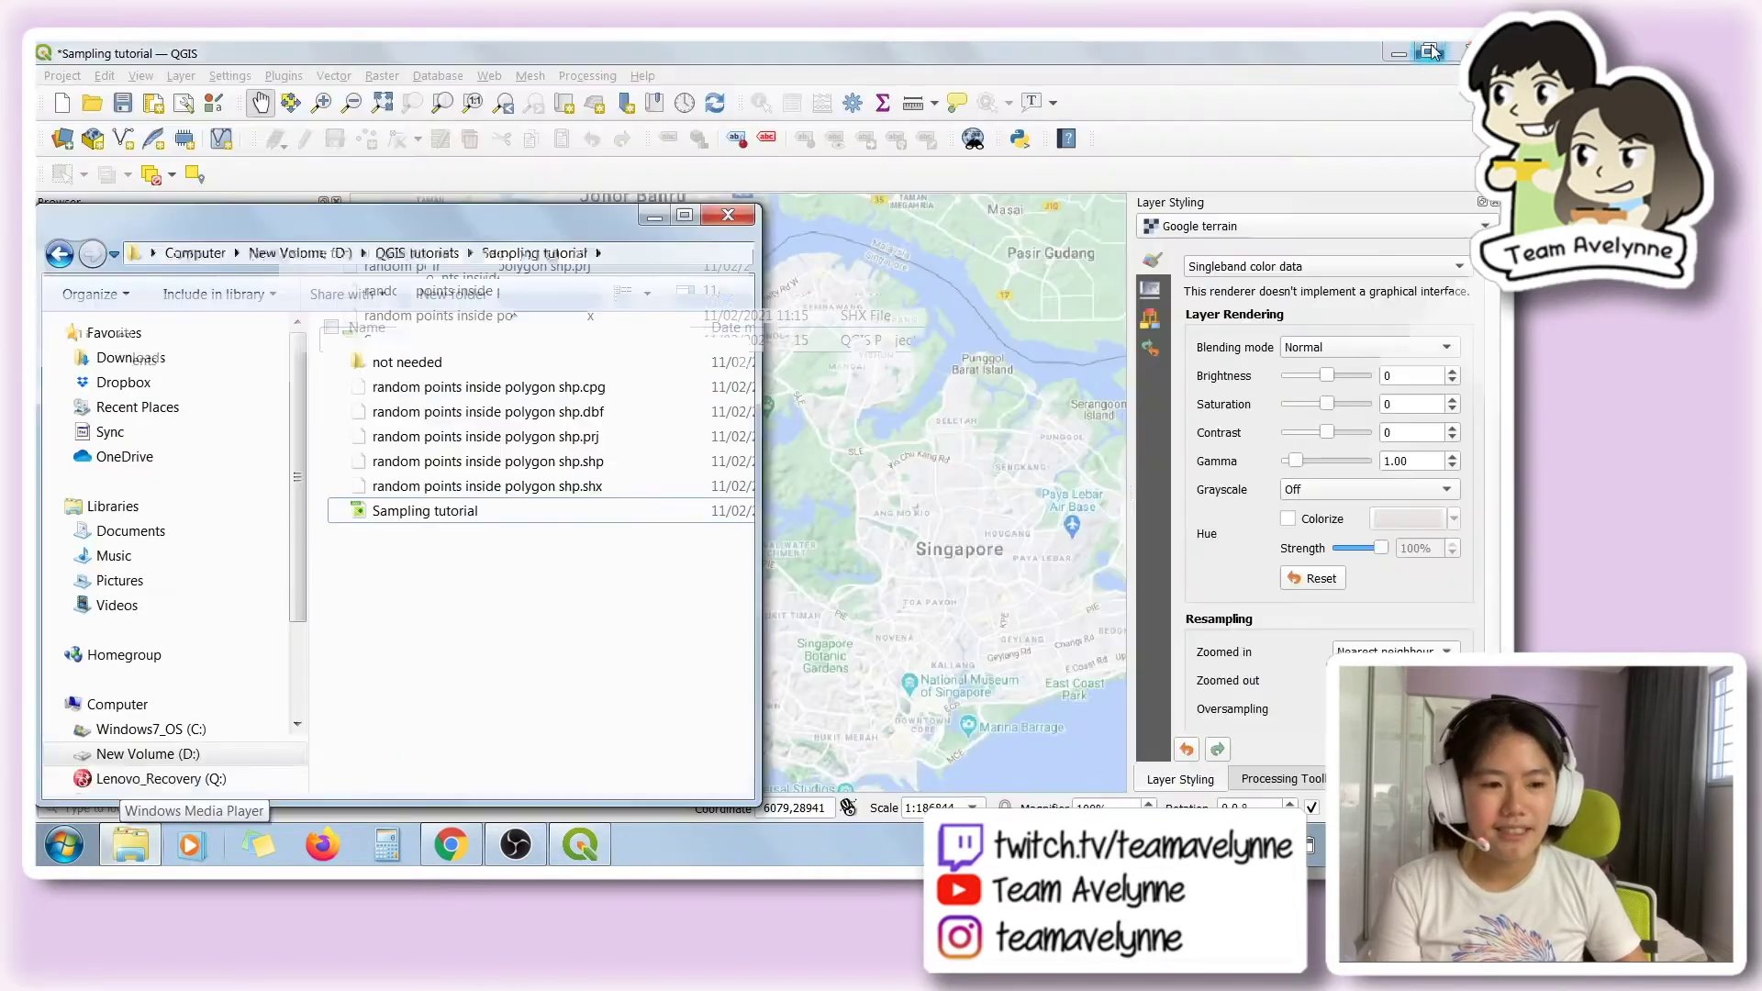
pyautogui.click(592, 464)
pyautogui.moveTo(597, 468); pyautogui.dragTo(924, 515)
pyautogui.click(651, 216)
pyautogui.moveTo(669, 558); pyautogui.dragTo(596, 486)
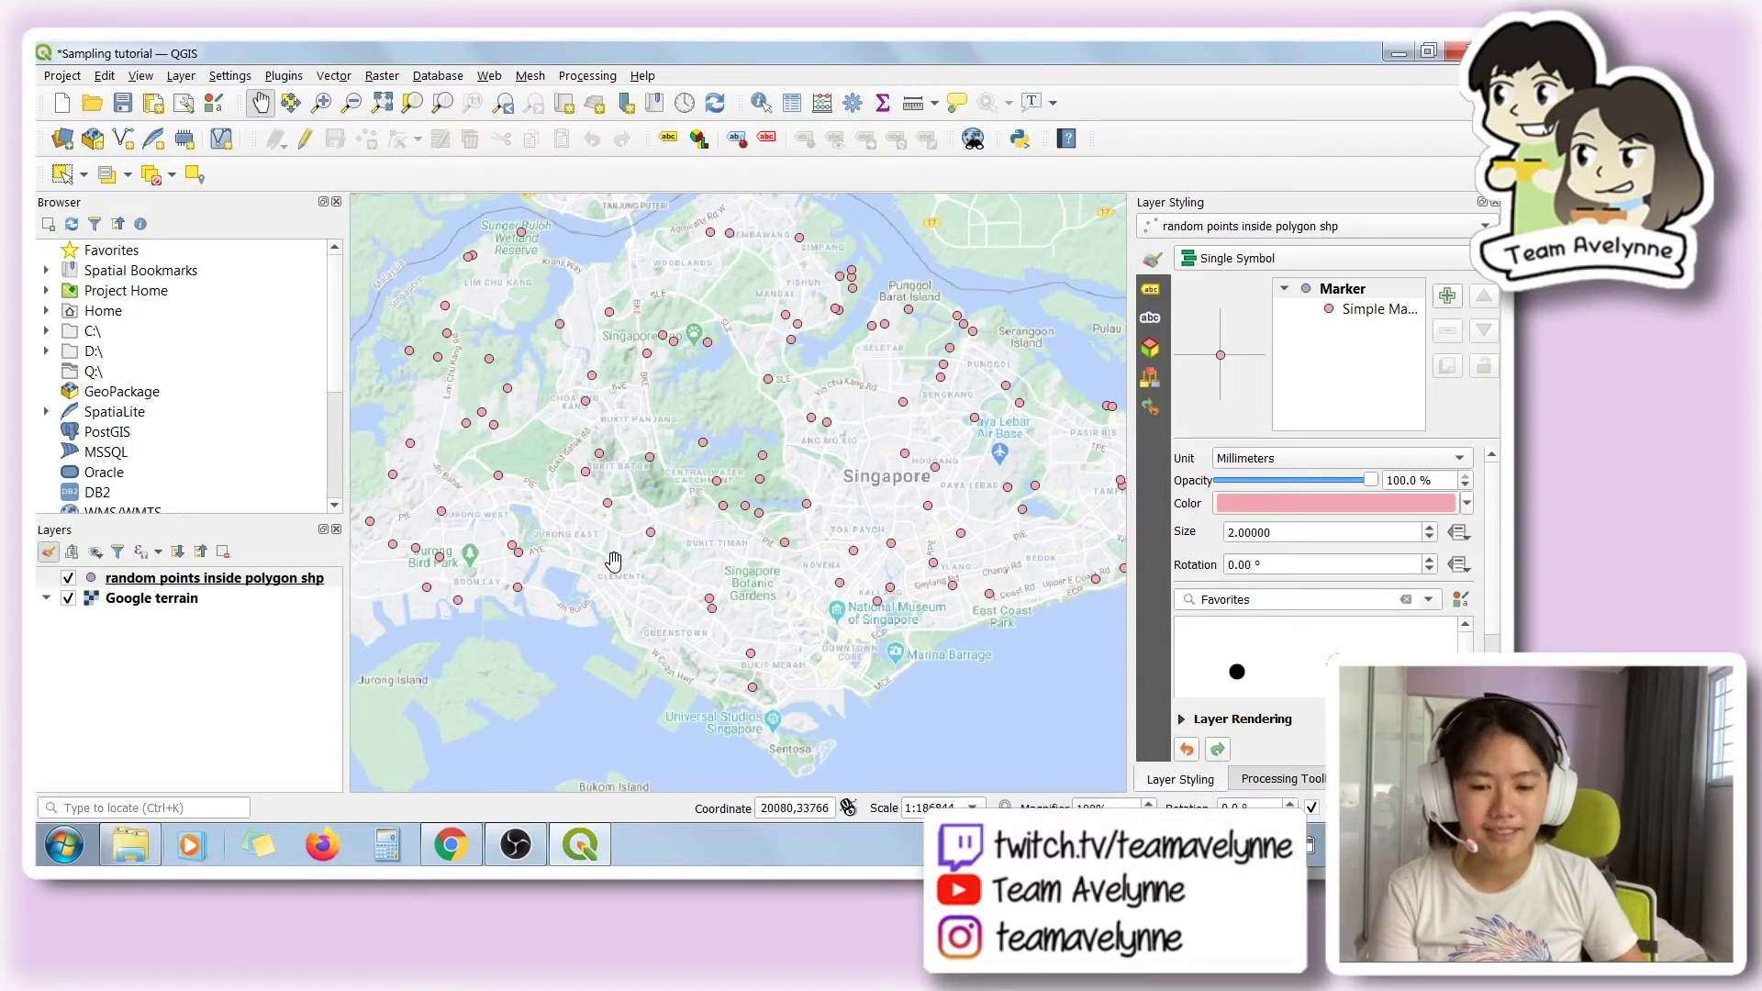
# - Examine the attribute table of the random points layer, and close it
pyautogui.click(323, 581)
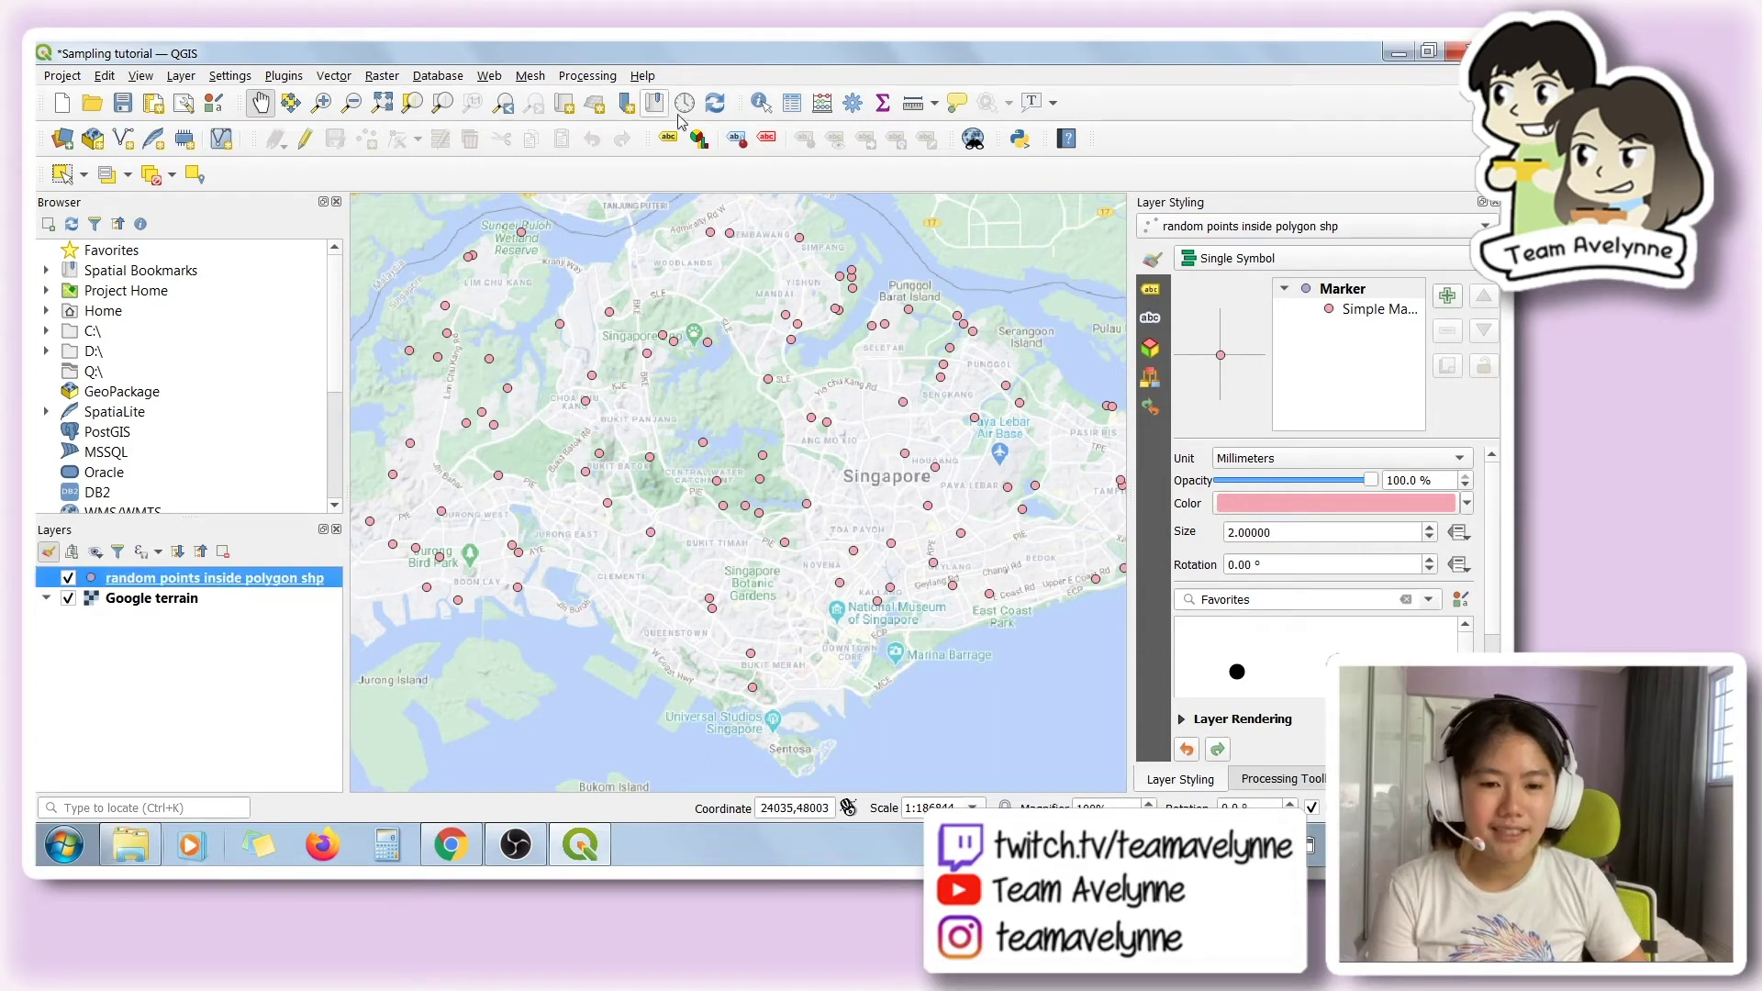
pyautogui.click(791, 102)
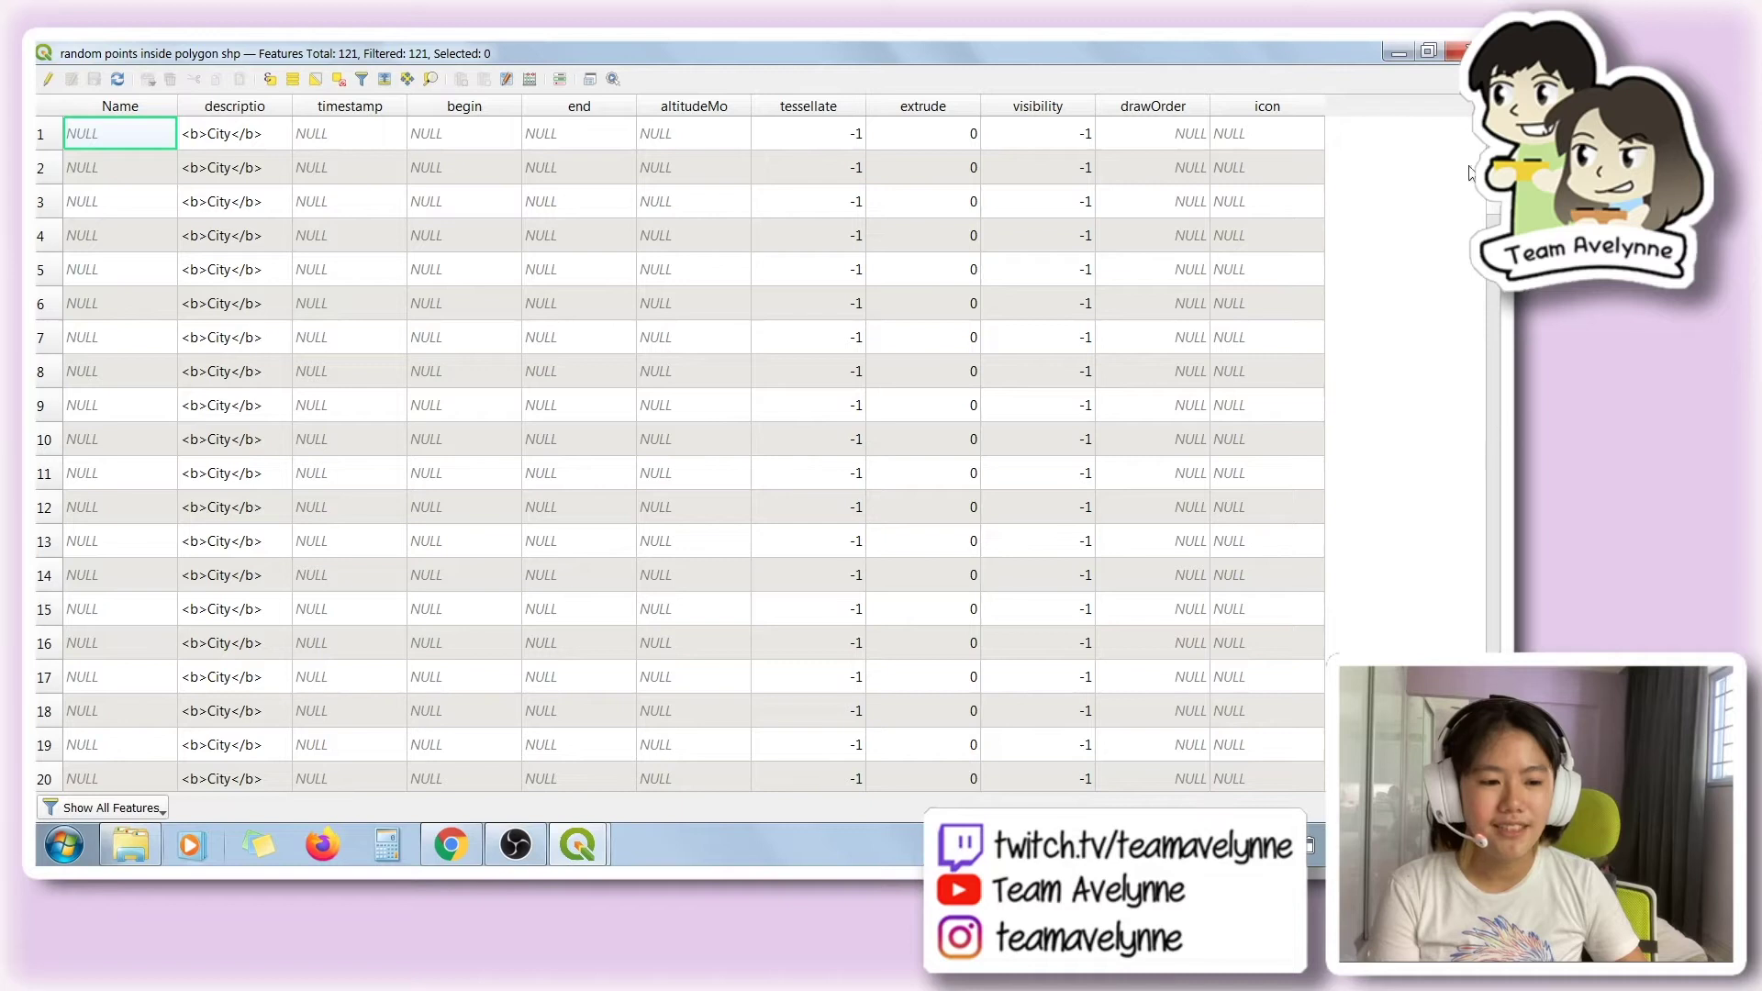
pyautogui.moveTo(1496, 216)
pyautogui.mouseDown()
pyautogui.moveTo(1481, 479)
pyautogui.moveTo(1497, 213)
pyautogui.mouseUp()
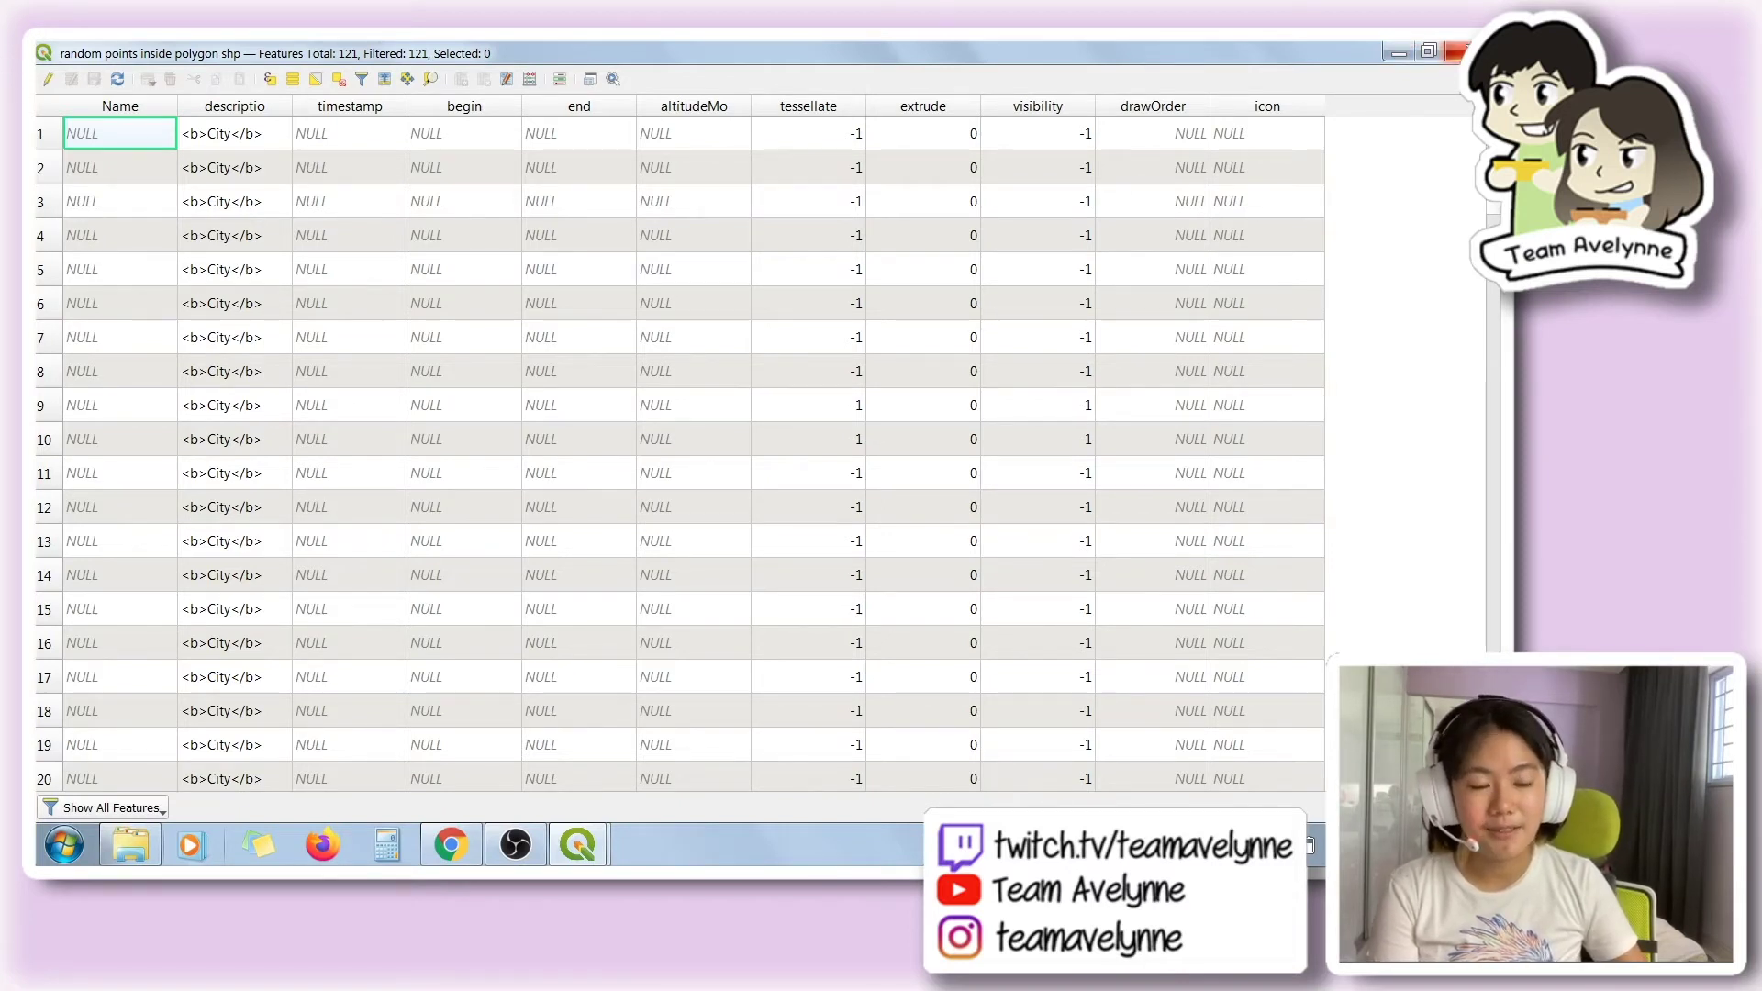
pyautogui.click(1457, 51)
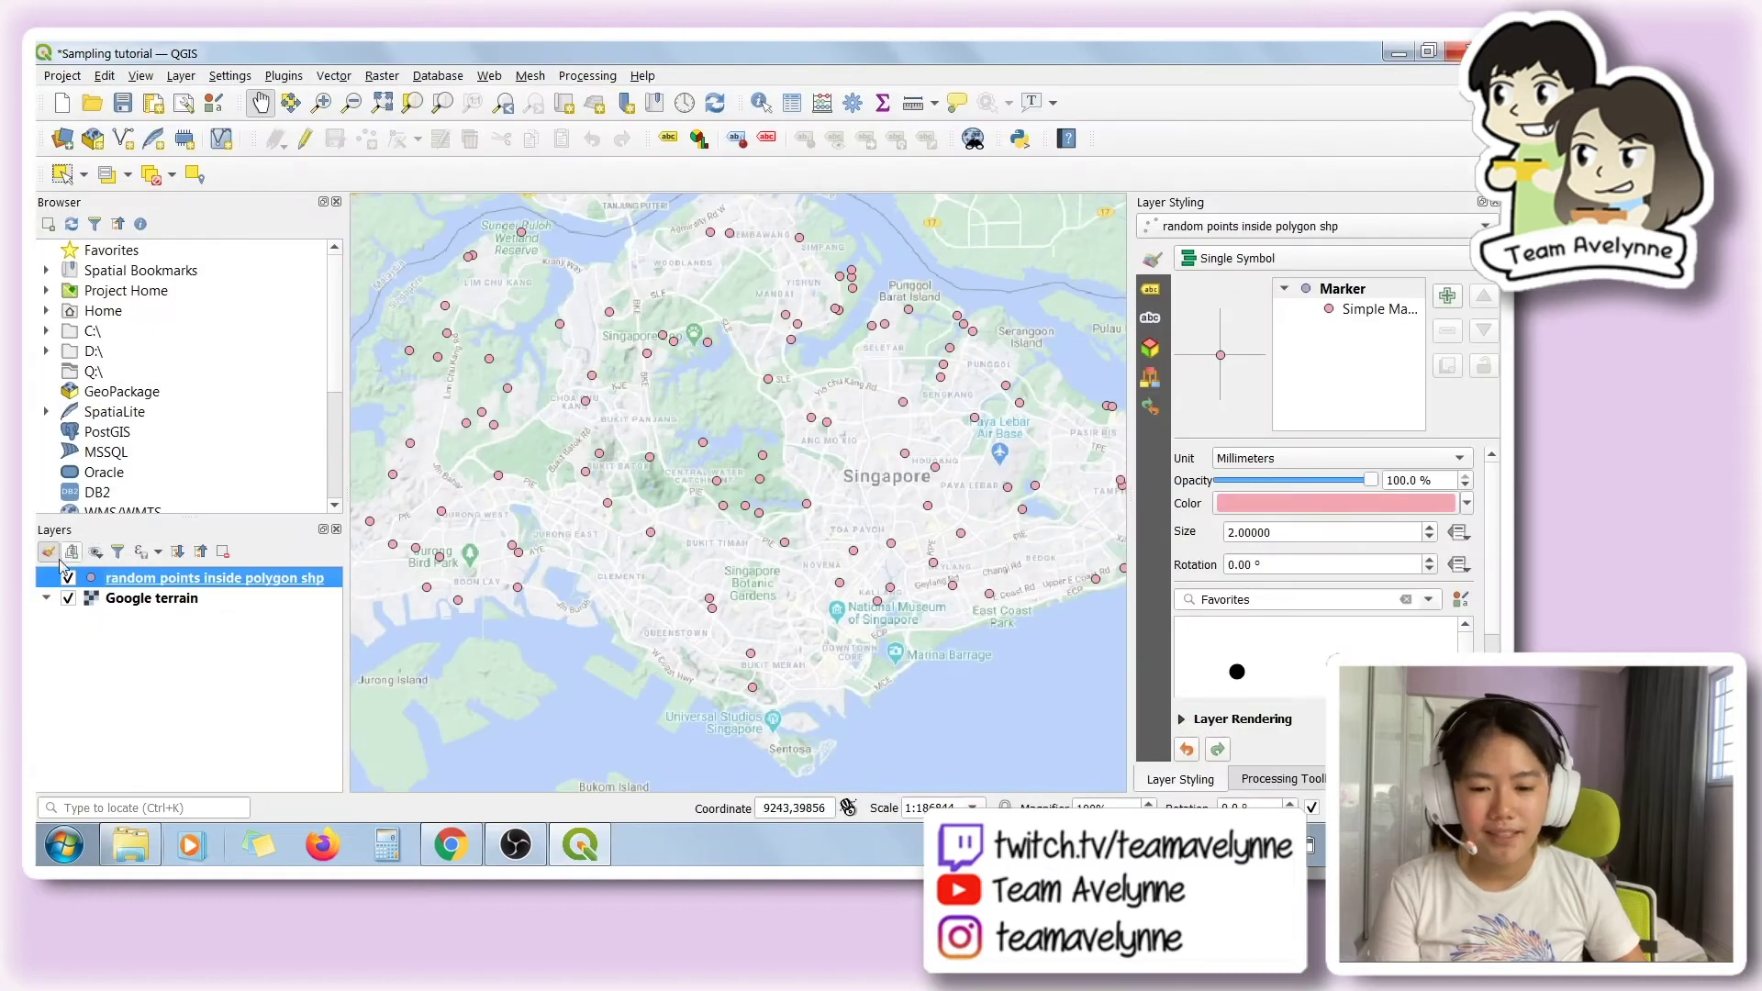
# - Start exporting the random points layer to a new file in Comma Separated Value [CSV] format
pyautogui.rightClick(275, 584)
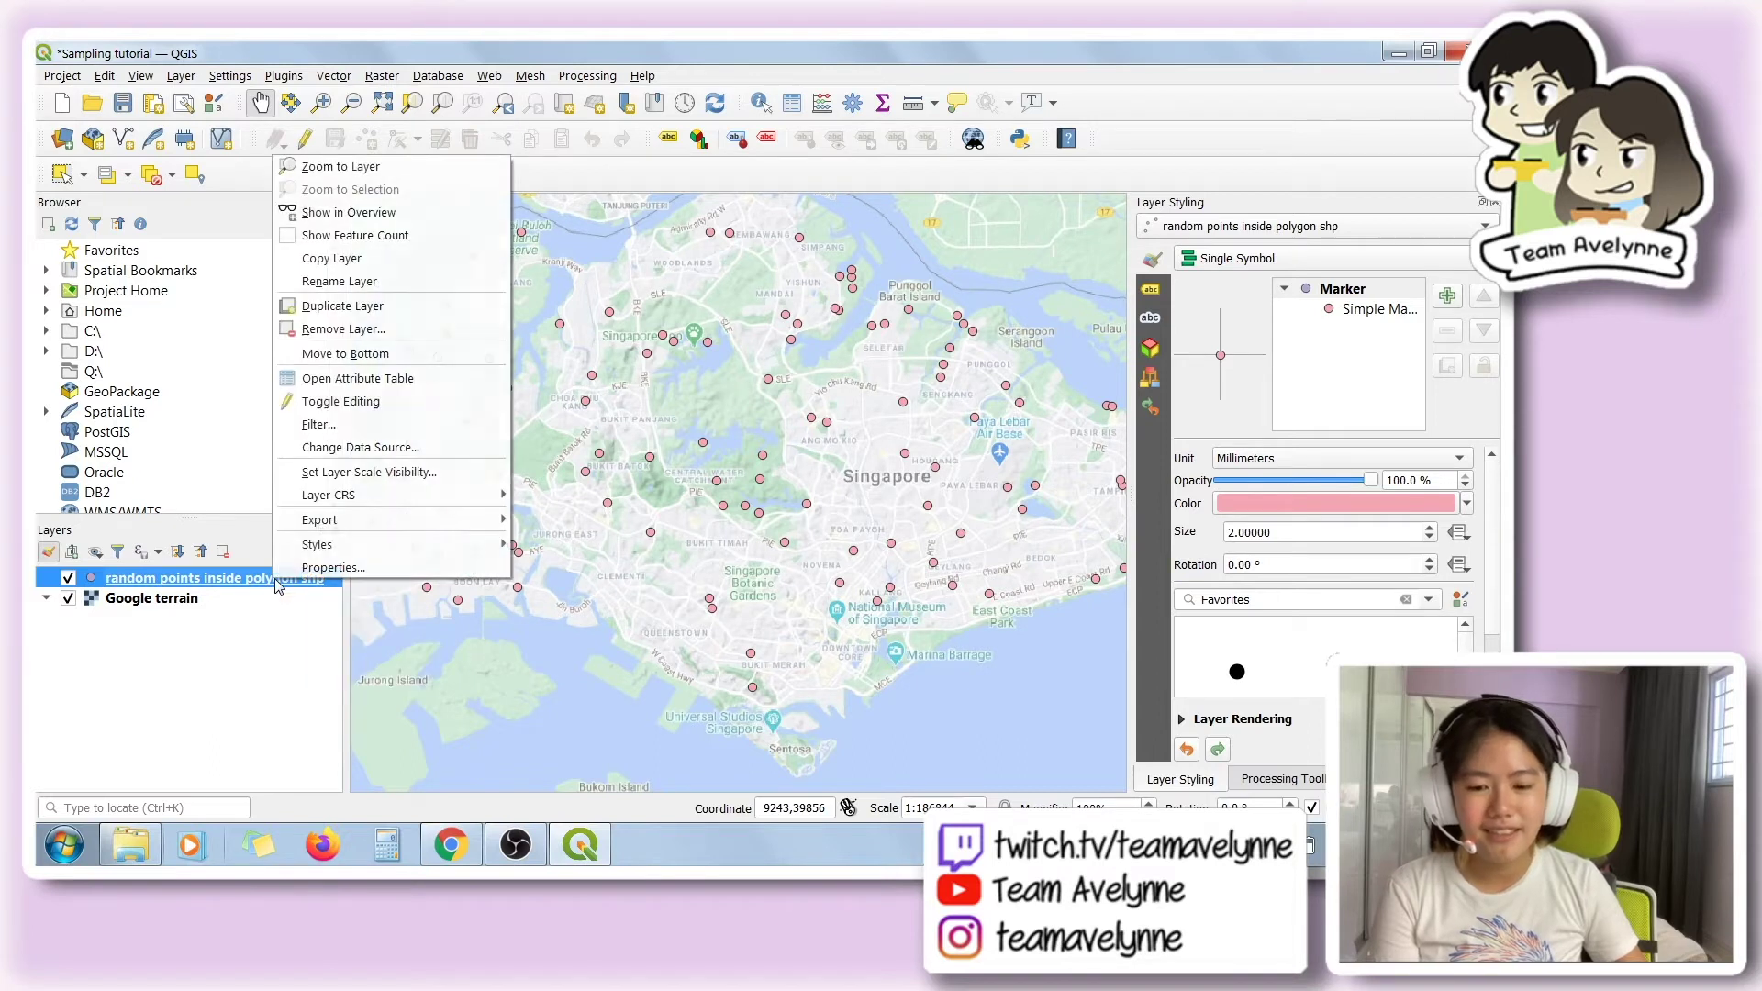
pyautogui.click(544, 529)
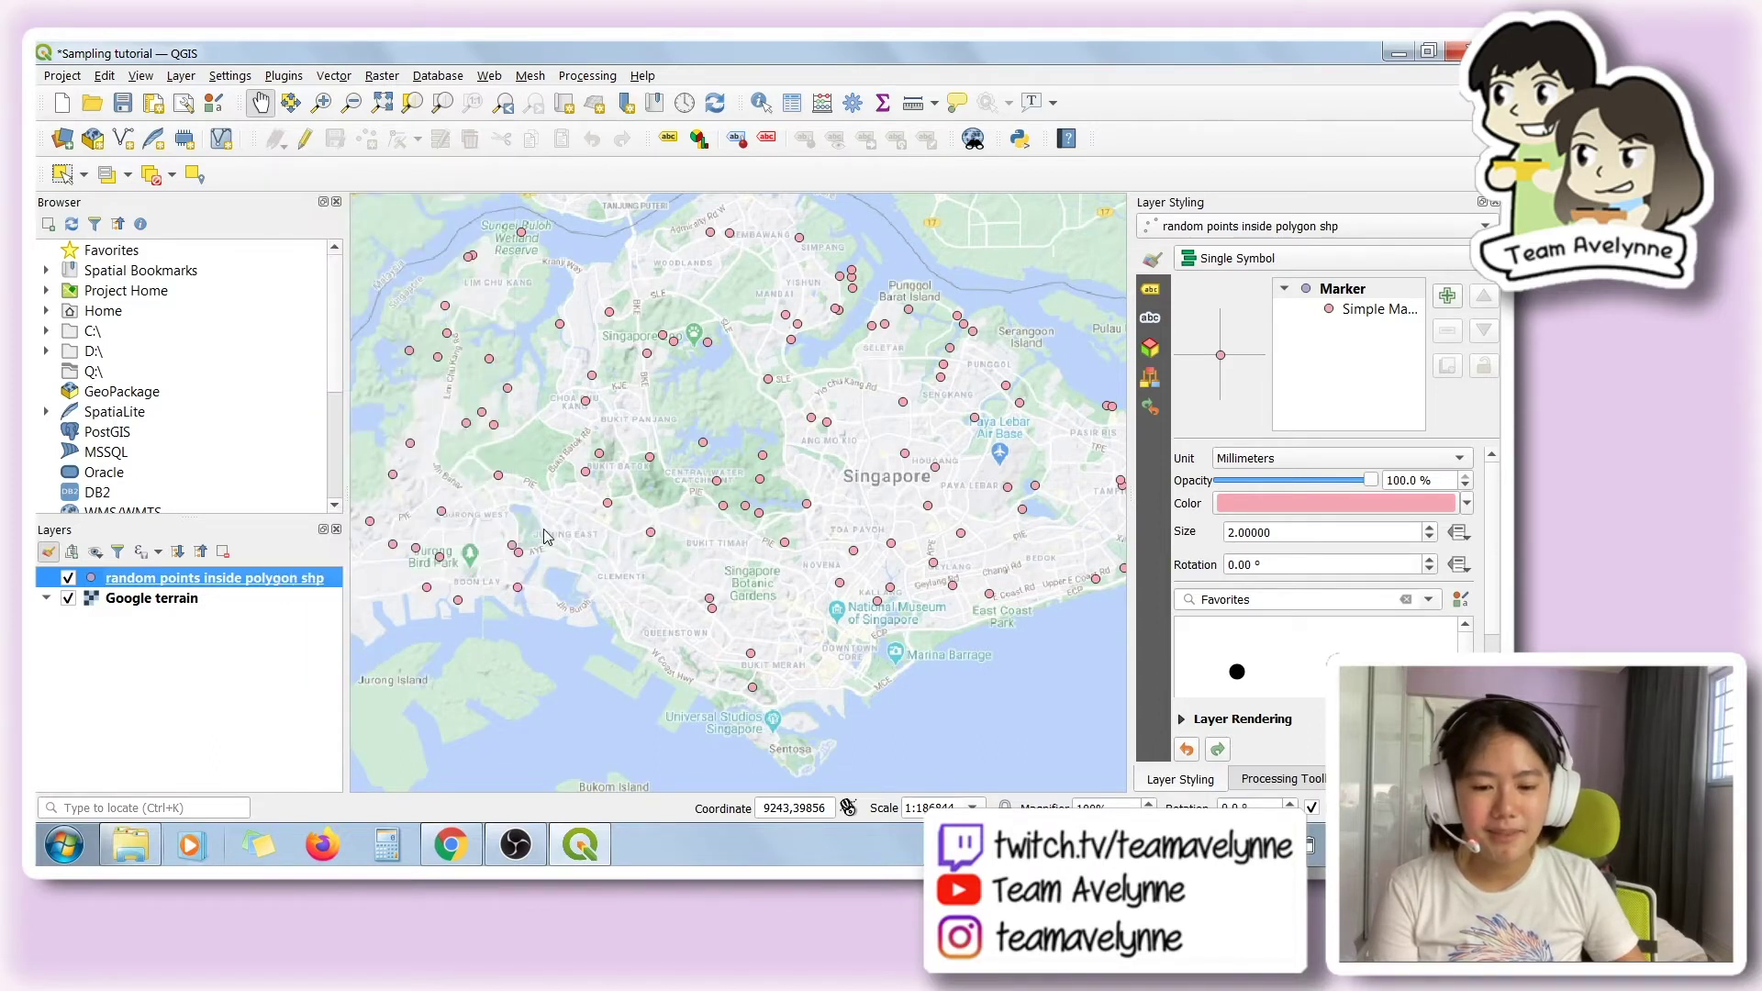
pyautogui.click(1010, 248)
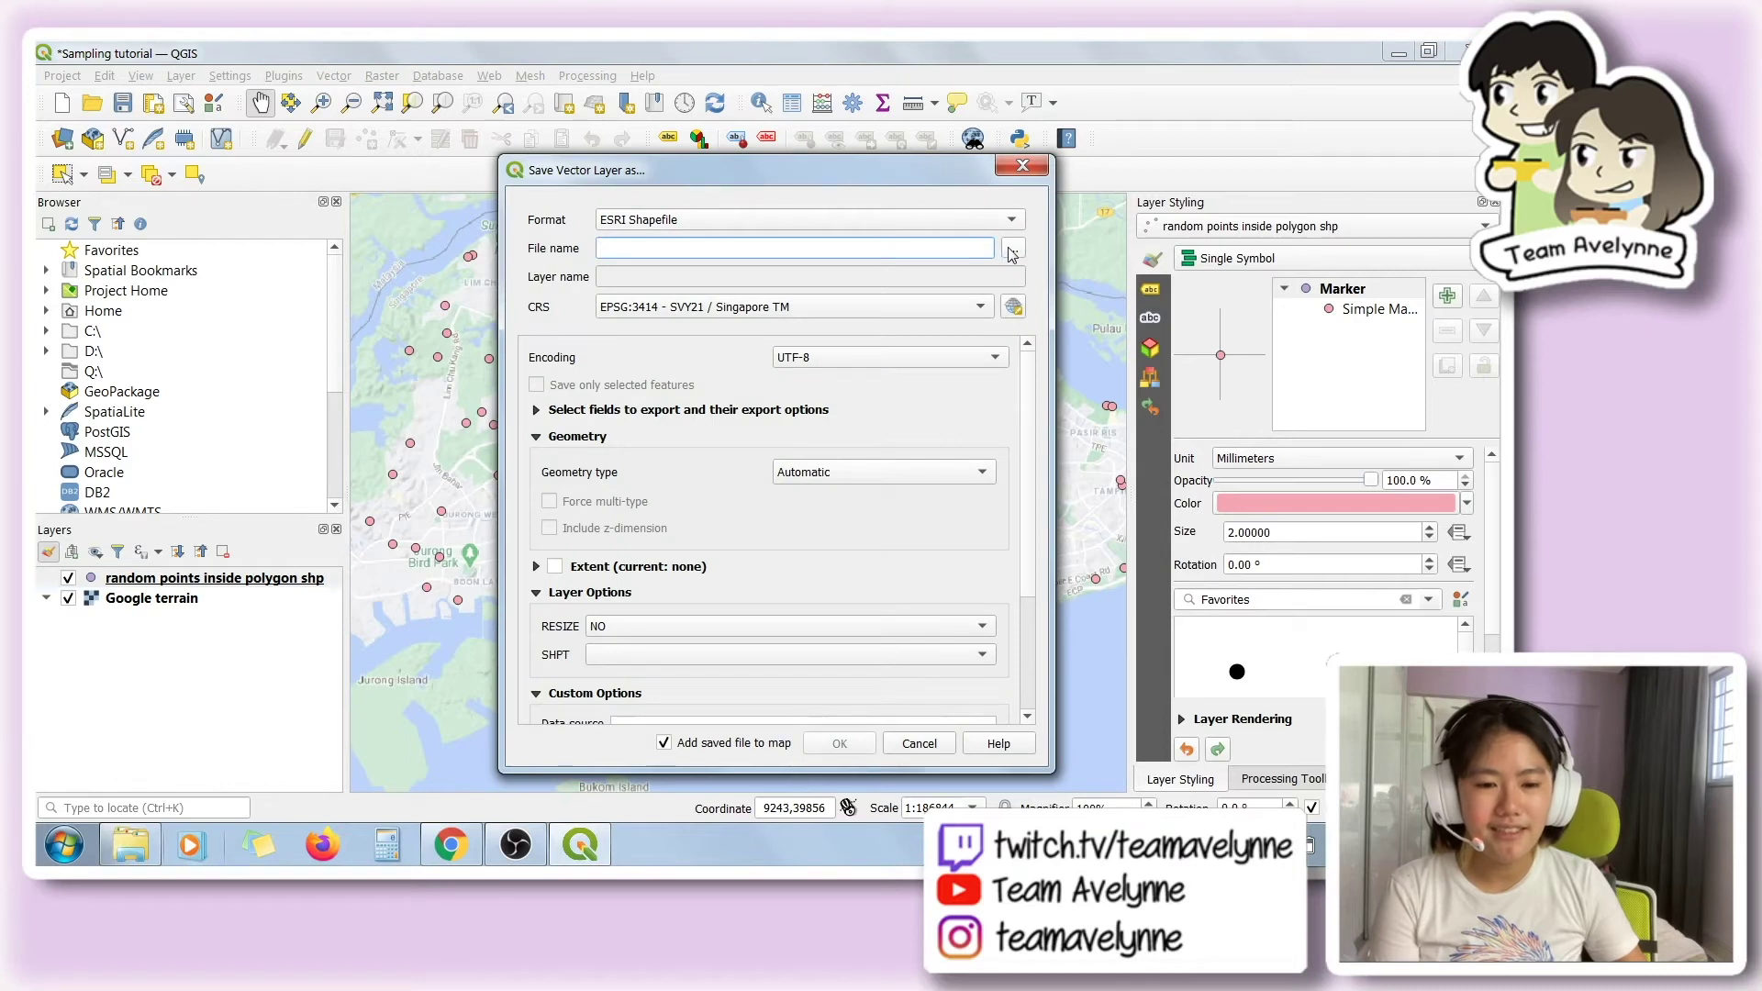
pyautogui.click(1216, 202)
pyautogui.click(891, 220)
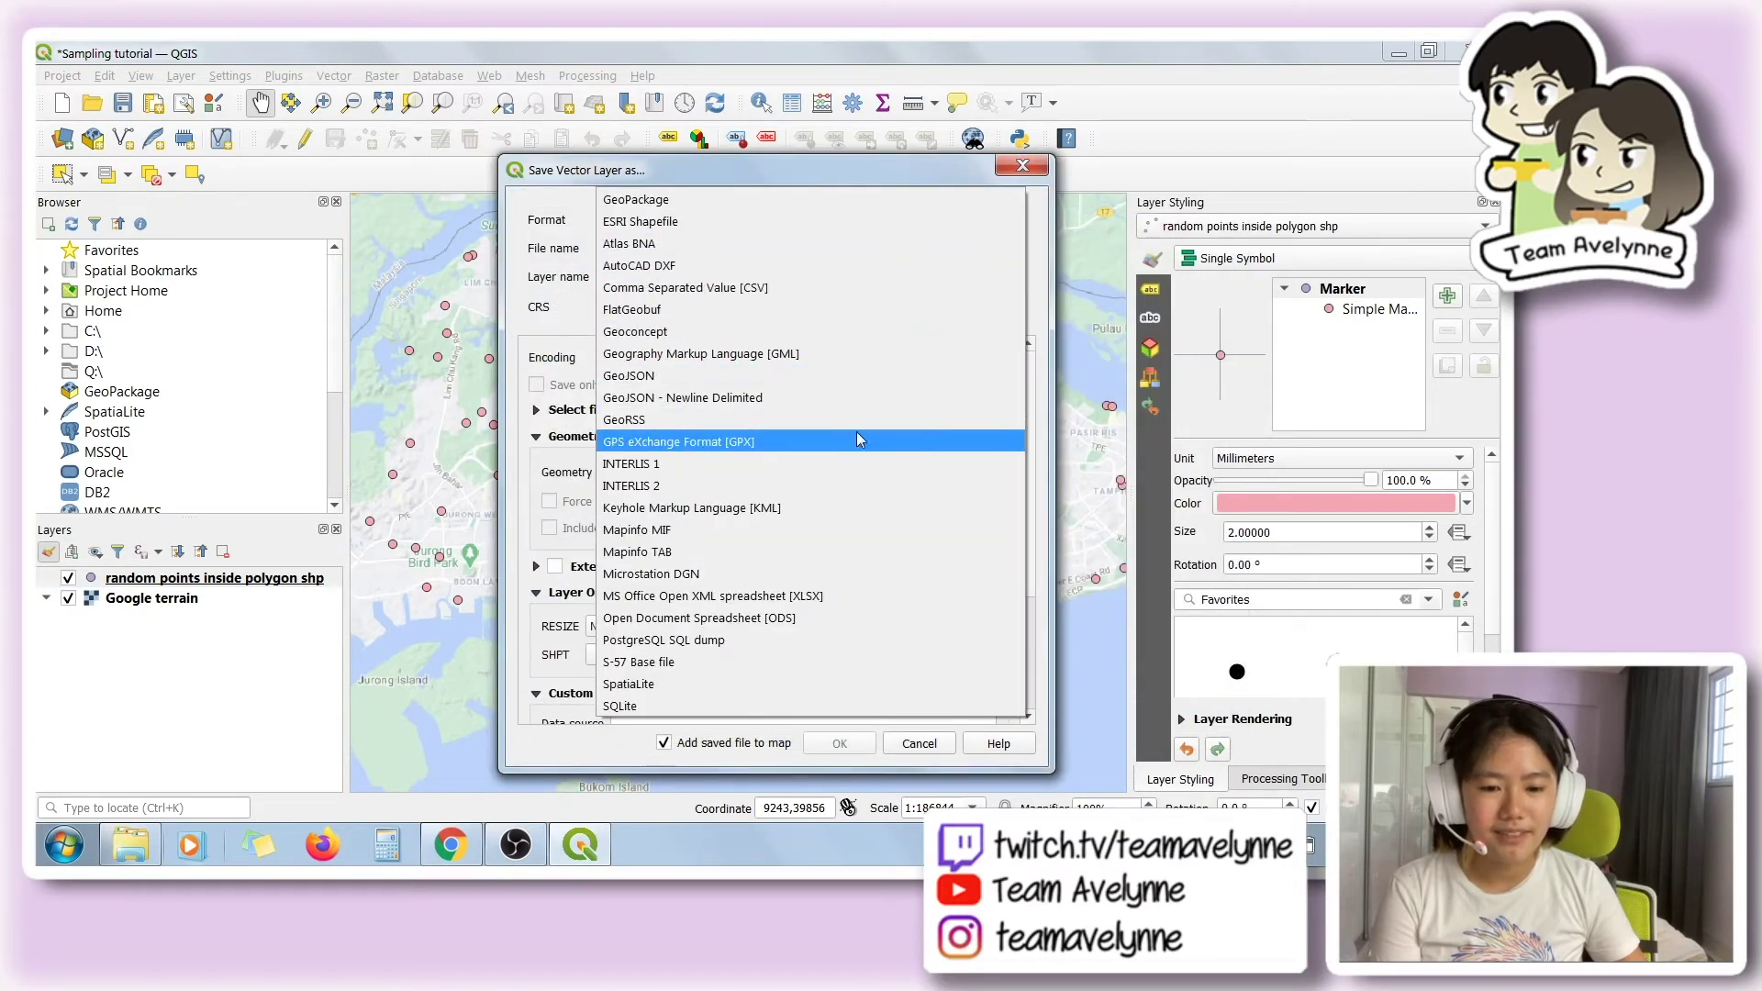
pyautogui.click(756, 289)
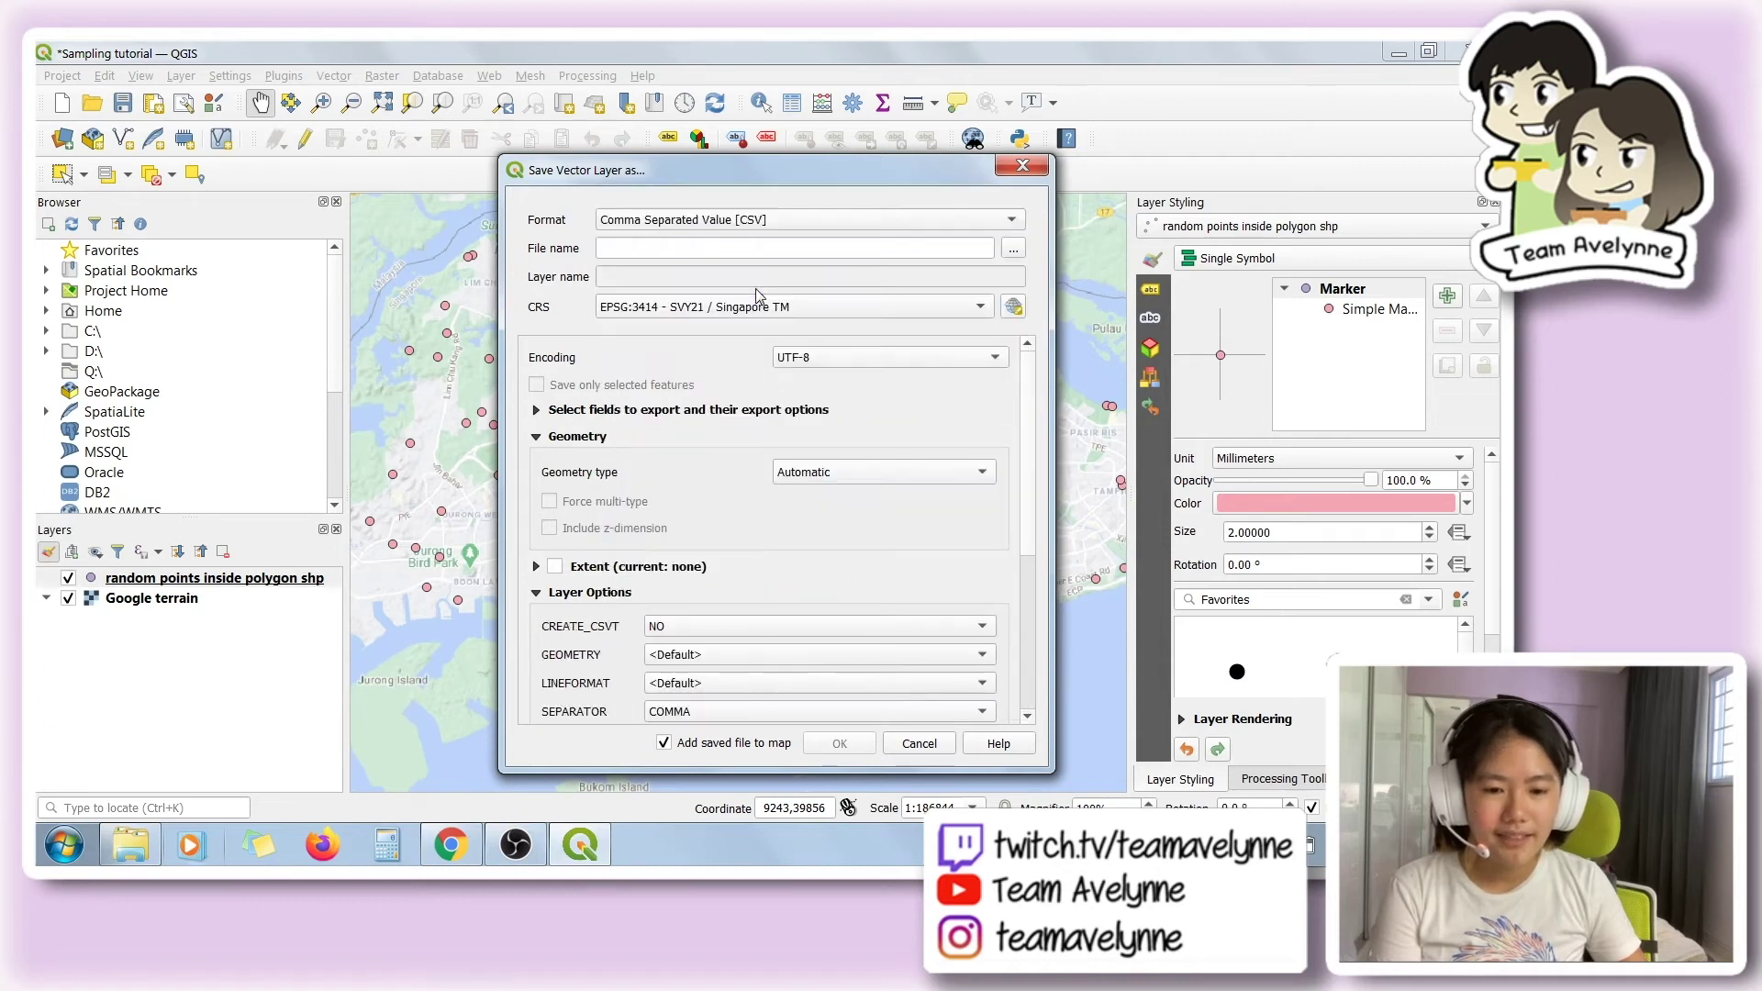
# - Name the export file "random points" in the Sampling tutorial folder
pyautogui.click(1013, 248)
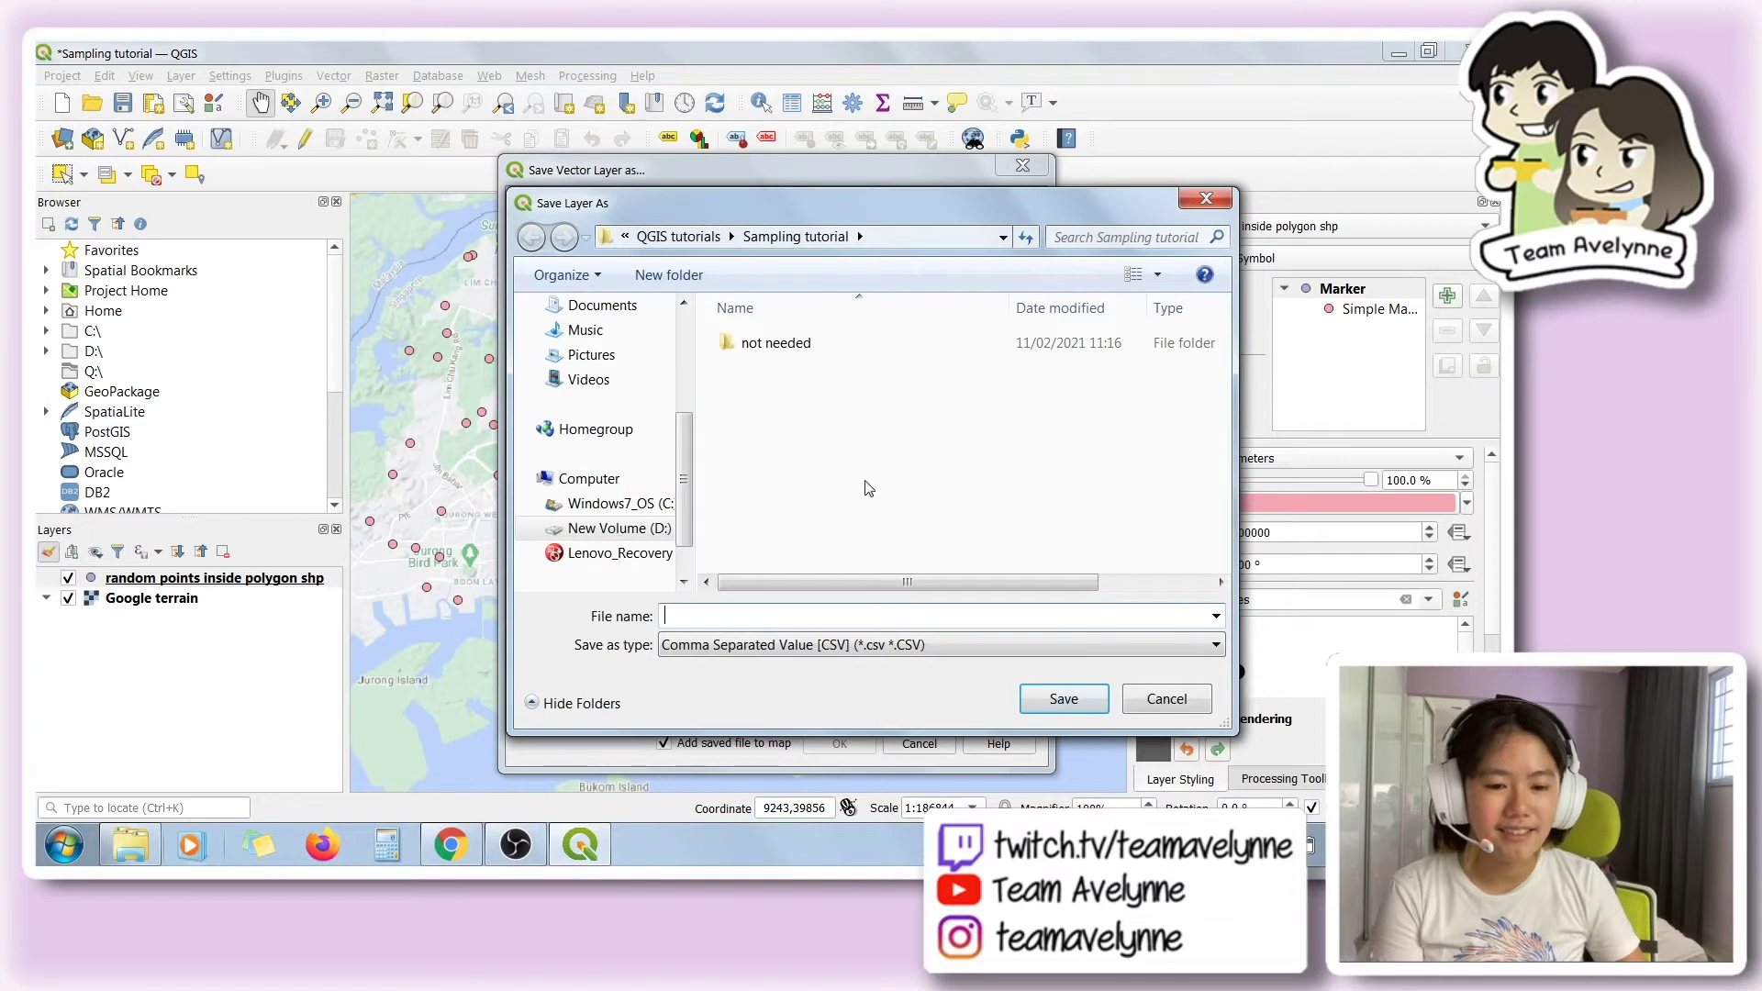
pyautogui.write('ra')
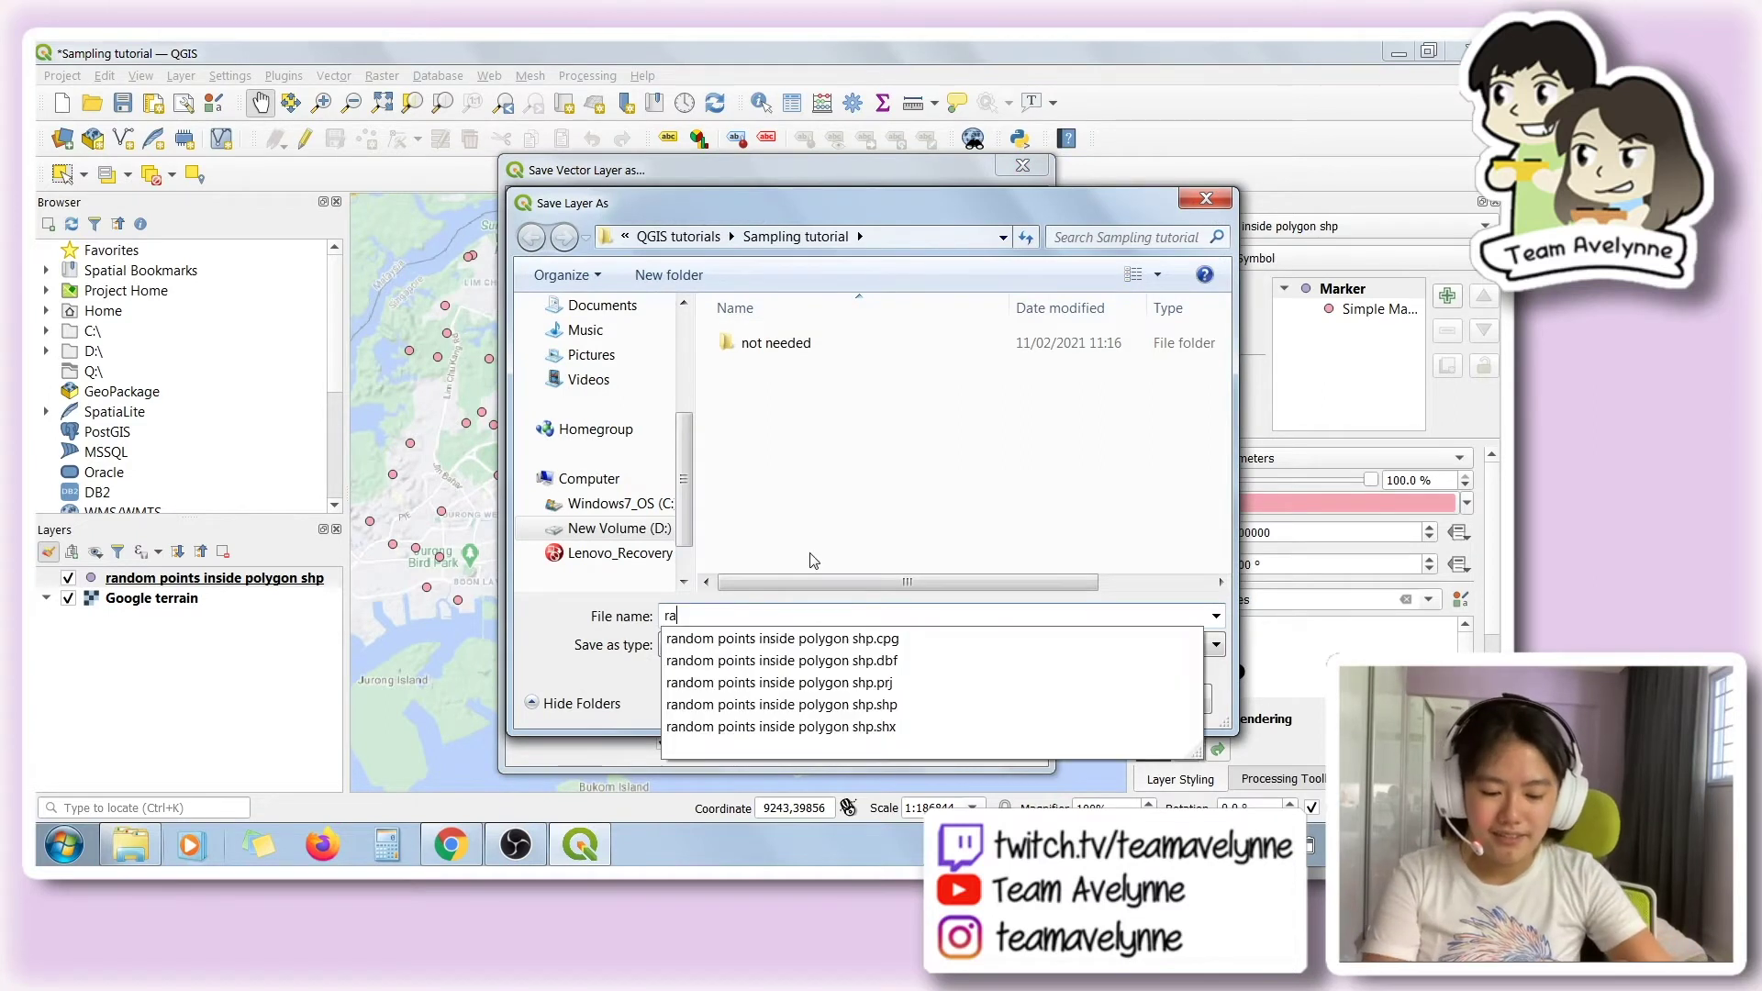
pyautogui.write('ndom points')
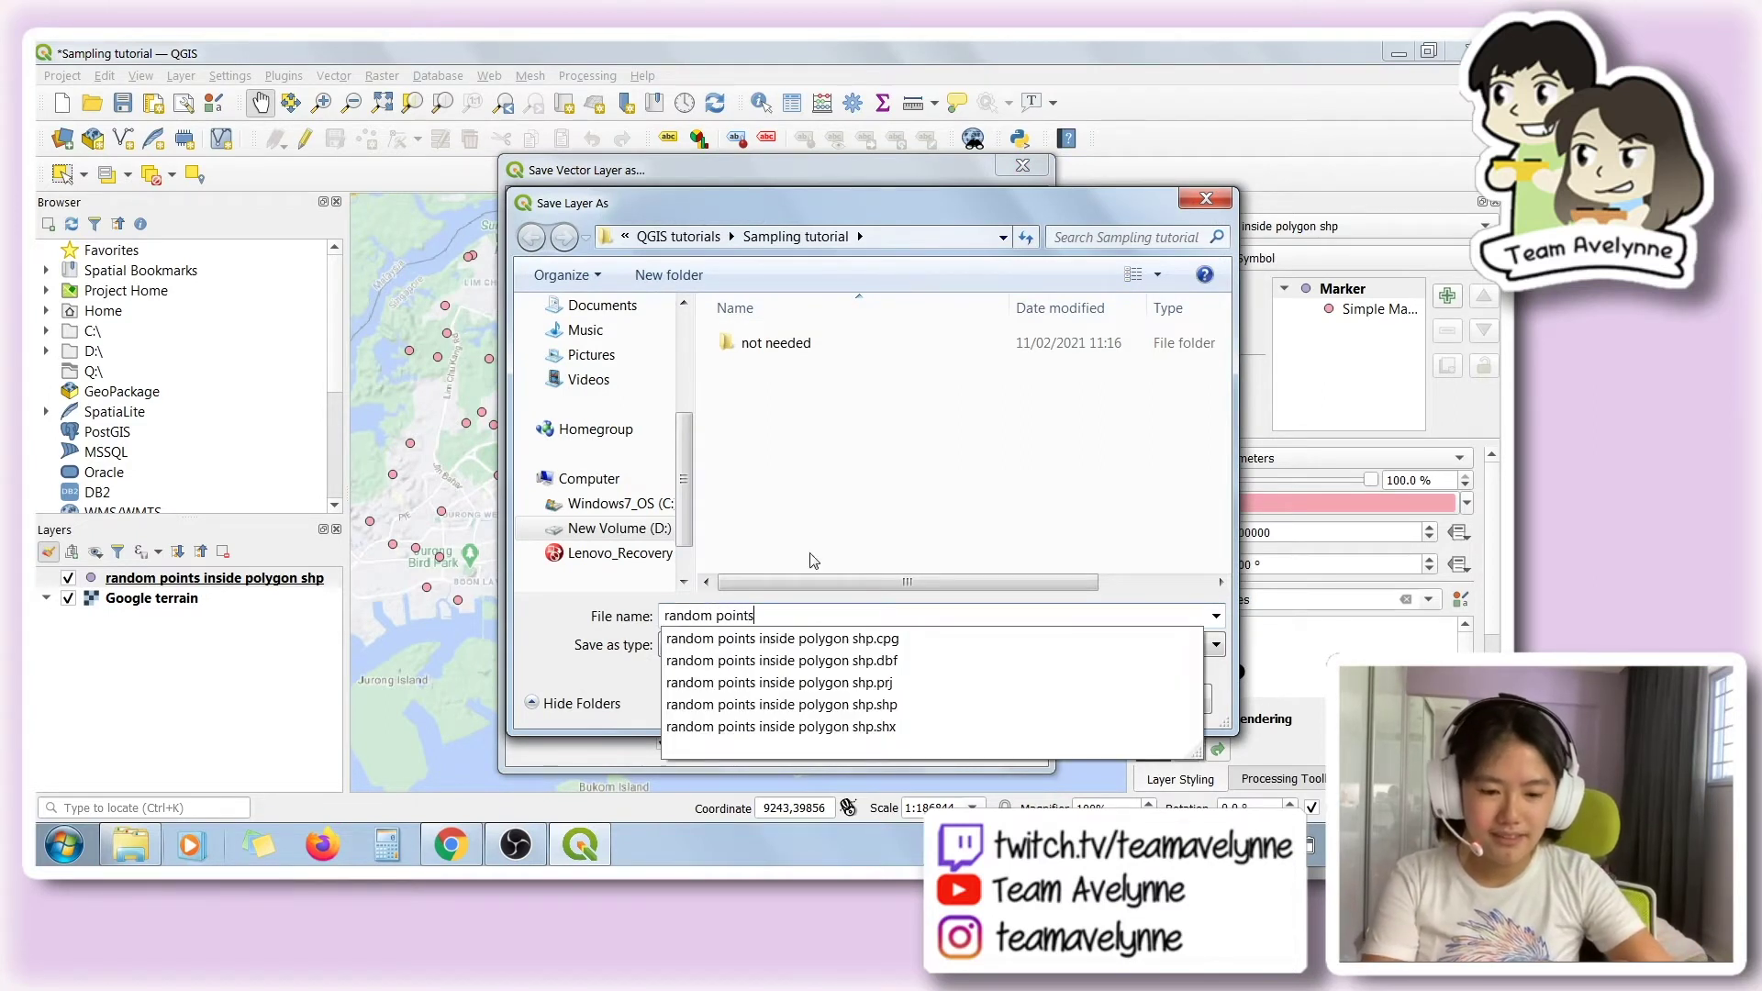
pyautogui.press('Return')
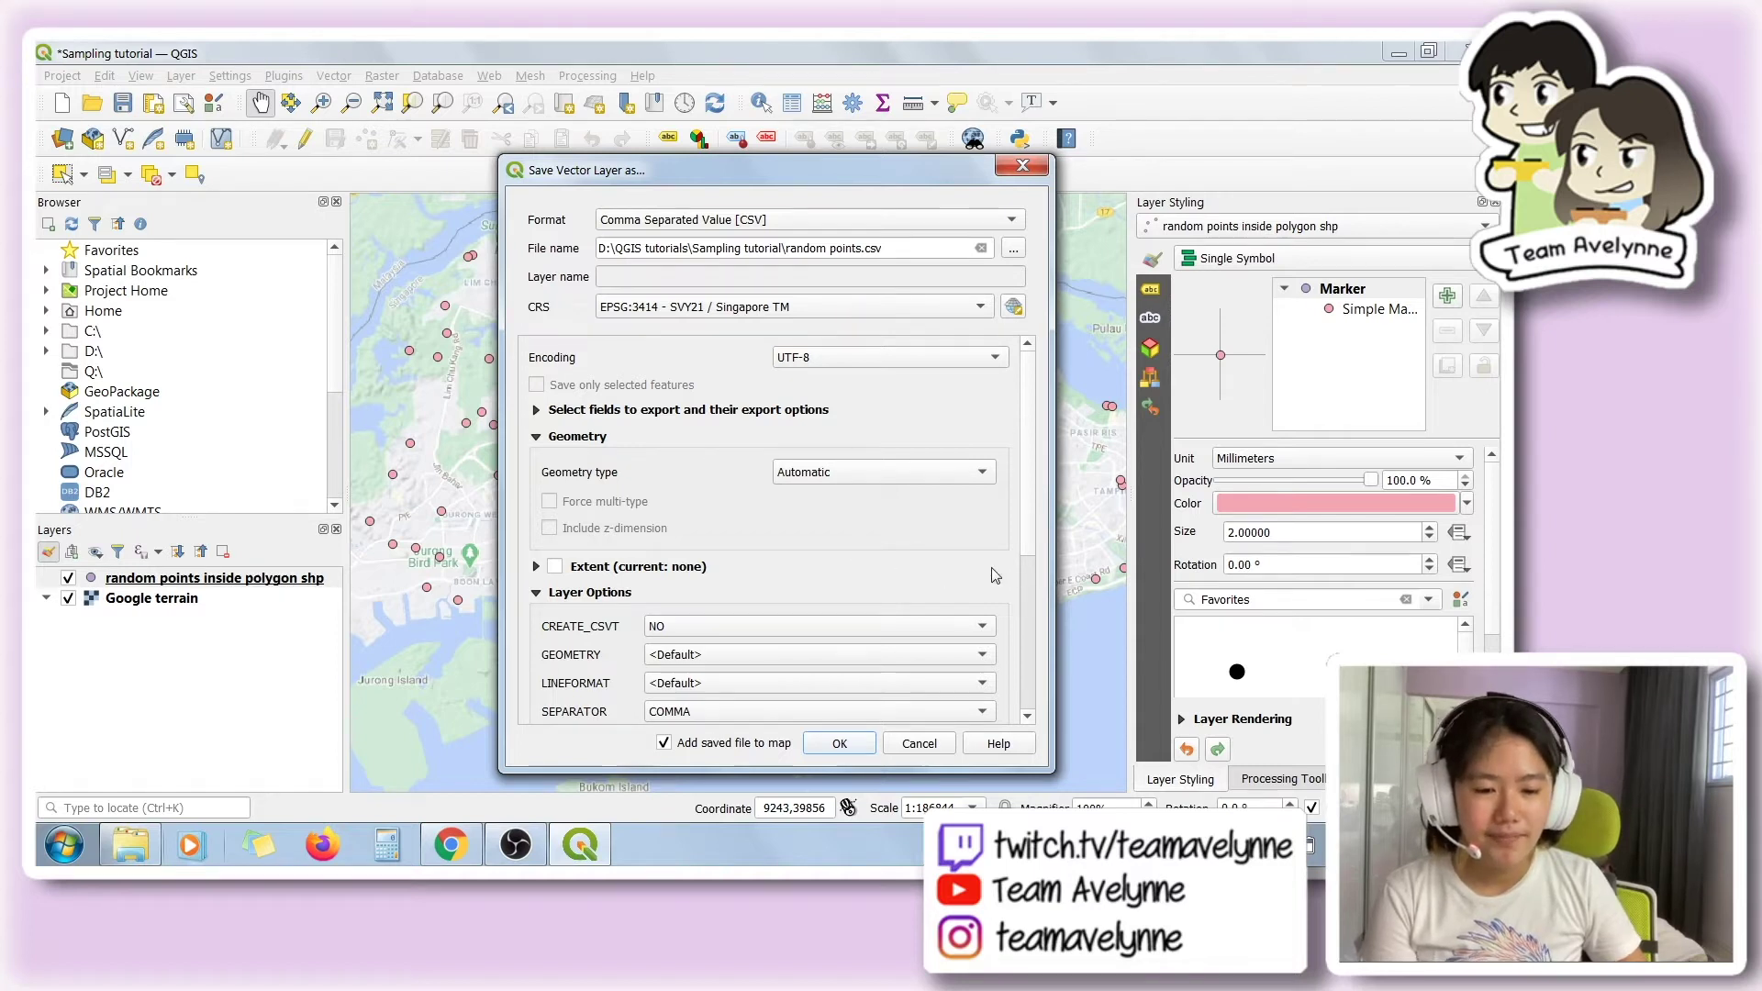
# - Set the export geometry option to AS_XY, turn off adding the saved file to the map, and export the layer
pyautogui.moveTo(1031, 549); pyautogui.dragTo(1014, 653)
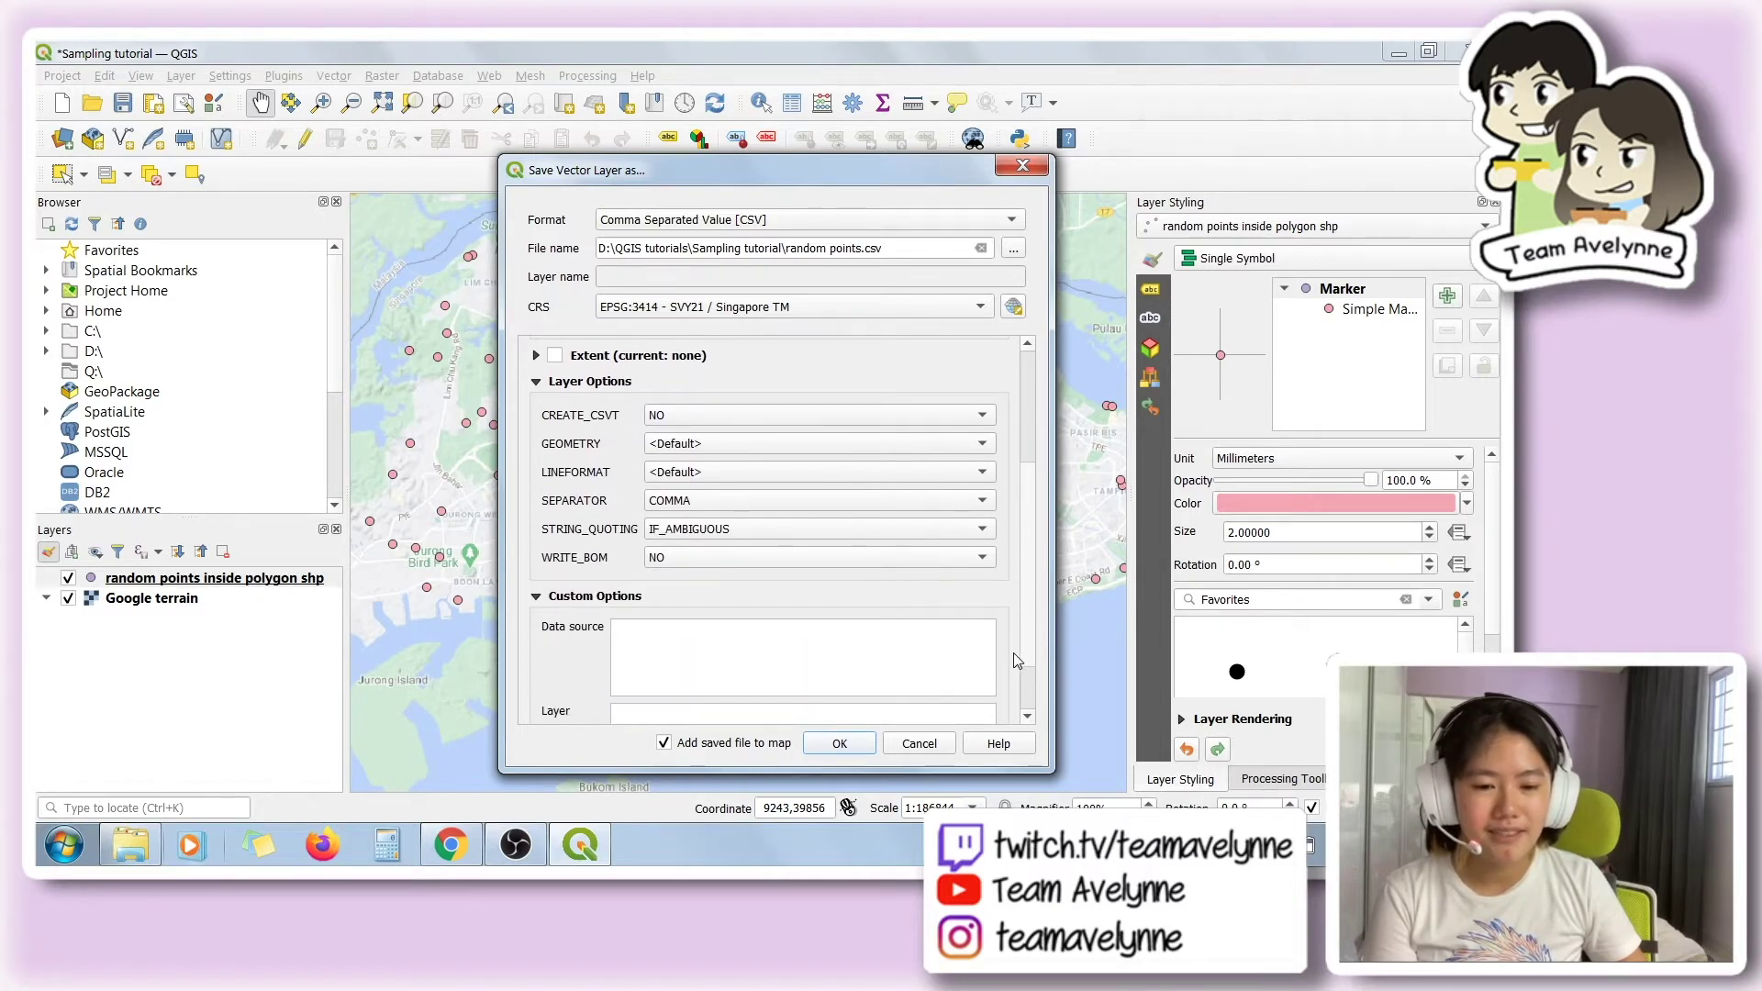
pyautogui.scroll(-1, 1013, 654)
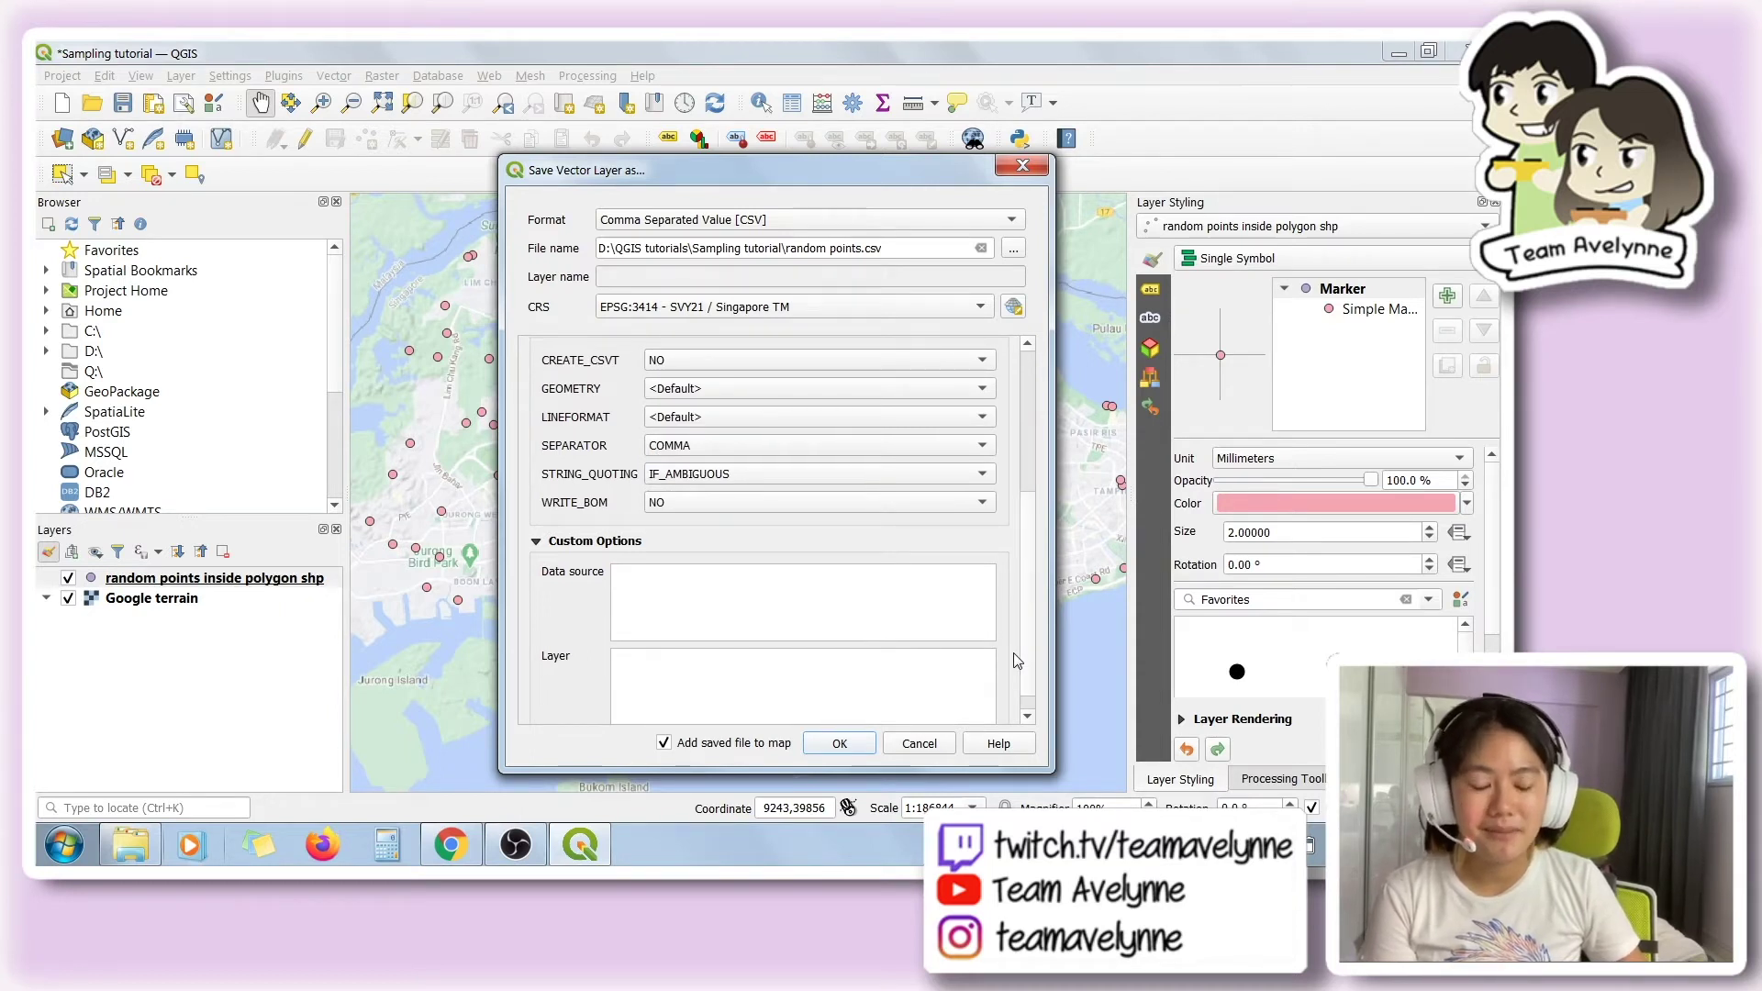
pyautogui.click(846, 401)
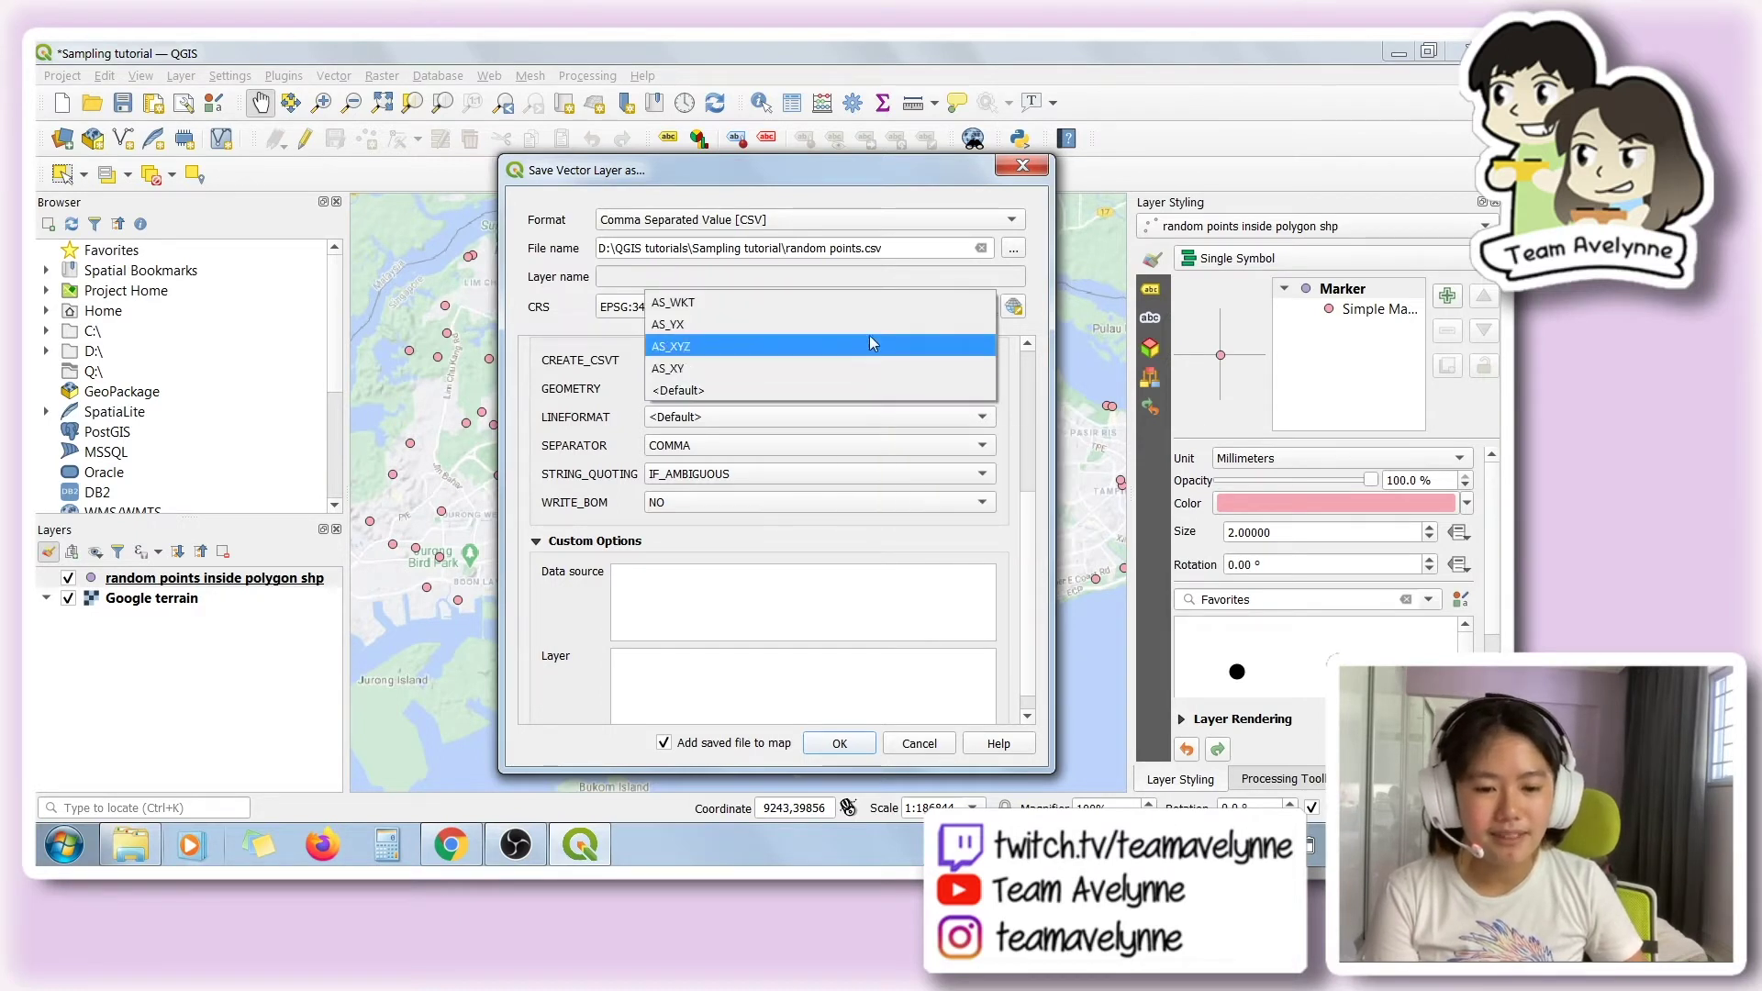
pyautogui.click(857, 365)
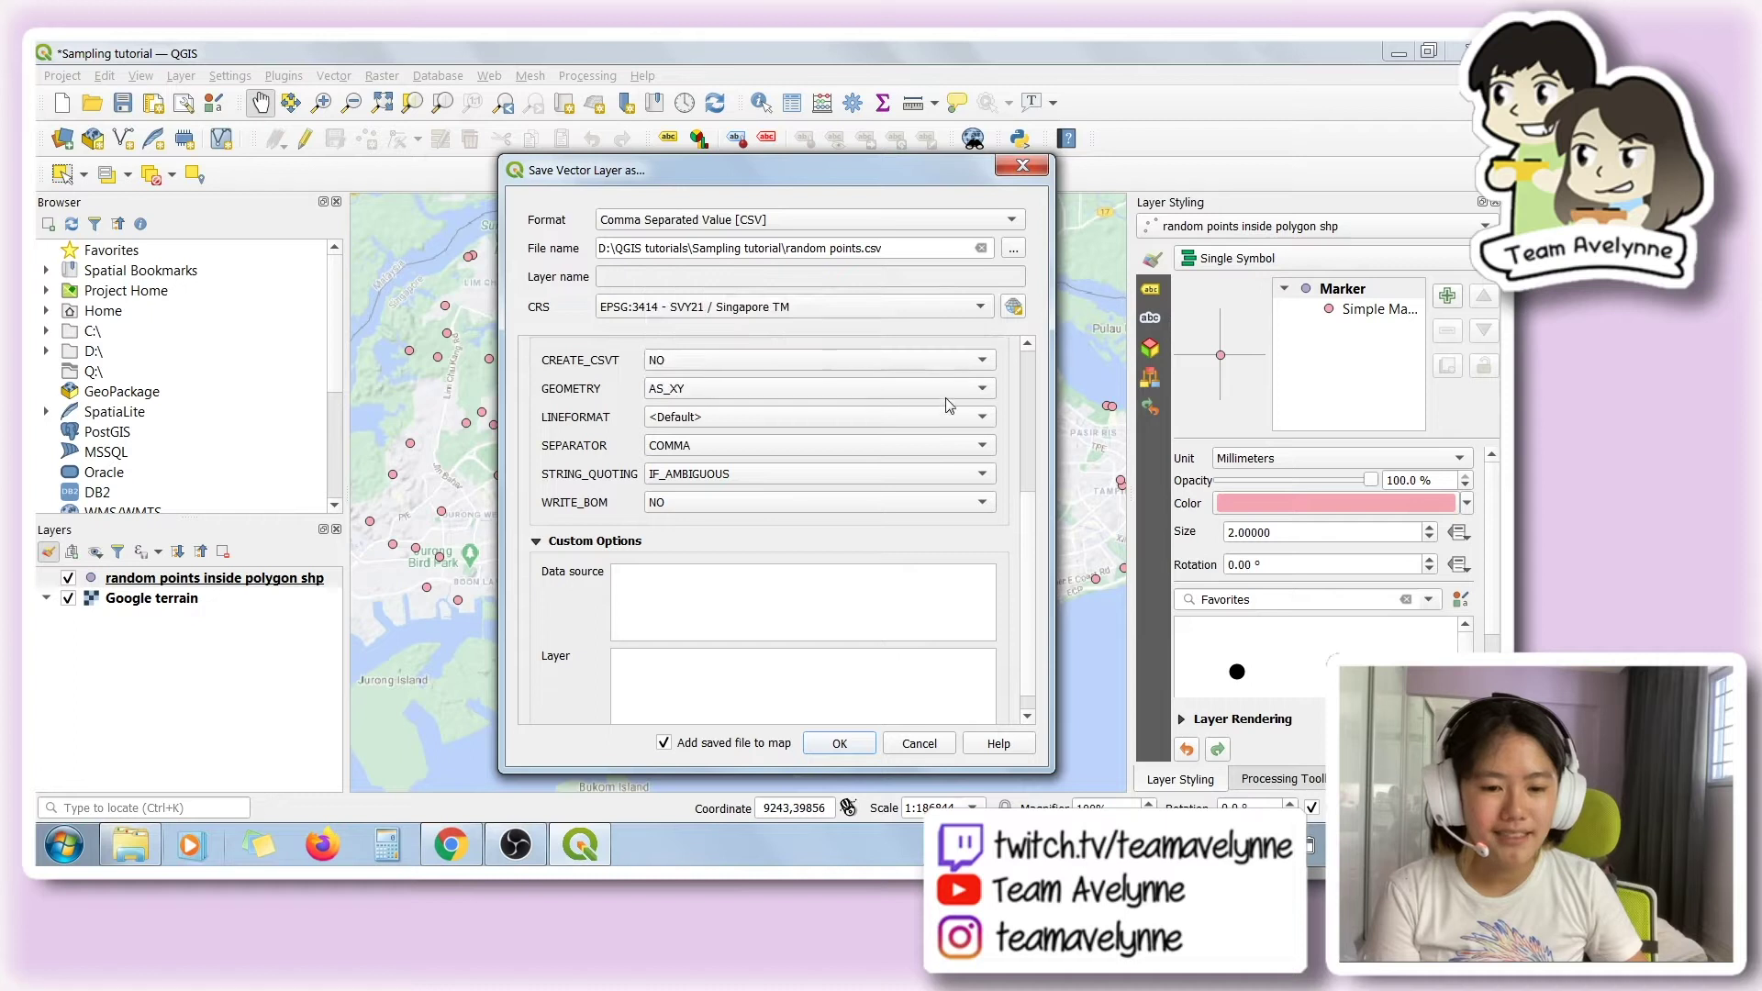
pyautogui.scroll(-1, 1029, 541)
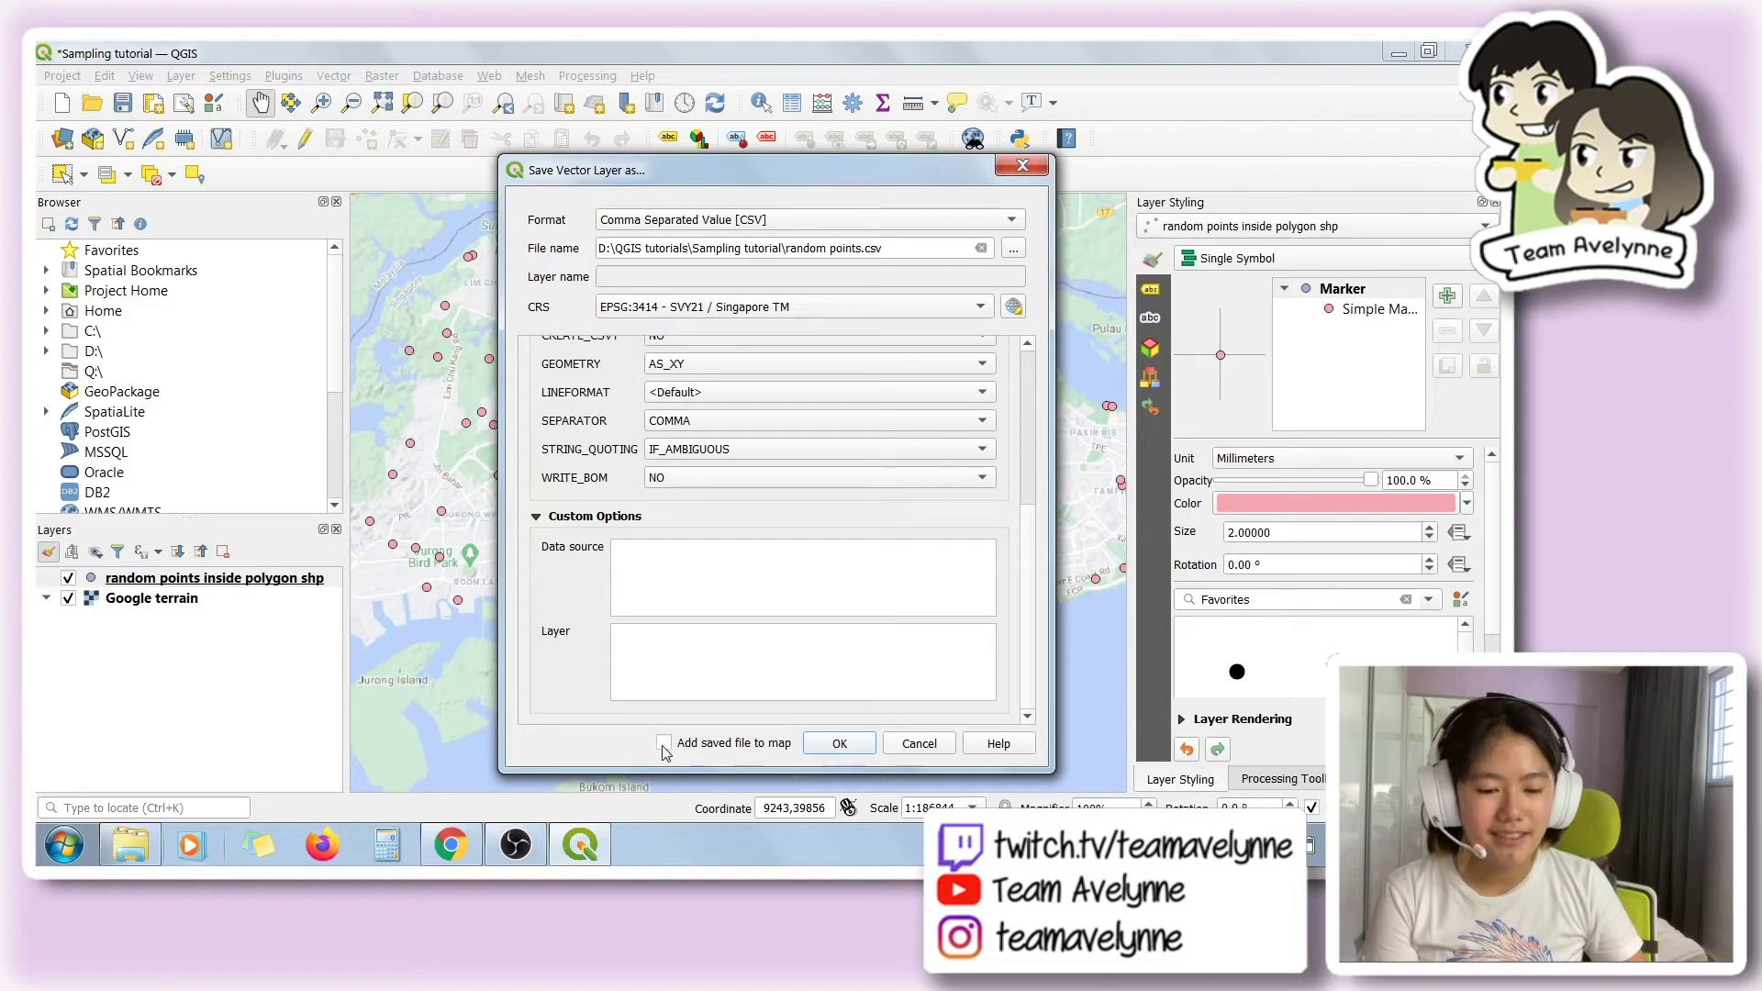
pyautogui.click(838, 743)
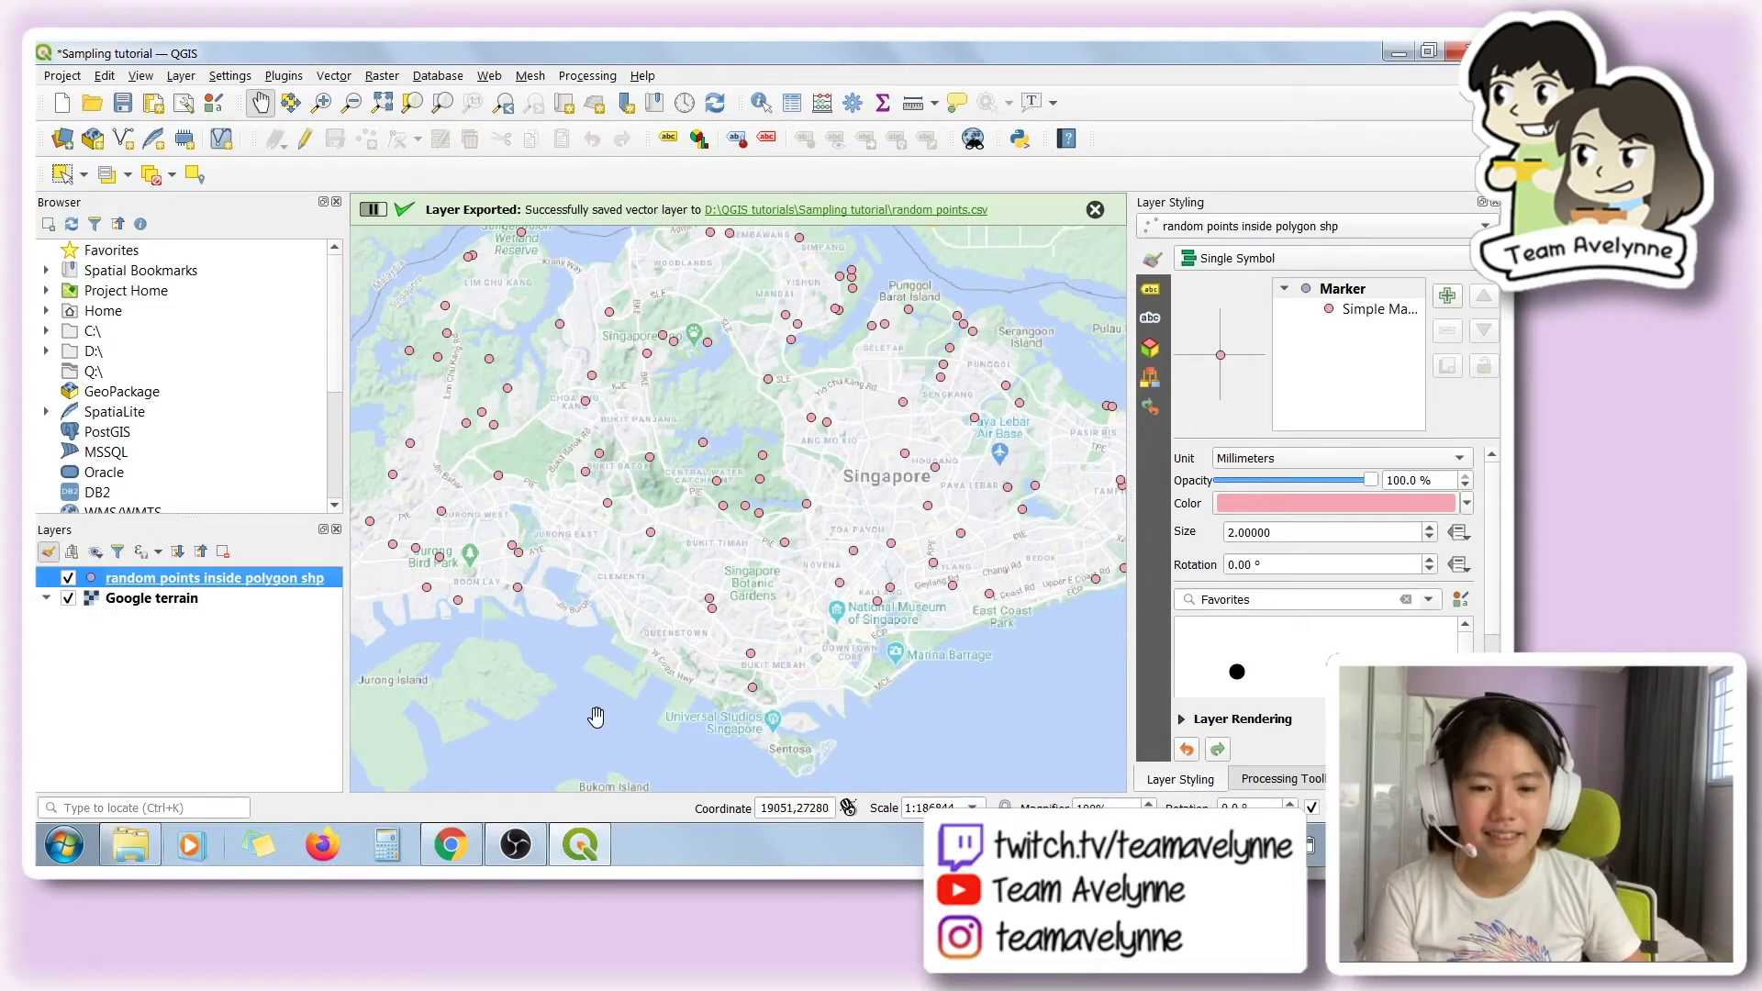
# - Open the exported random points file from the Sampling tutorial folder in Excel and check its X and Y columns
pyautogui.click(130, 844)
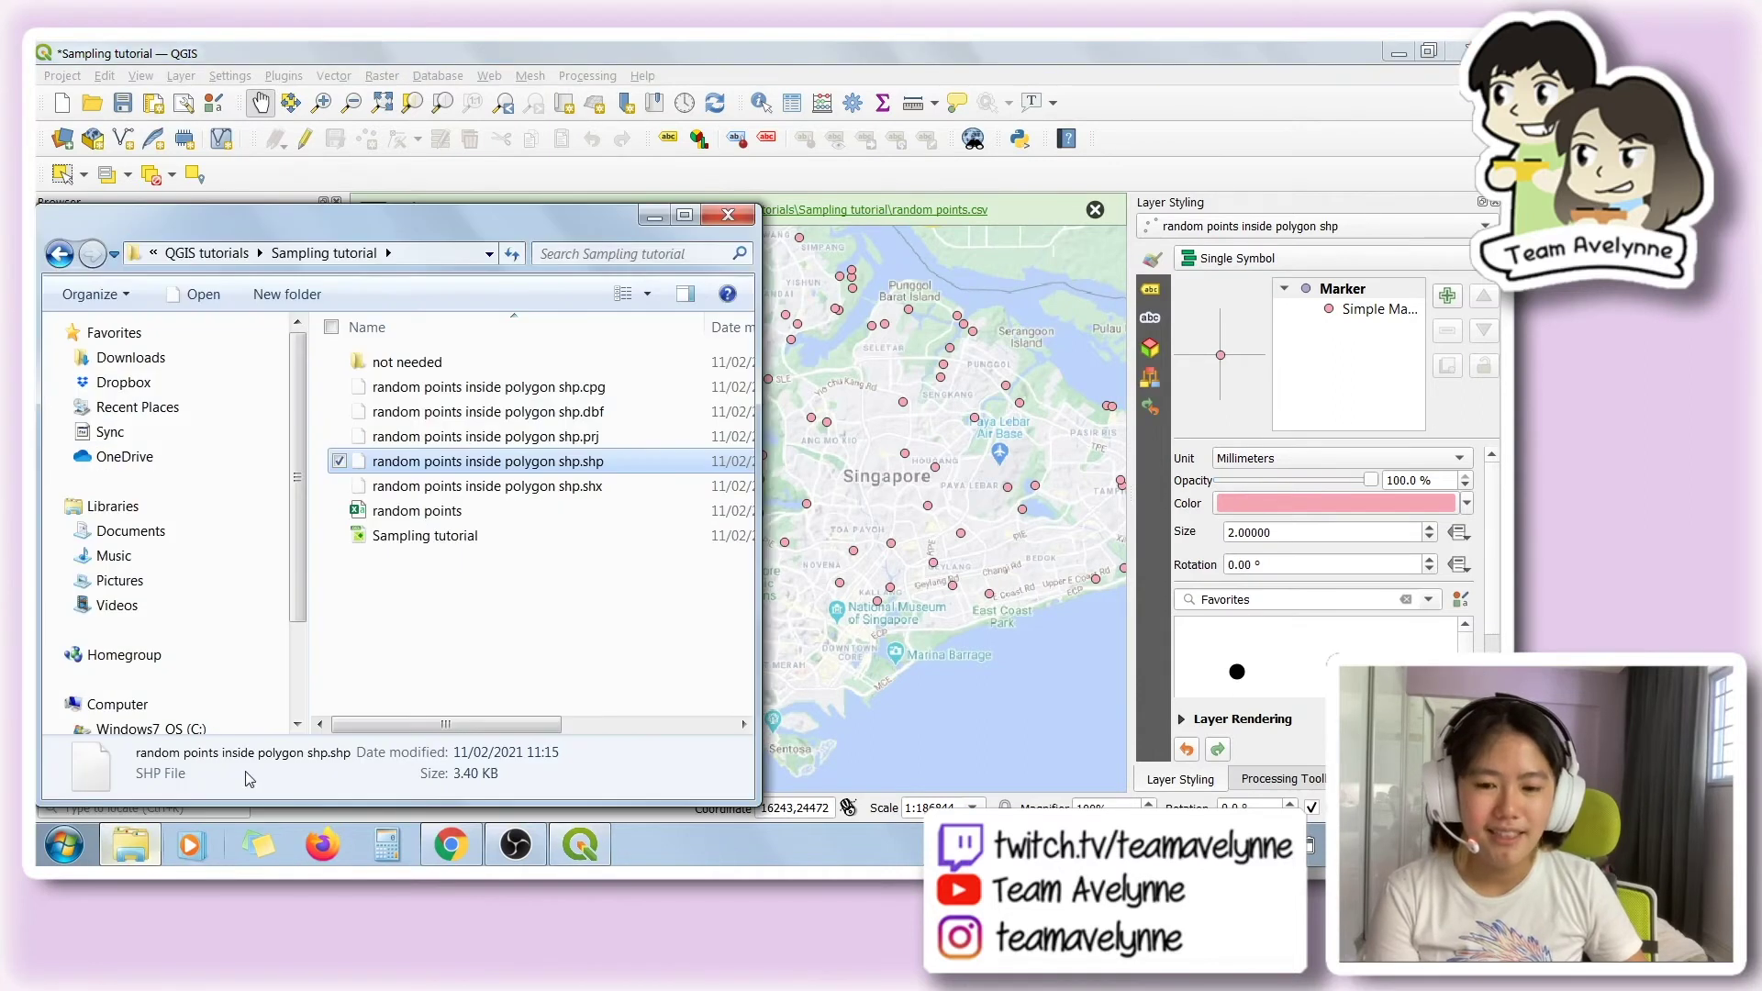
pyautogui.click(472, 515)
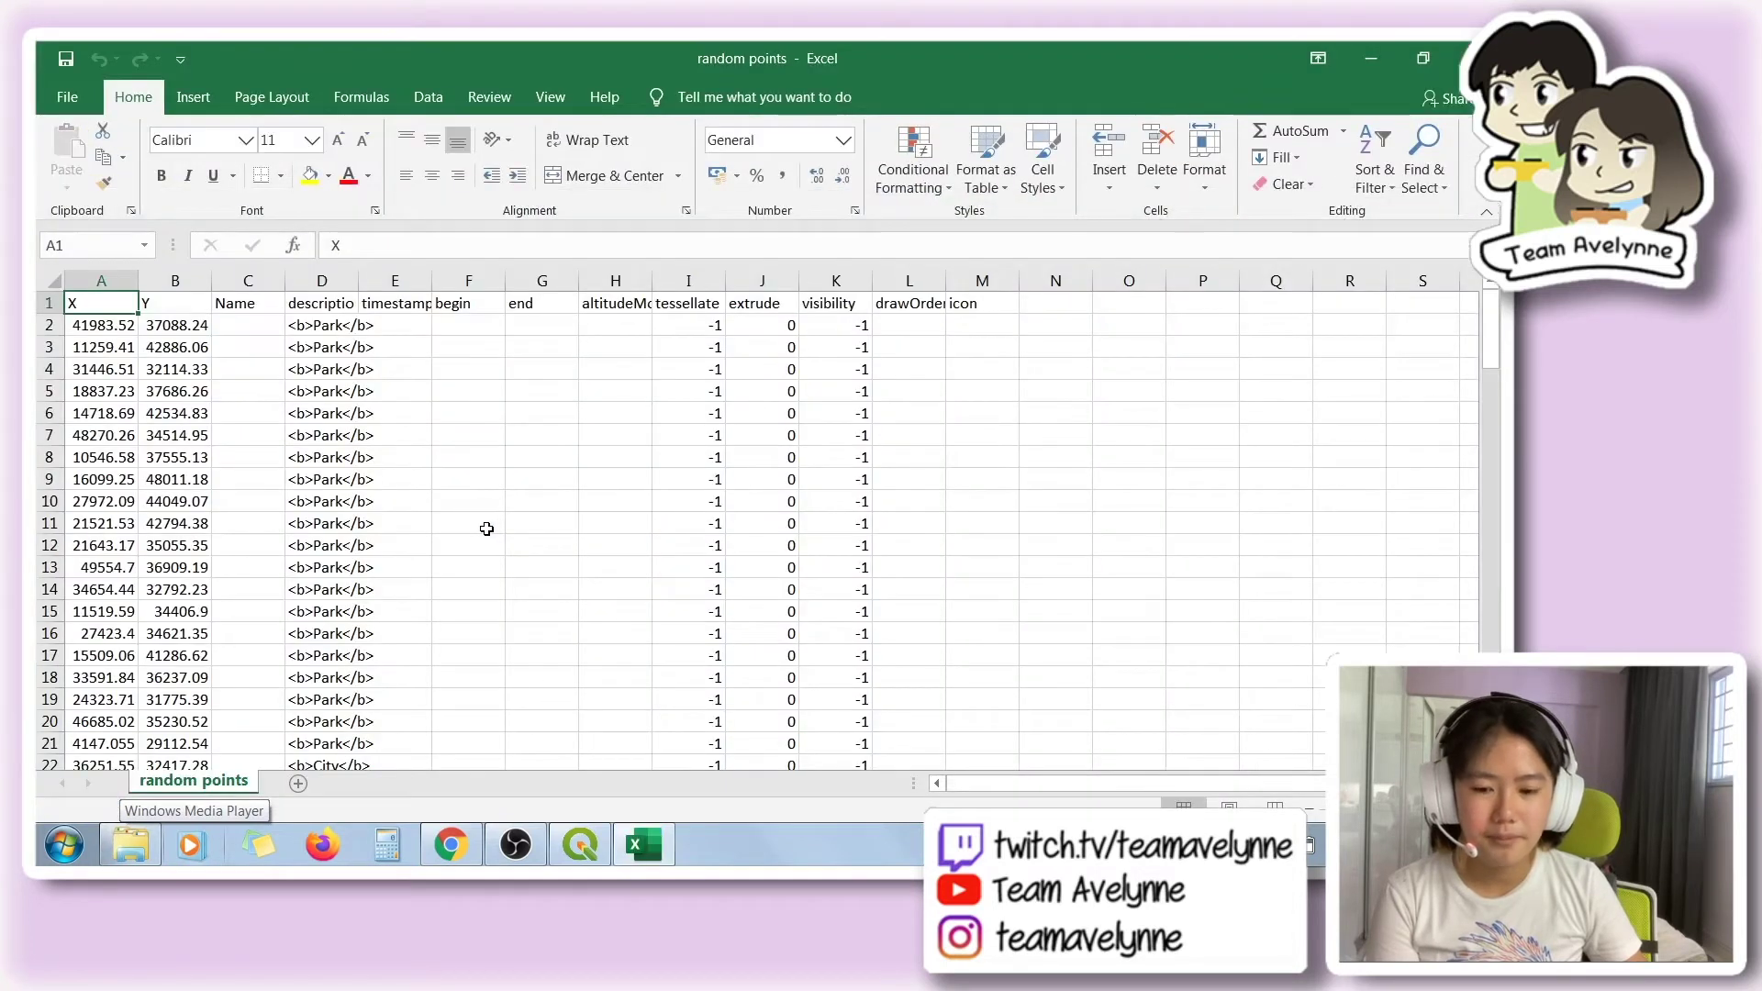
pyautogui.moveTo(101, 280); pyautogui.dragTo(179, 281)
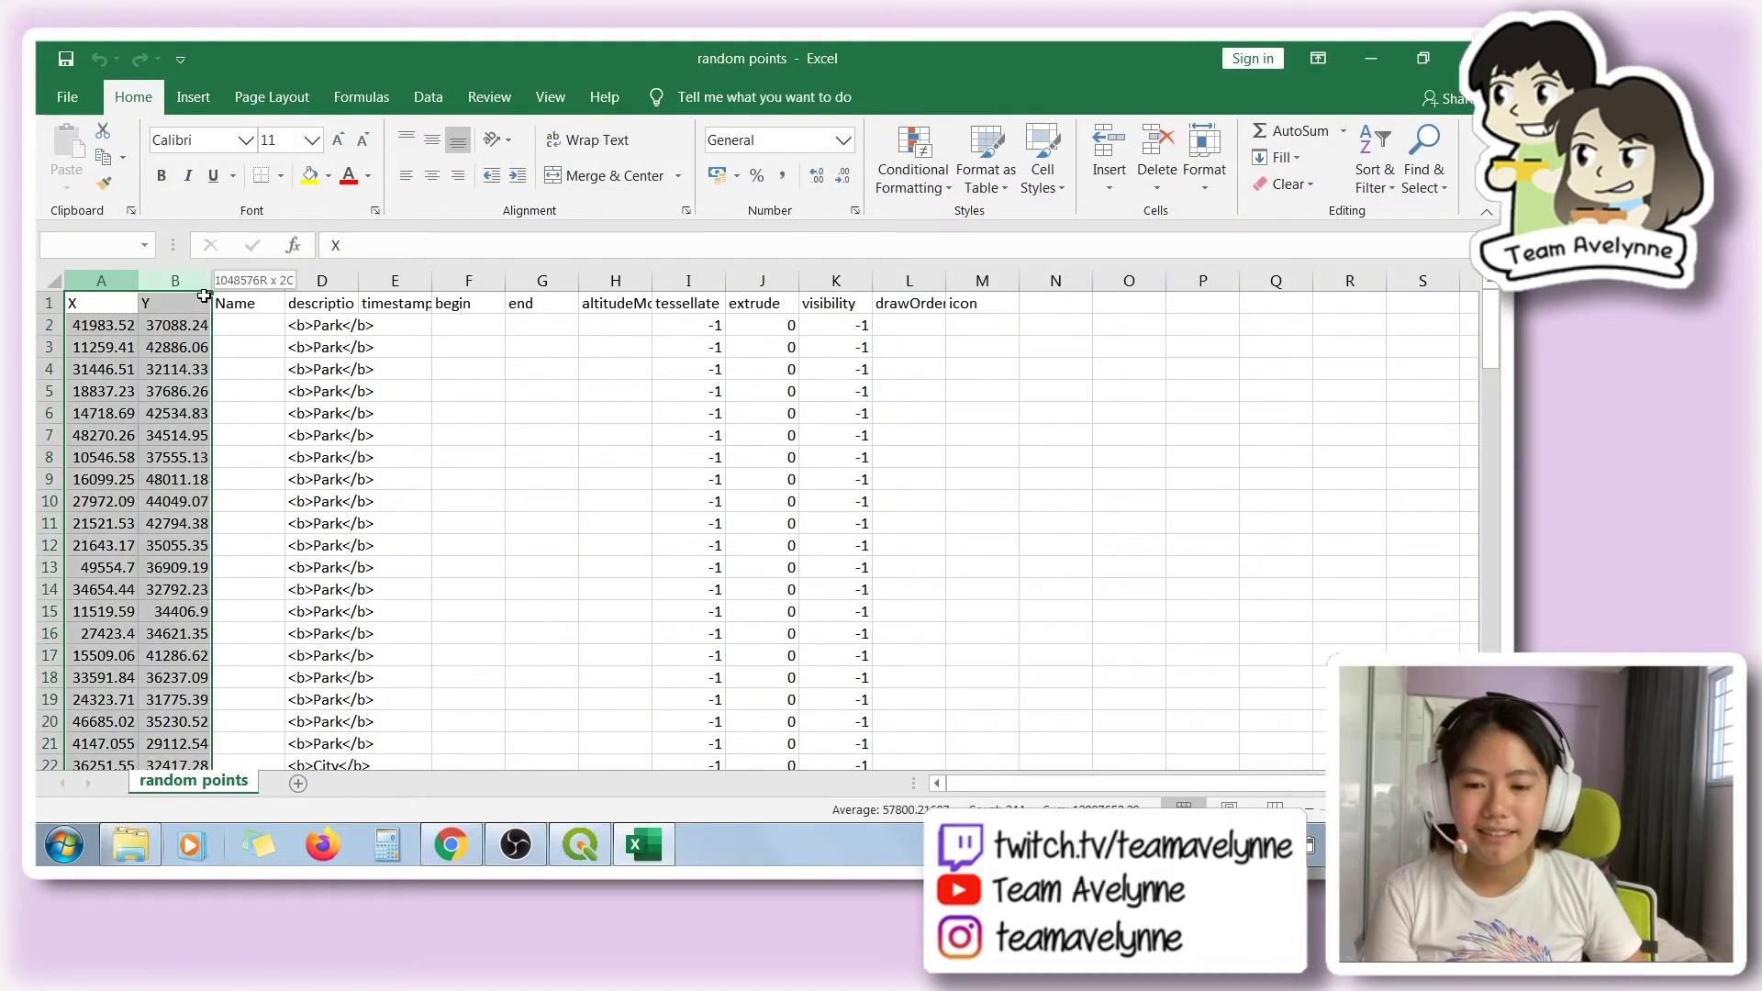
pyautogui.click(261, 332)
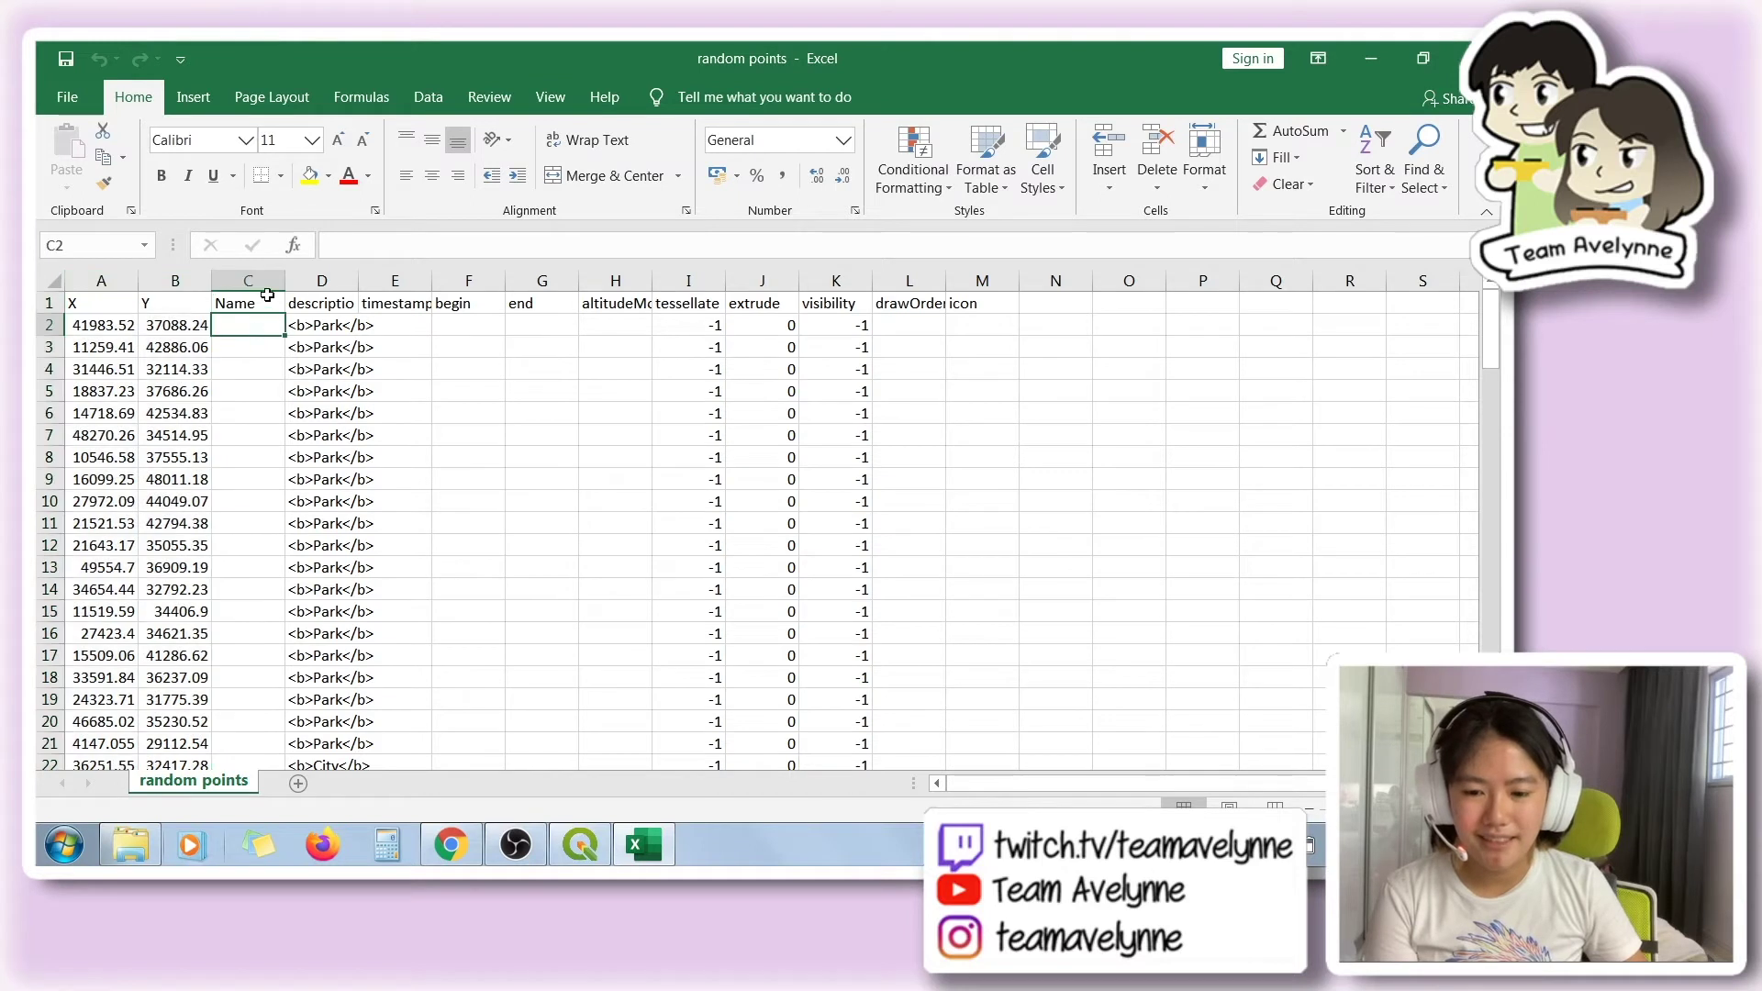
# - Delete the columns from timestamp through drawOrder, and the empty Name column
pyautogui.moveTo(371, 280); pyautogui.dragTo(932, 284)
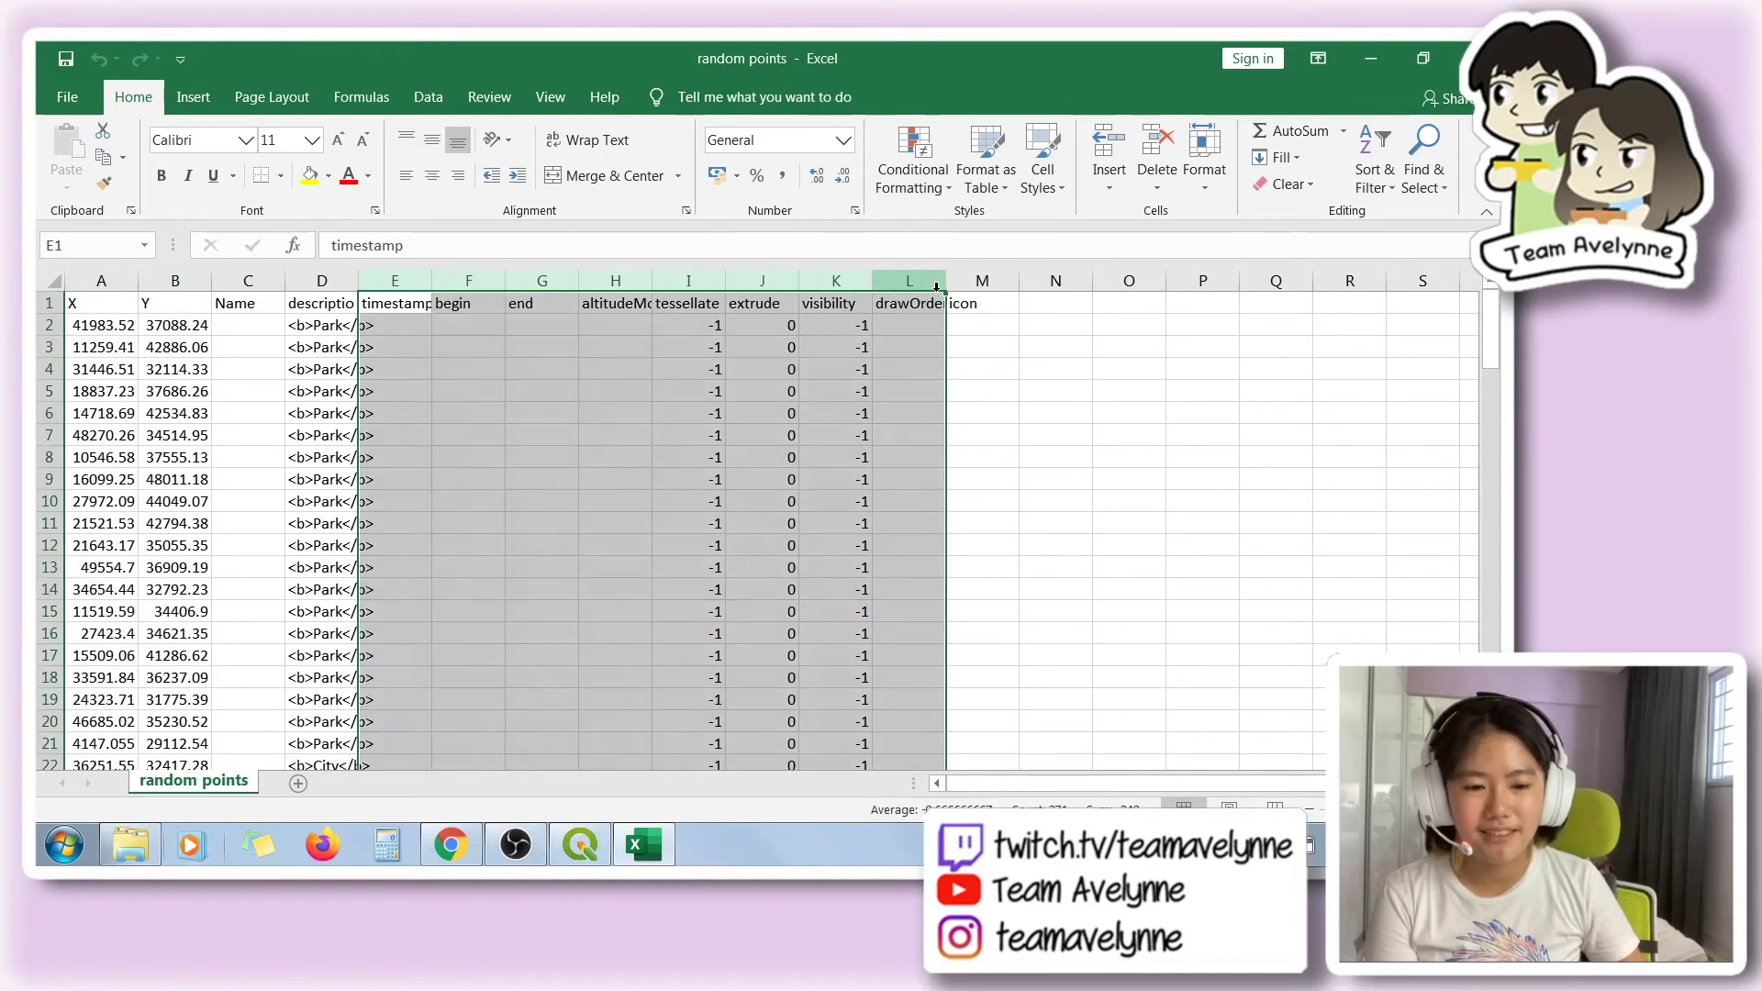
pyautogui.rightClick(932, 284)
pyautogui.click(989, 477)
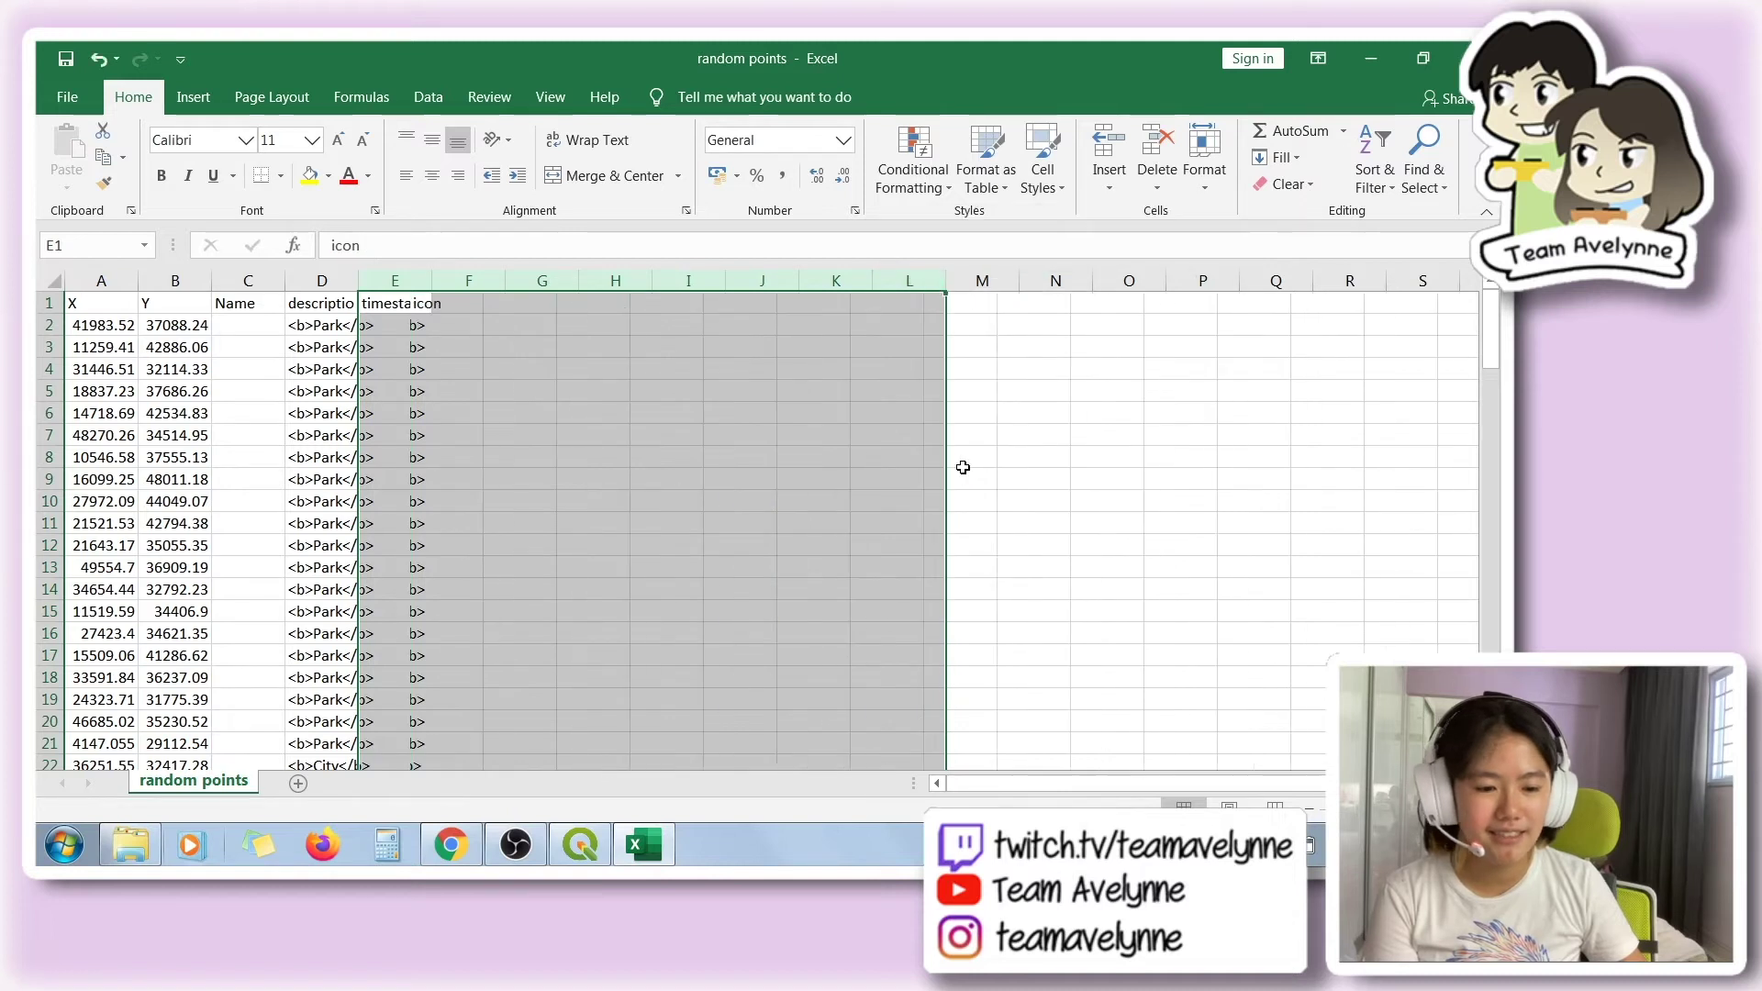
pyautogui.rightClick(278, 284)
pyautogui.click(338, 473)
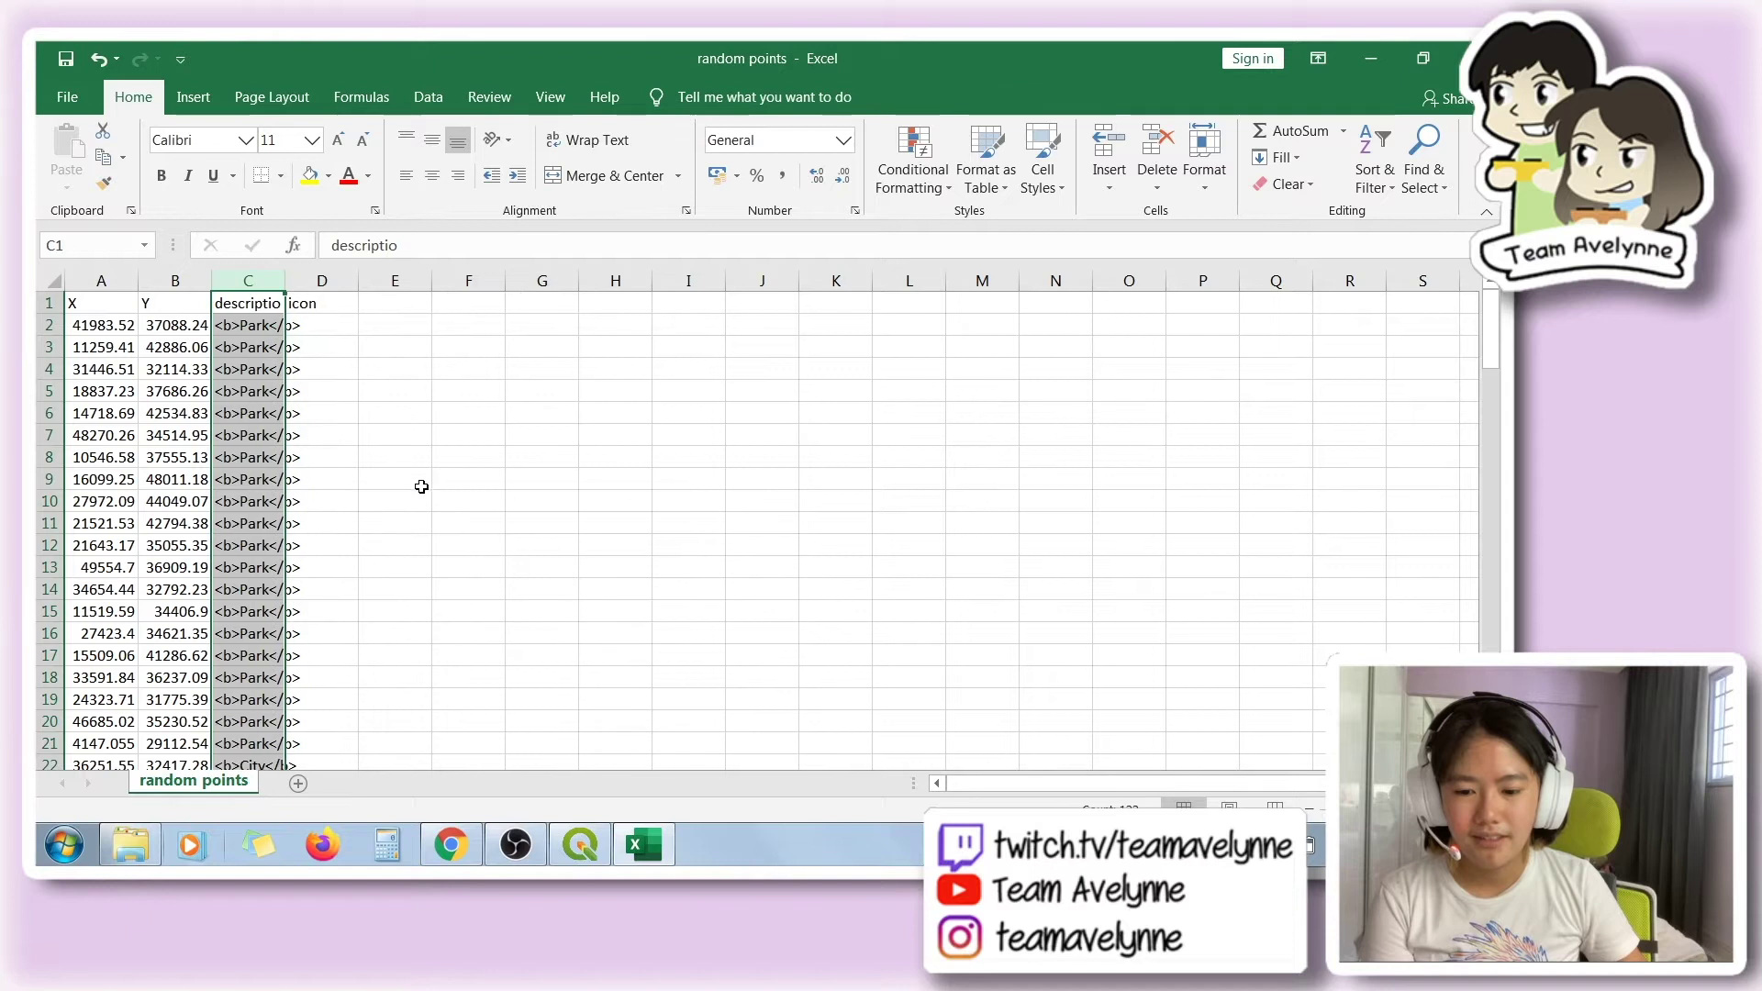
# - Widen the descriptio column and delete the icon column beside it
pyautogui.click(267, 392)
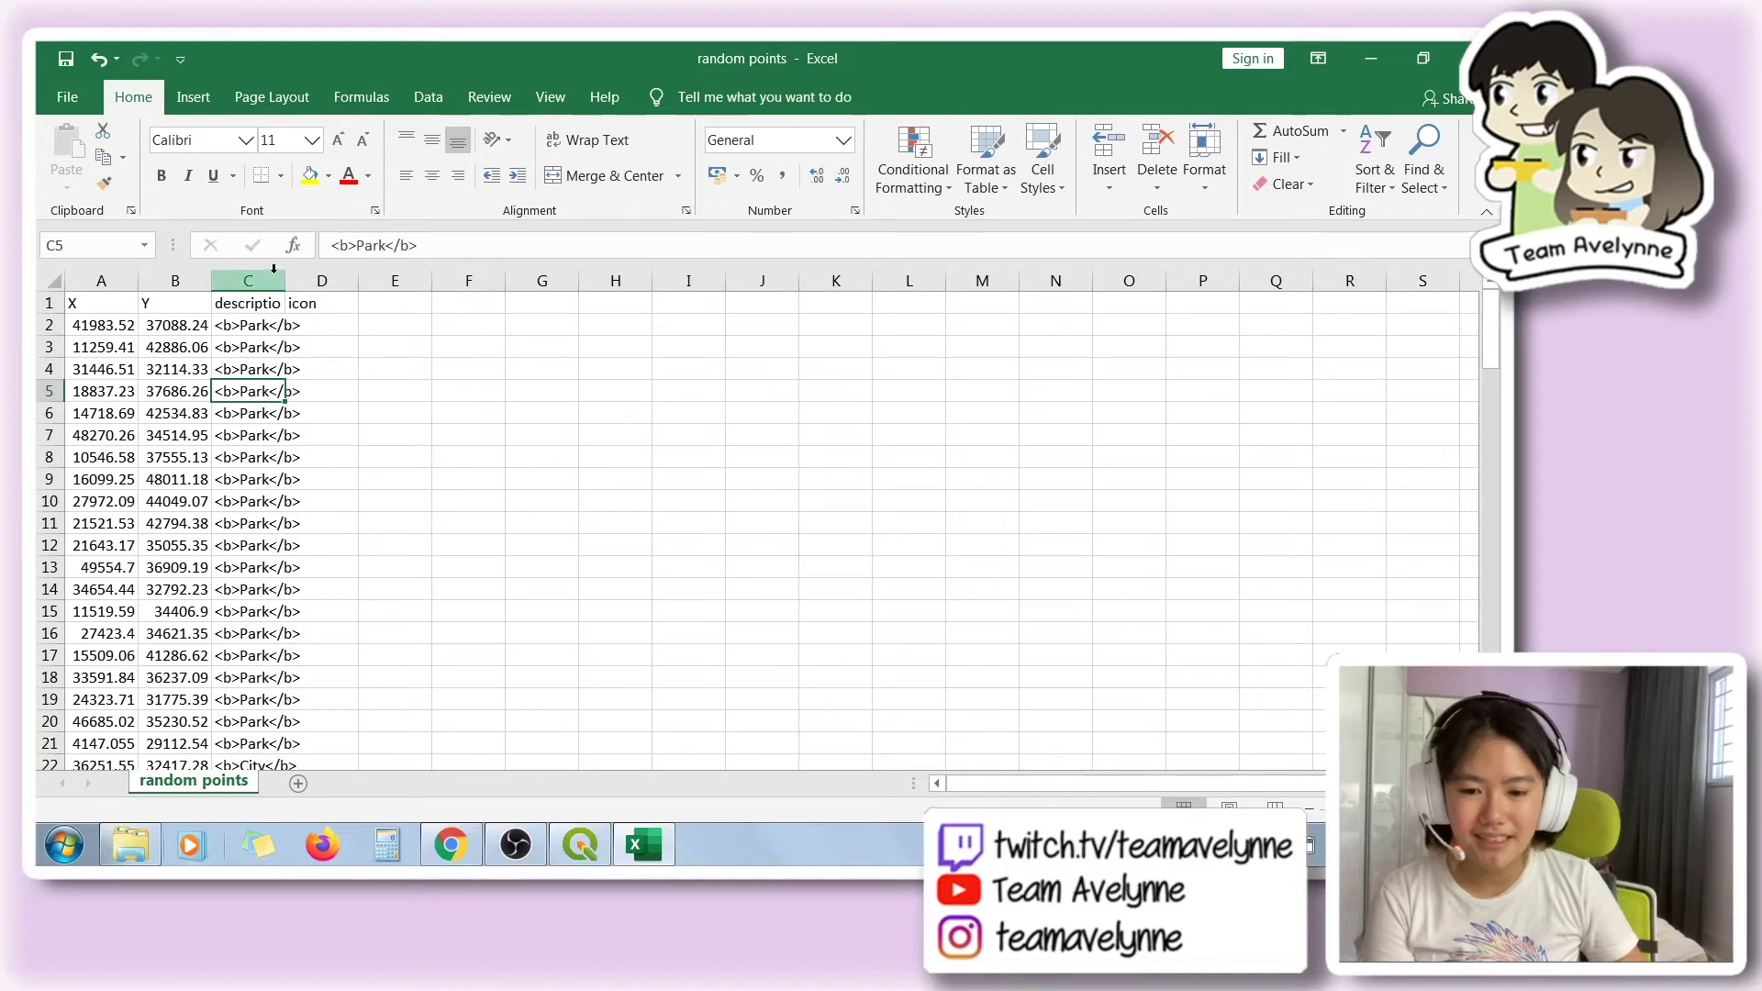
pyautogui.moveTo(284, 275); pyautogui.dragTo(341, 275)
pyautogui.rightClick(374, 281)
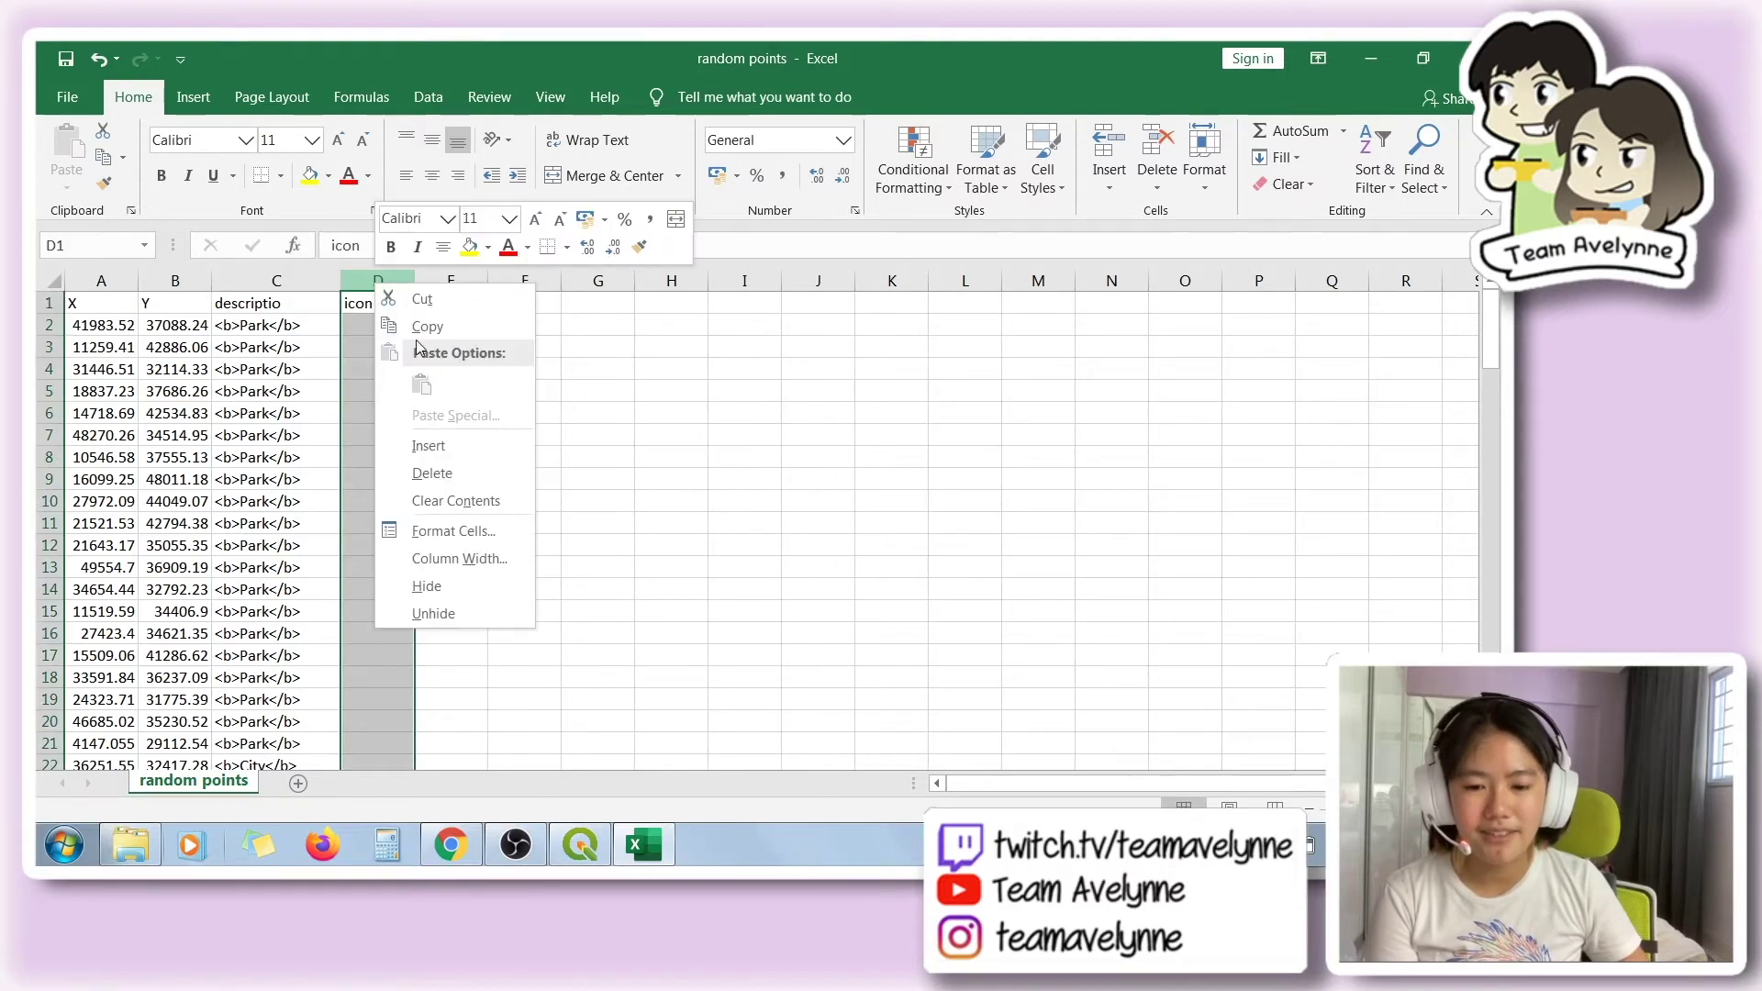
pyautogui.click(450, 474)
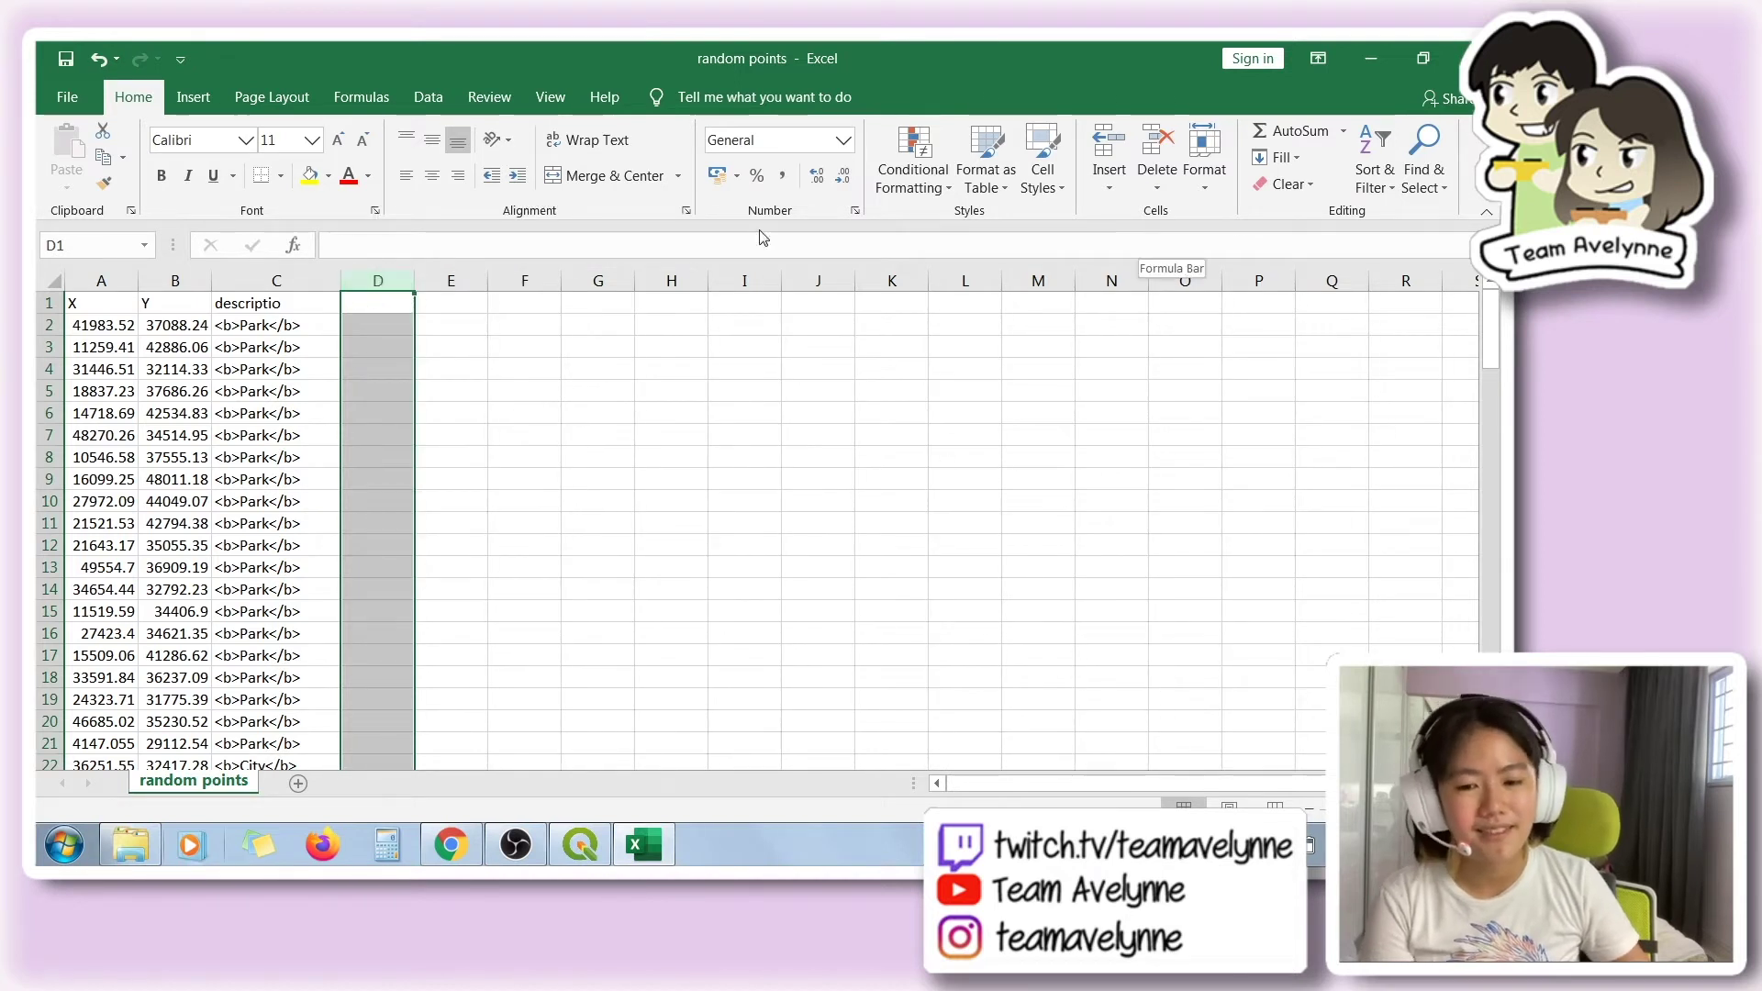
# - Load the descriptio column, cells C1 to C122, into the Power Query Editor as a table without headers
pyautogui.click(283, 301)
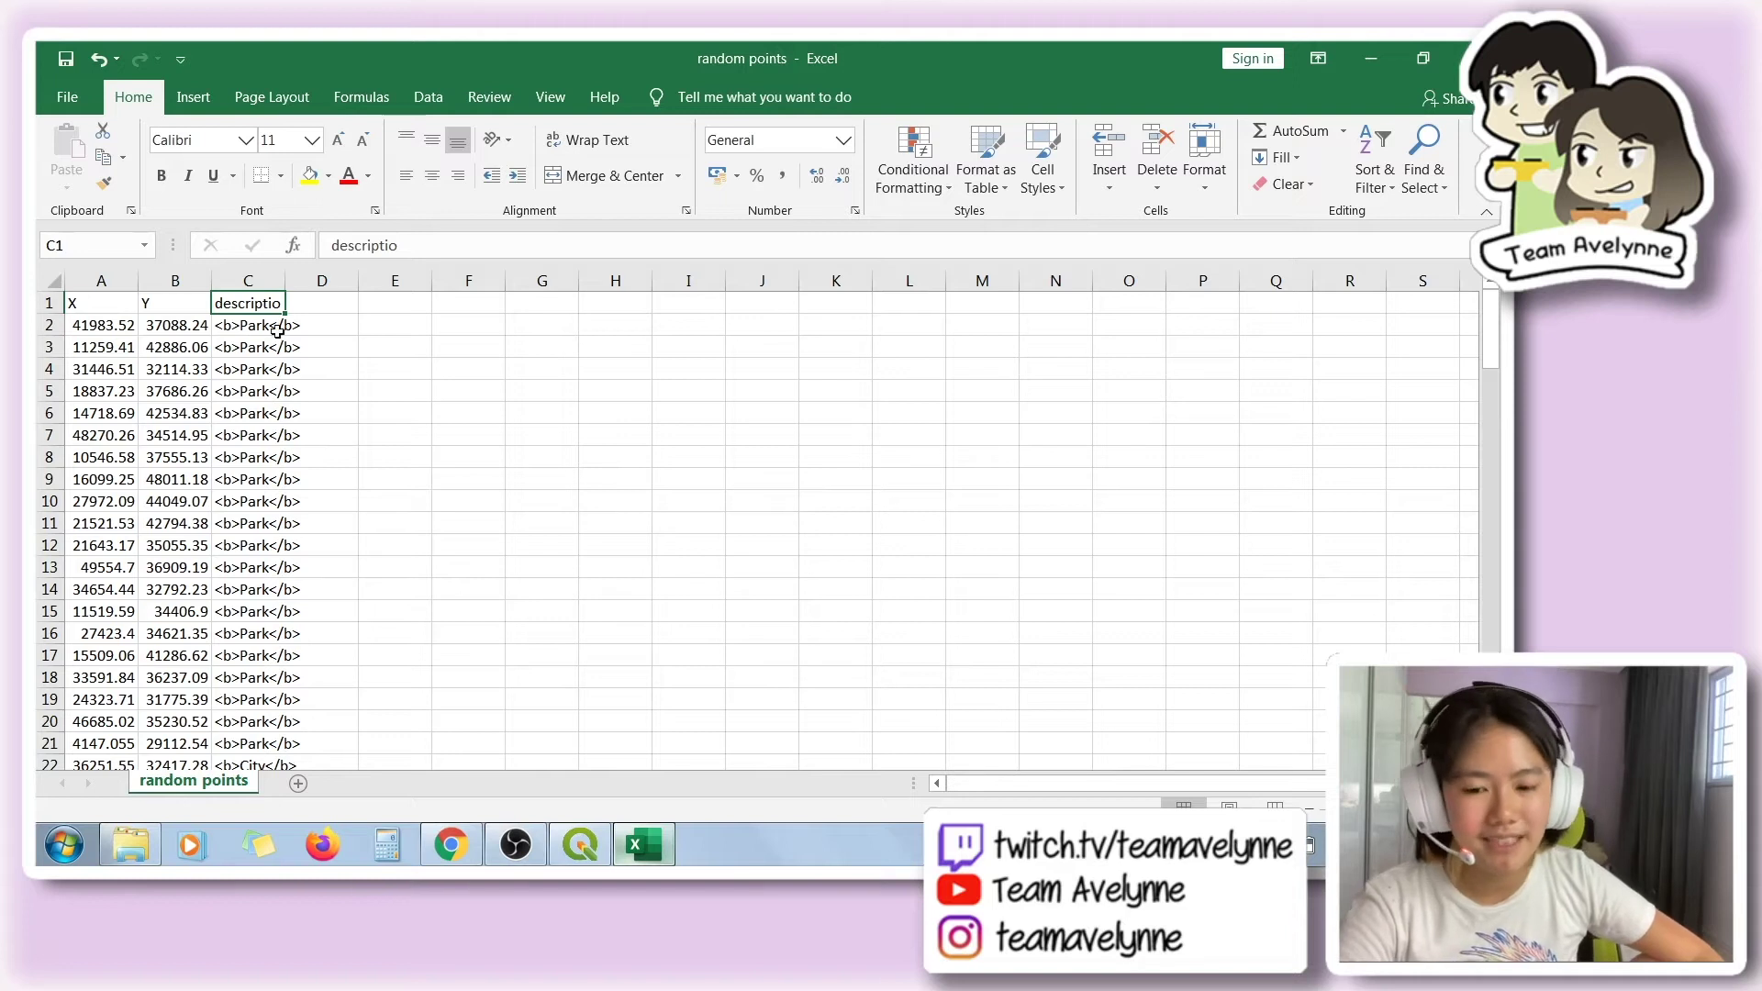
pyautogui.moveTo(240, 302); pyautogui.dragTo(254, 726)
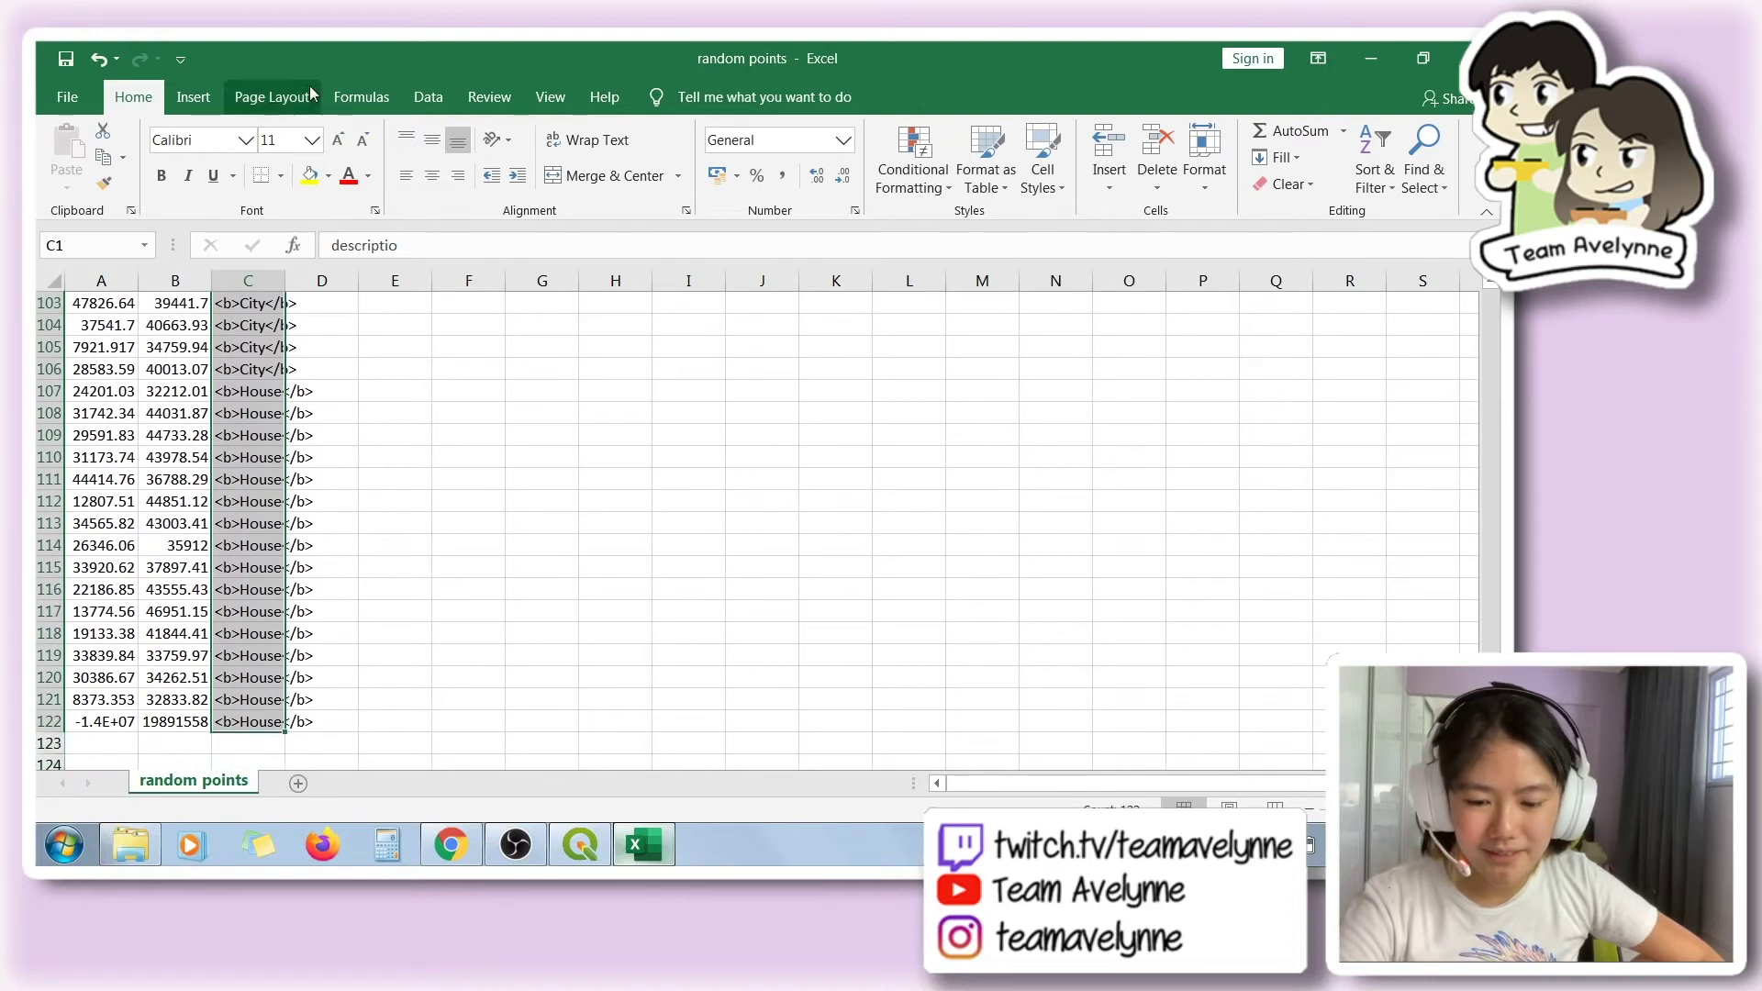
pyautogui.click(429, 101)
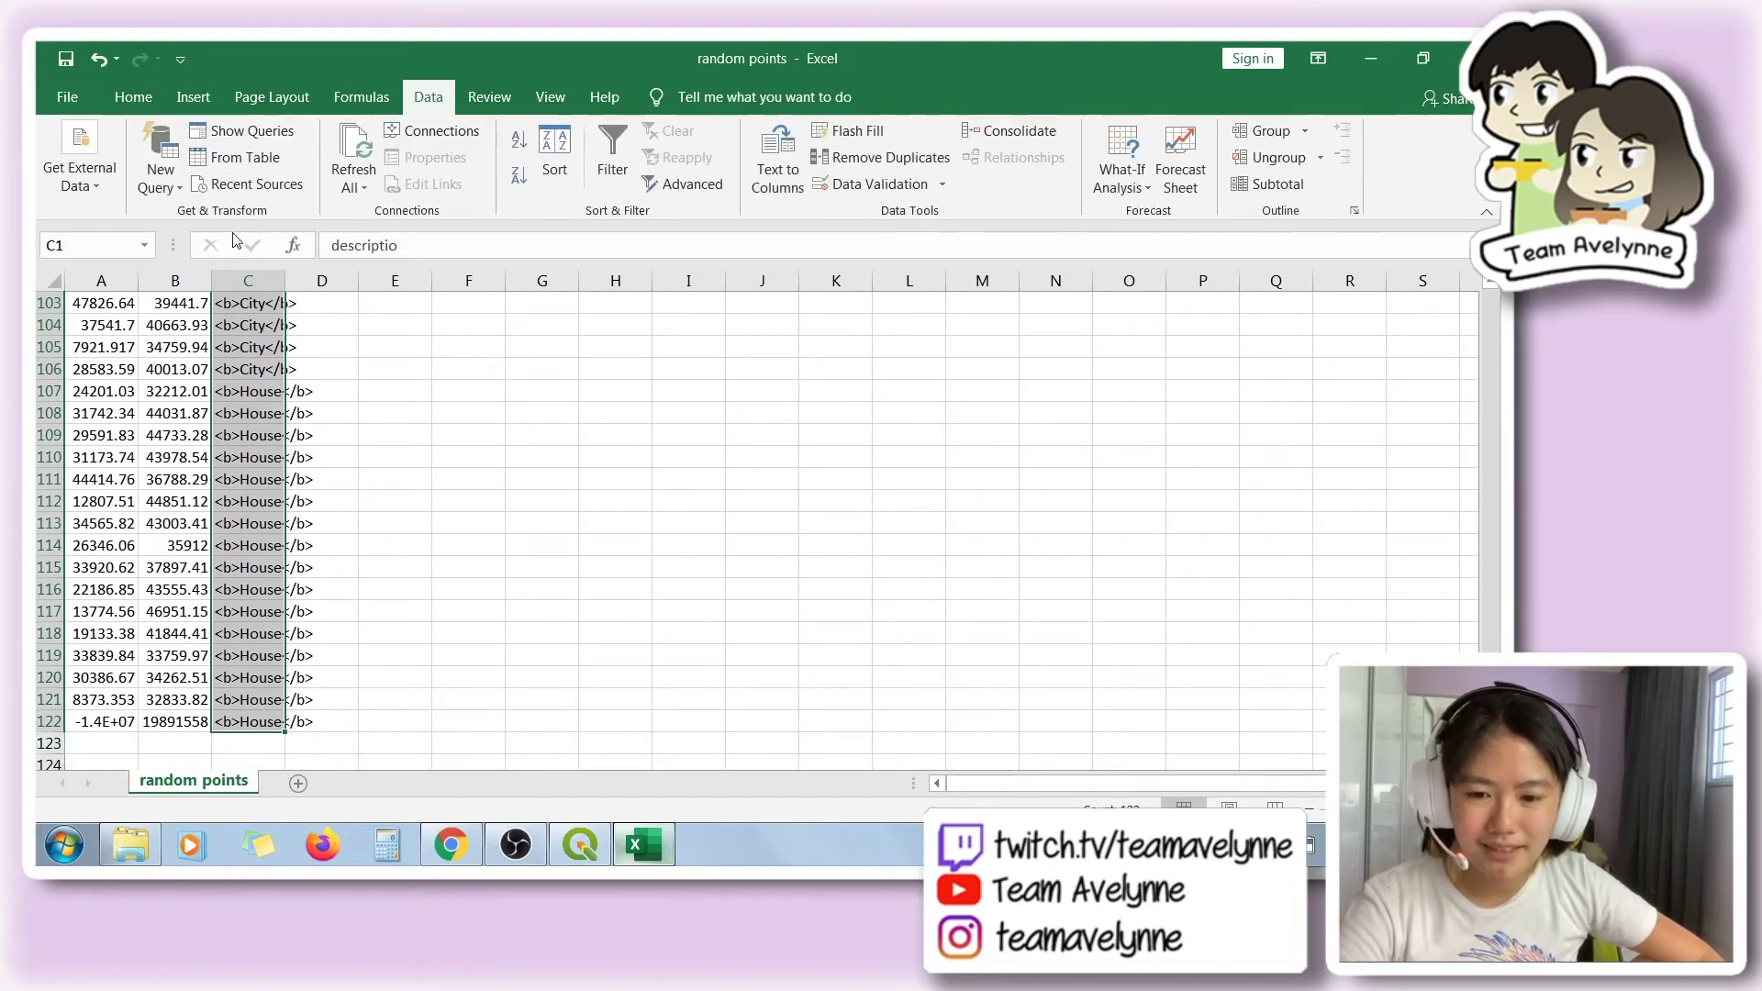
pyautogui.click(198, 157)
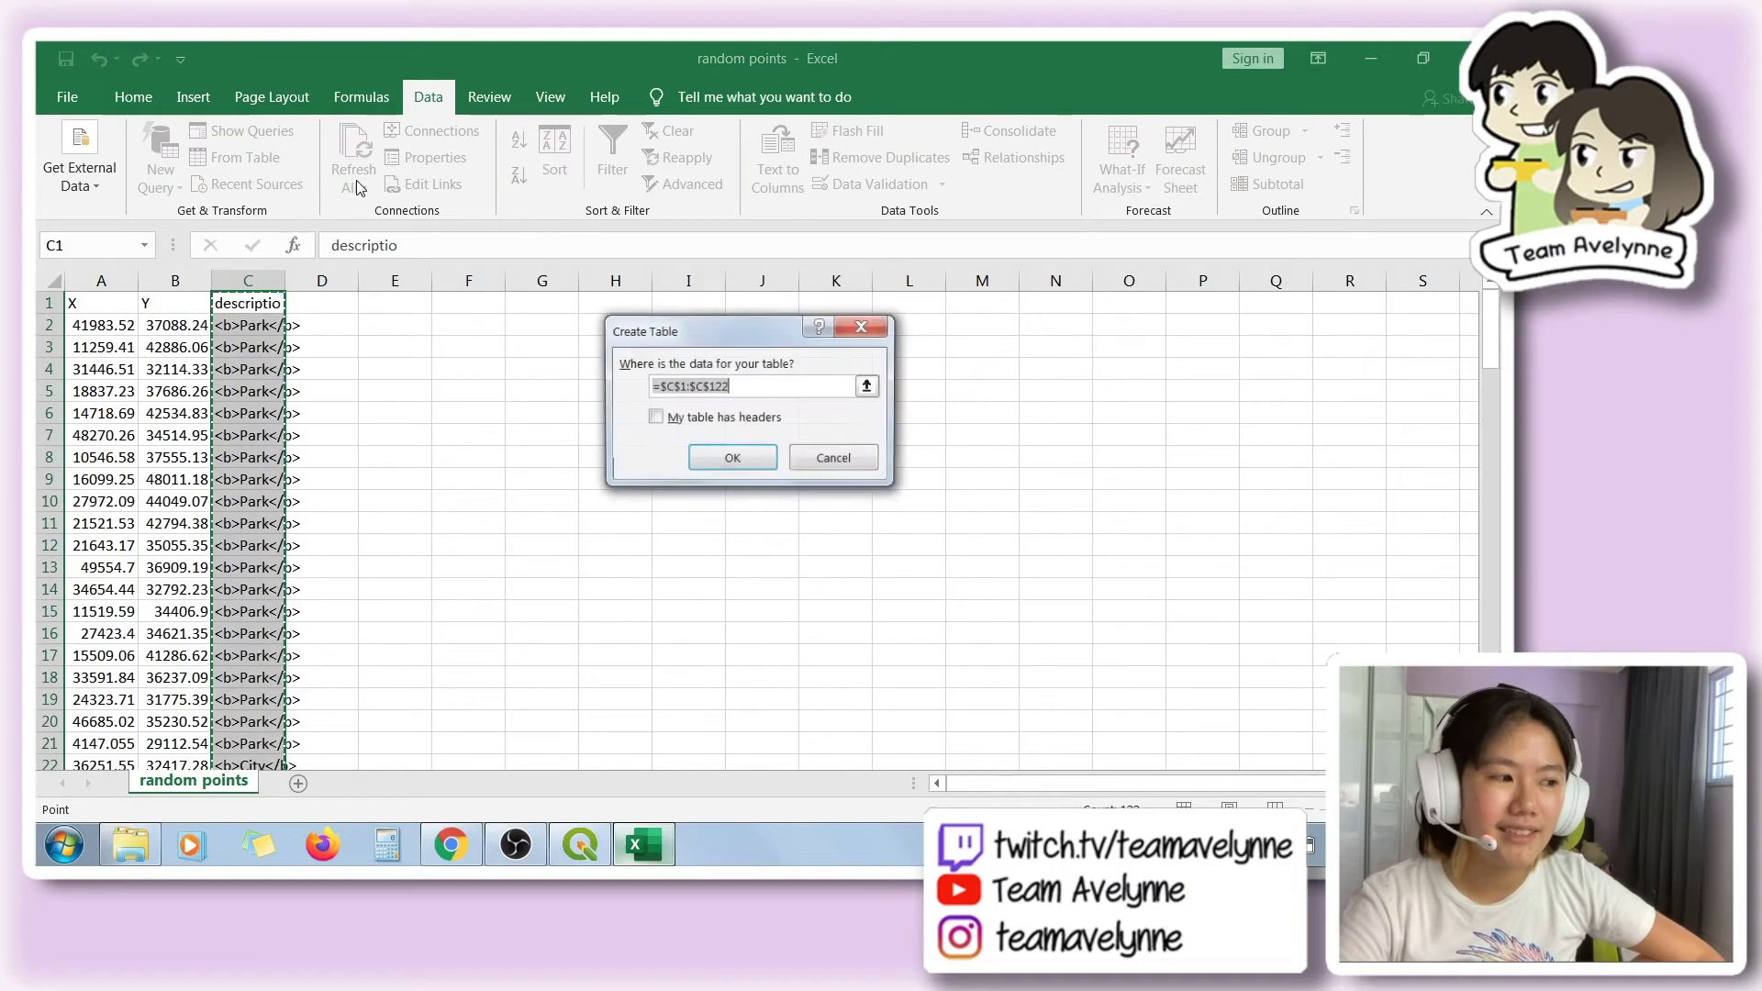
pyautogui.click(729, 459)
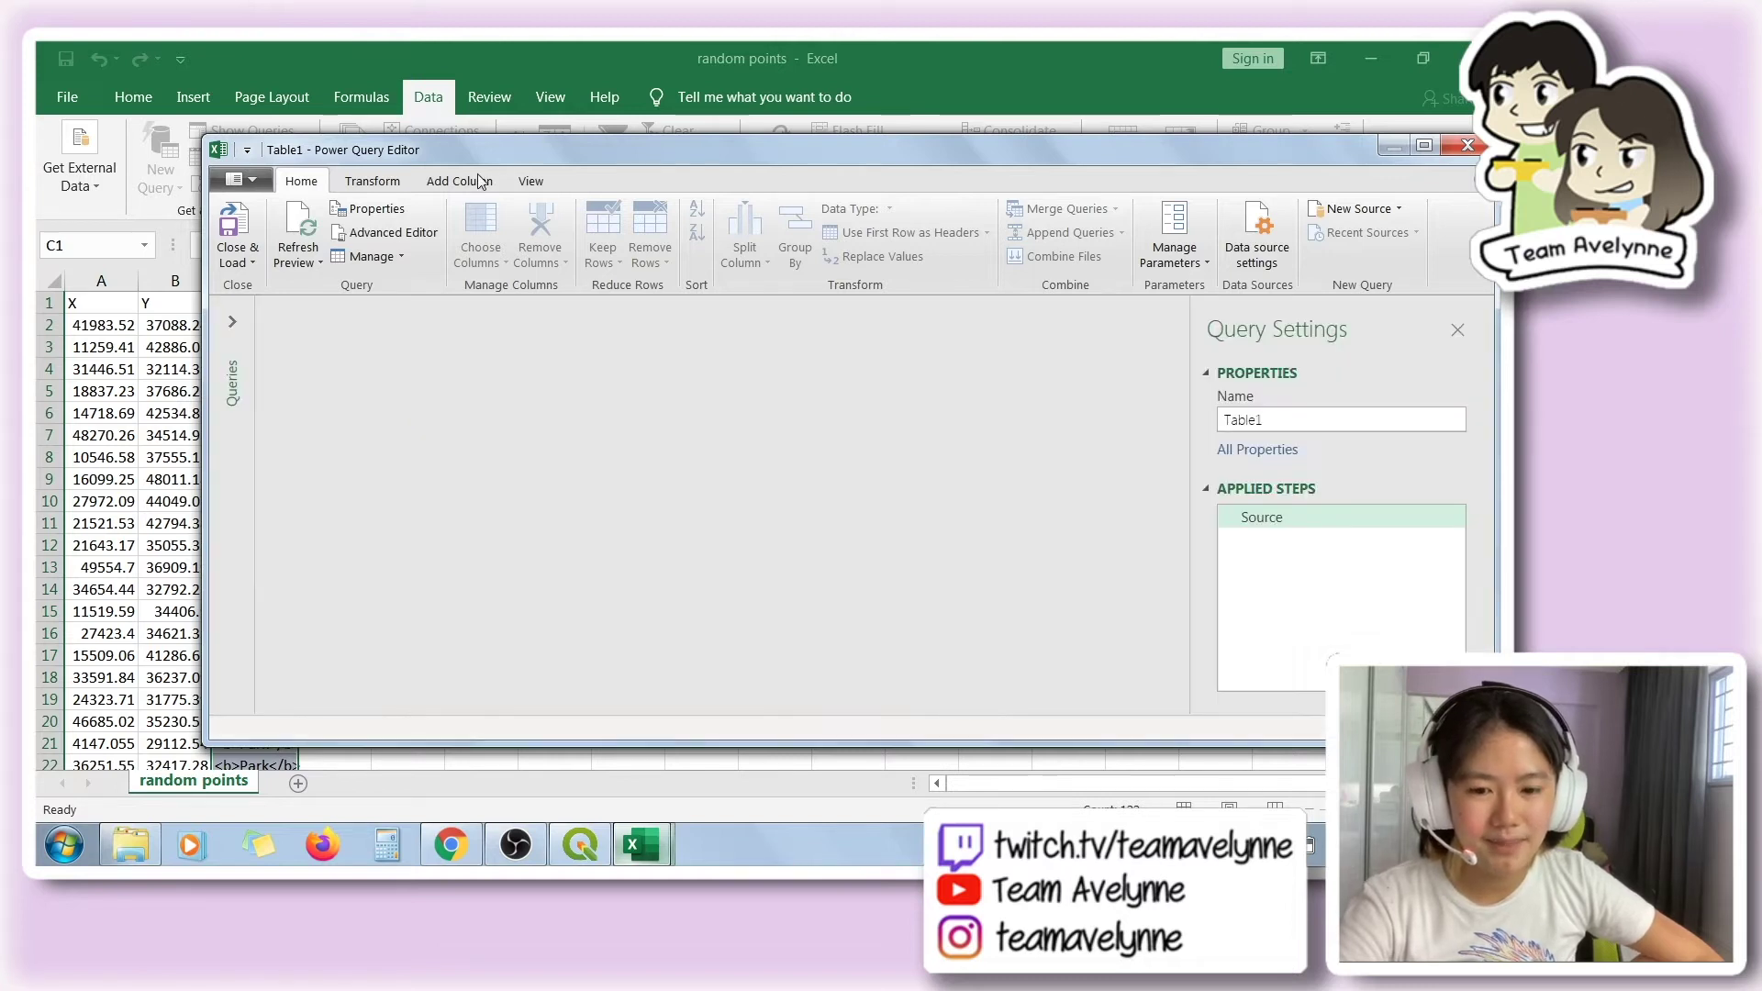
# - Transform the query column by extracting the text before the delimiter "</b>"
pyautogui.click(372, 180)
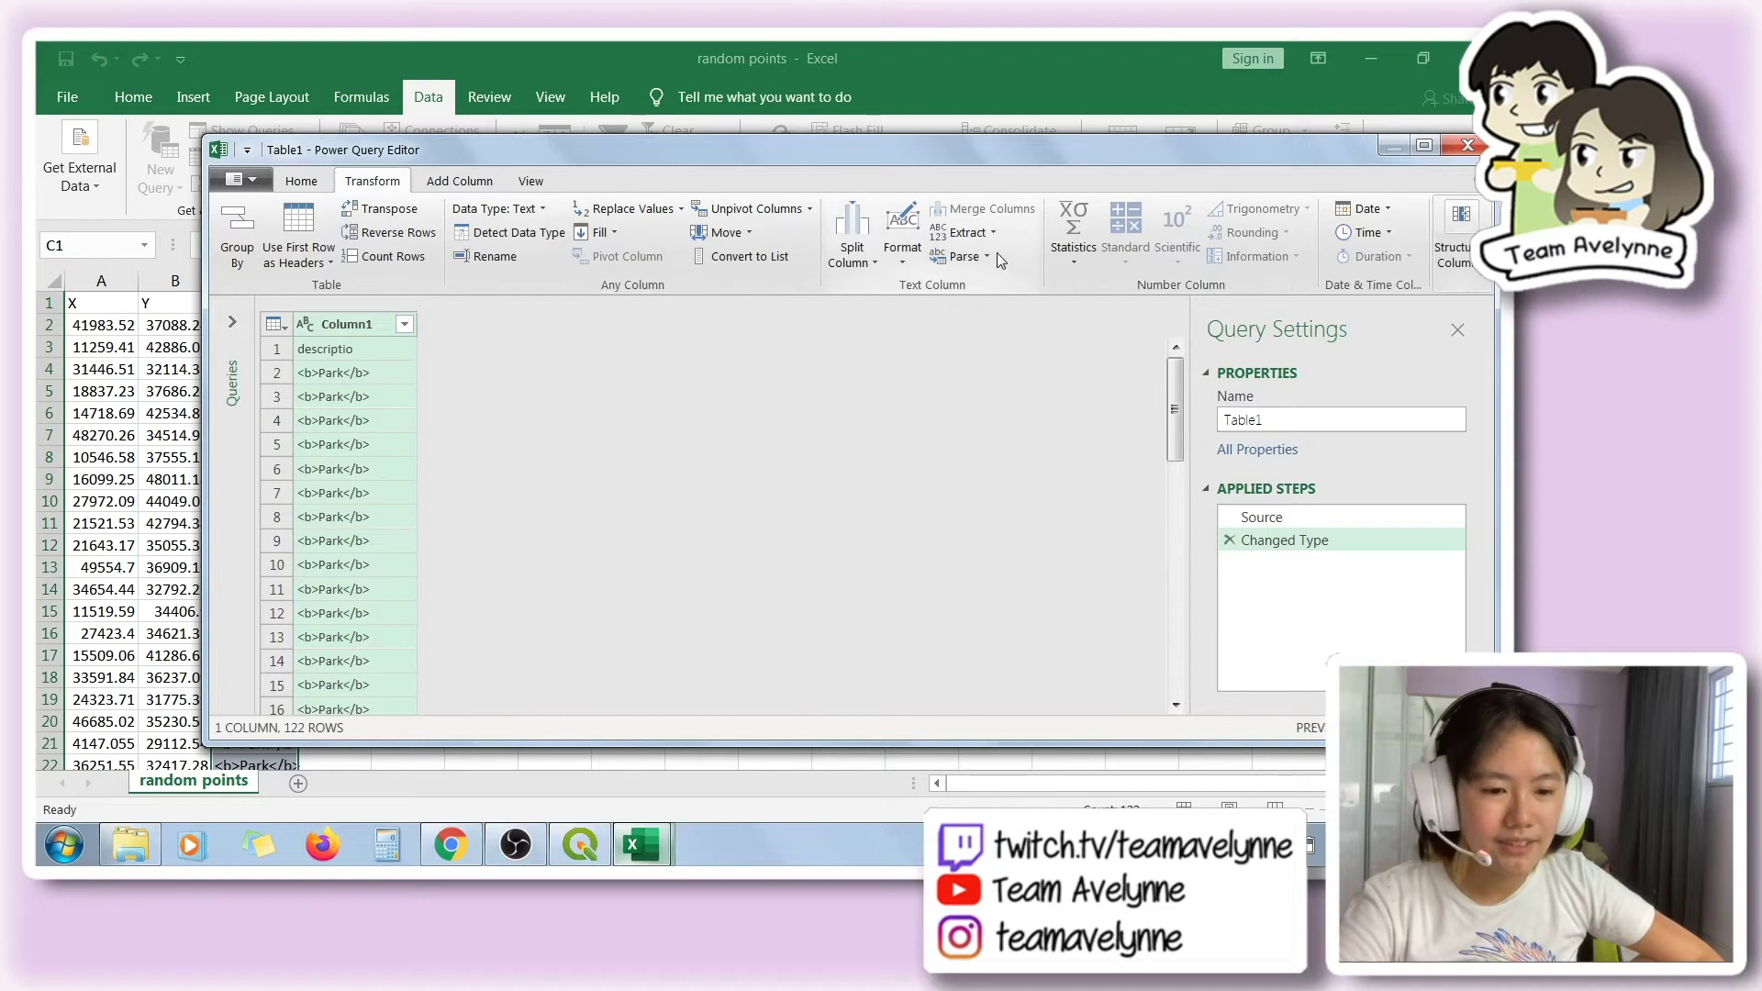
pyautogui.click(968, 232)
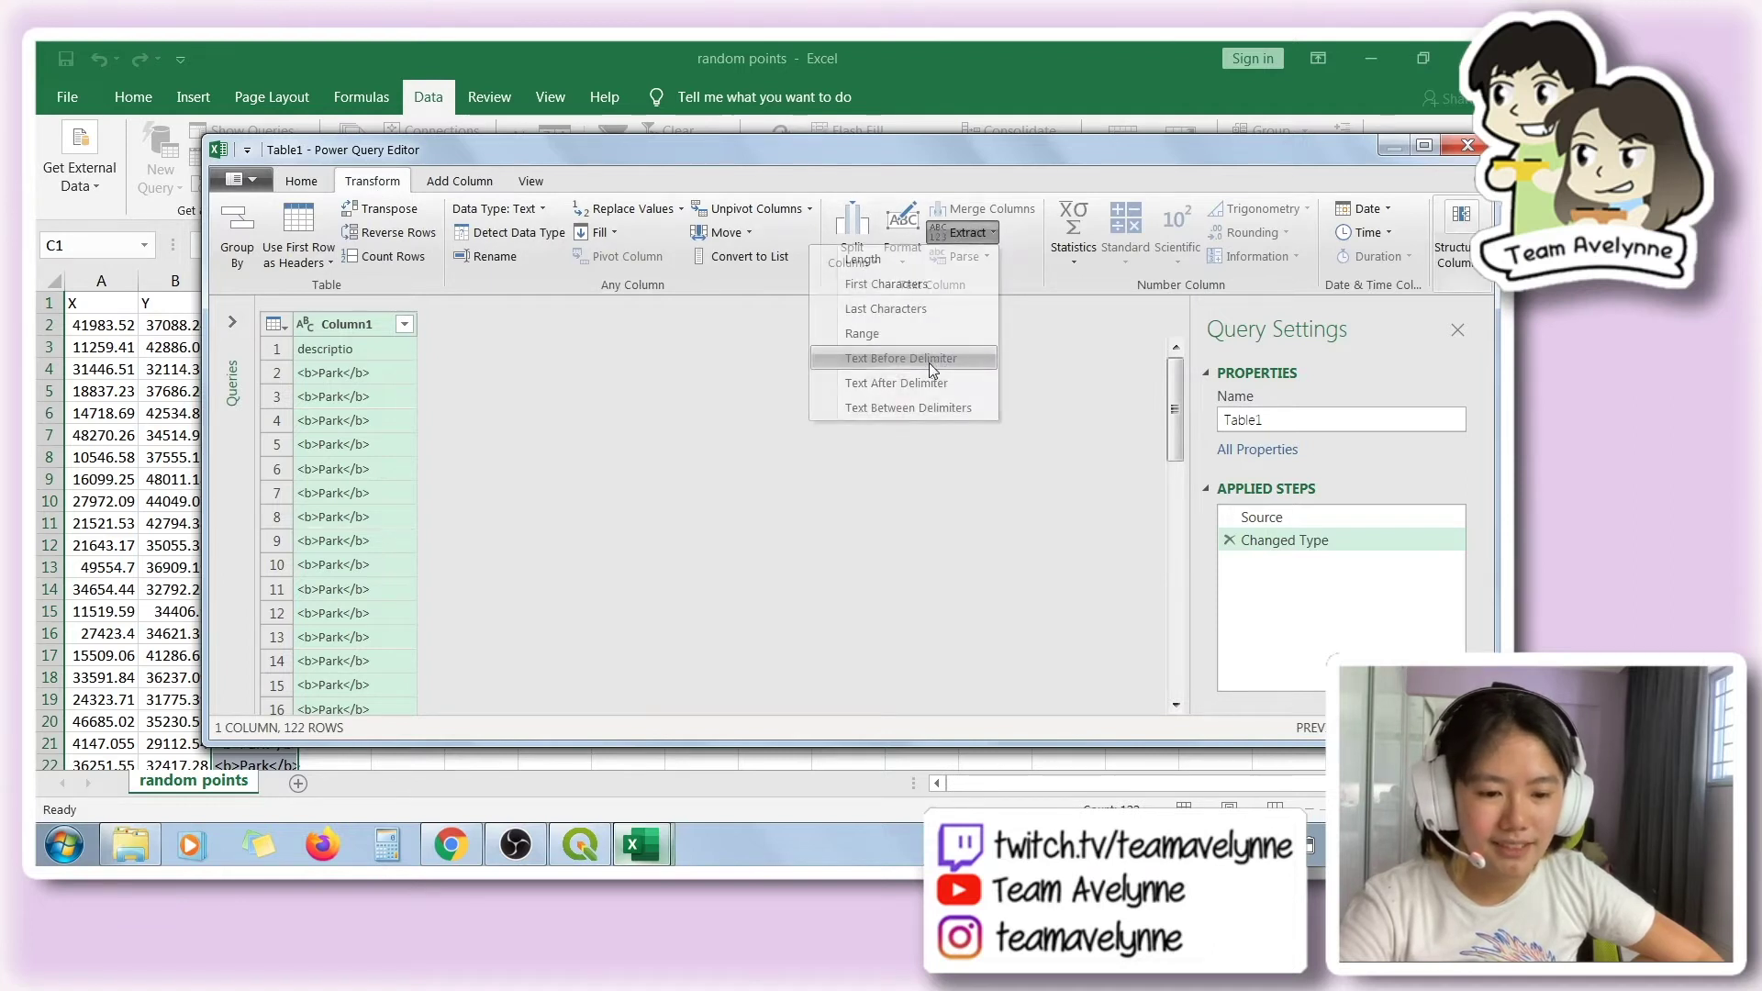
pyautogui.click(929, 359)
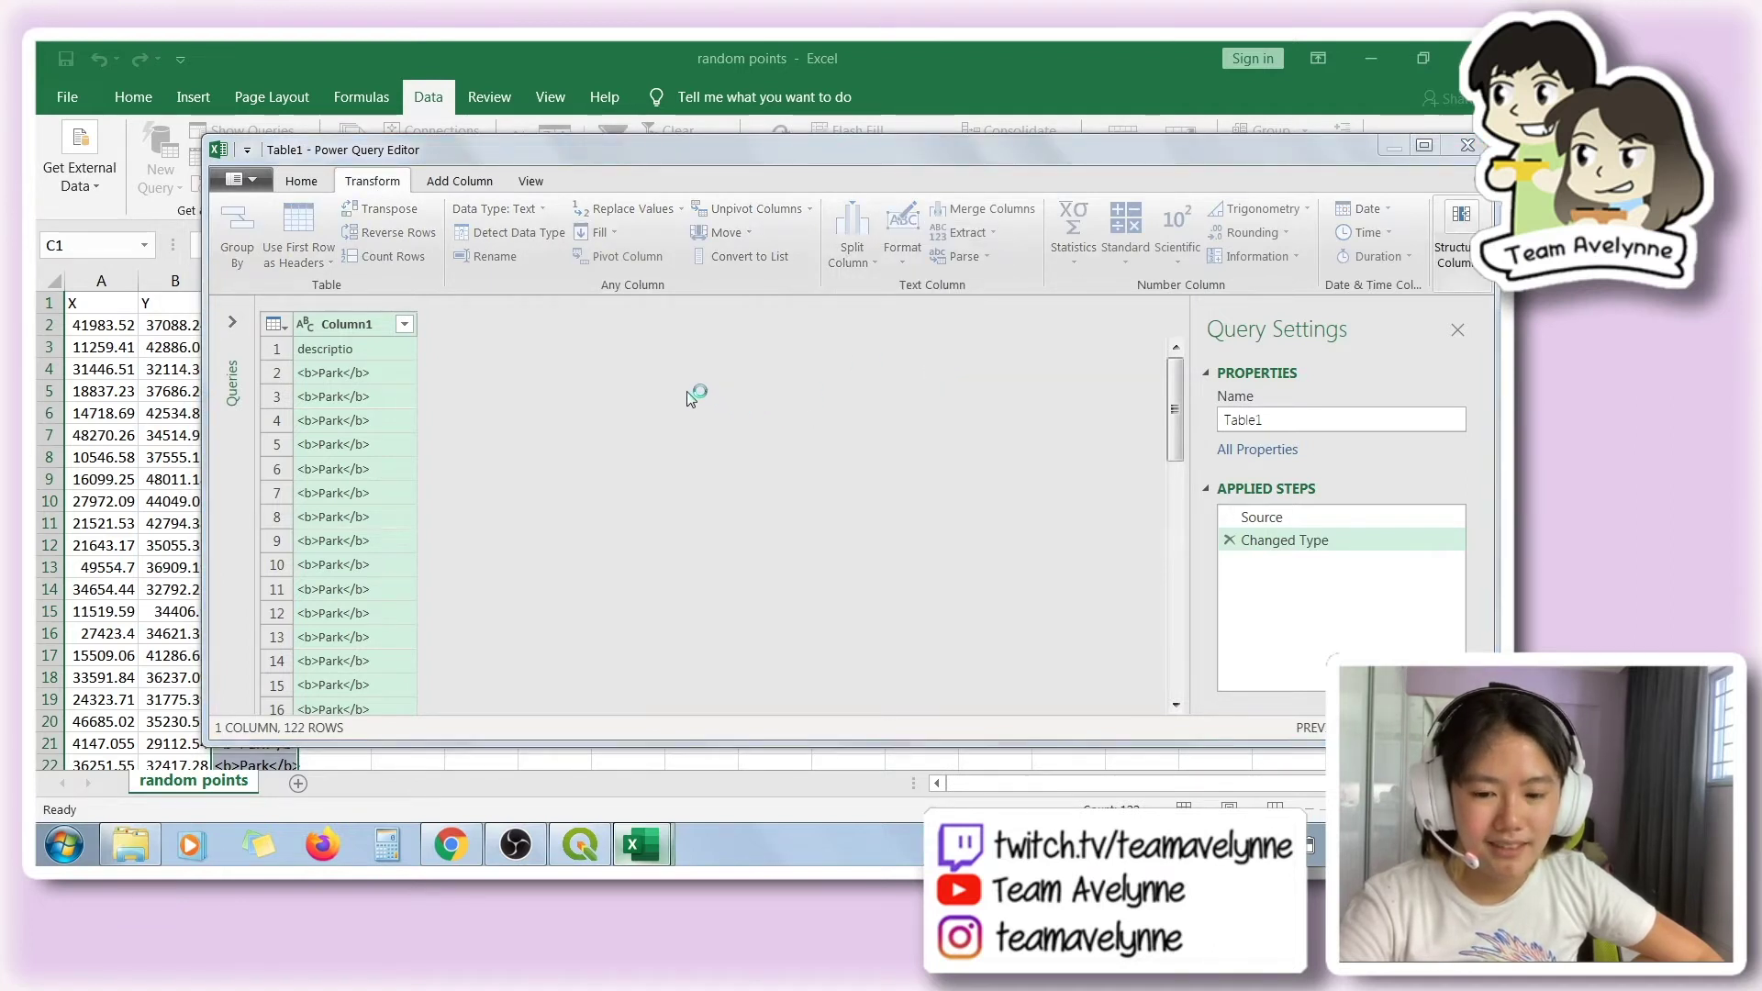
pyautogui.write('</')
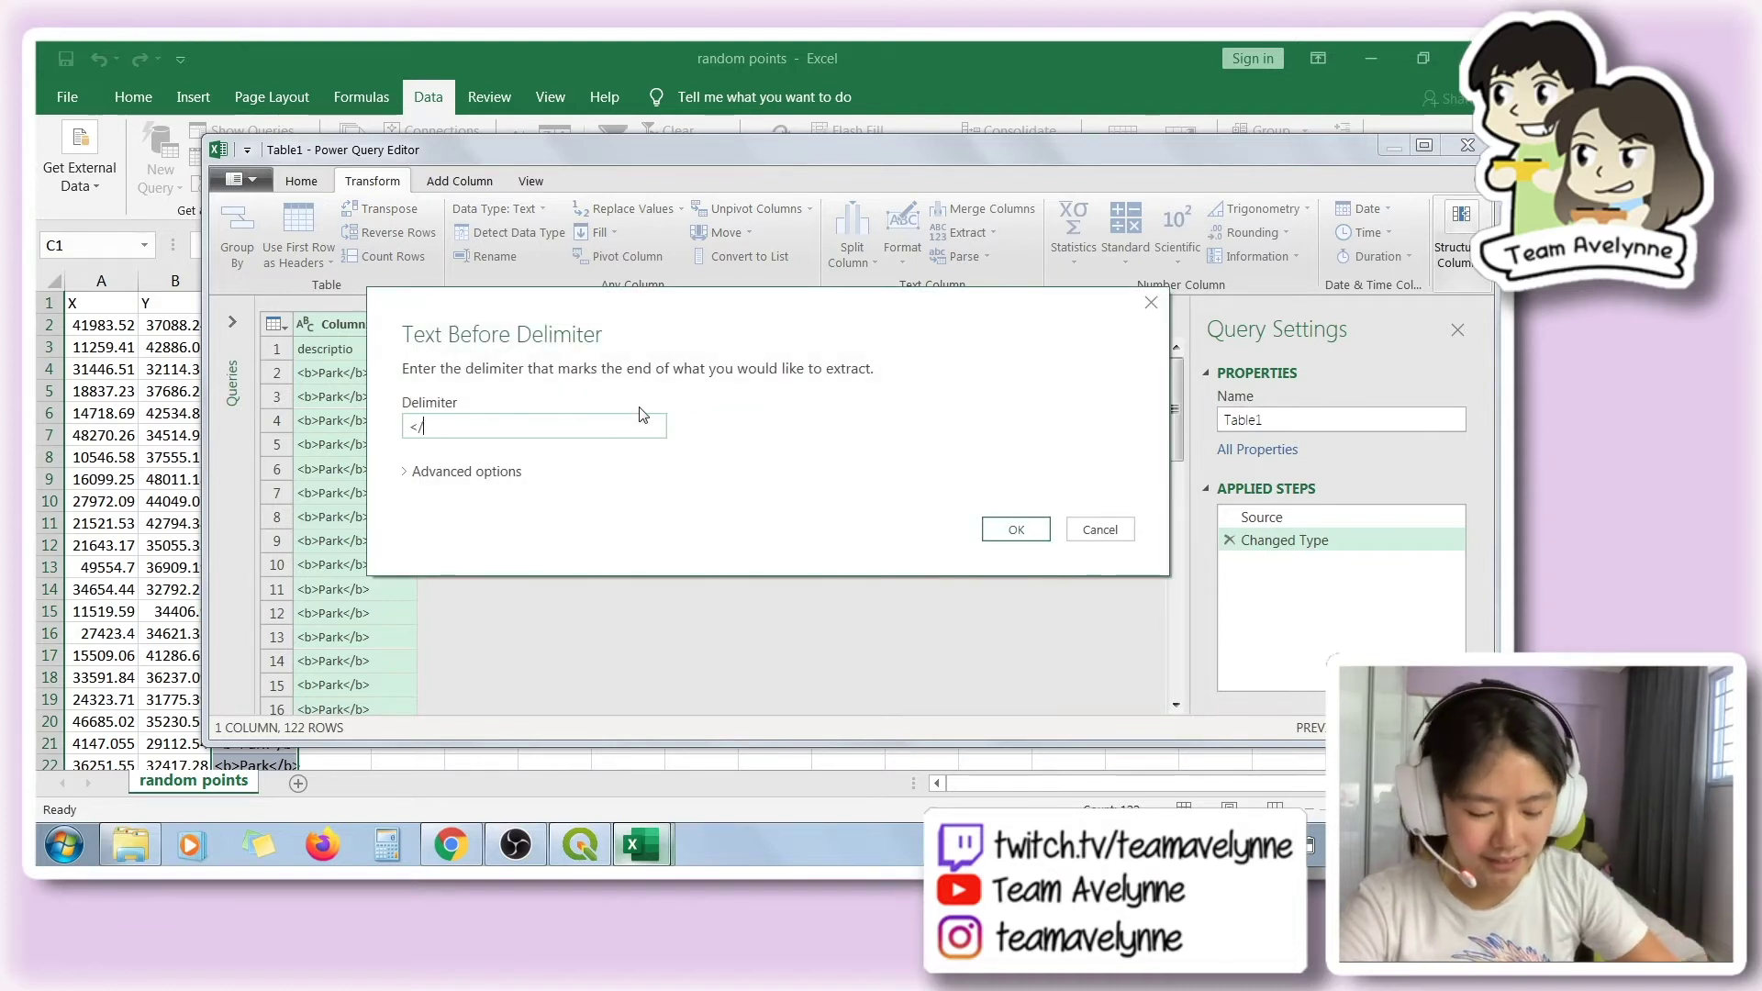
pyautogui.write('b>')
pyautogui.press('Return')
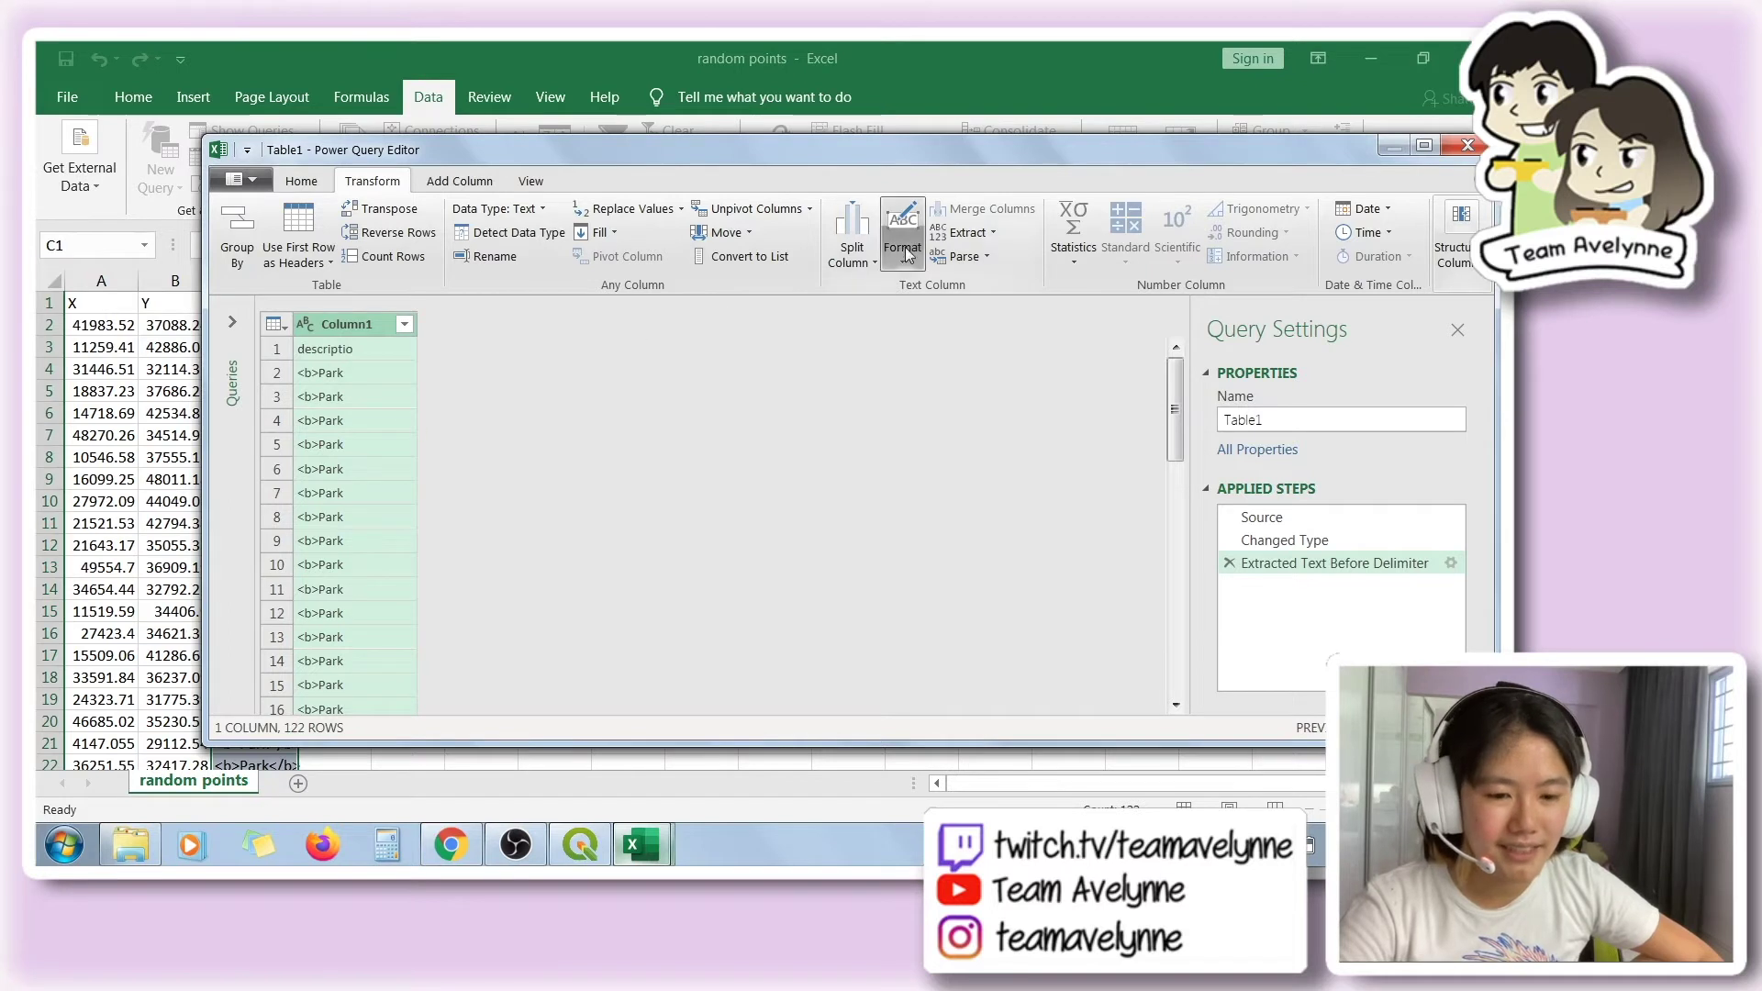
# - Extract the text after the delimiter "<b>" in the same query column
pyautogui.click(964, 232)
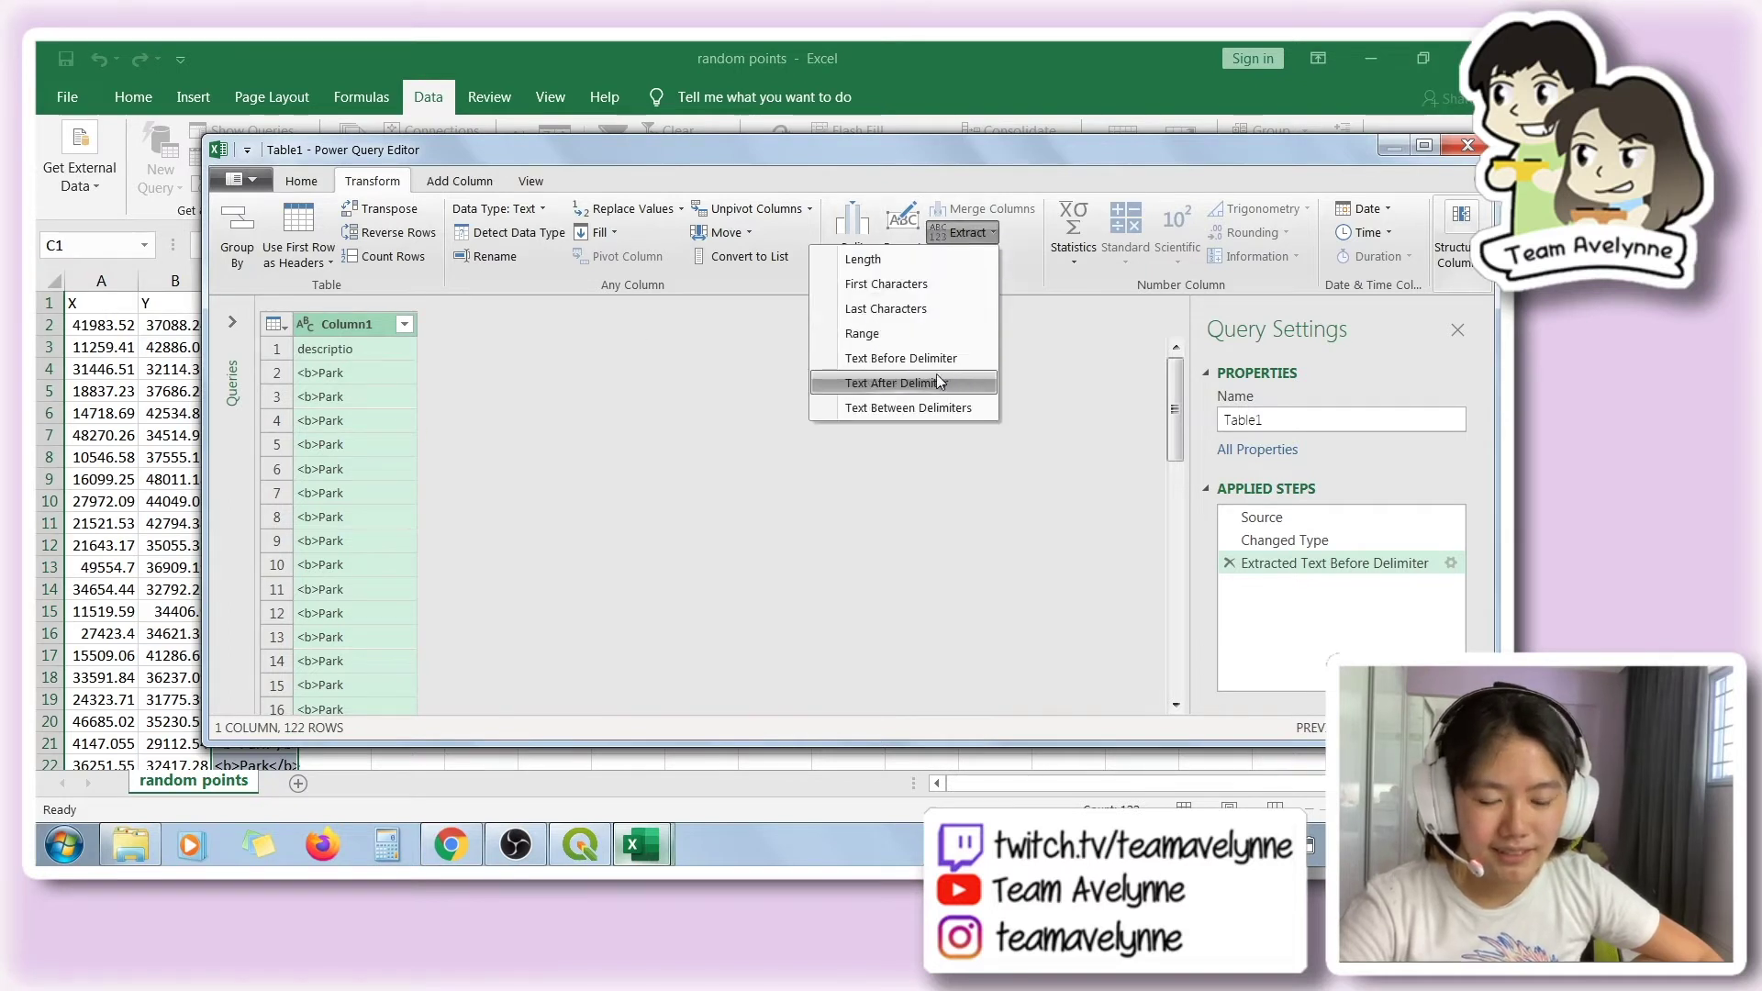
pyautogui.click(587, 474)
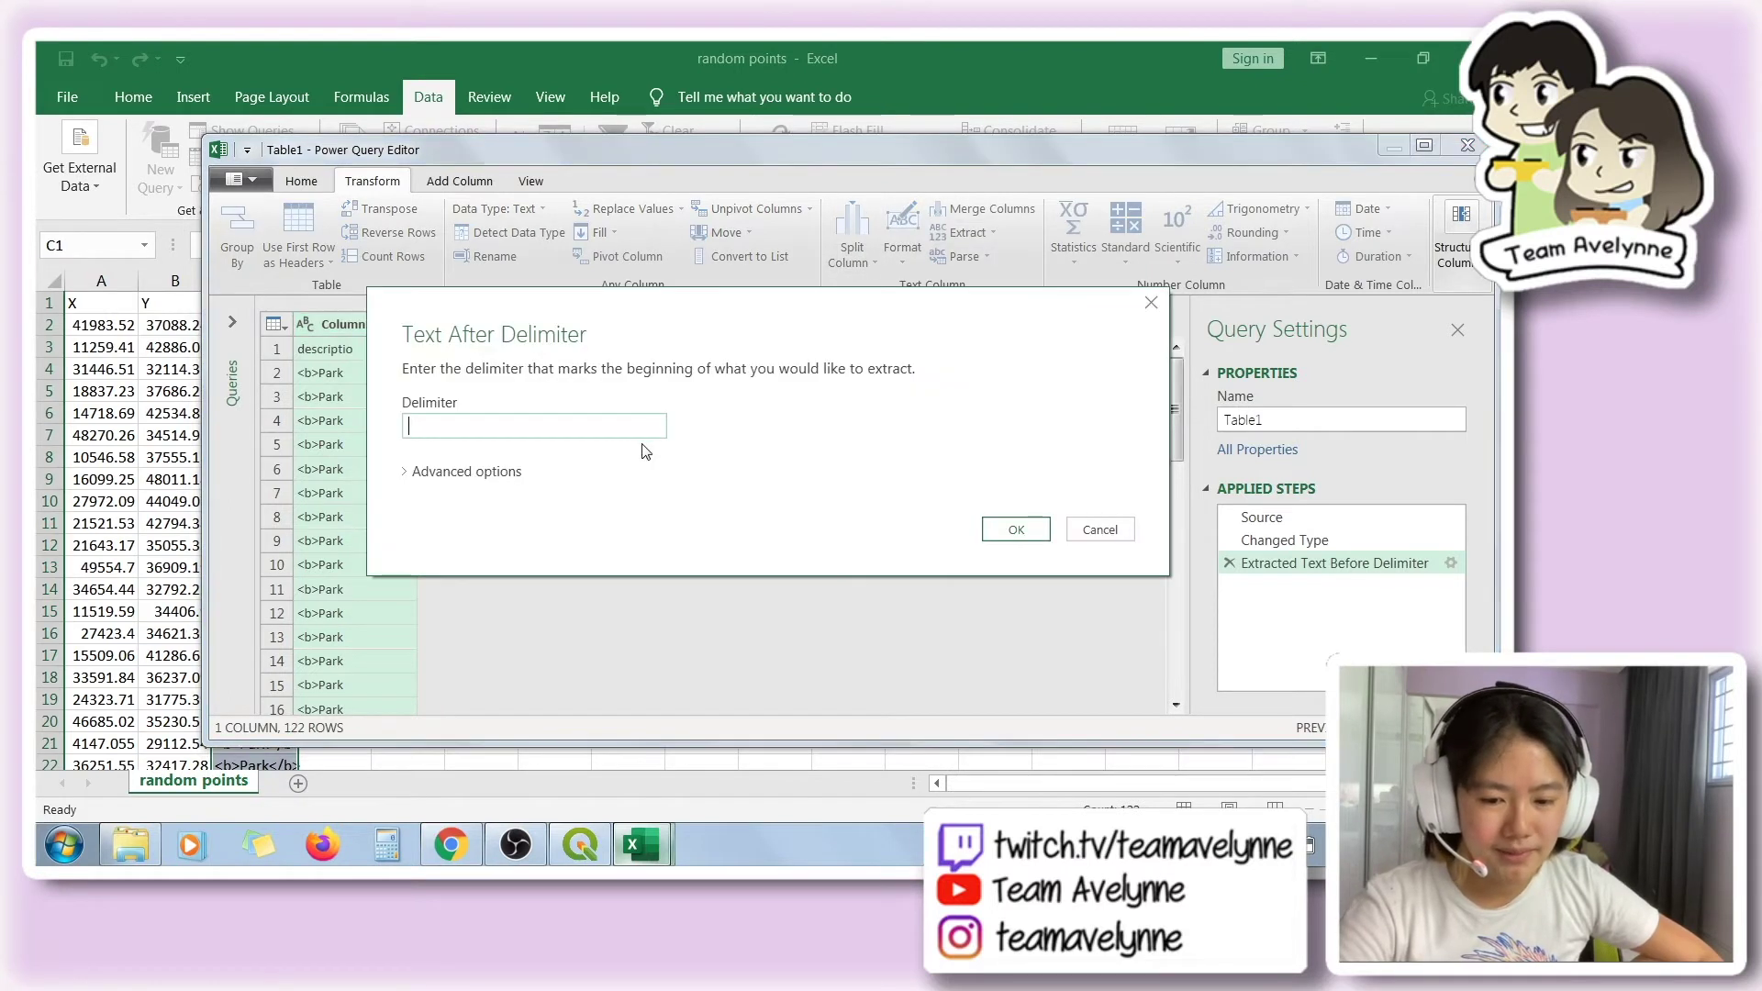
pyautogui.write('<b>')
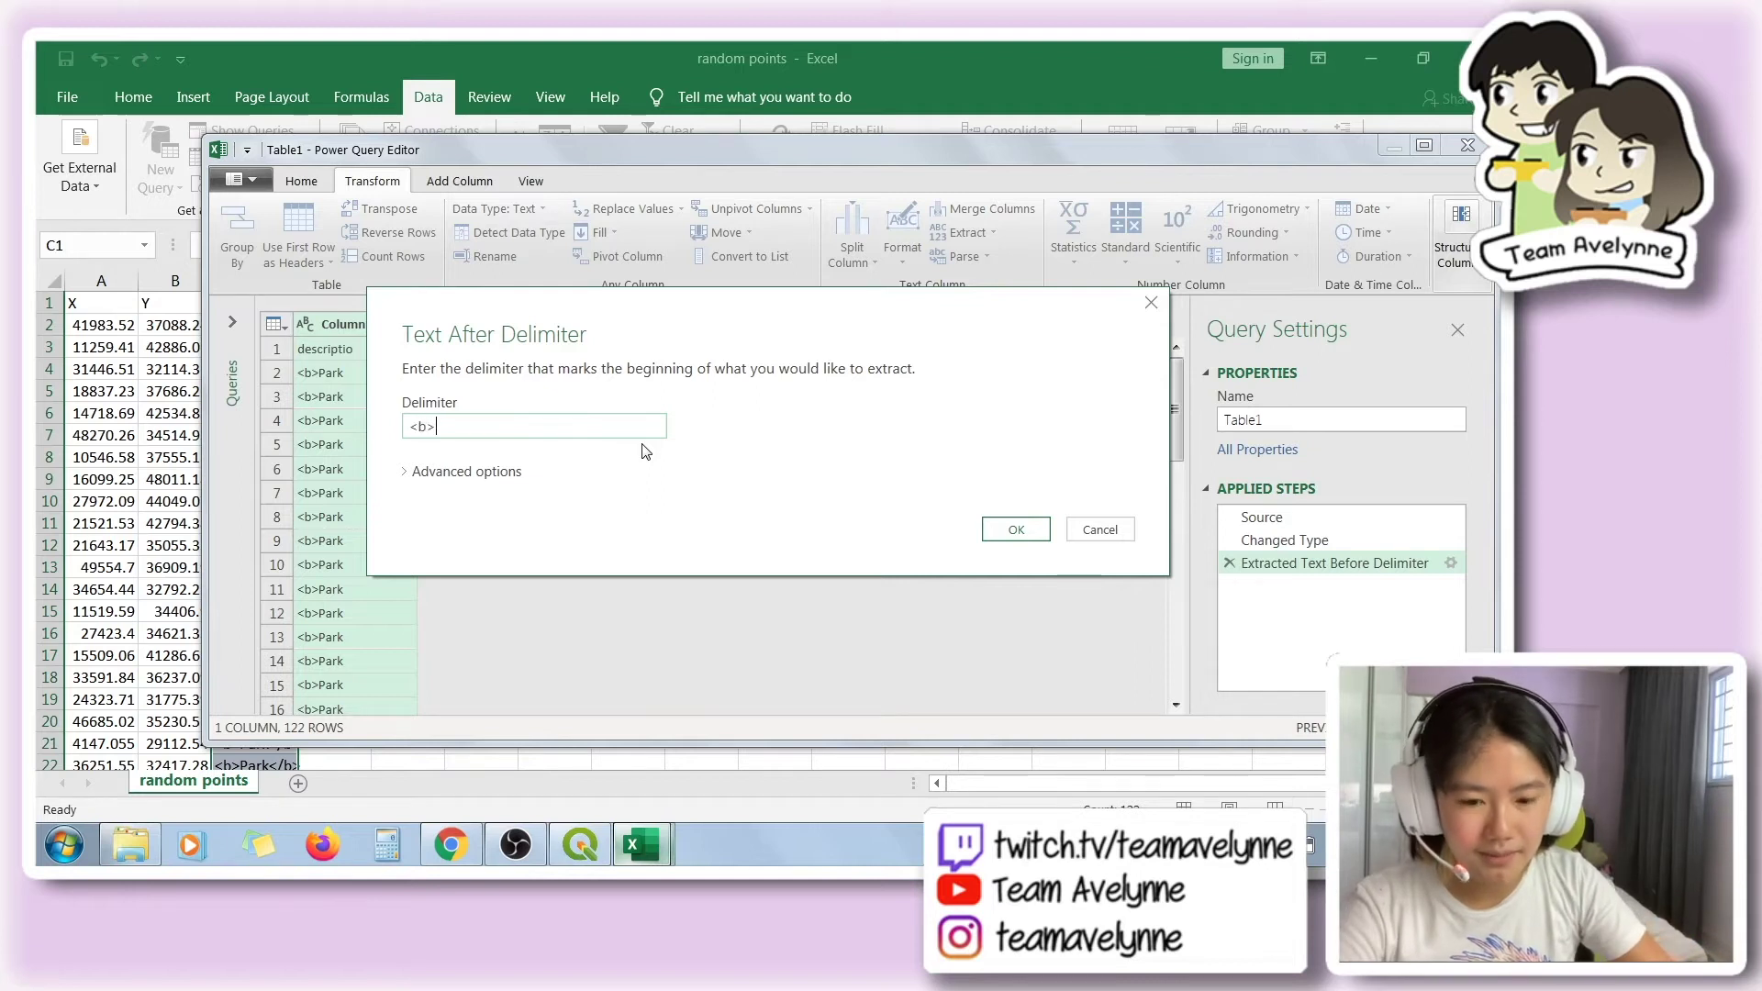
pyautogui.click(1015, 530)
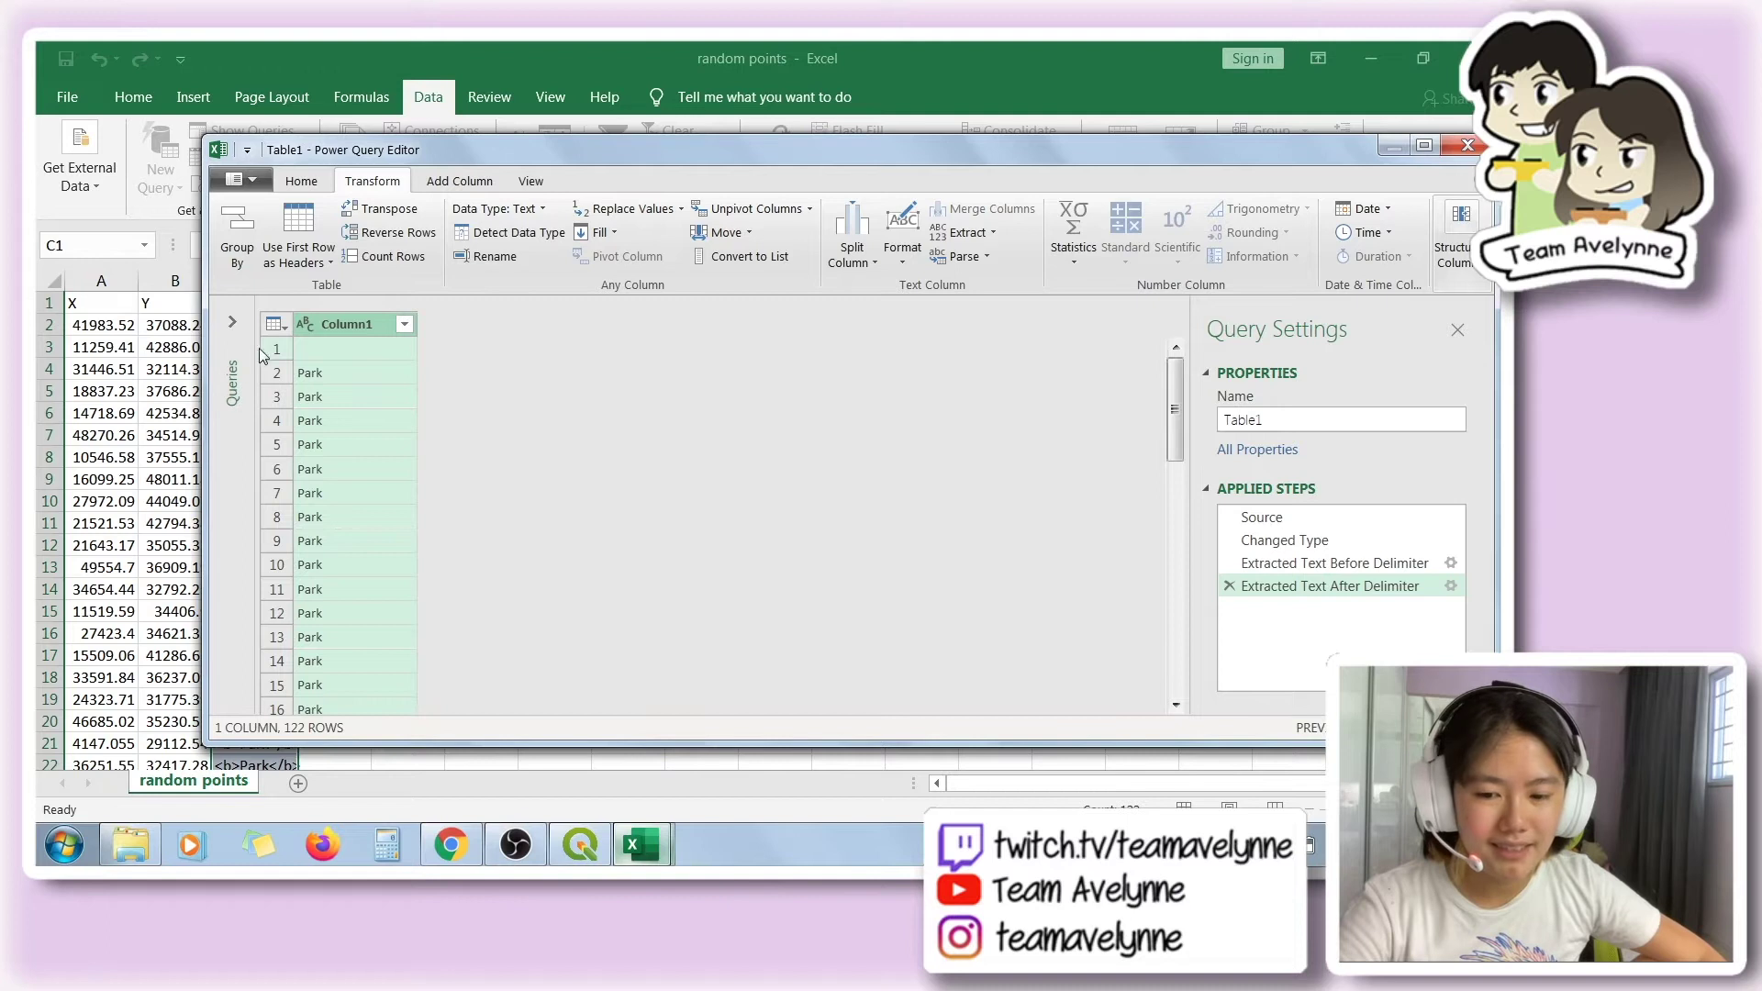
pyautogui.click(329, 356)
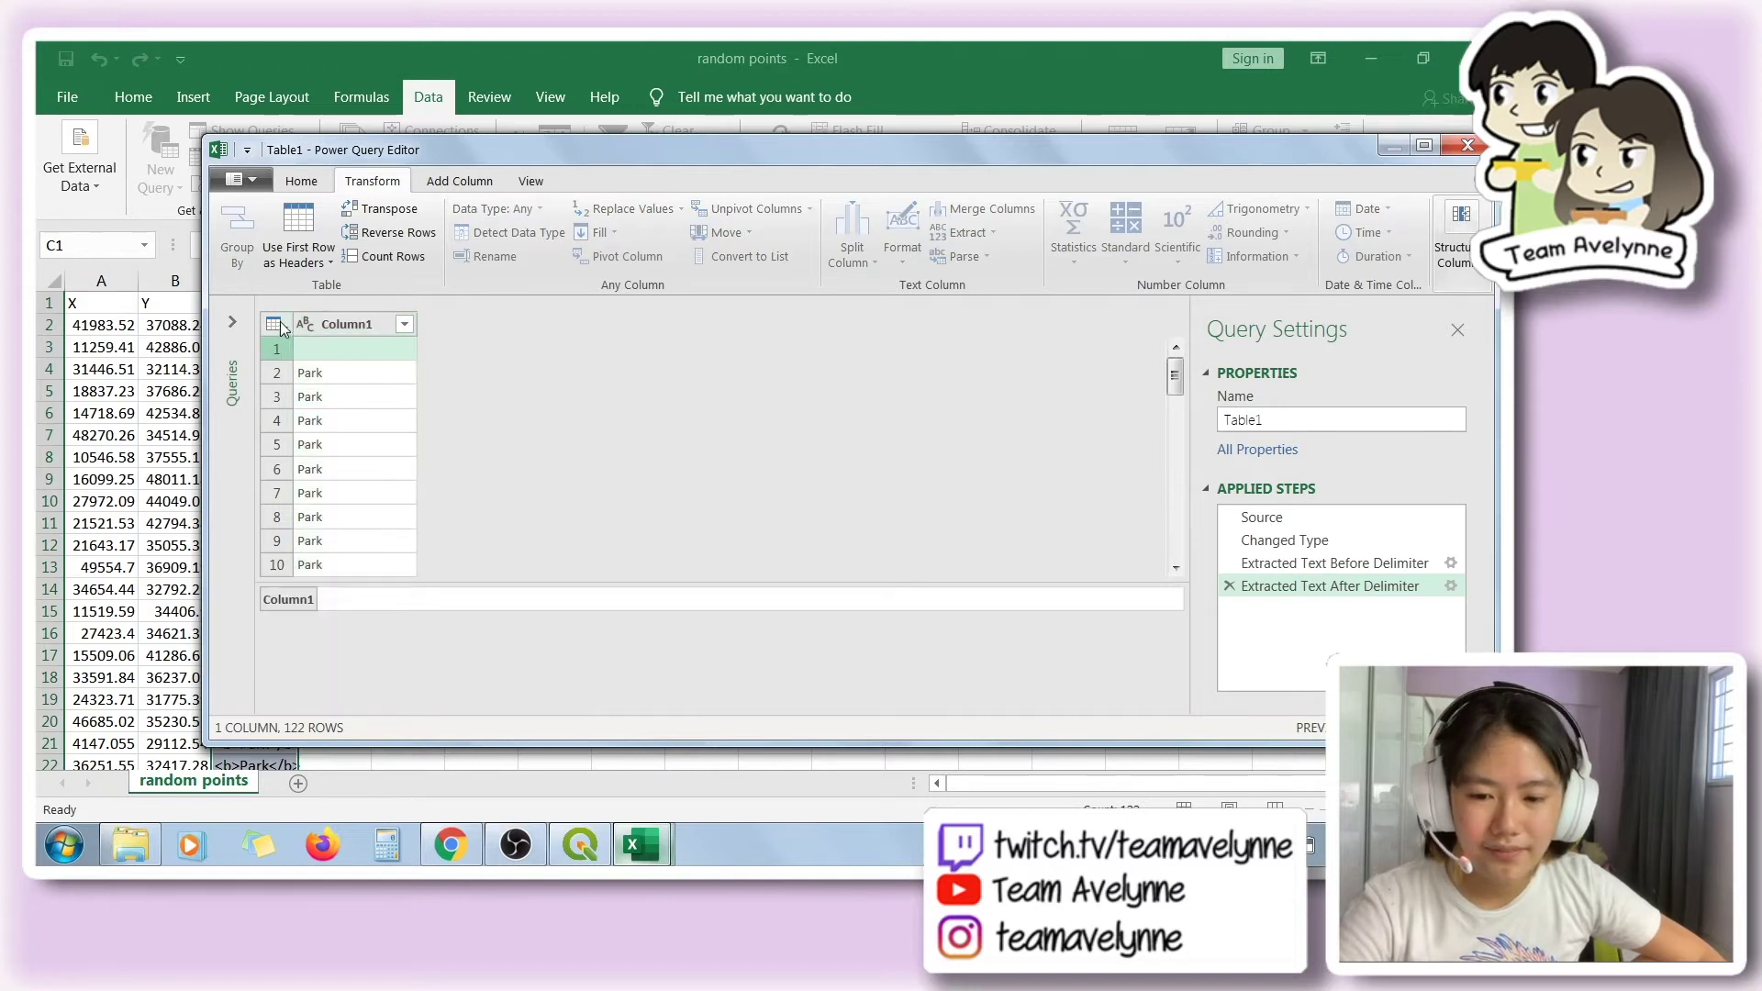
# - Close the query and load its result as a table into the existing worksheet at cell D1, then look through the loaded rows
pyautogui.click(301, 180)
pyautogui.click(235, 262)
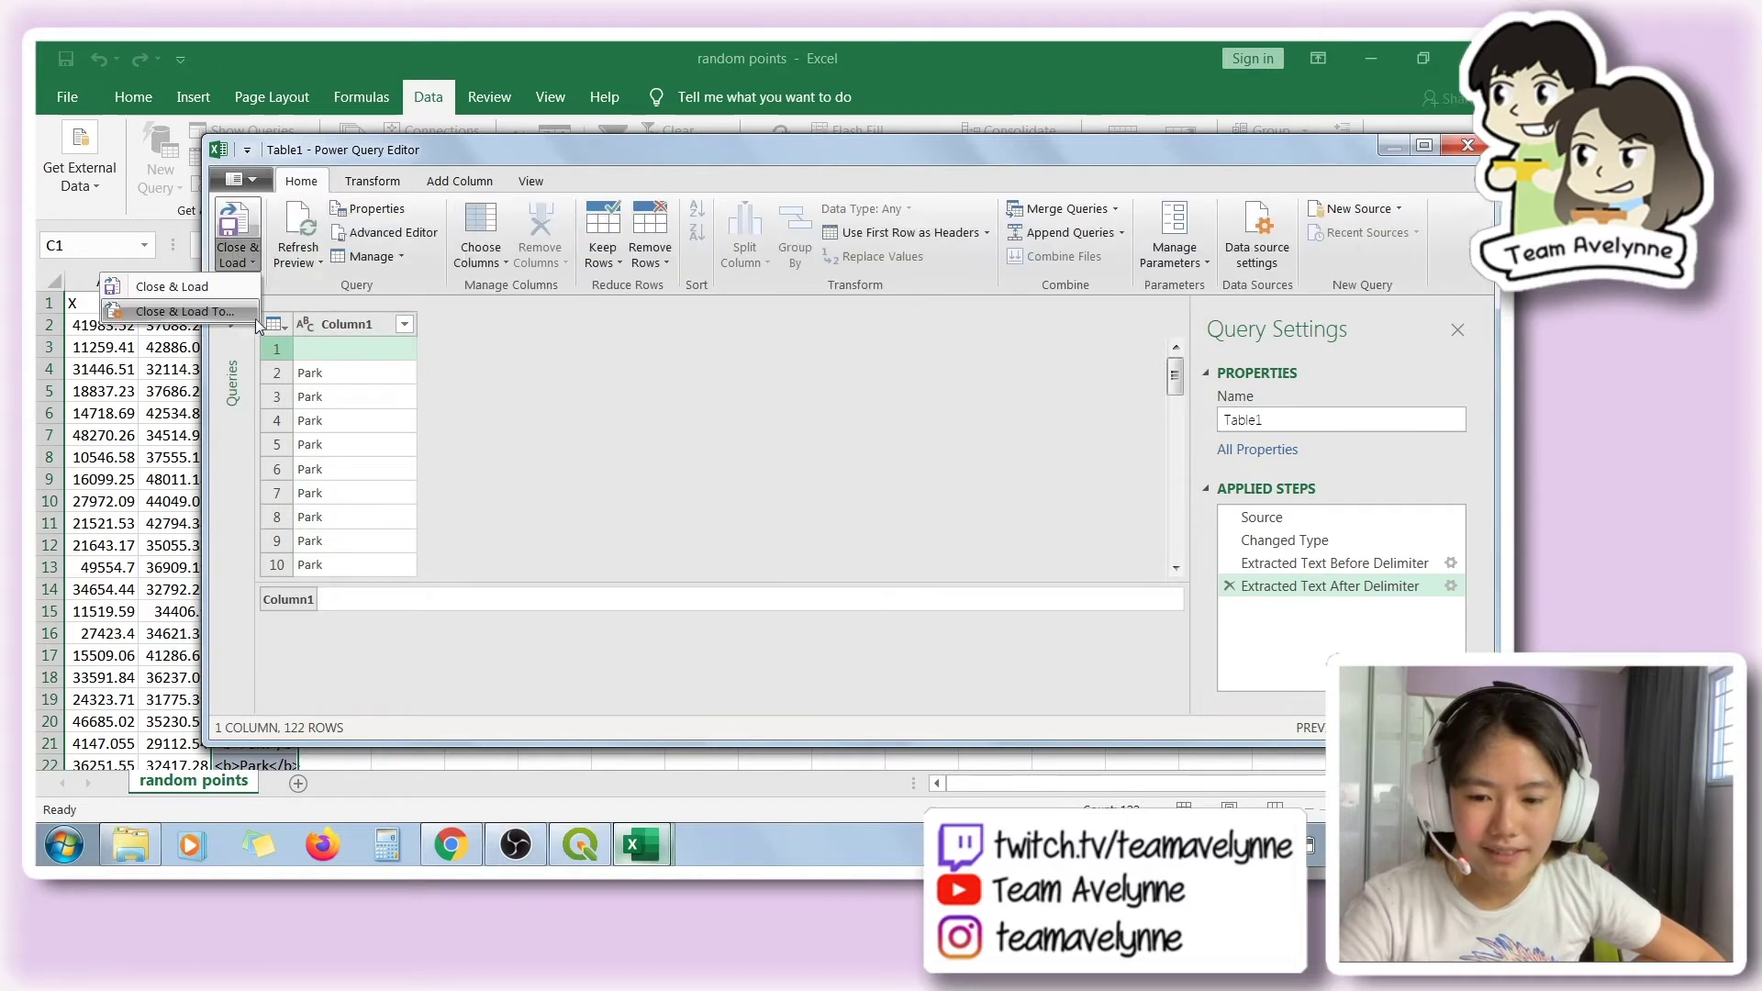
pyautogui.click(246, 314)
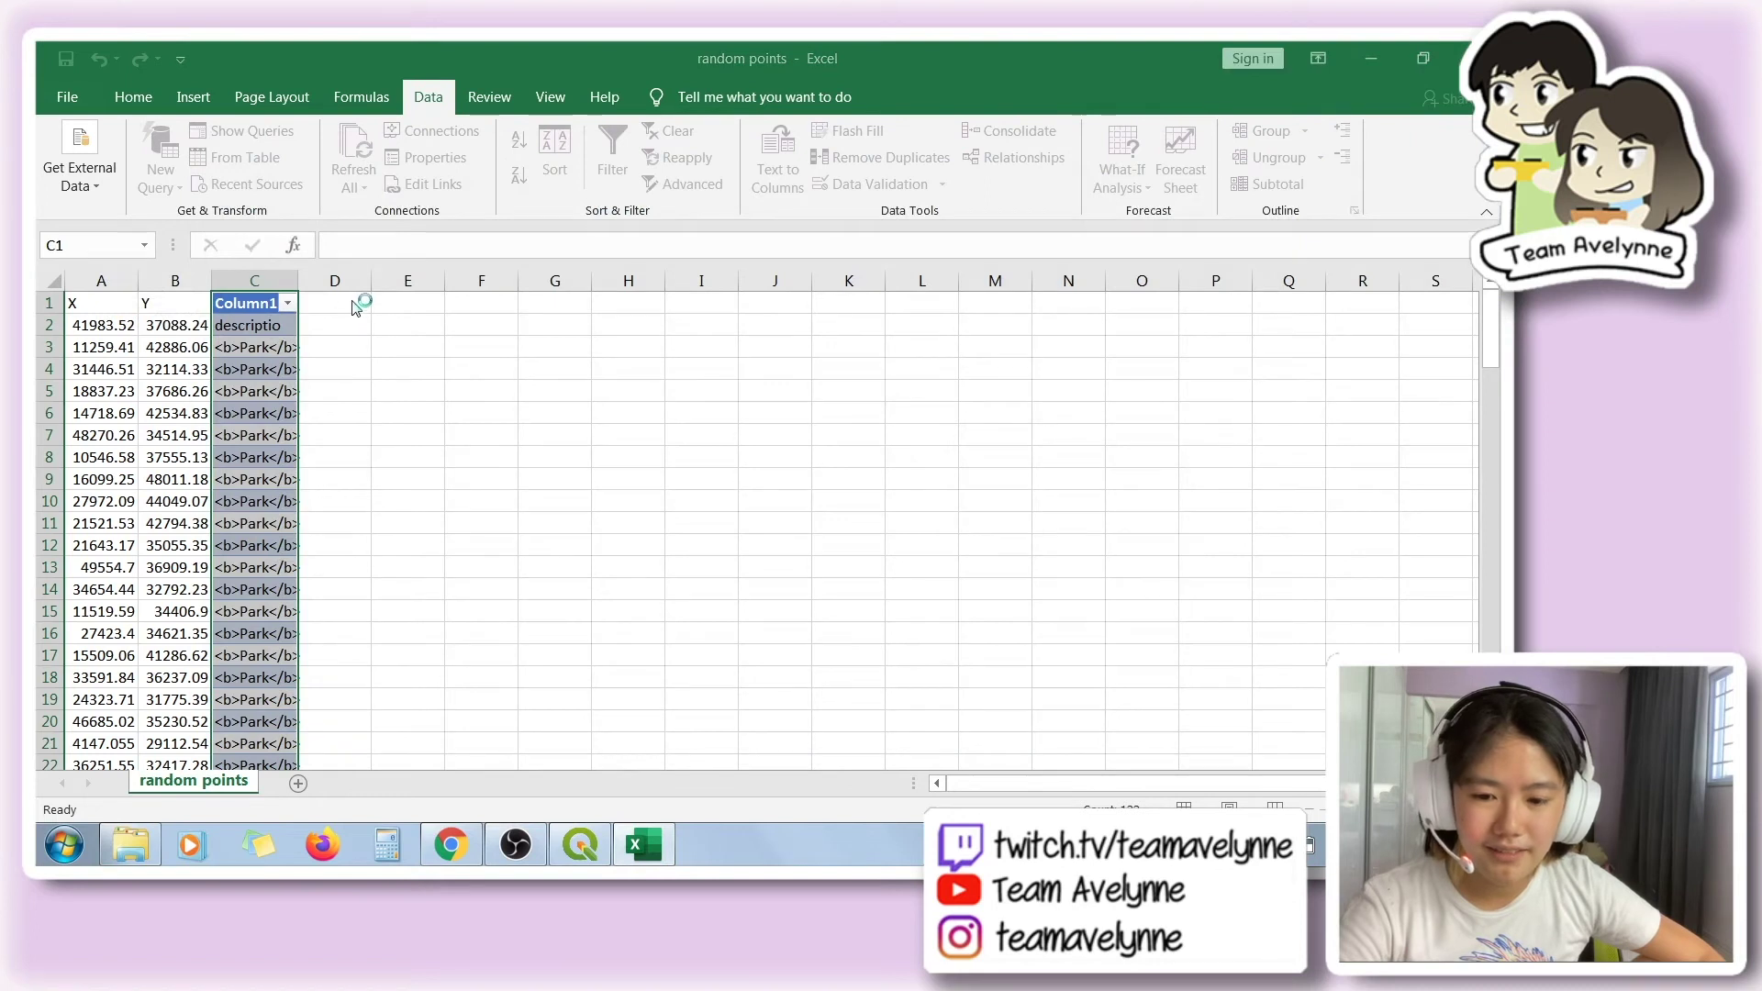
pyautogui.click(579, 469)
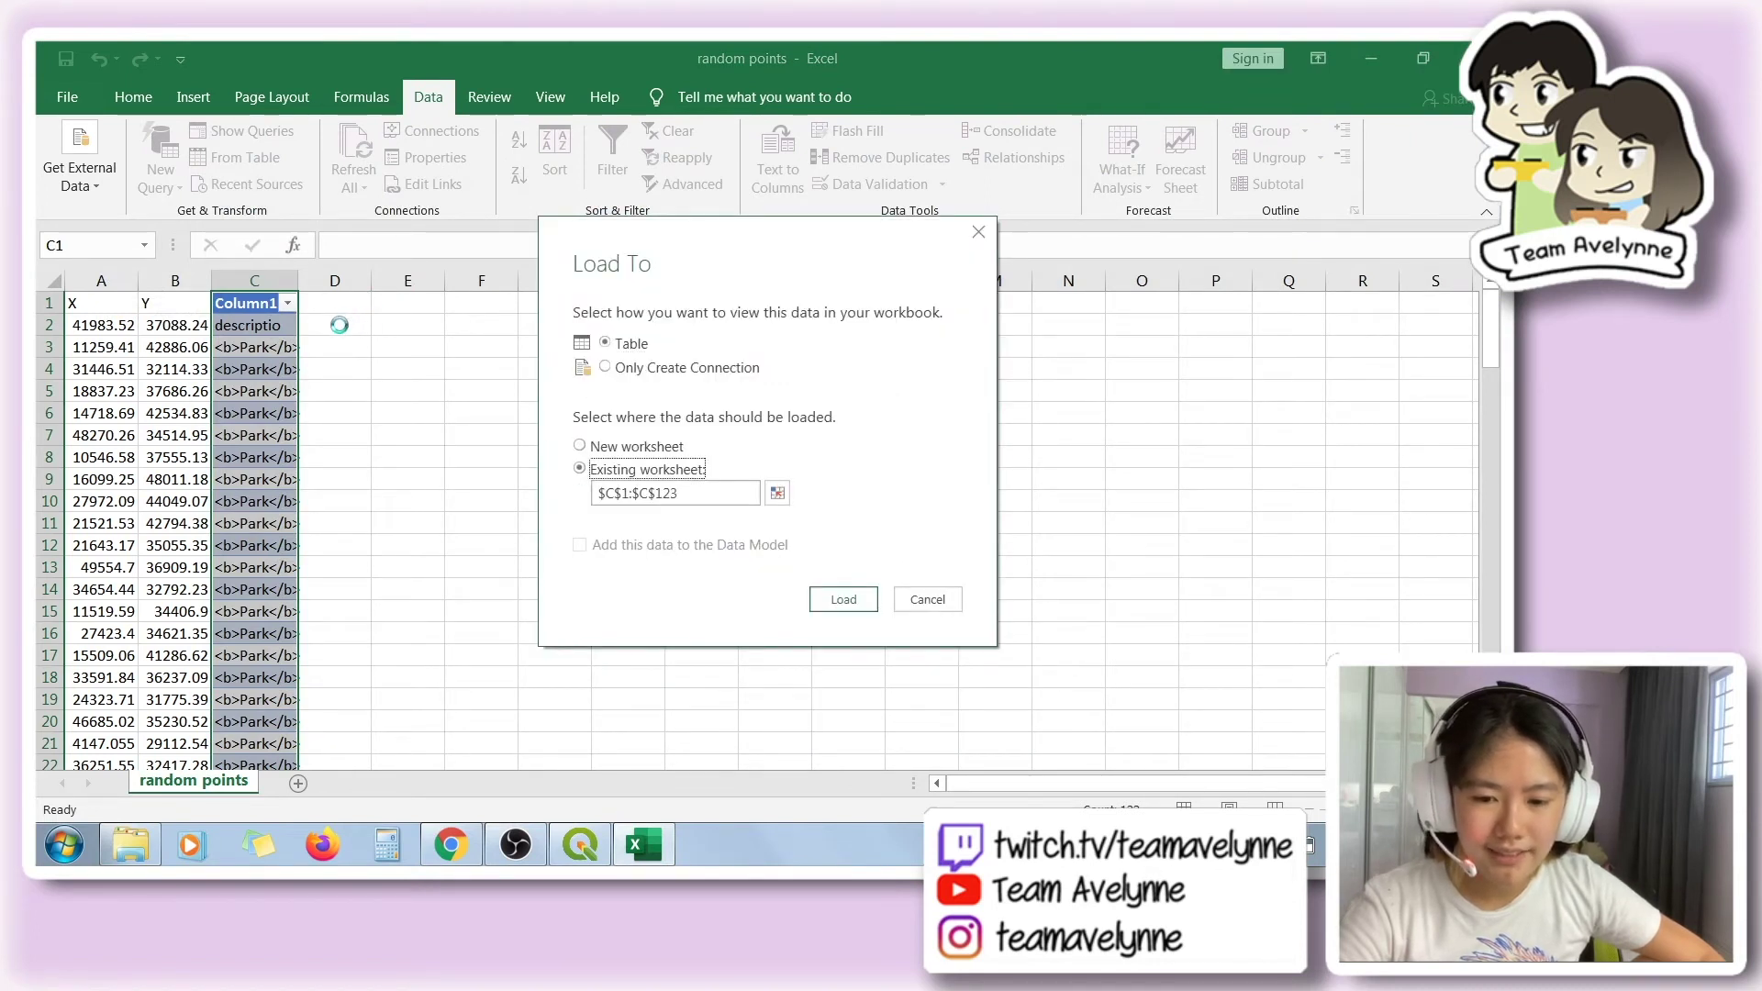
pyautogui.click(775, 494)
pyautogui.click(356, 323)
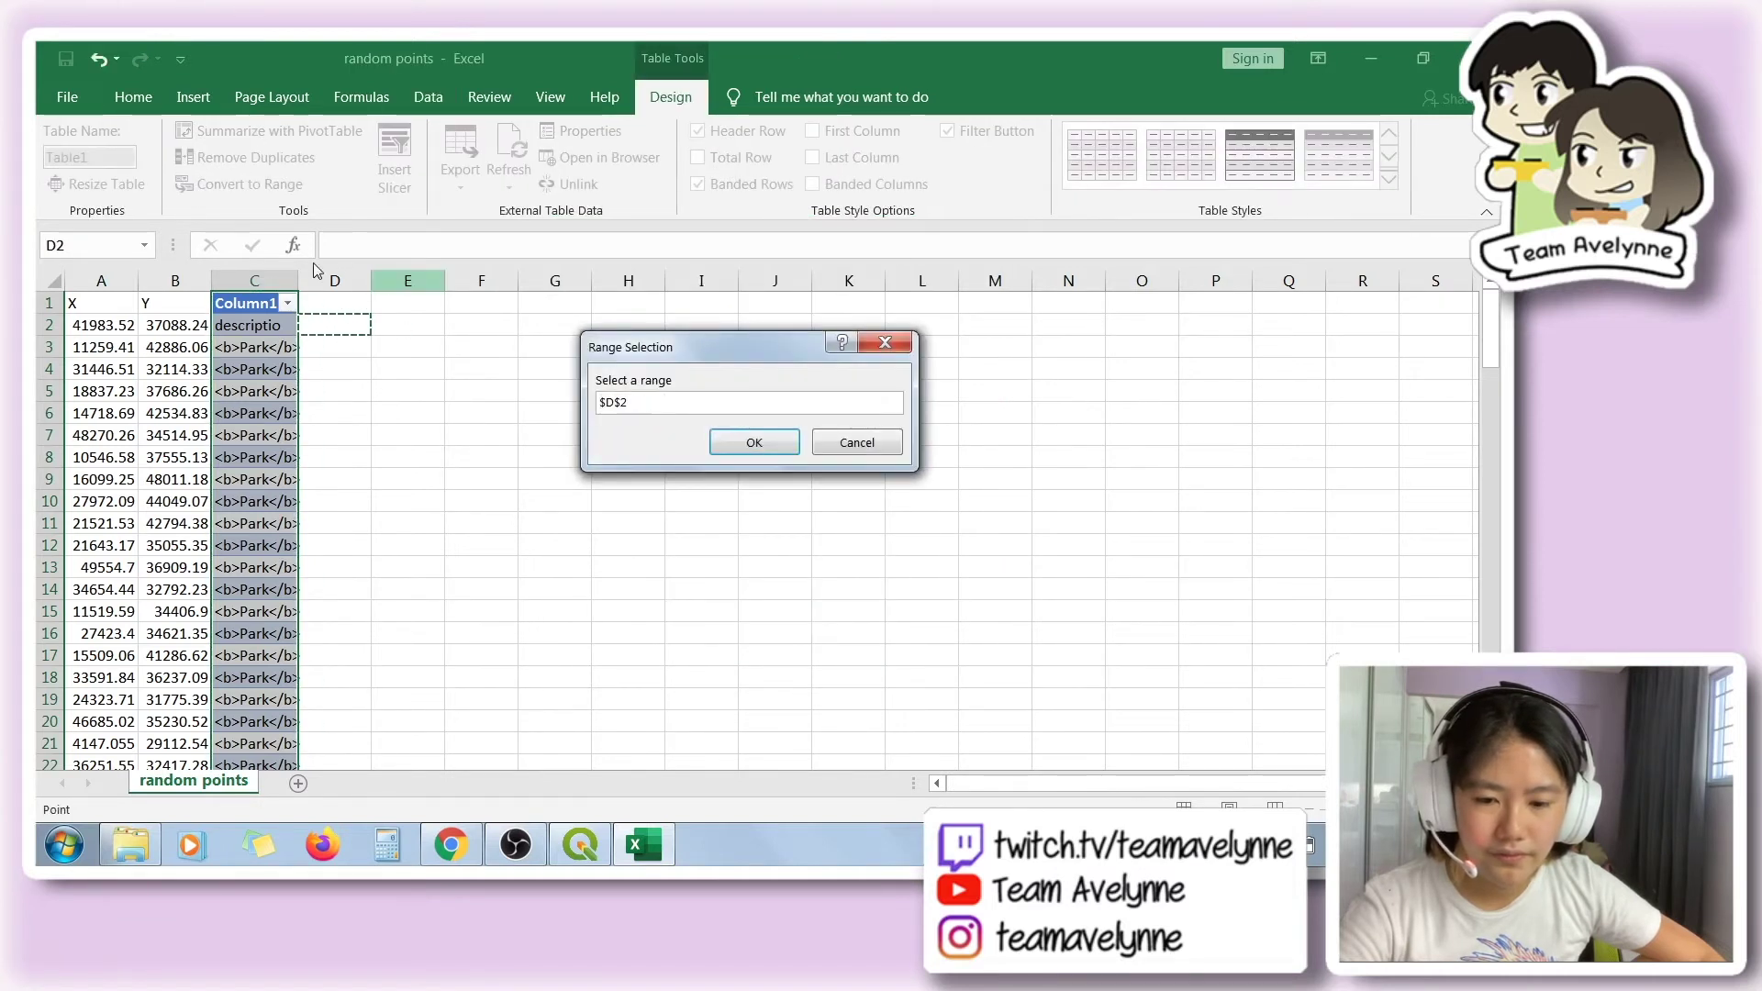
pyautogui.click(334, 302)
pyautogui.click(732, 445)
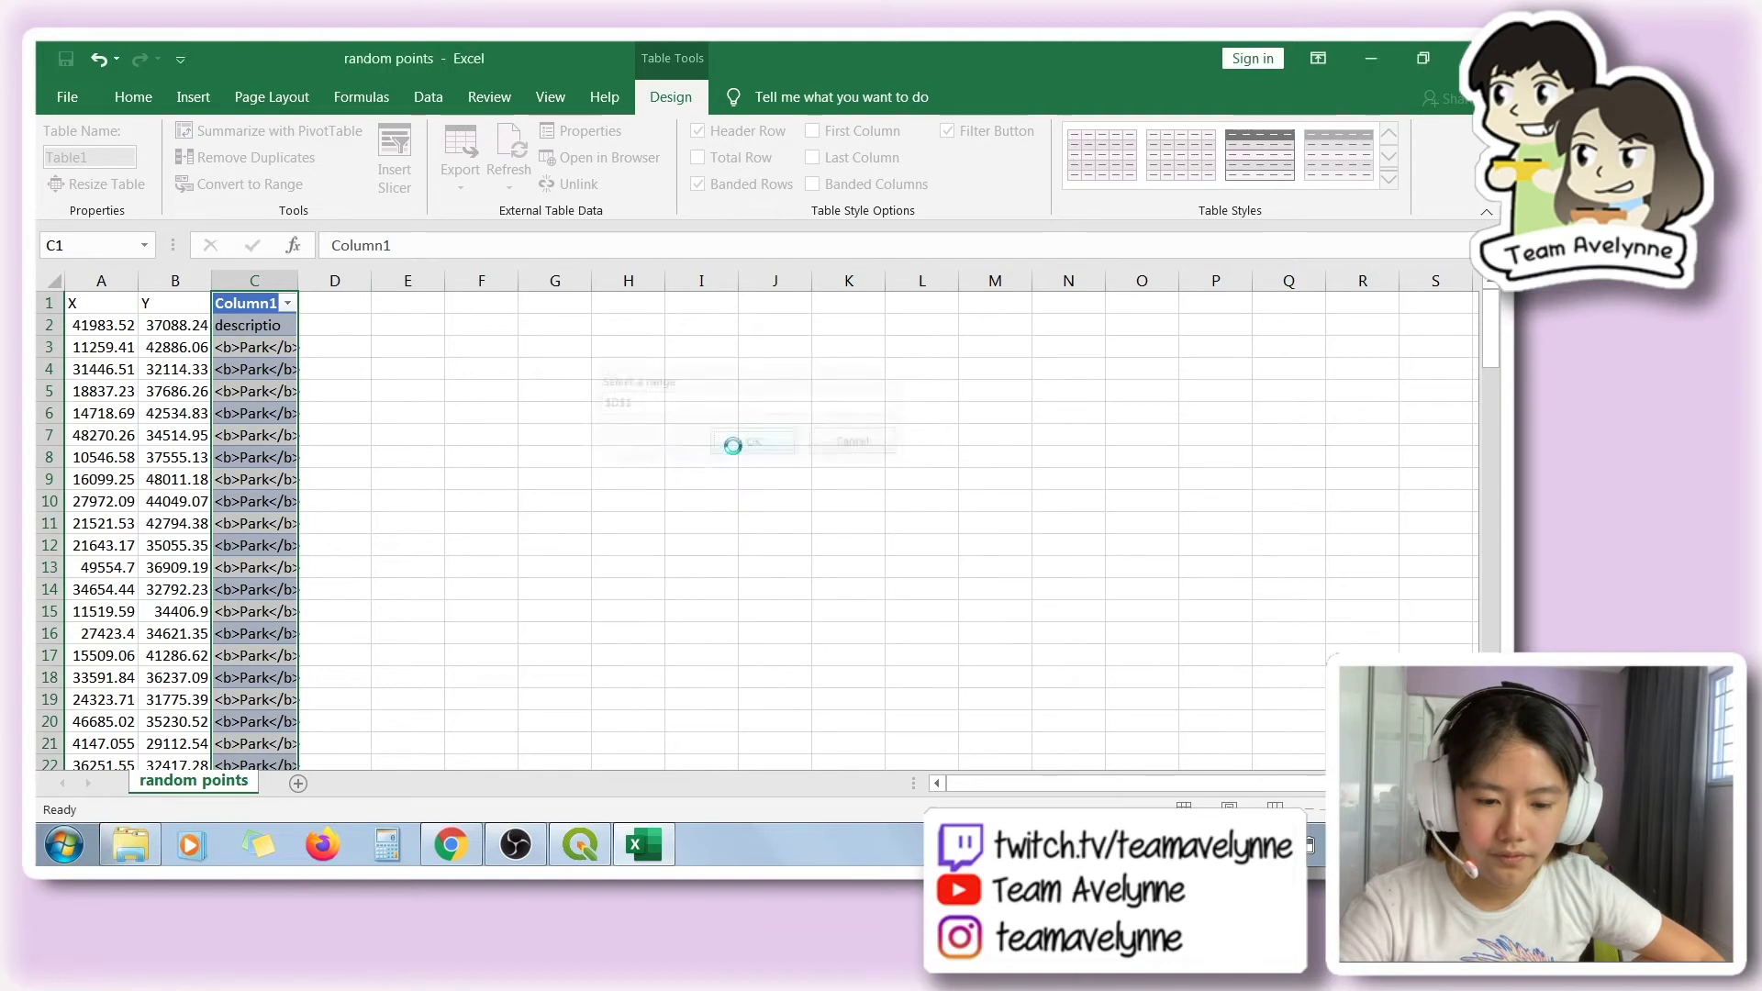
pyautogui.click(829, 602)
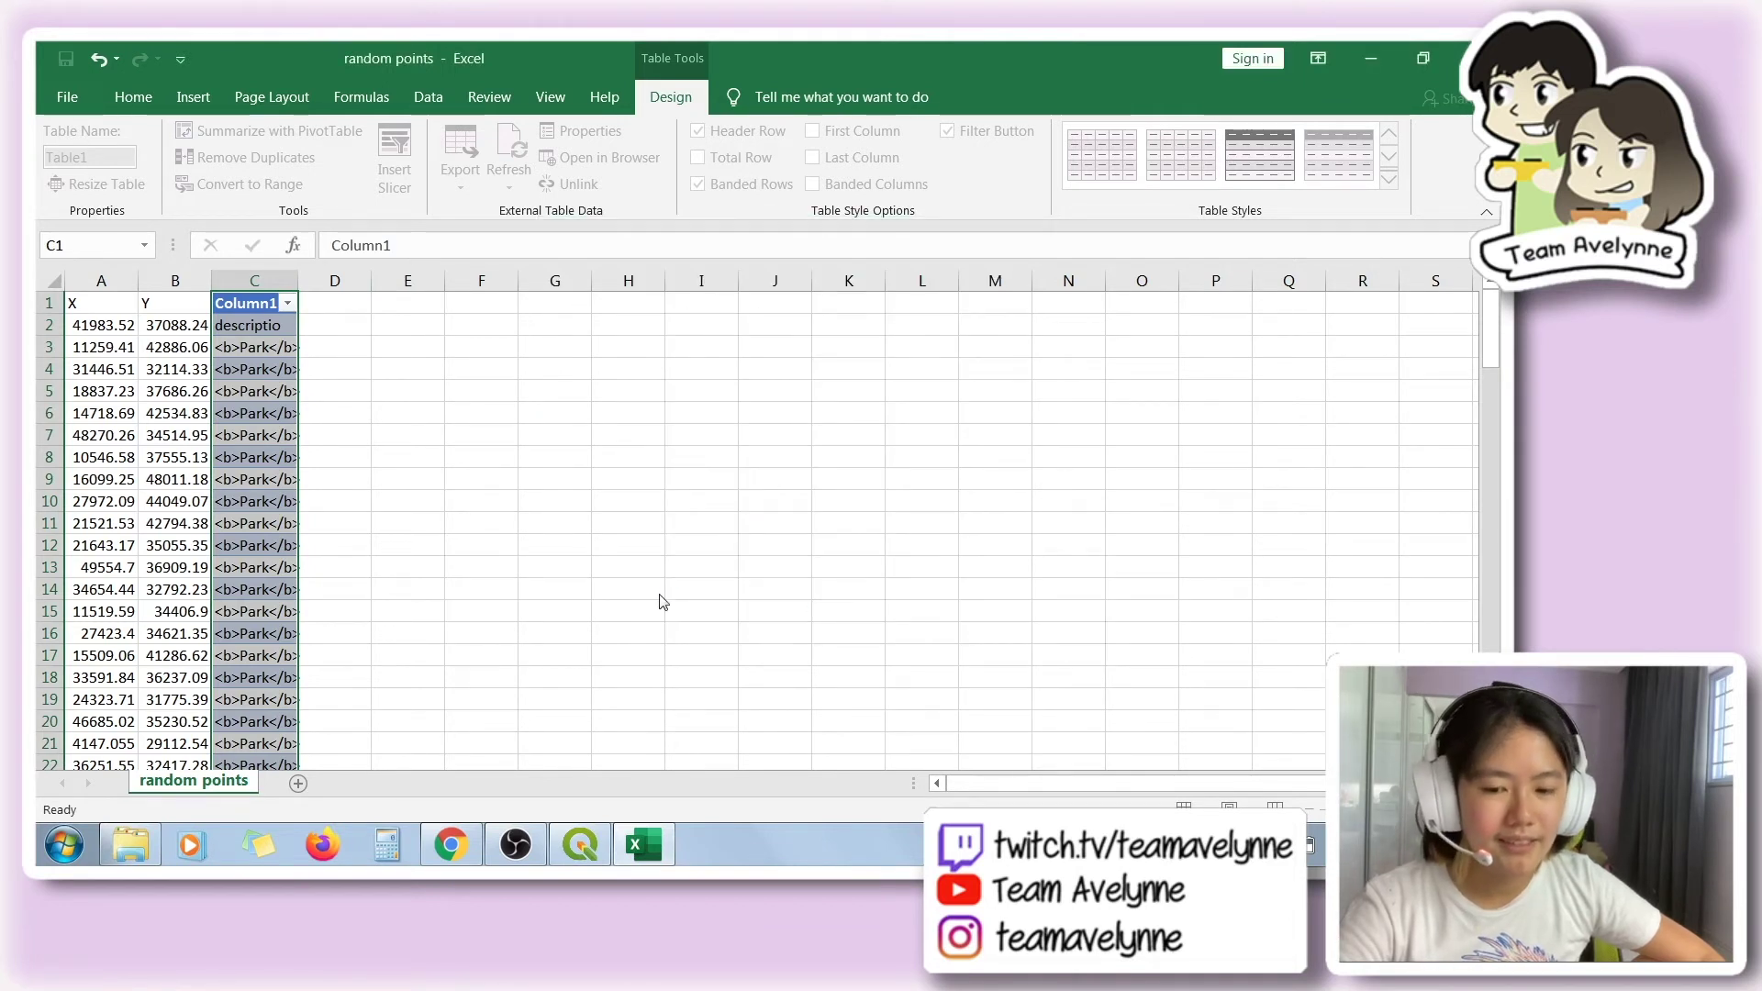
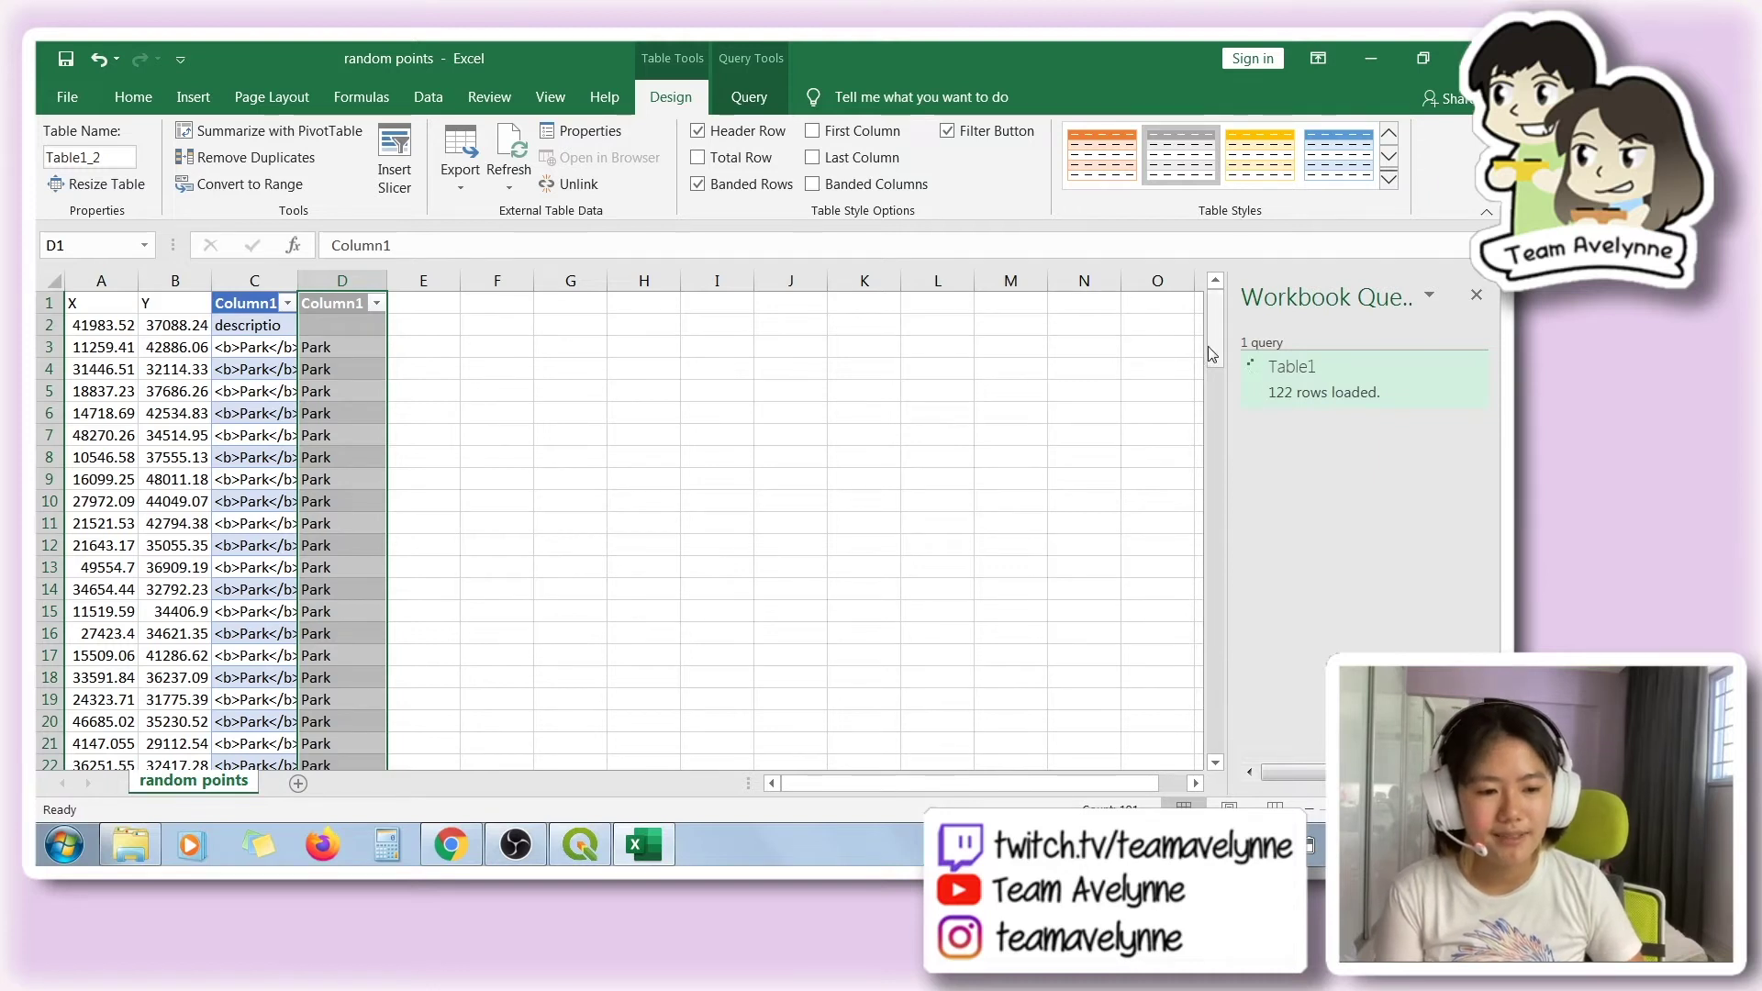
pyautogui.moveTo(1216, 356); pyautogui.dragTo(1218, 712)
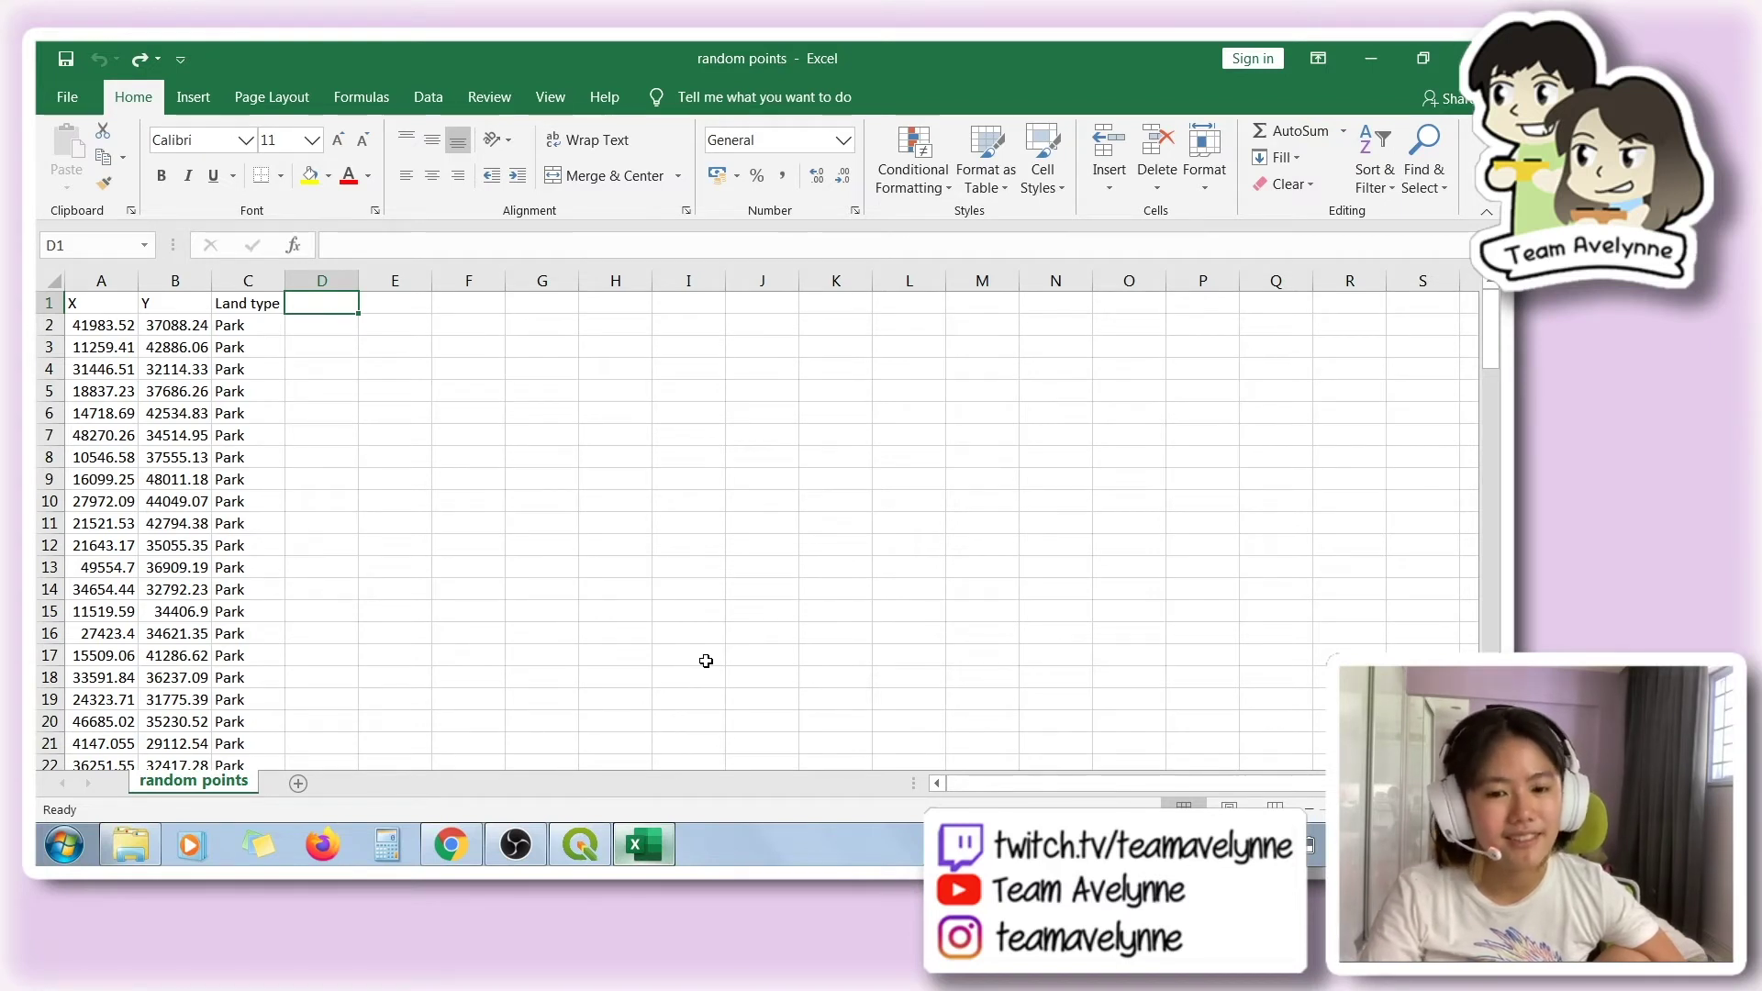
# - Enter "ID" as the header in cell D1, beside the Land type column
pyautogui.write('Id')
pyautogui.press('Return')
pyautogui.press('Up')
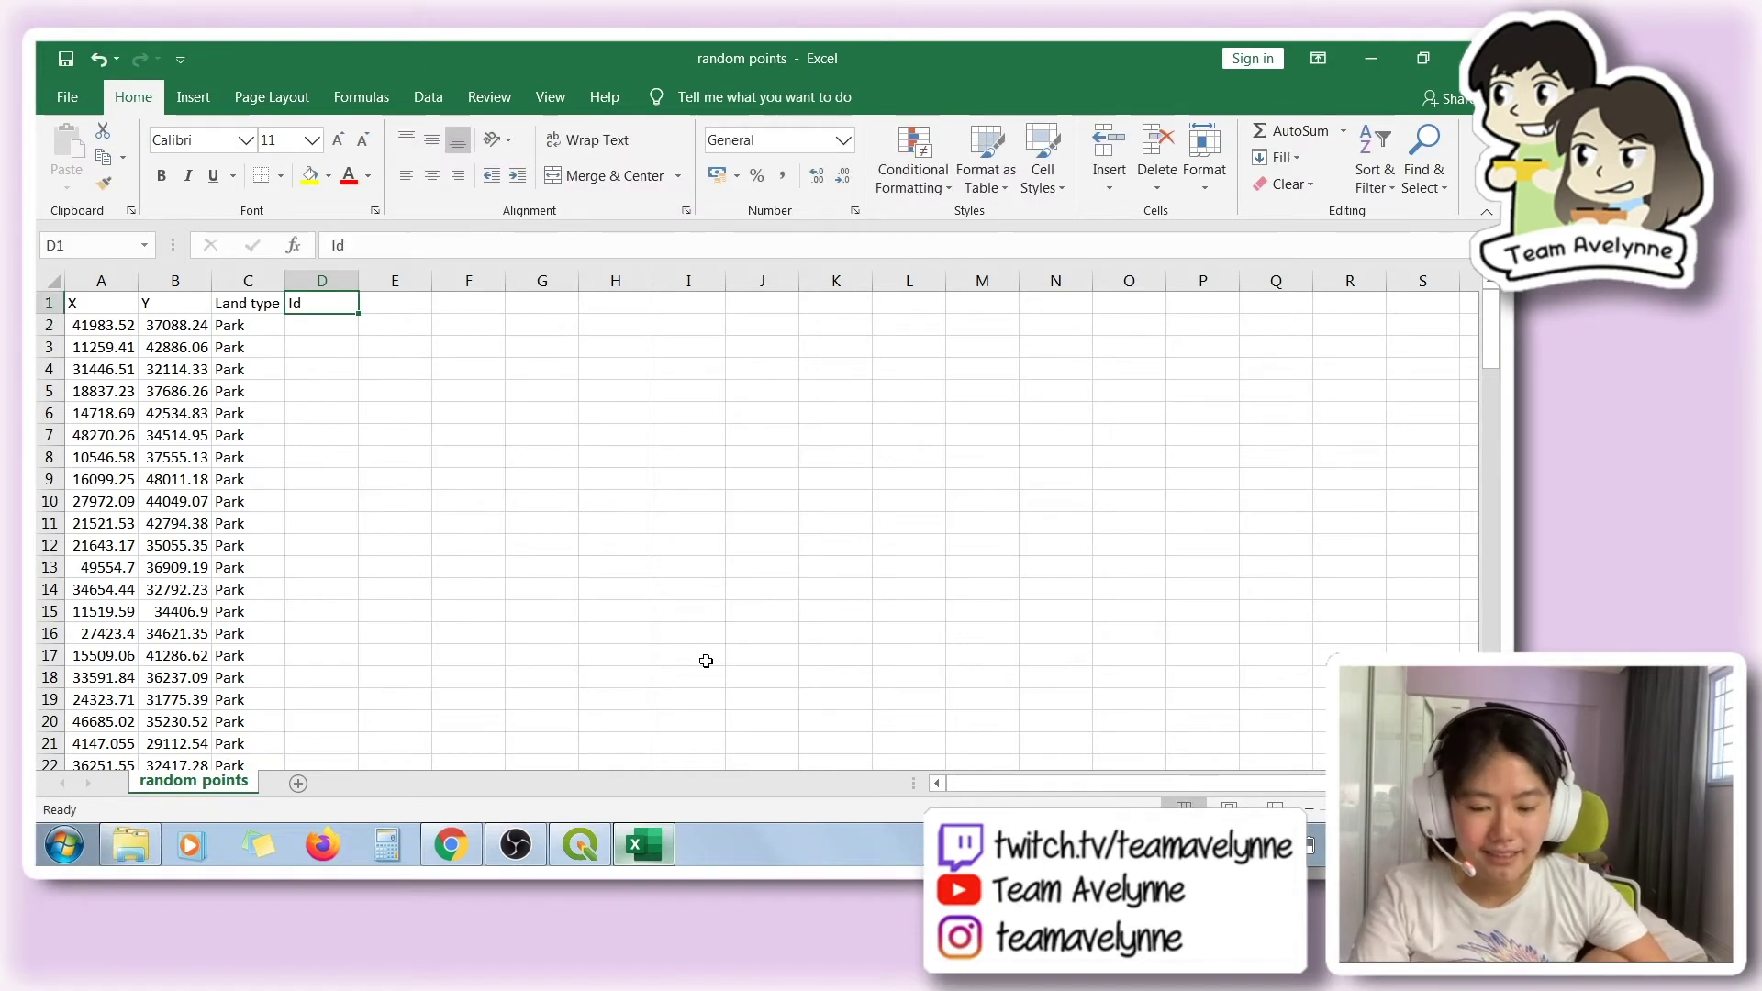
pyautogui.write('ID')
pyautogui.press('Return')
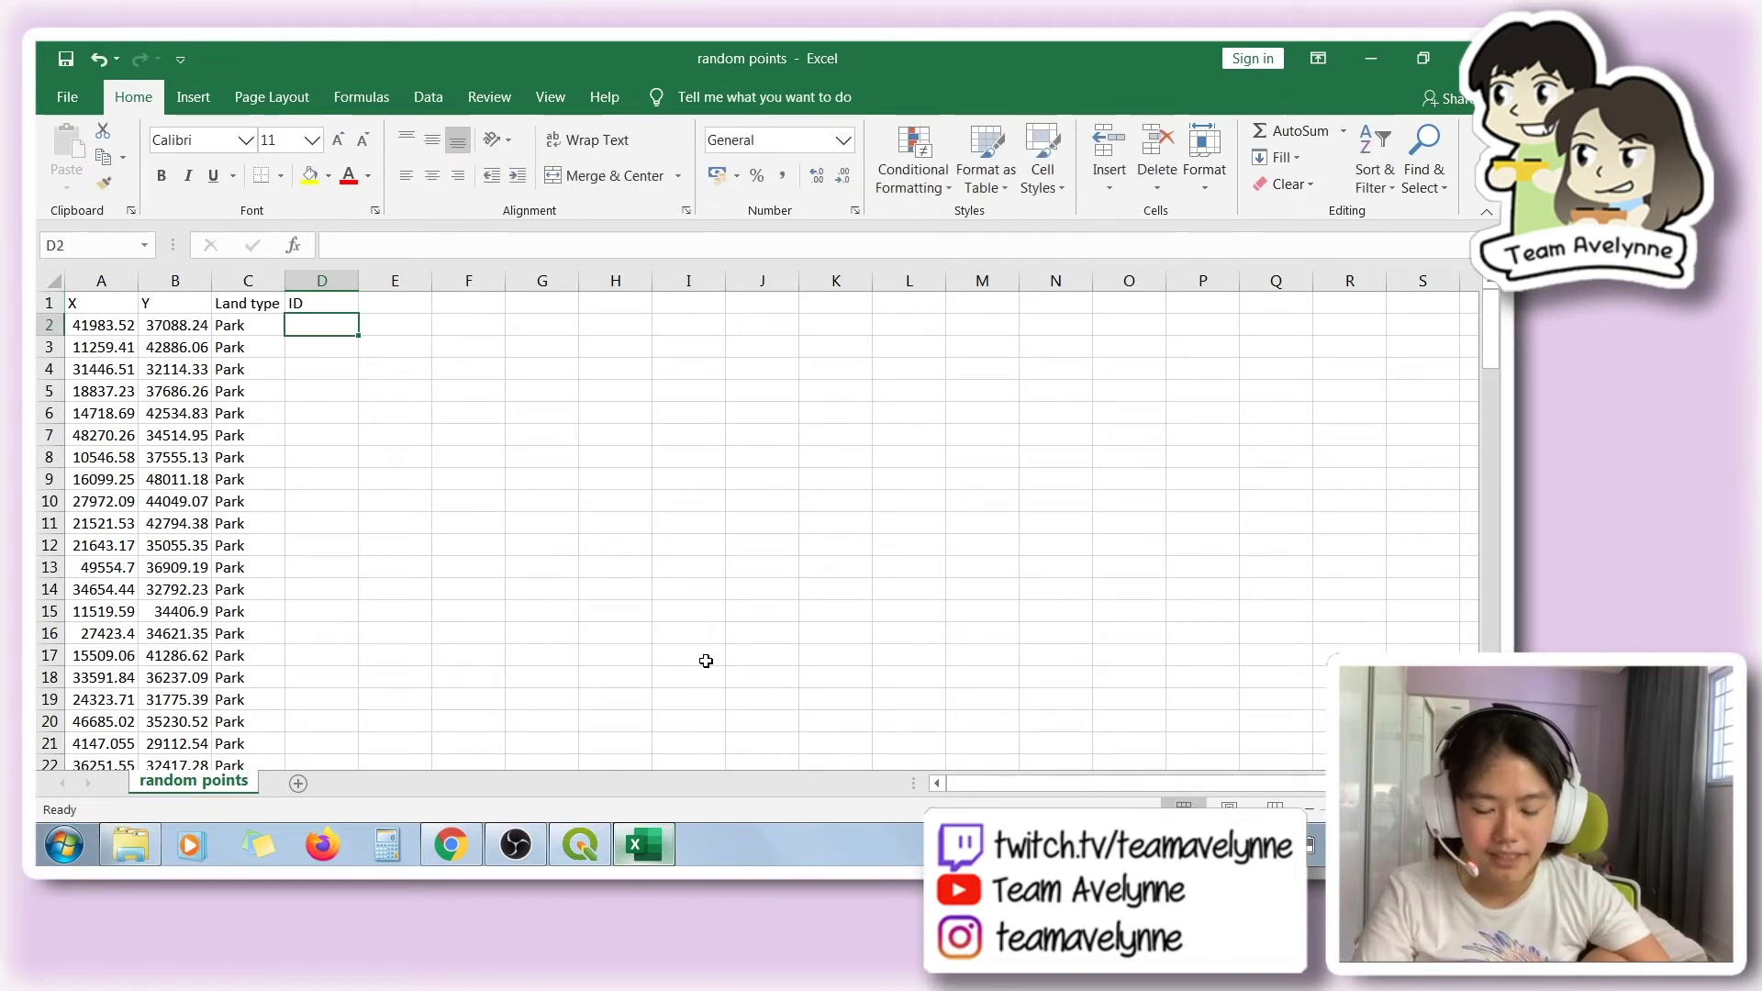
# - Enter 1 and 2 under the ID header and fill the series down to 121 in row 122
pyautogui.write('1')
pyautogui.press('Return')
pyautogui.write('2')
pyautogui.click(321, 385)
pyautogui.moveTo(326, 333); pyautogui.dragTo(296, 645)
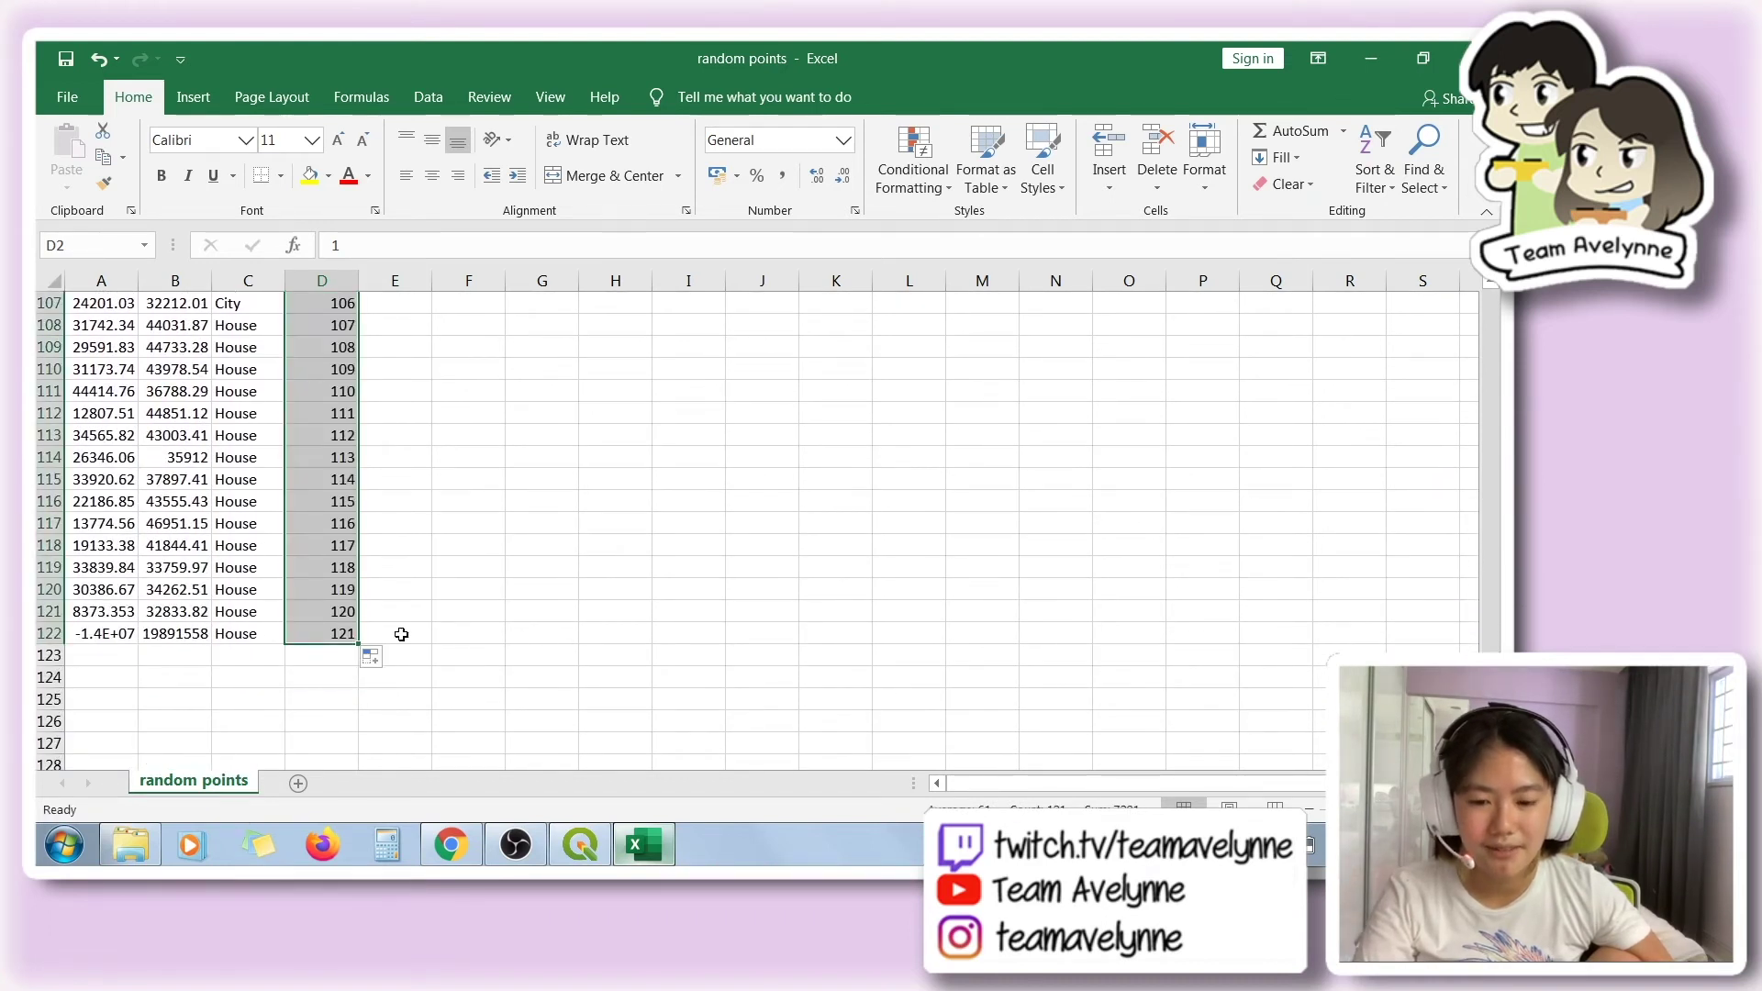
# - Save the random points file, keeping the CSV format, and close Excel
pyautogui.hotkey('ctrl', 's')
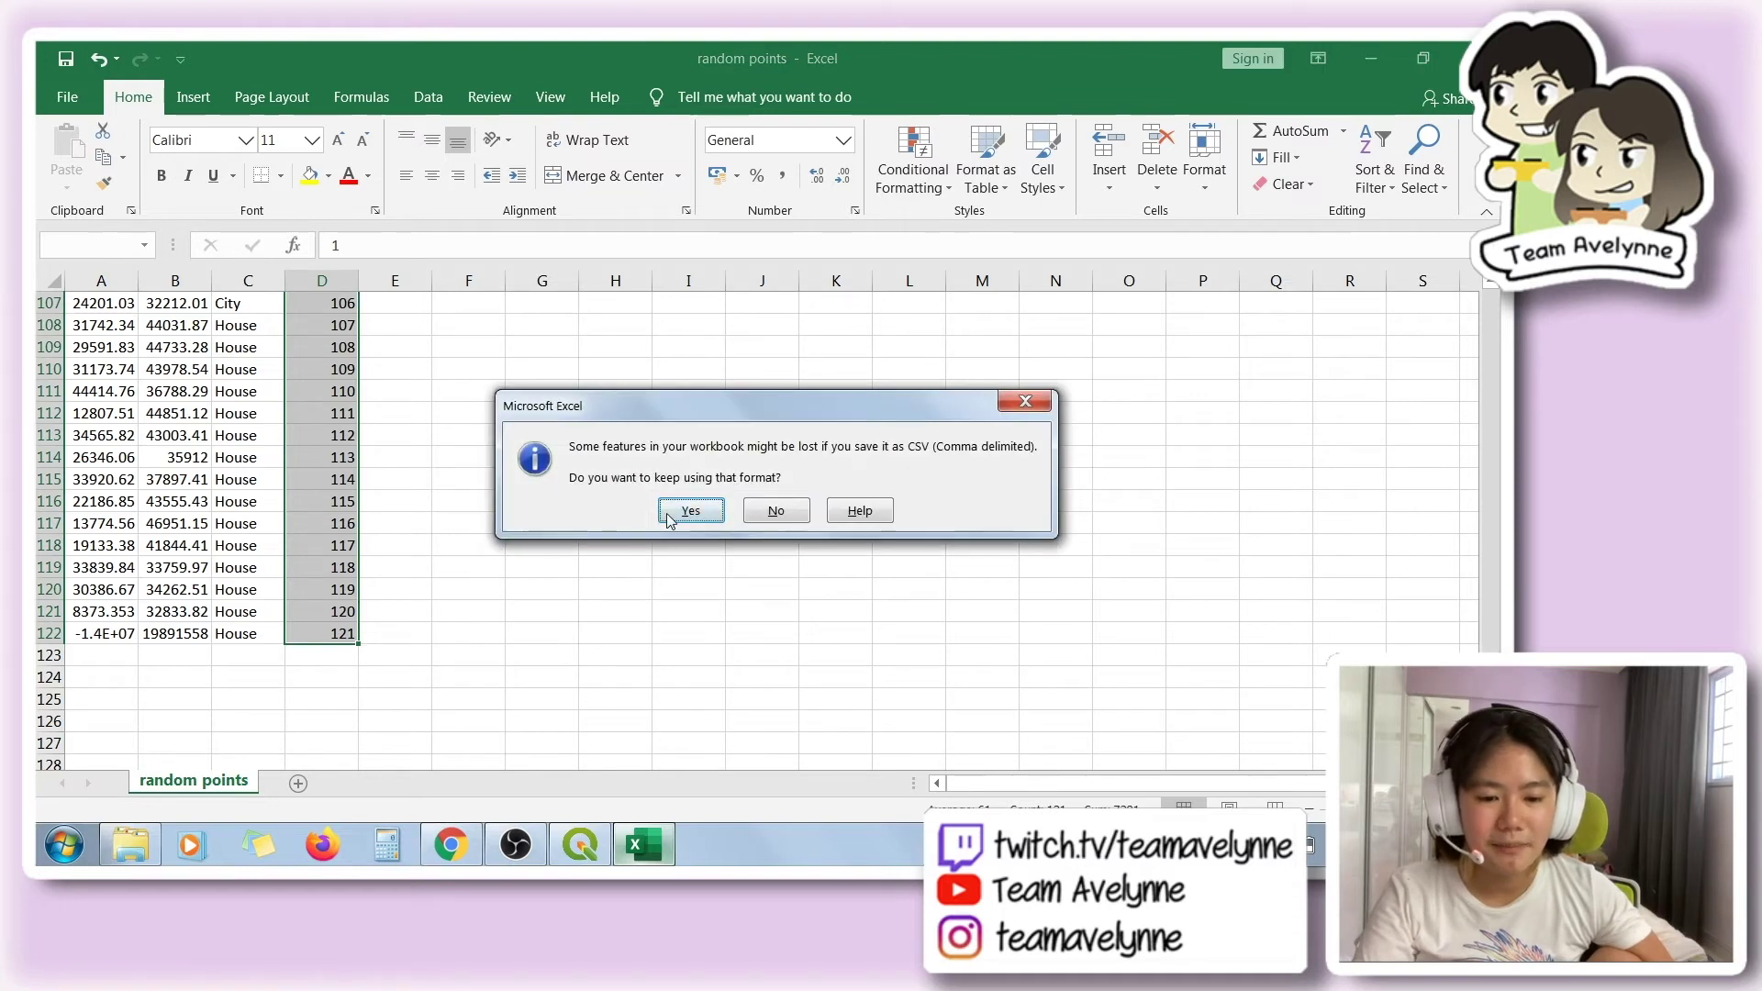
pyautogui.click(669, 515)
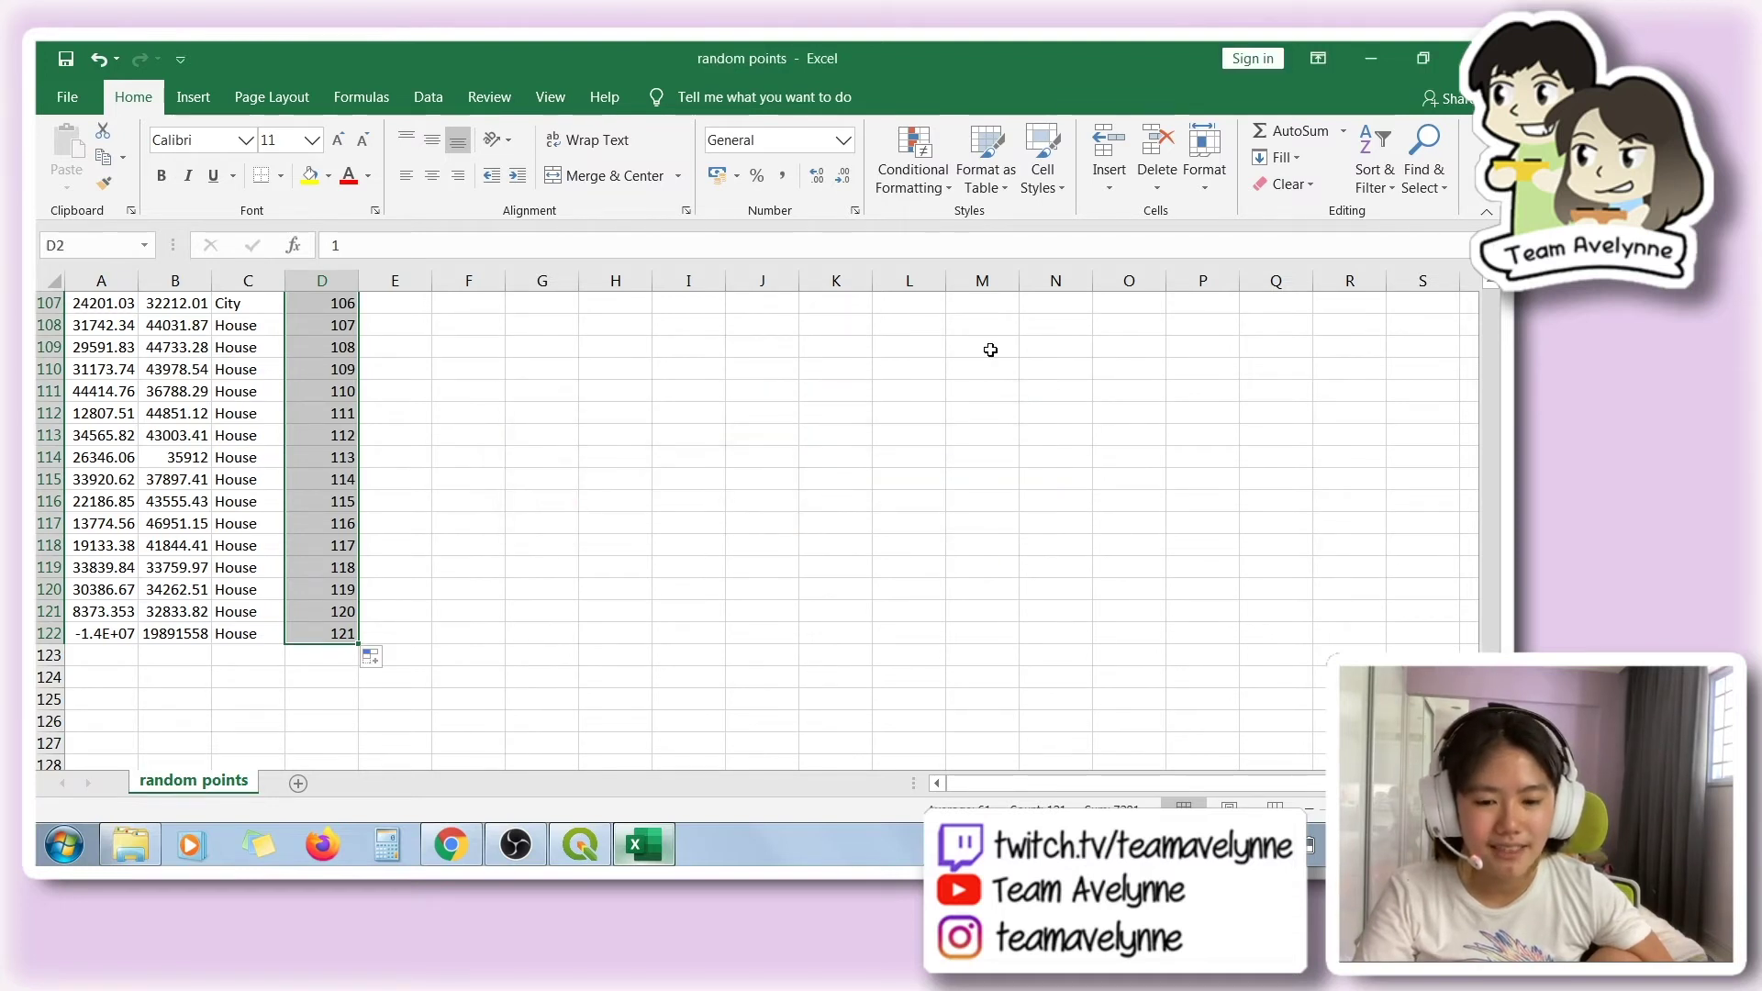
pyautogui.hotkey('alt', 'F4')
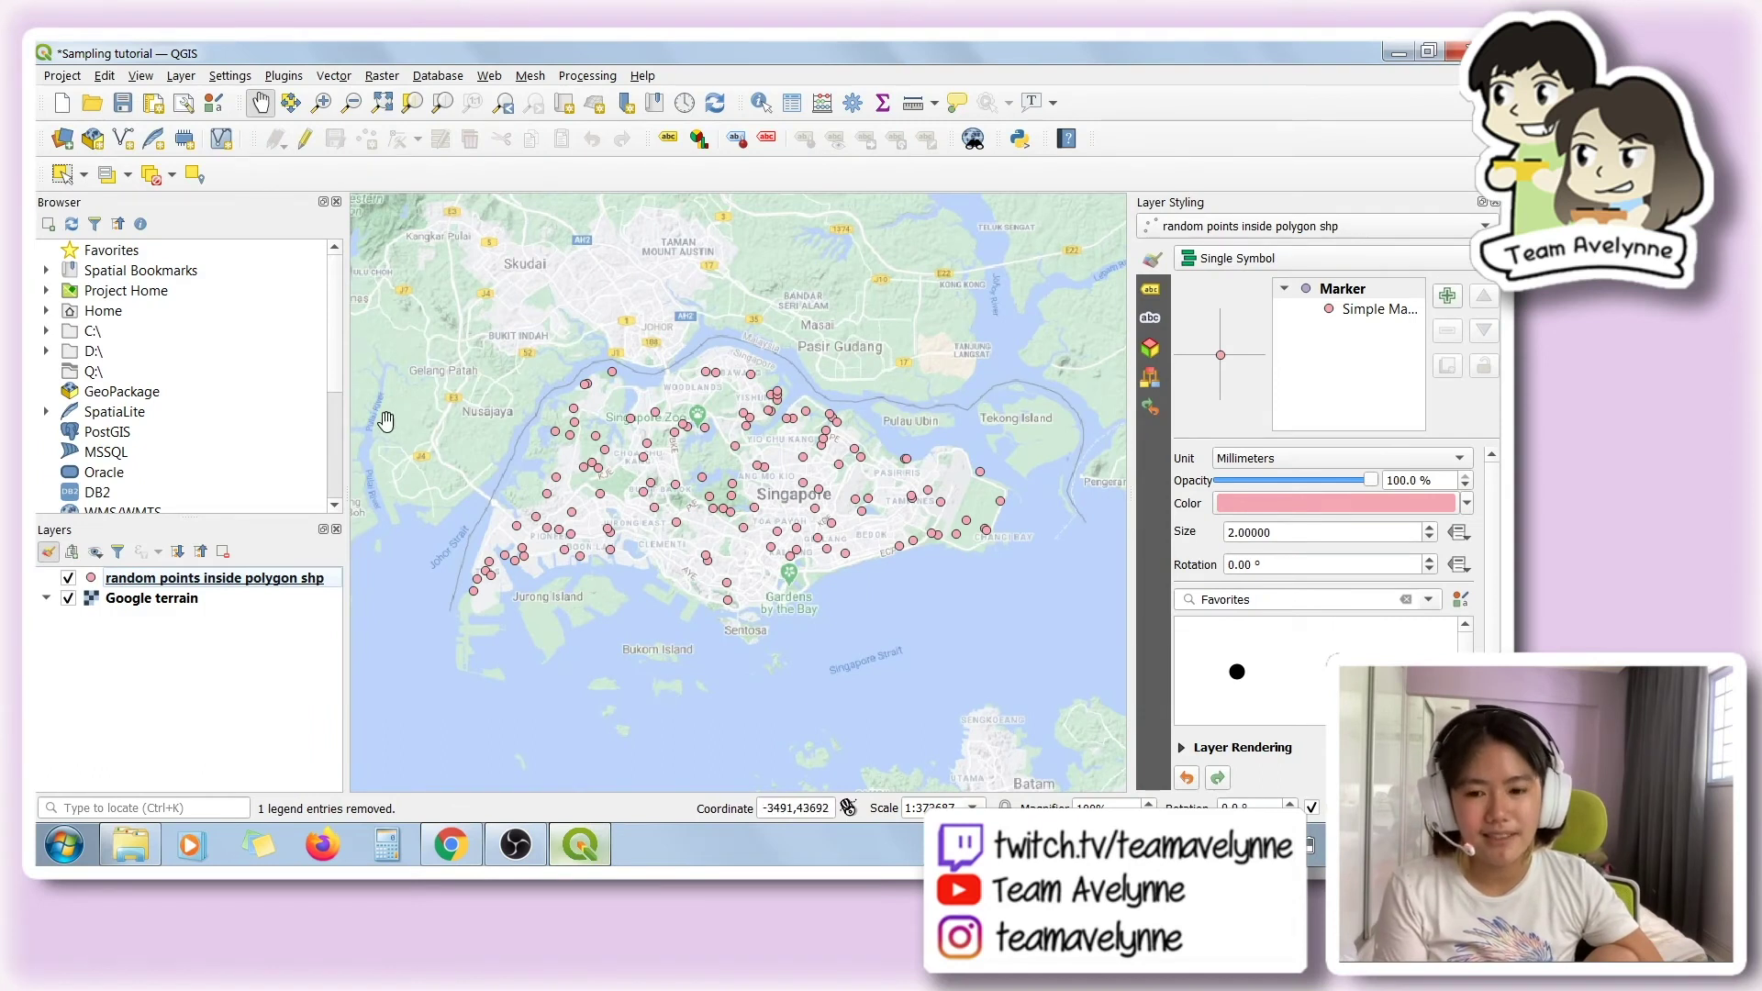
# - Add random points.csv from the Sampling tutorial folder as a delimited text point layer, with X and Y coordinate fields in EPSG:3414
pyautogui.click(60, 139)
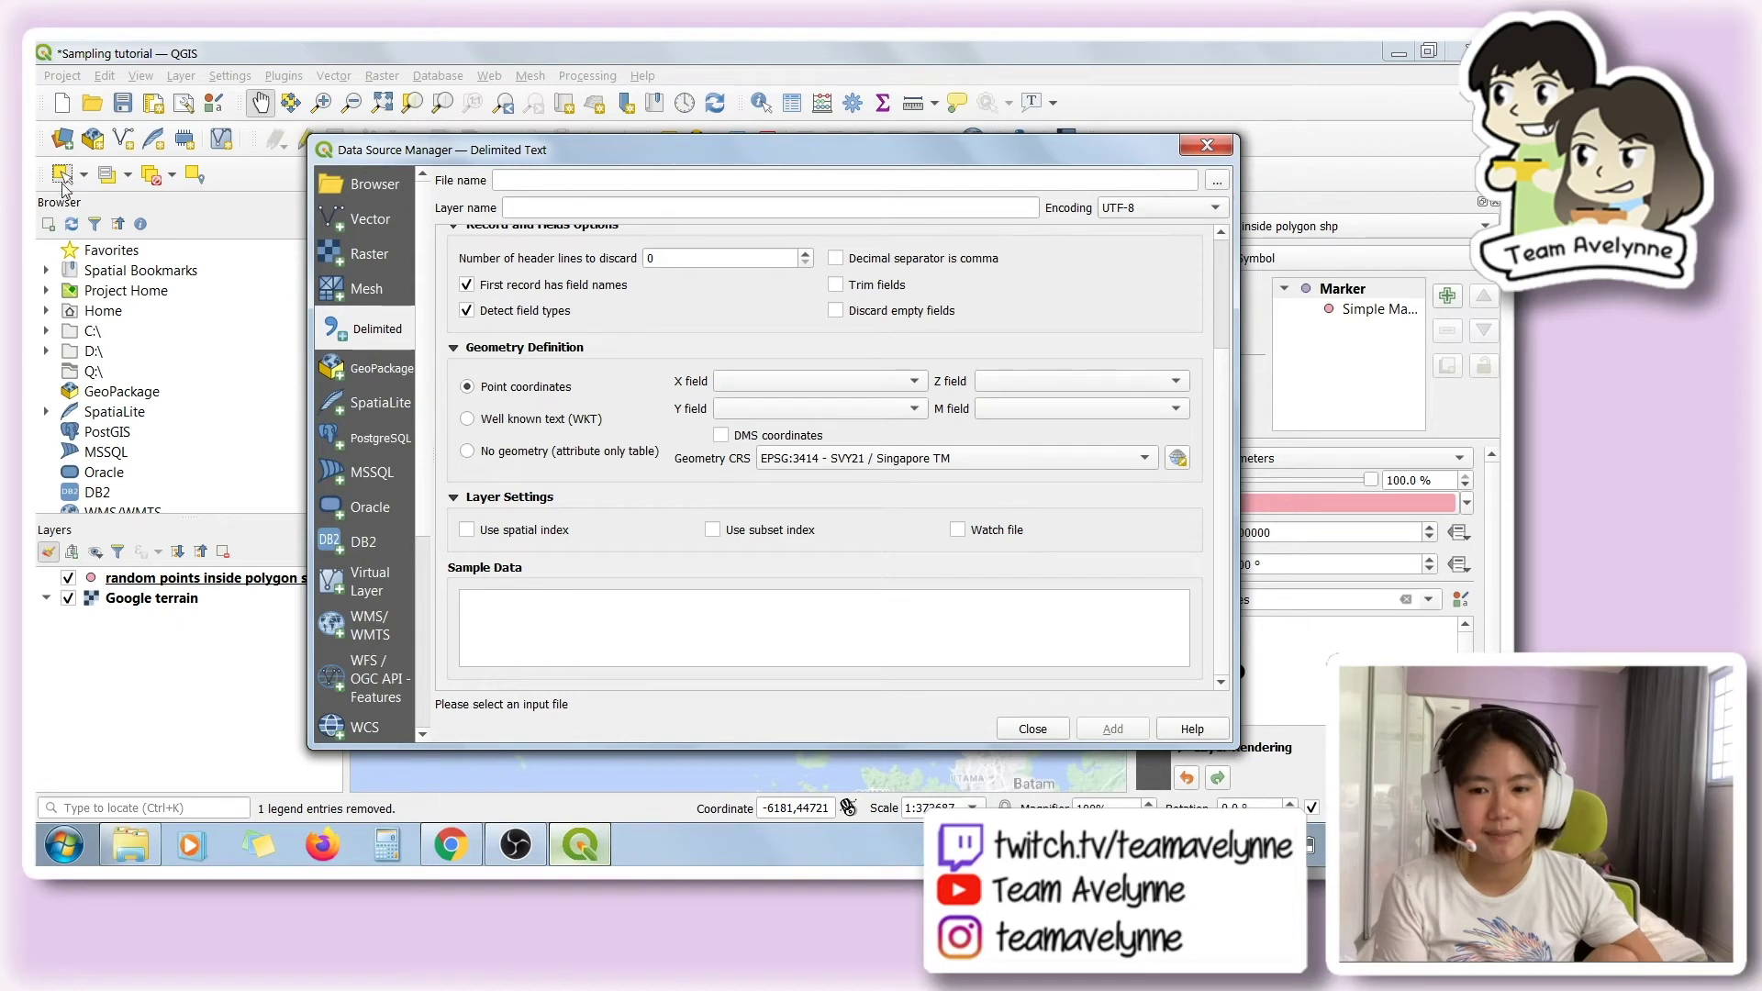
pyautogui.click(1217, 180)
pyautogui.click(675, 356)
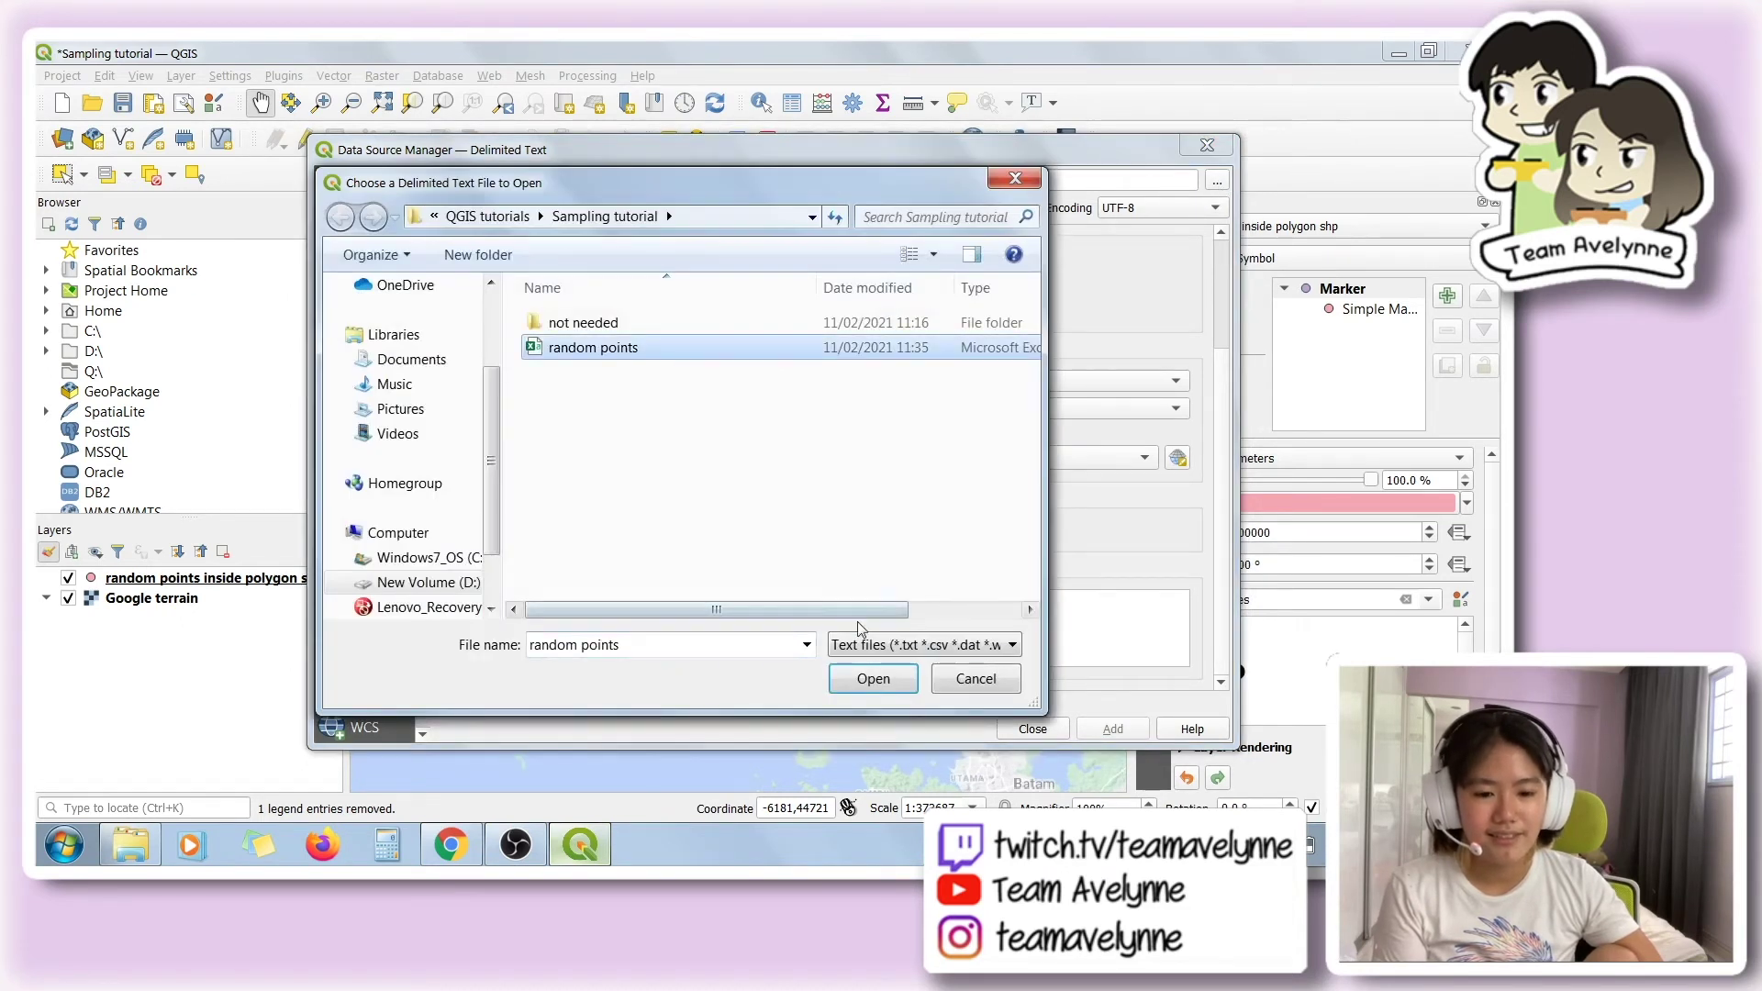
pyautogui.click(863, 676)
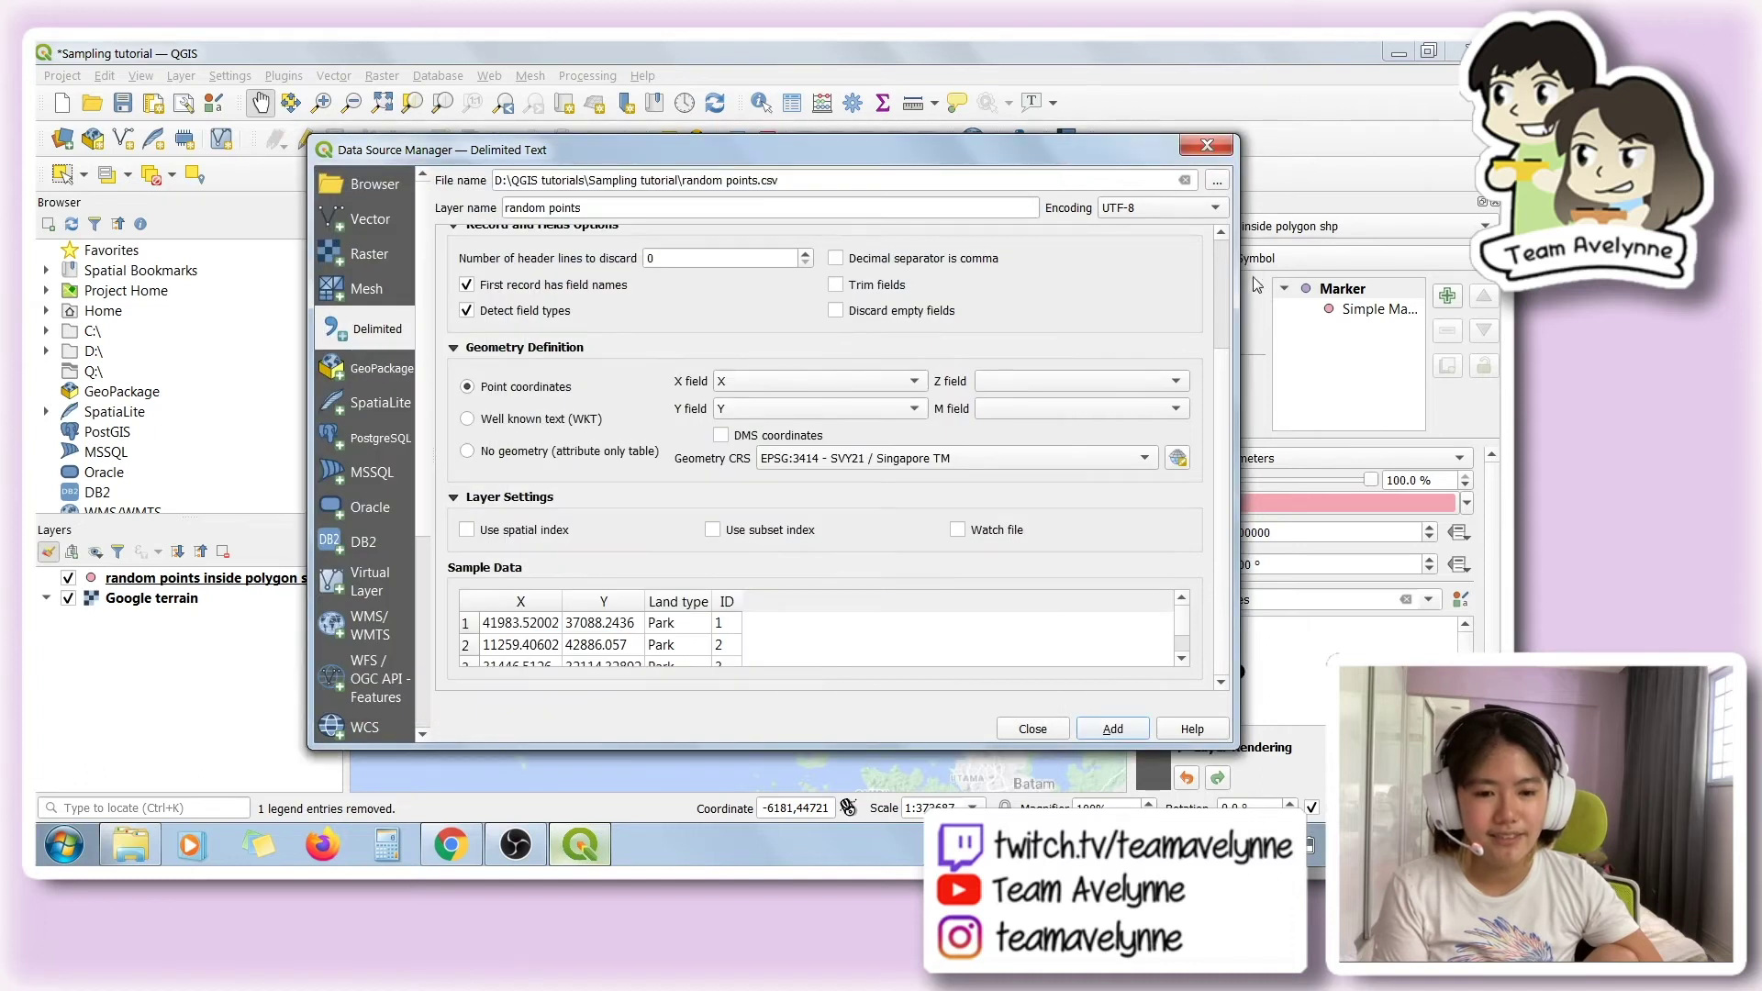
pyautogui.scroll(3, 1217, 273)
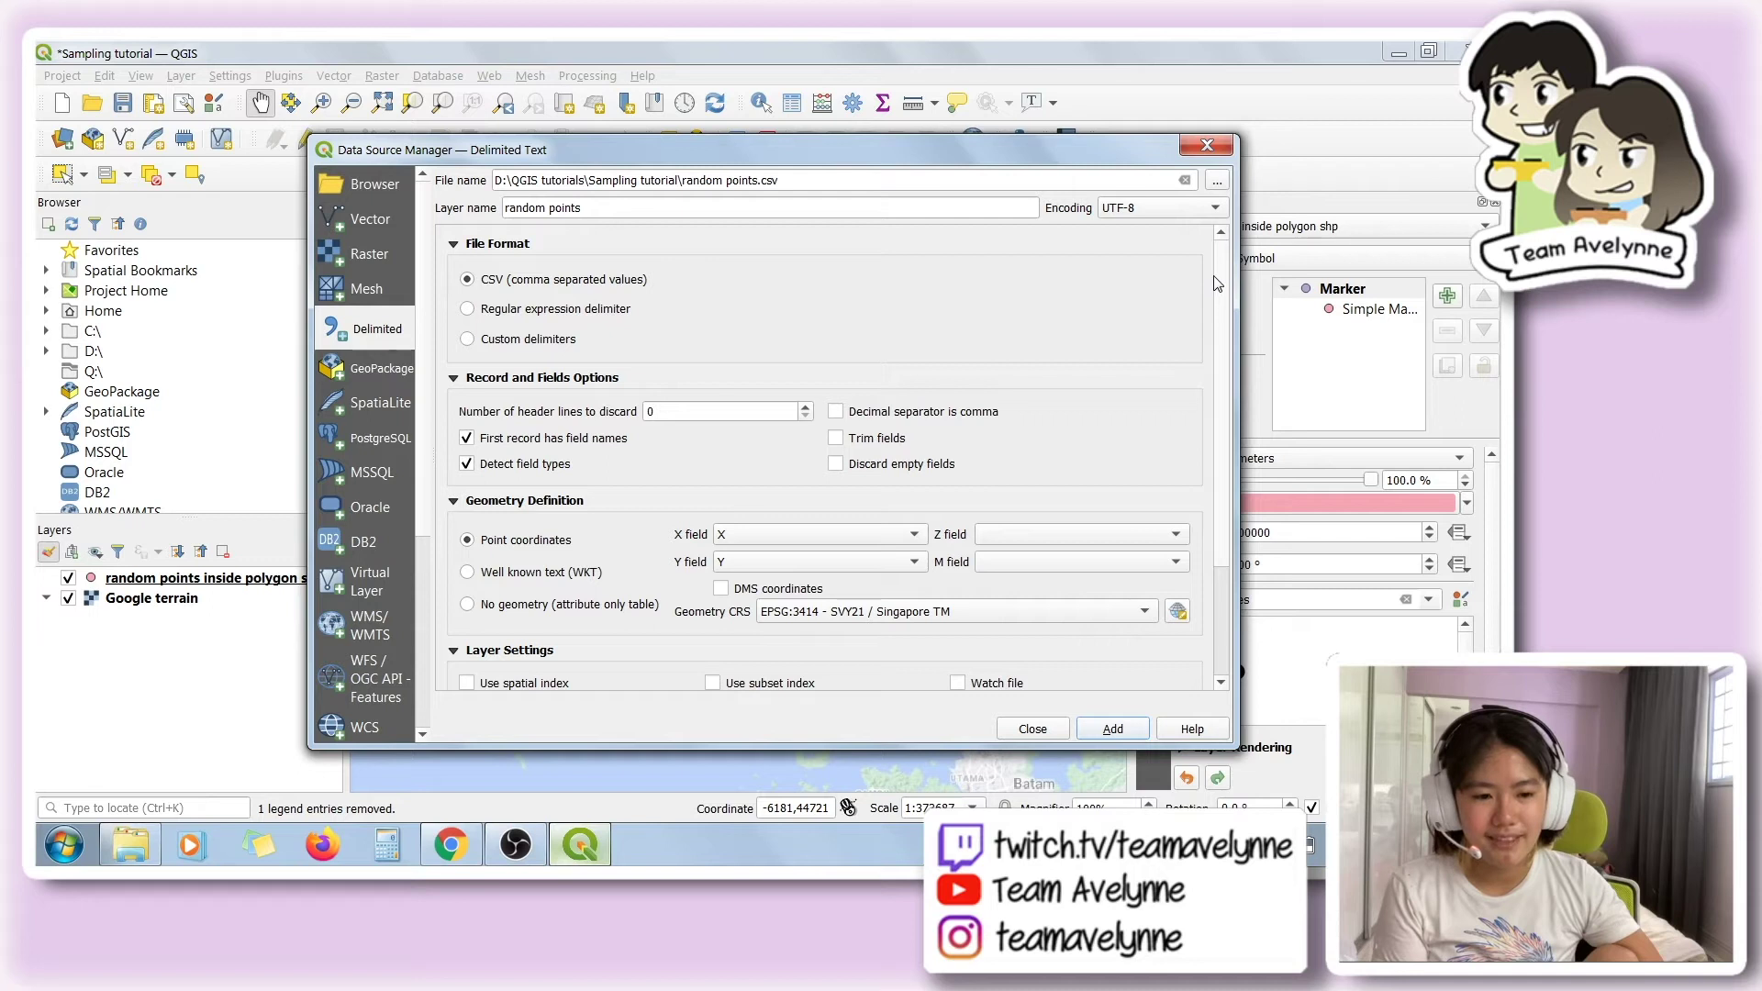
pyautogui.scroll(-4, 1217, 283)
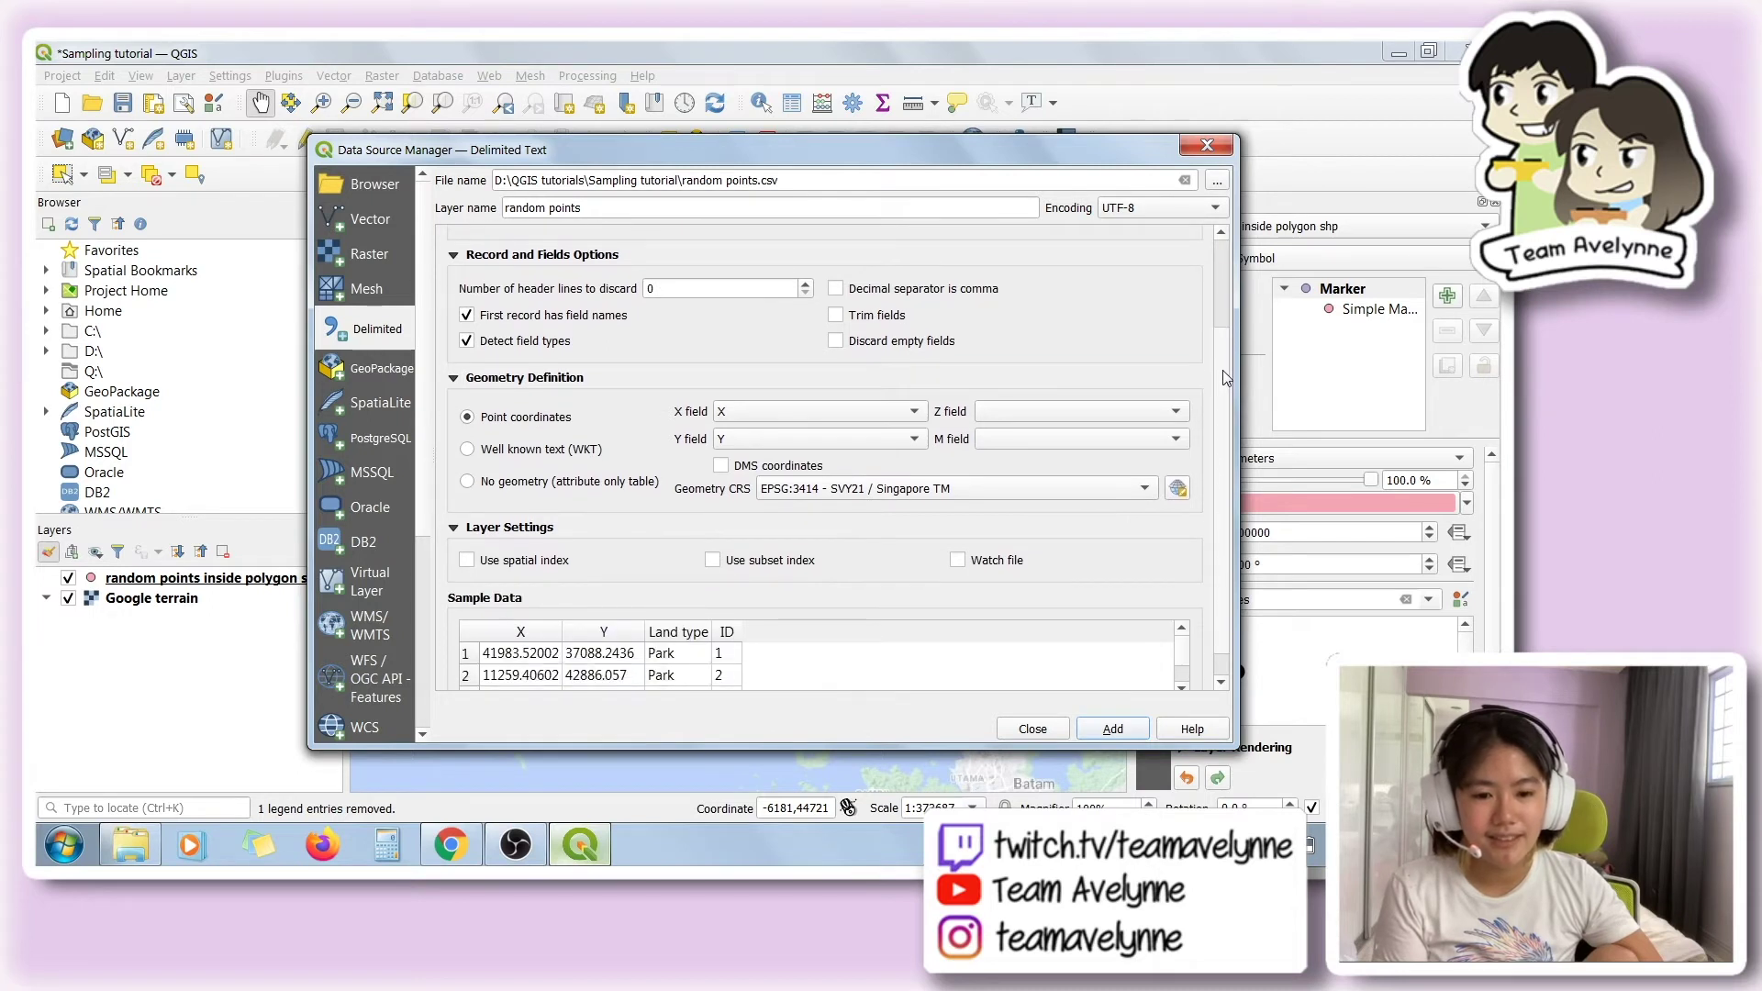
pyautogui.scroll(-1, 1226, 378)
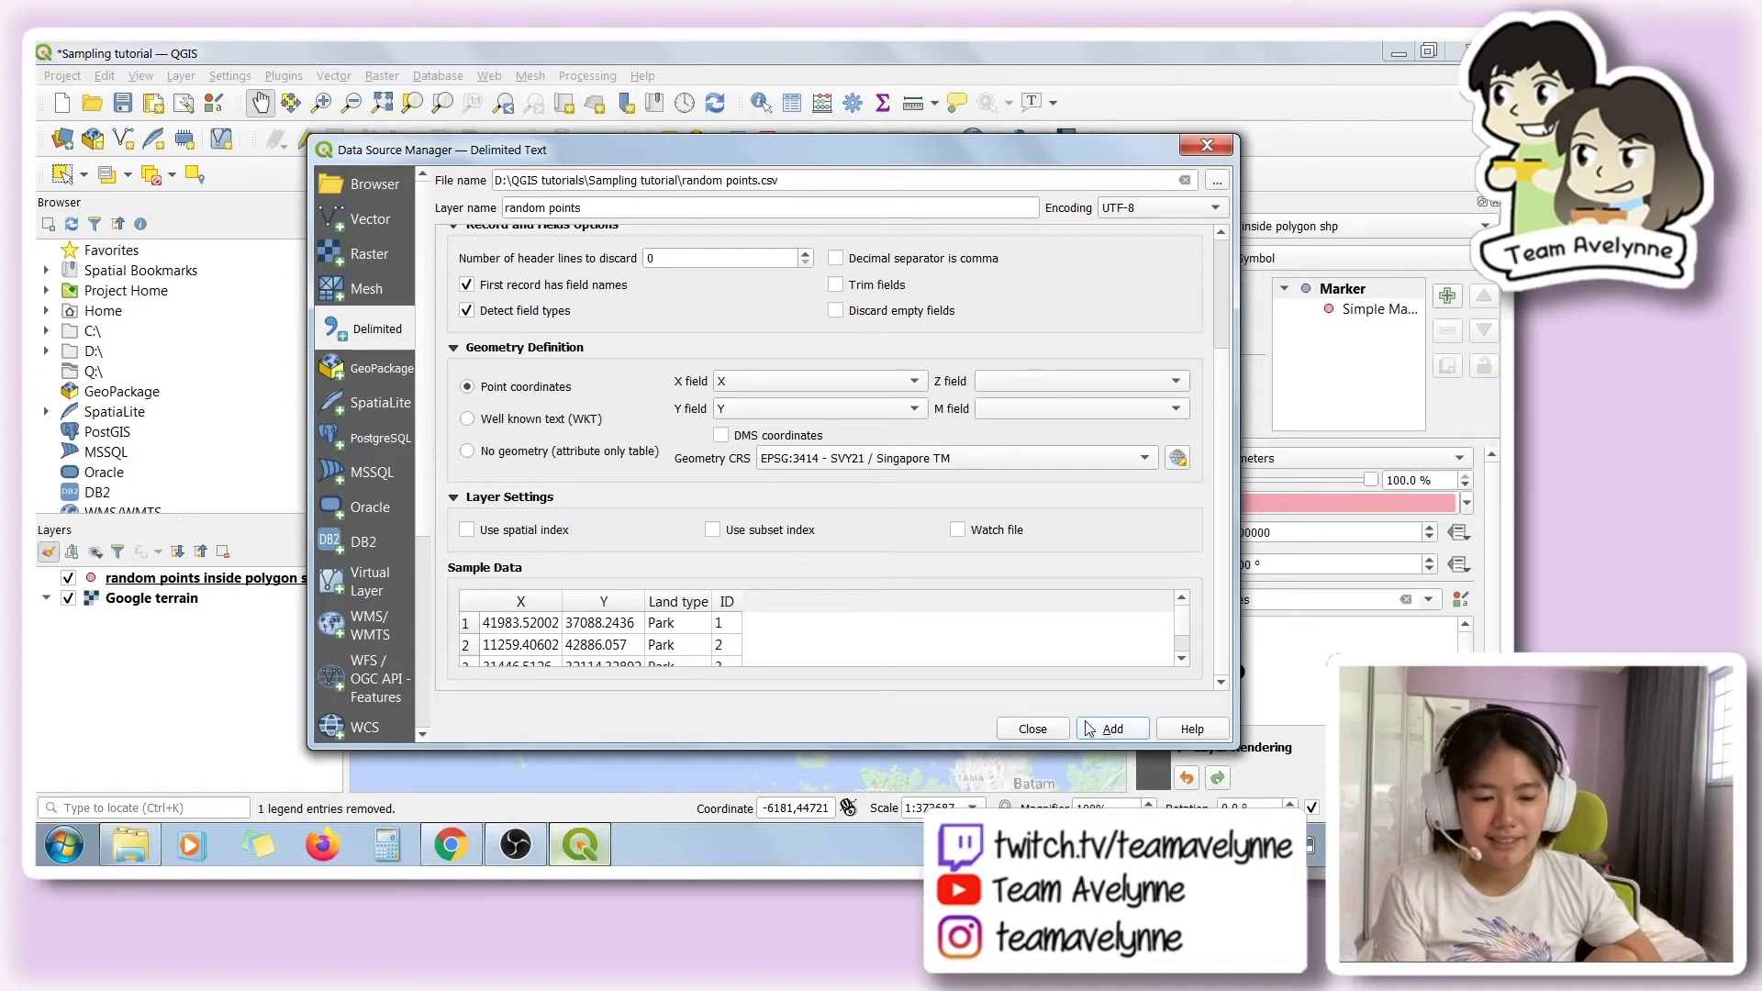
pyautogui.click(1032, 729)
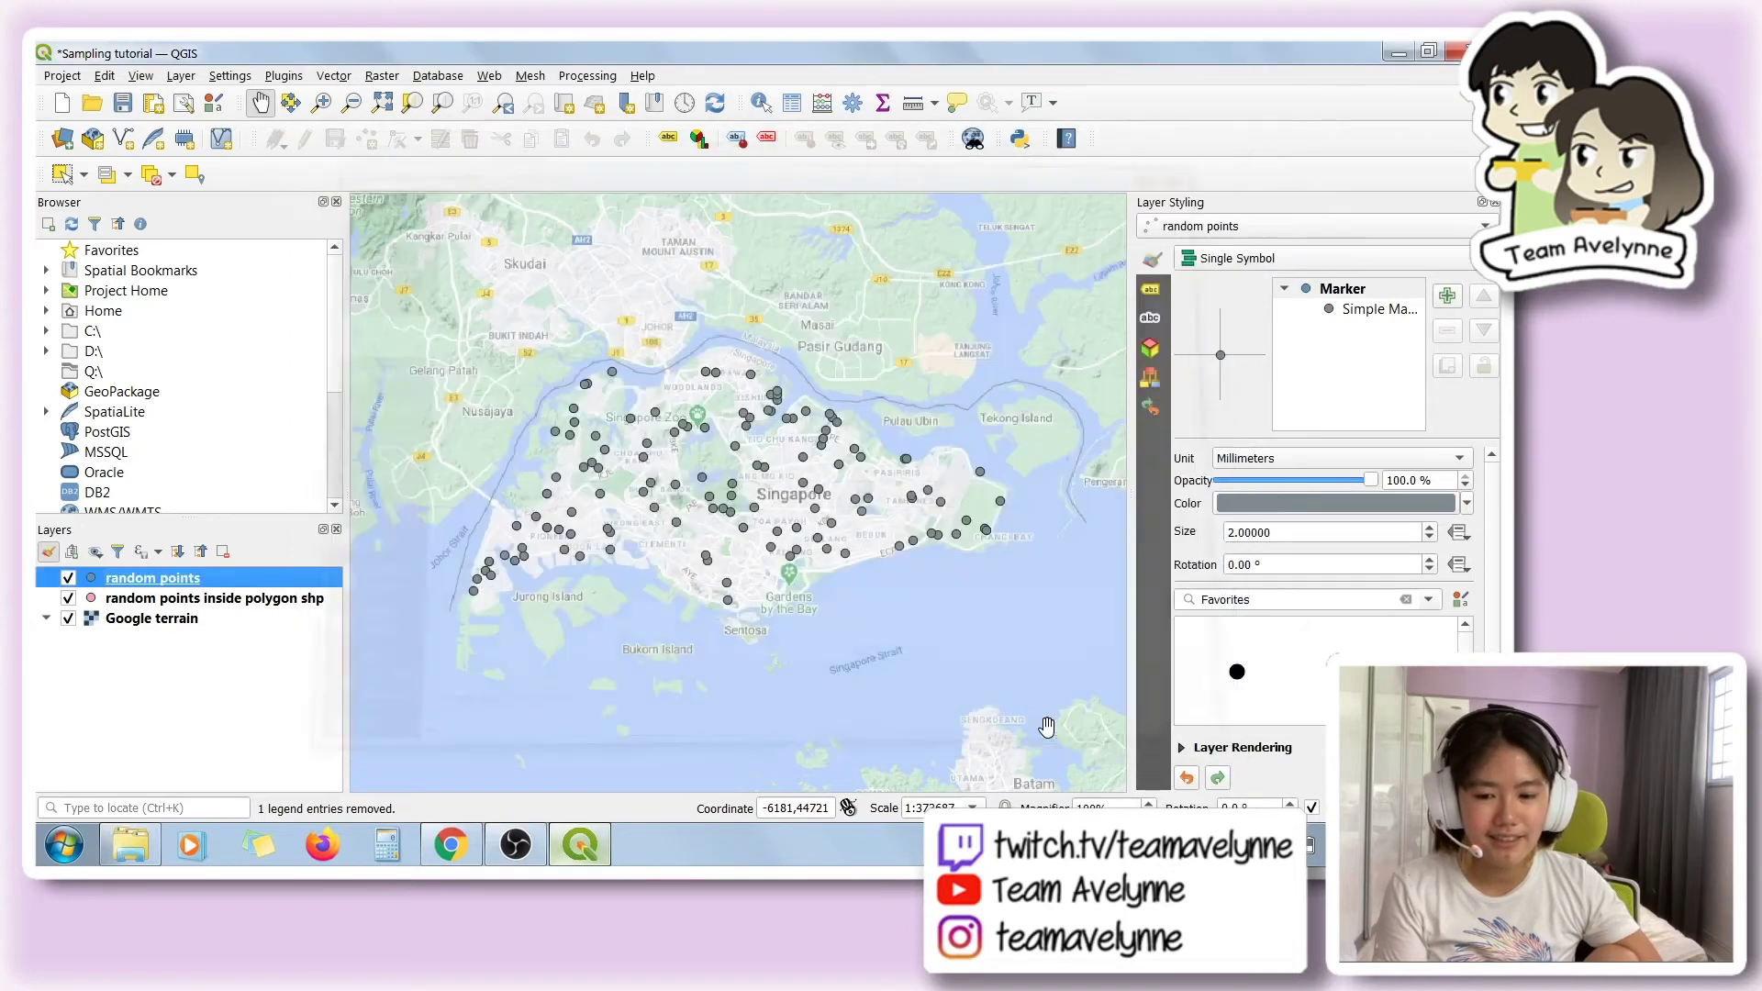
# - Hide the random points inside polygon shp layer and check the attribute table of the random points layer, closing it after viewing
pyautogui.click(72, 600)
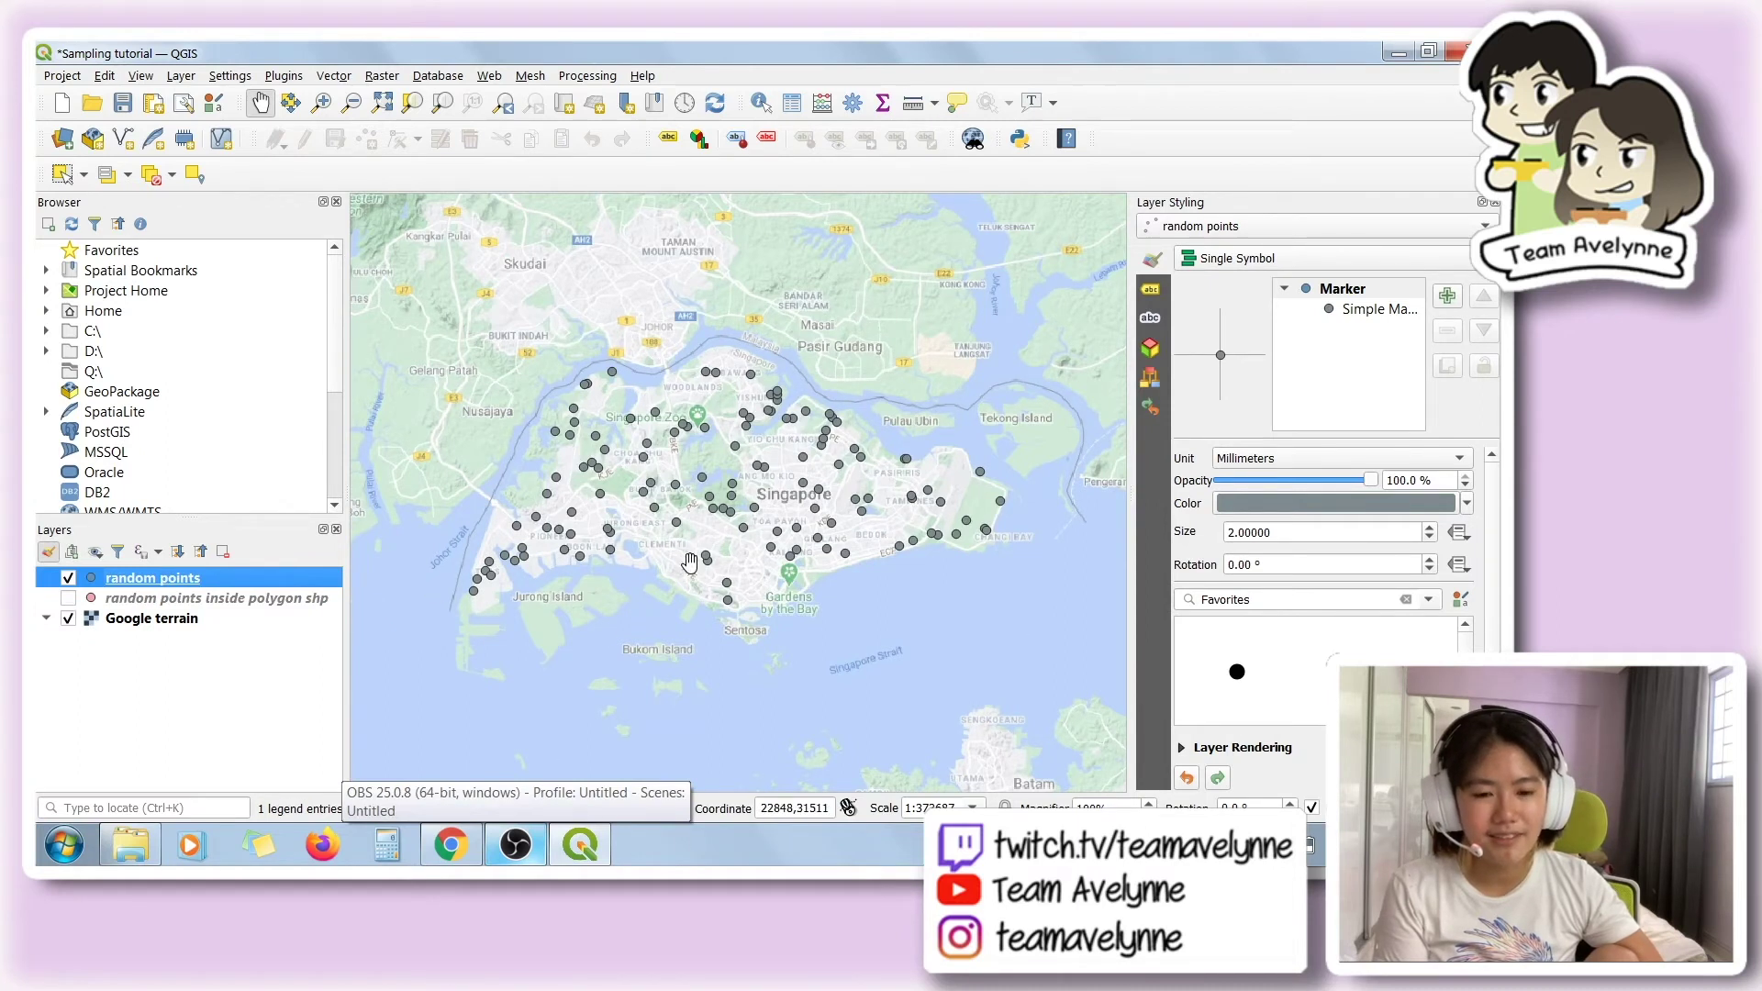
pyautogui.click(787, 104)
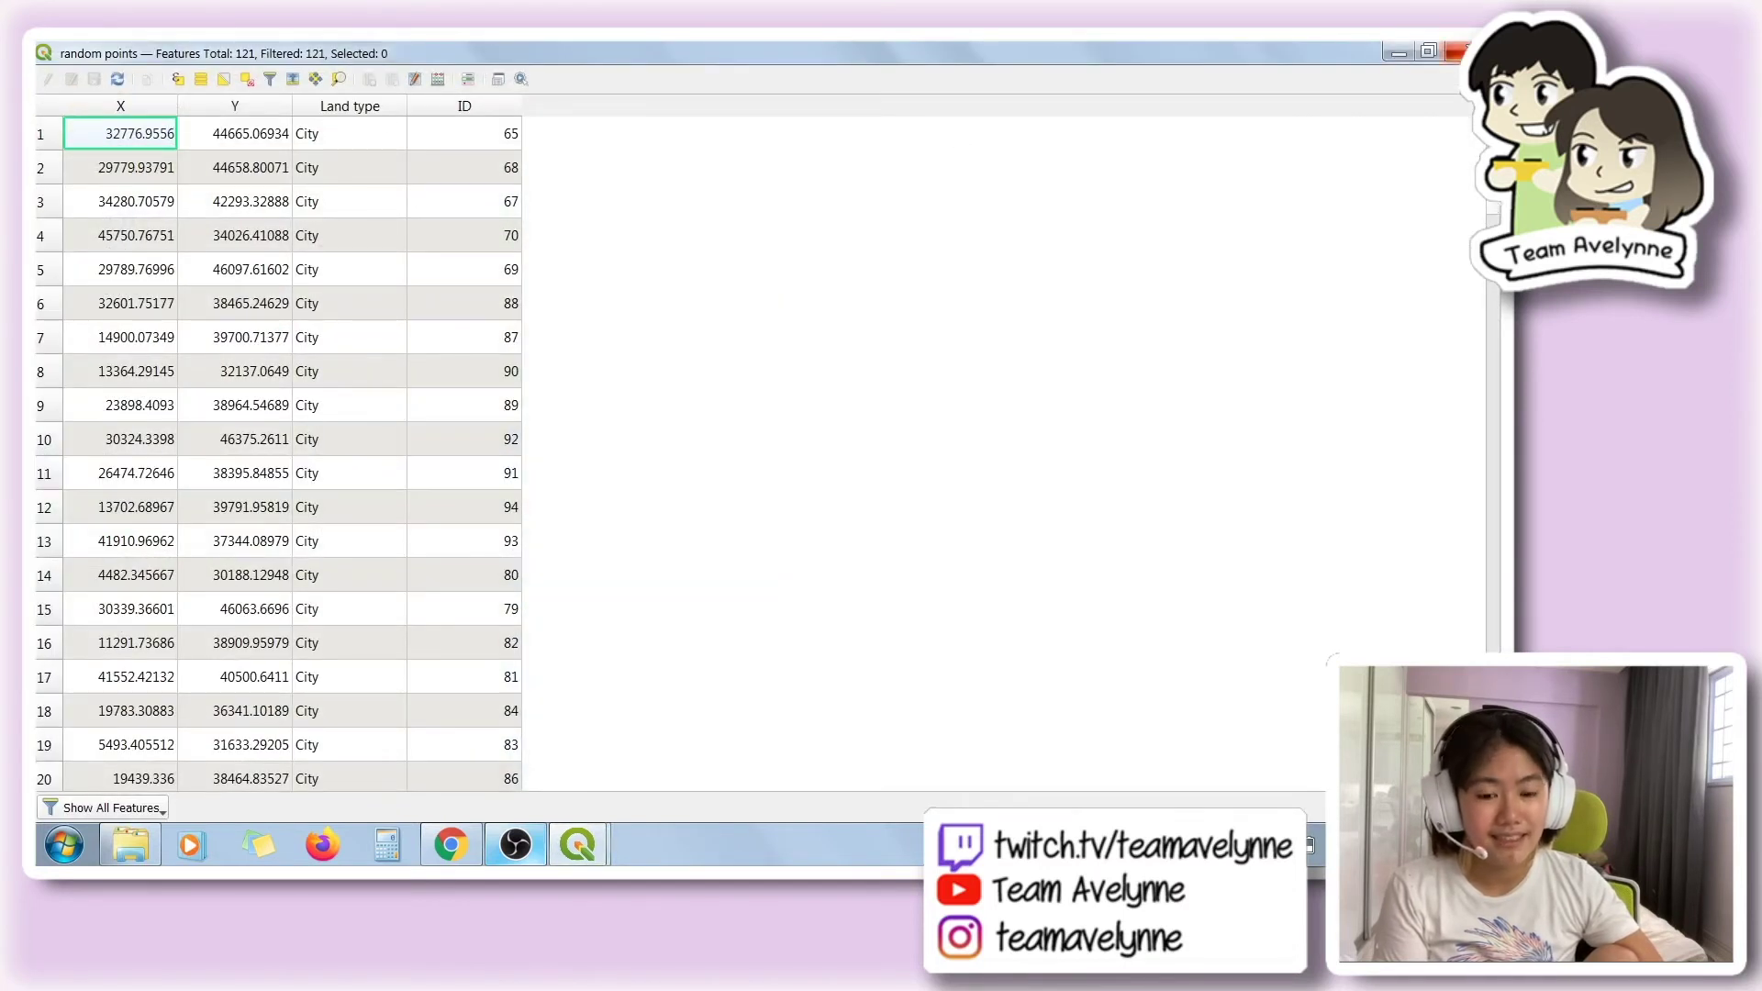
pyautogui.click(1458, 52)
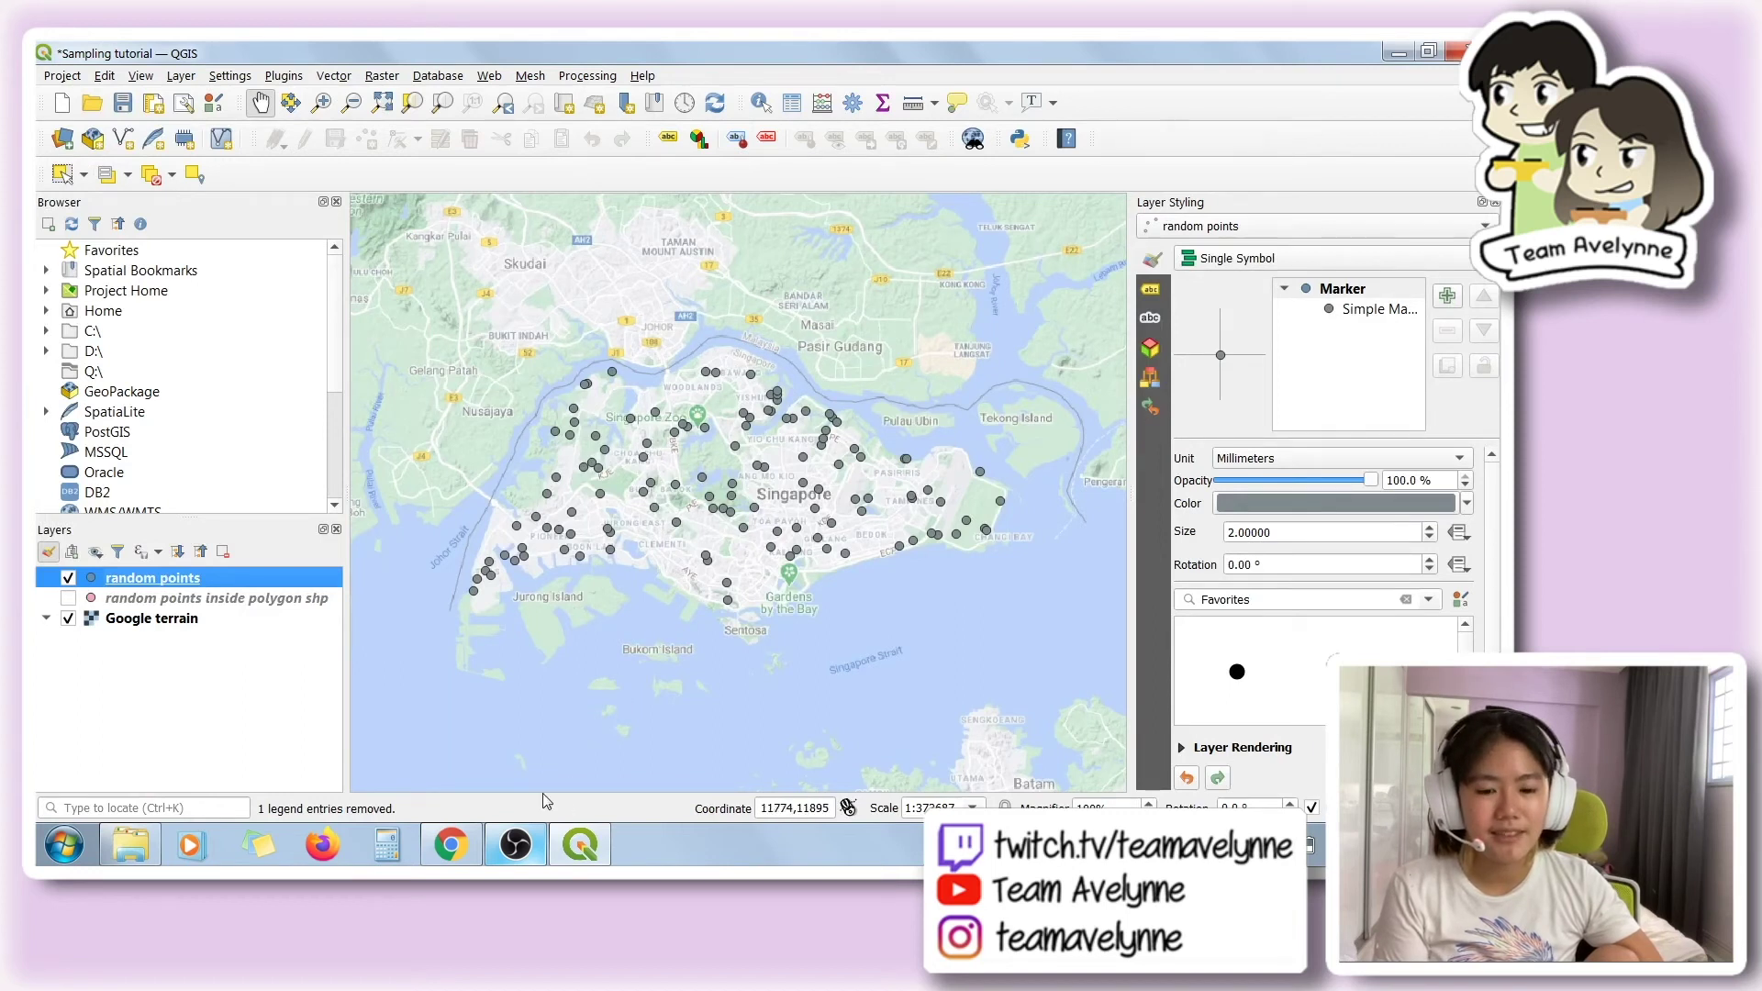
# - Search the processing algorithms for "dista" and open the Distance matrix tool
pyautogui.click(587, 76)
pyautogui.click(599, 95)
pyautogui.click(1202, 251)
pyautogui.write('dista')
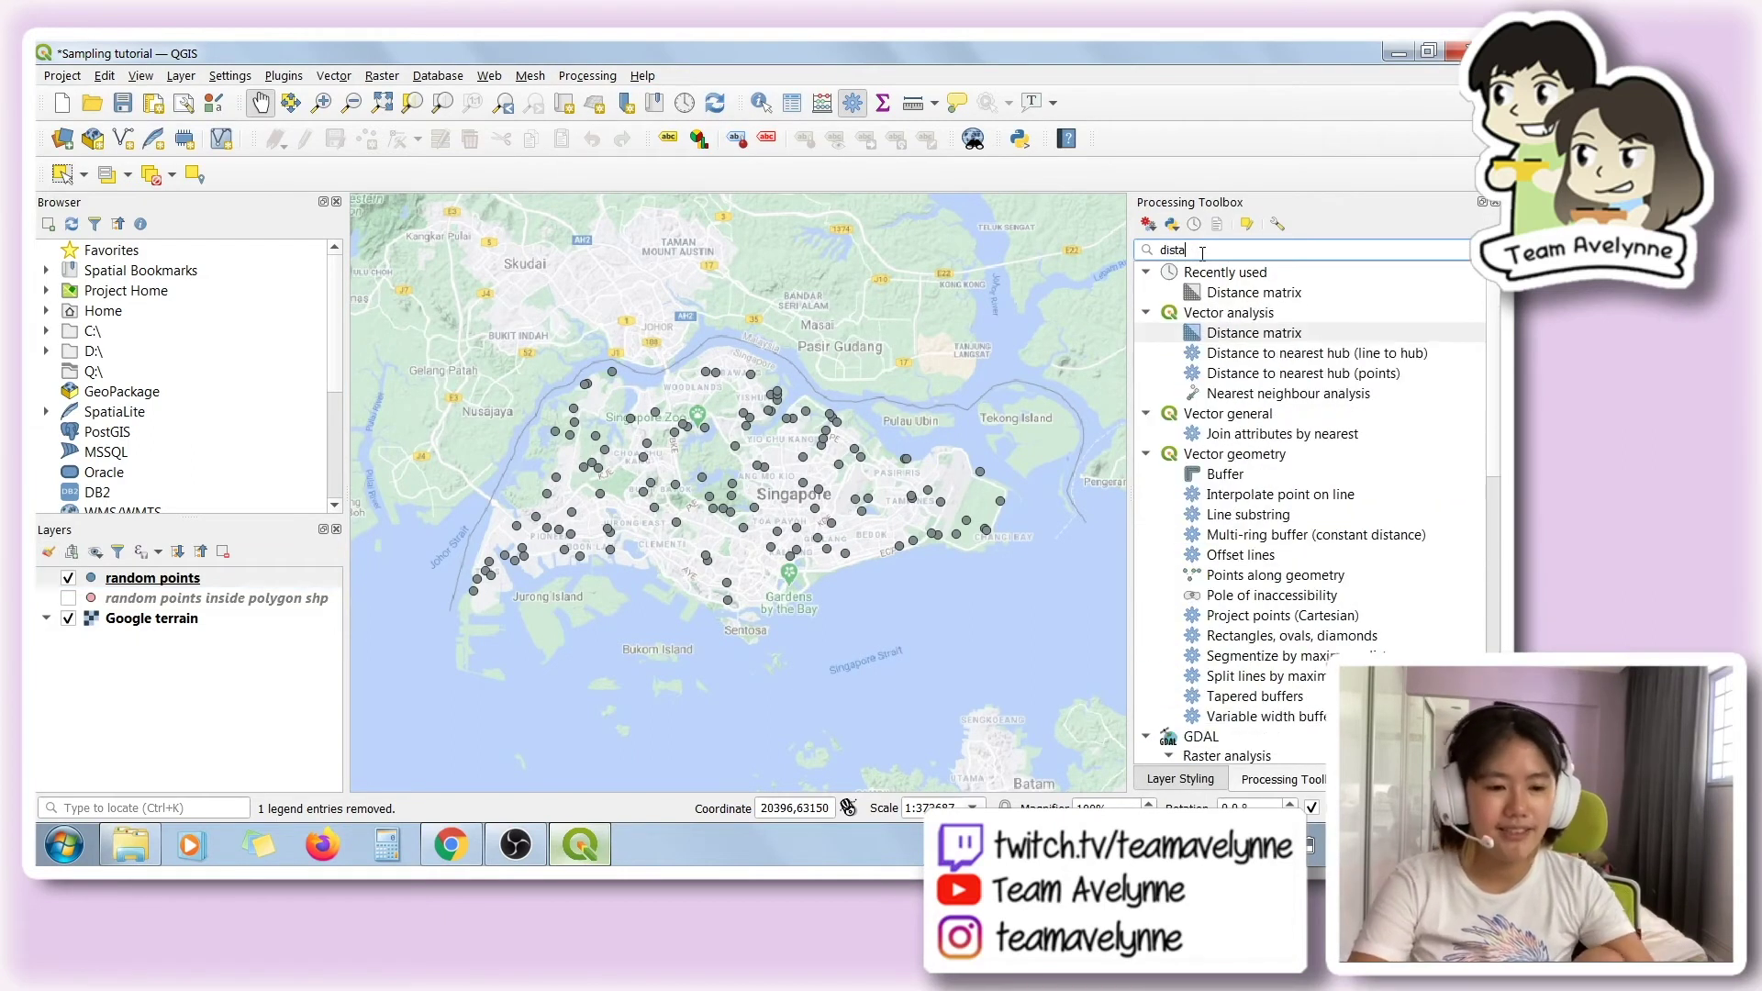
pyautogui.doubleClick(1221, 274)
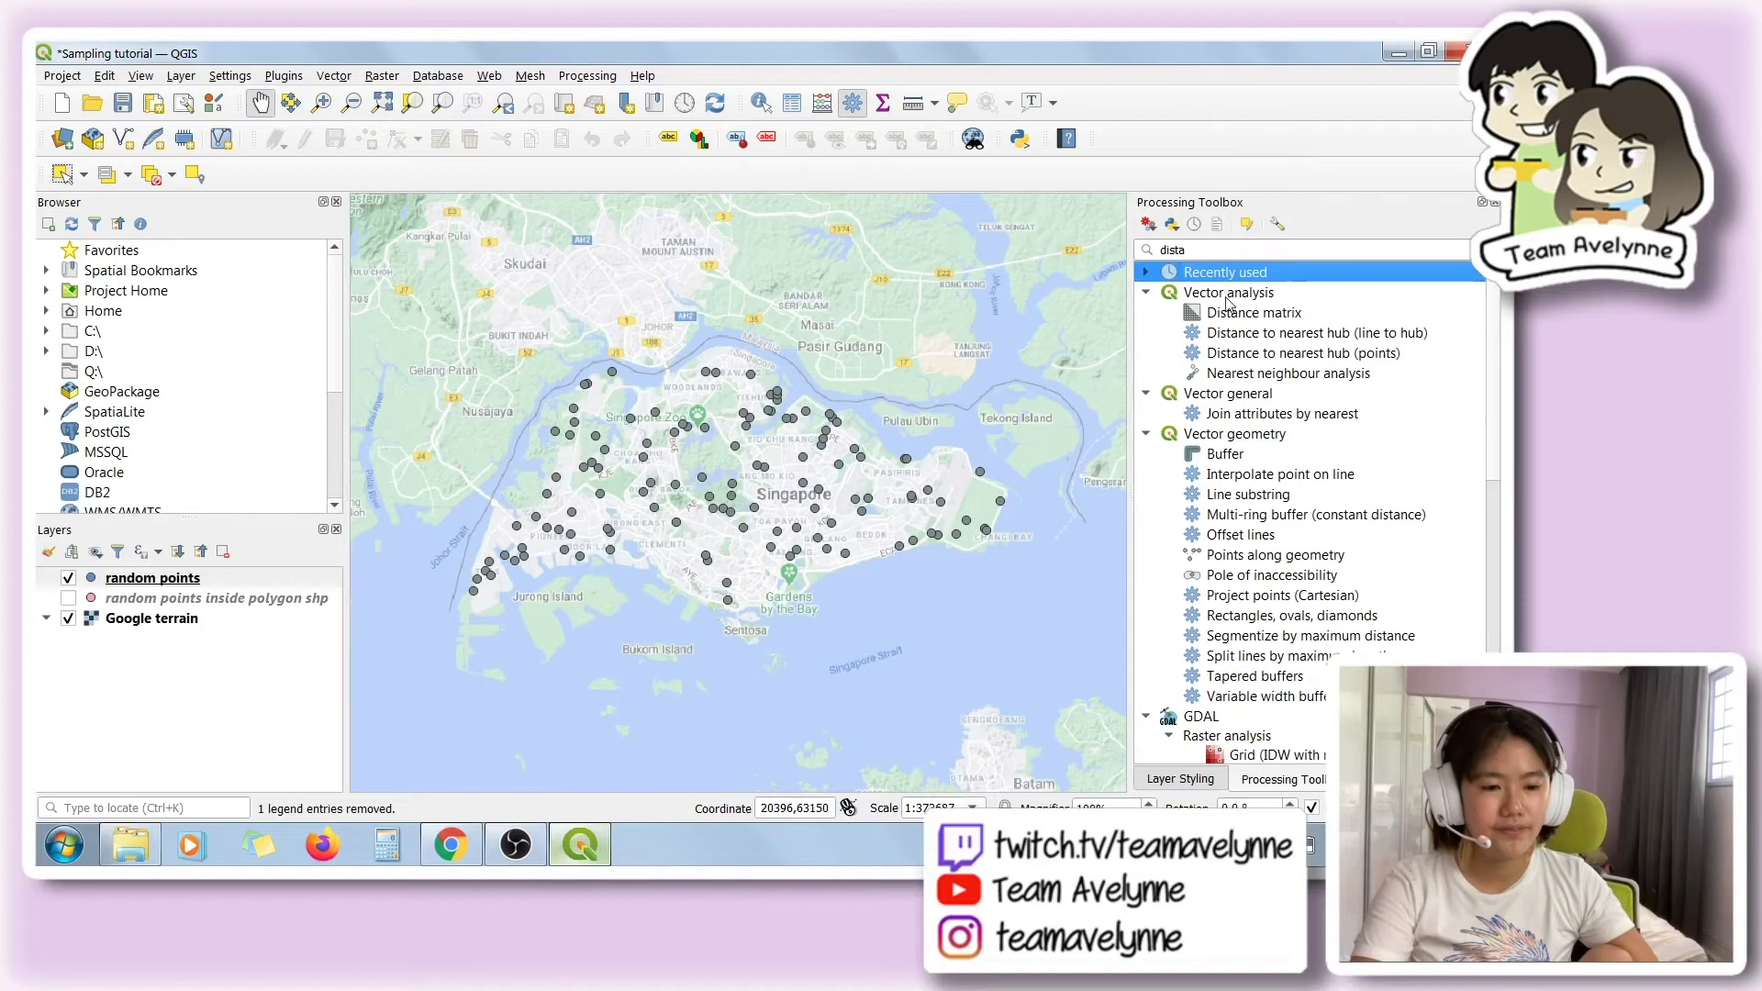
pyautogui.doubleClick(1230, 313)
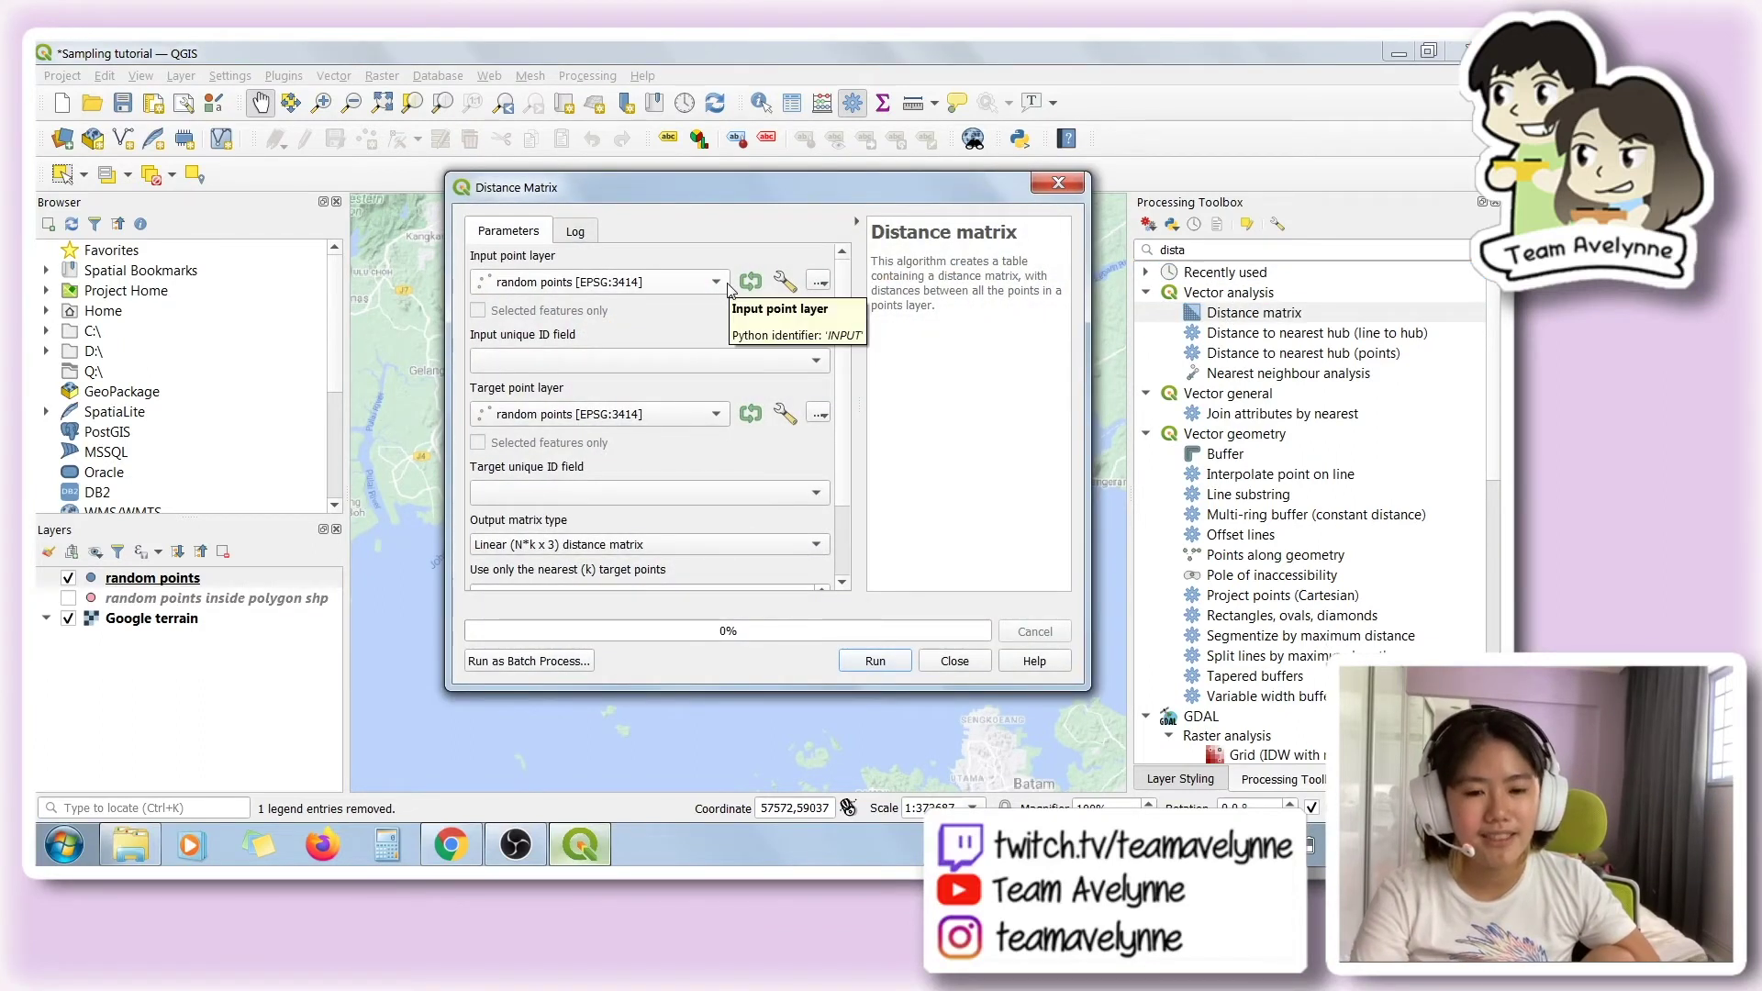
# - Set ID as both the target and the input unique ID field for the distance matrix
pyautogui.click(637, 493)
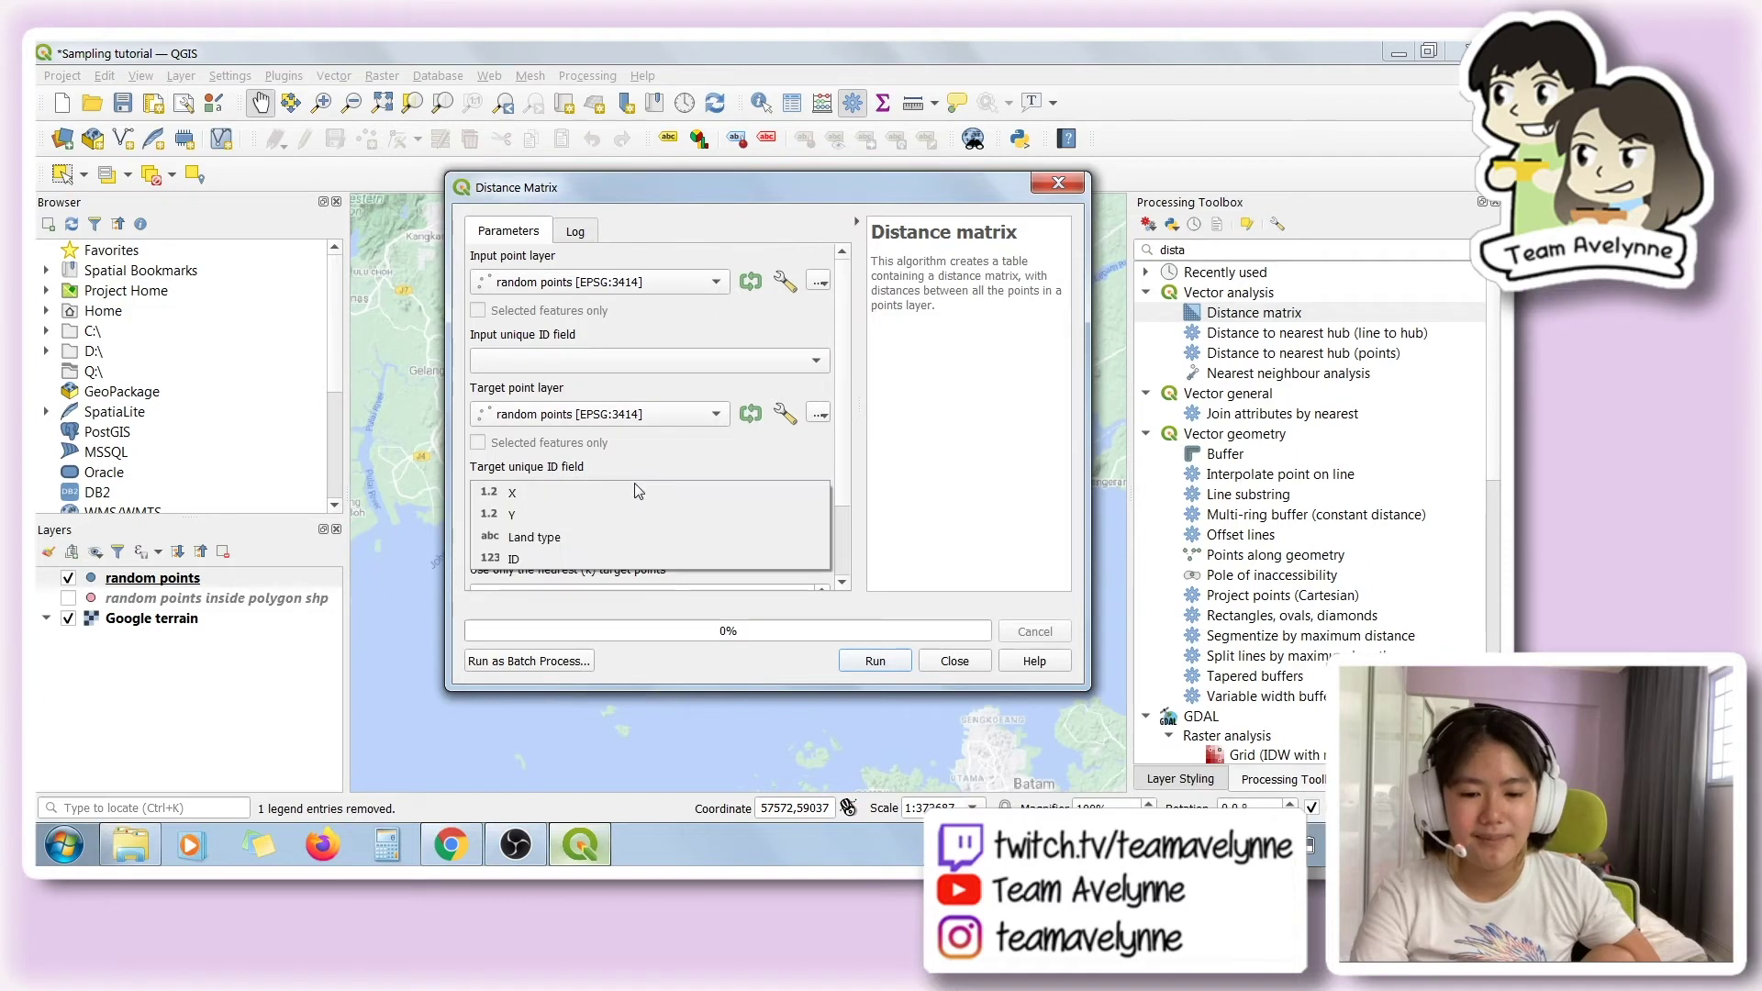
pyautogui.click(609, 558)
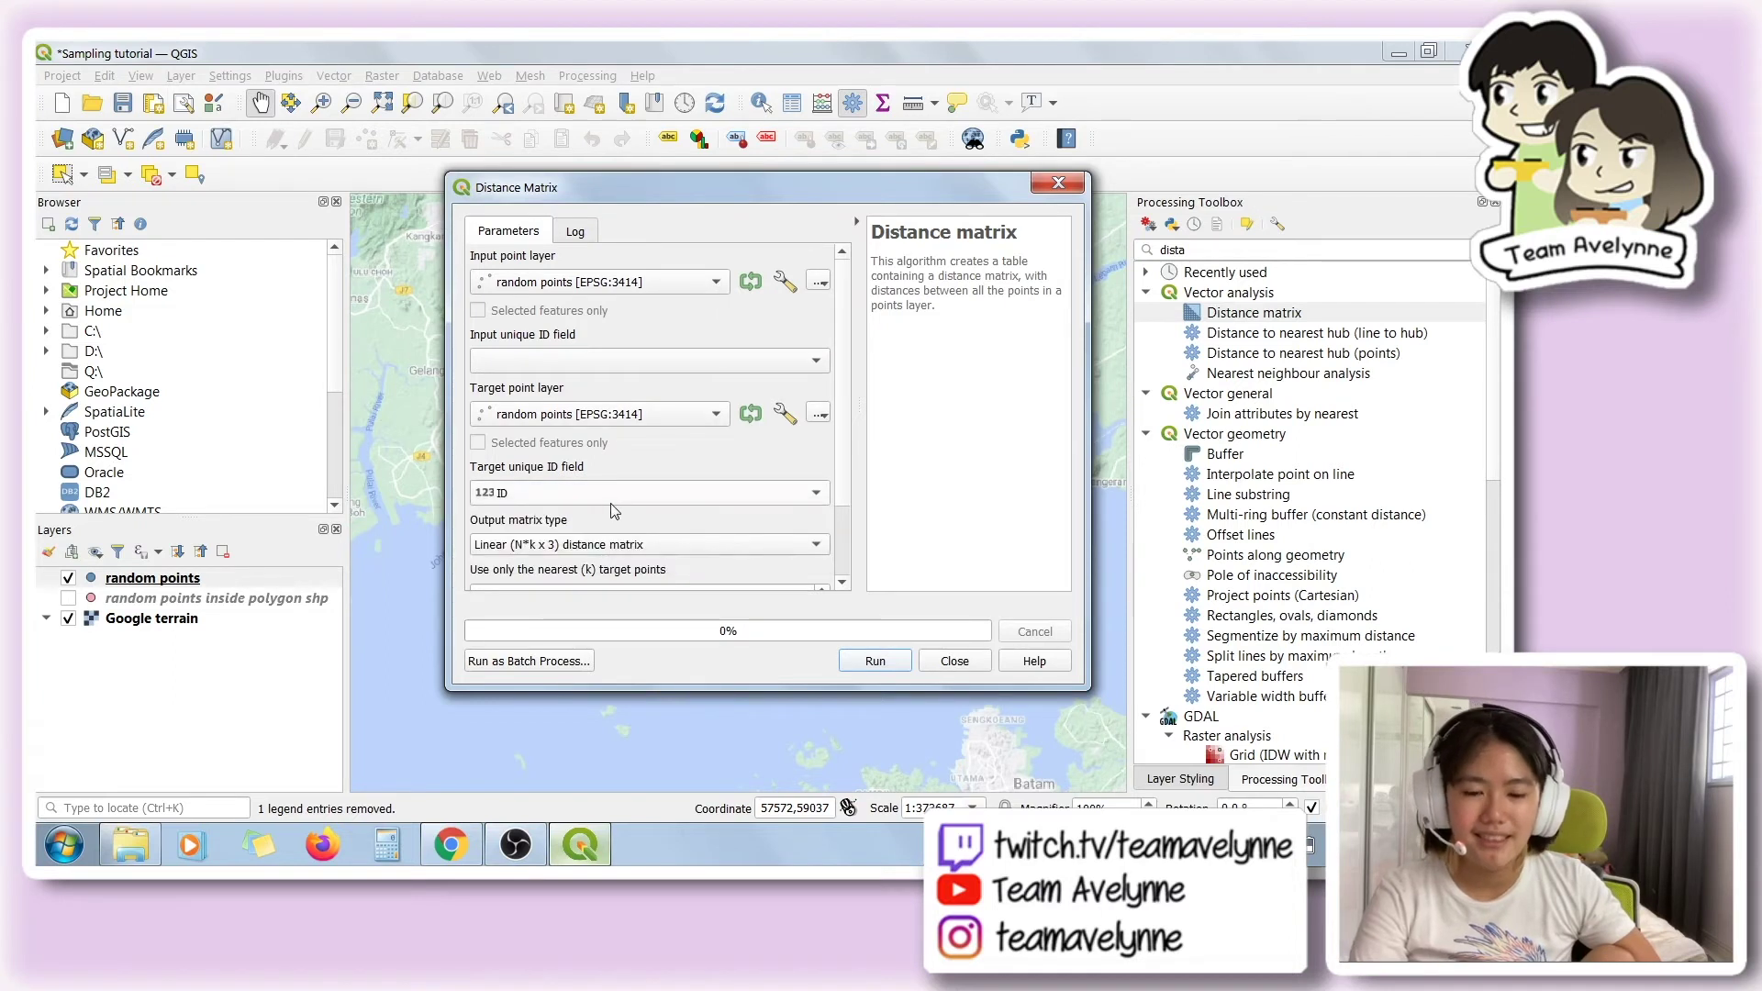
pyautogui.click(636, 363)
pyautogui.click(602, 417)
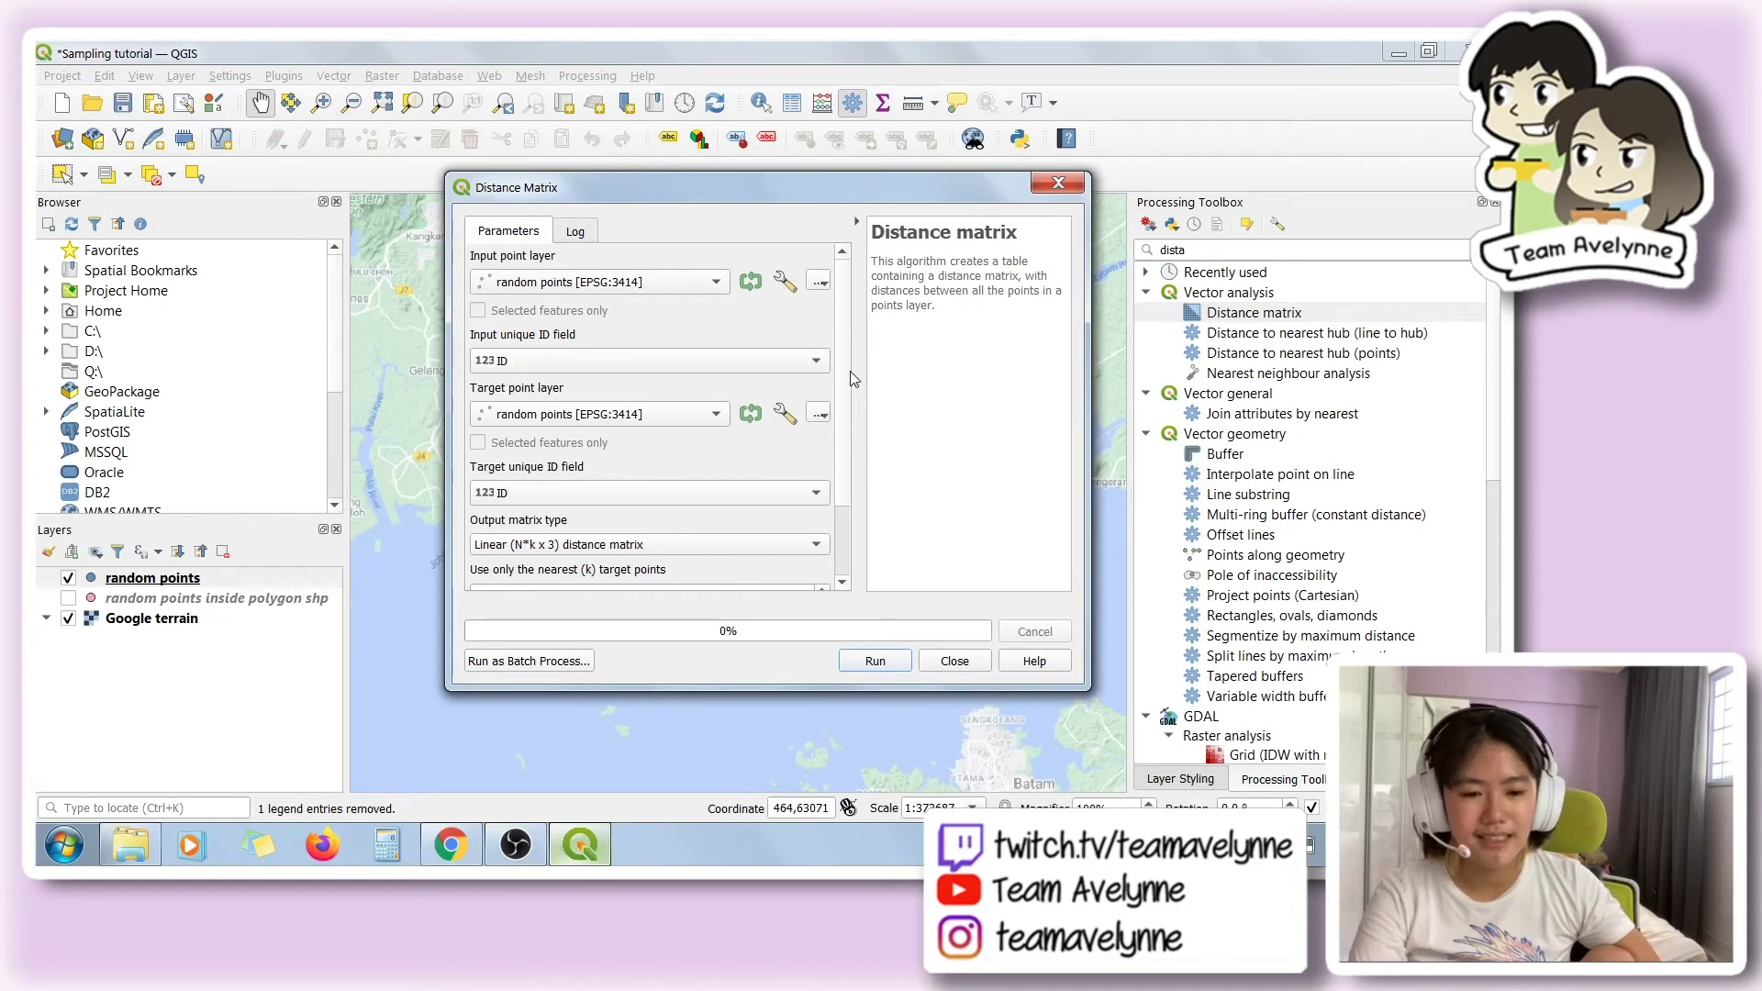
# - Run the distance matrix using only the nearest 1 target point, then hide the random points layer
pyautogui.scroll(-3, 850, 381)
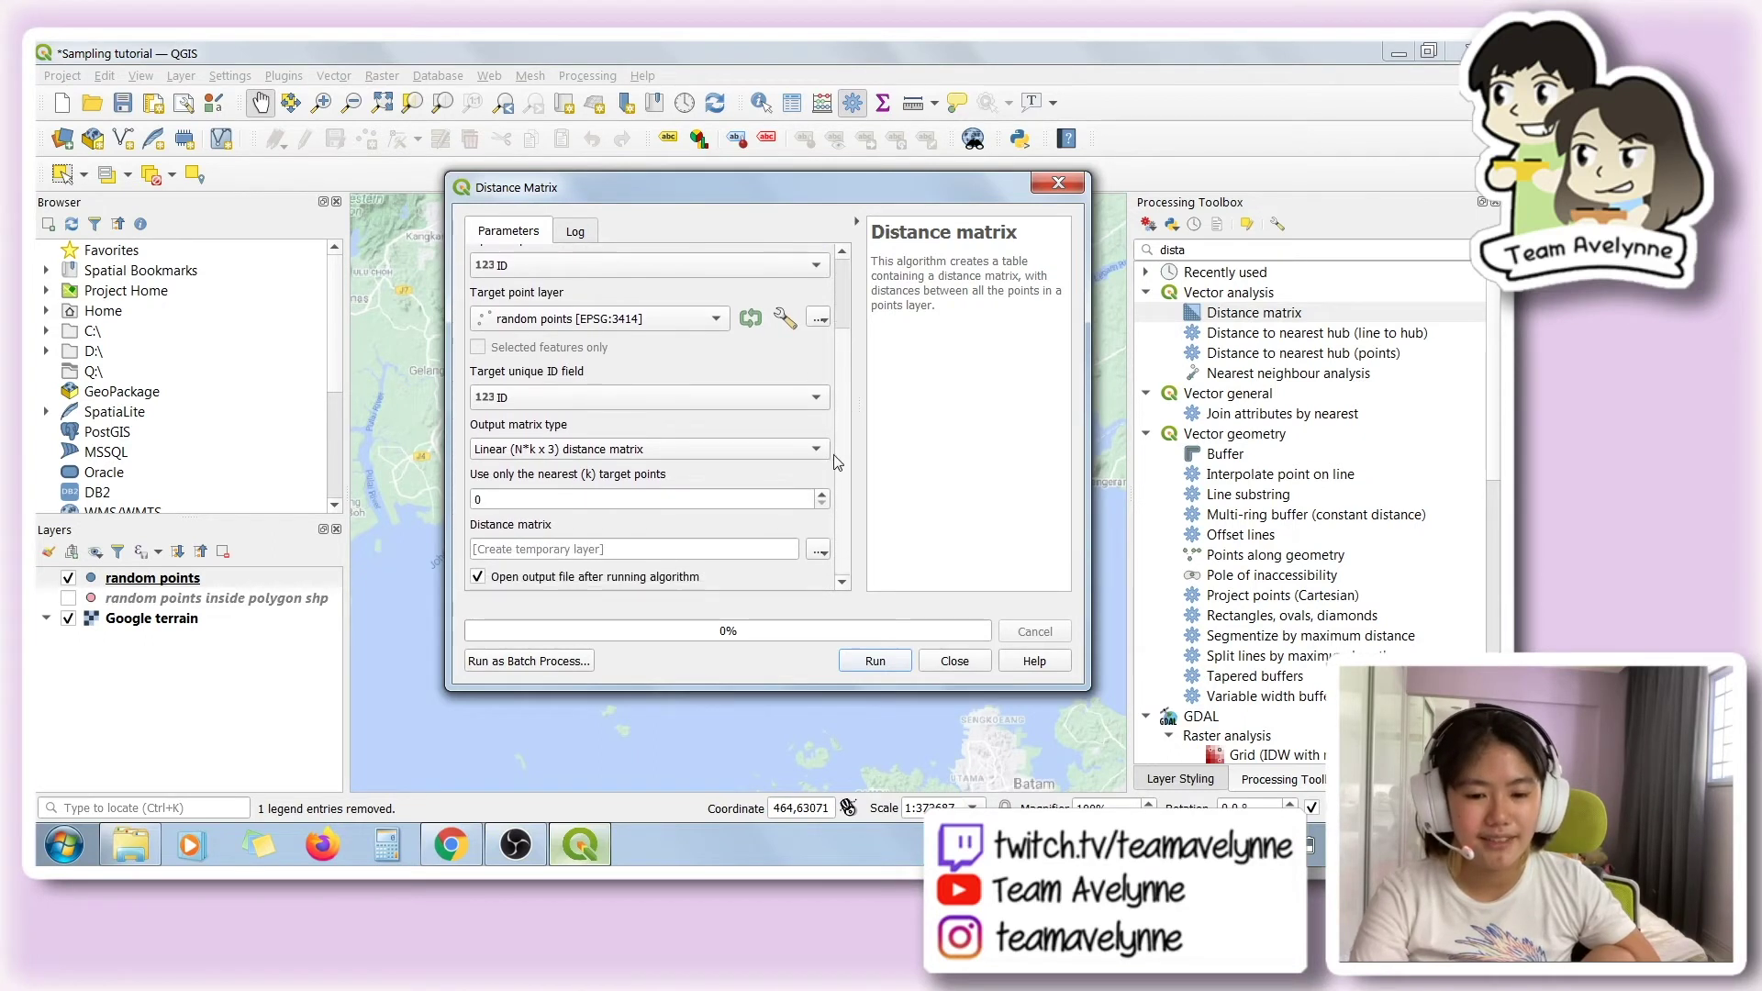
pyautogui.click(519, 499)
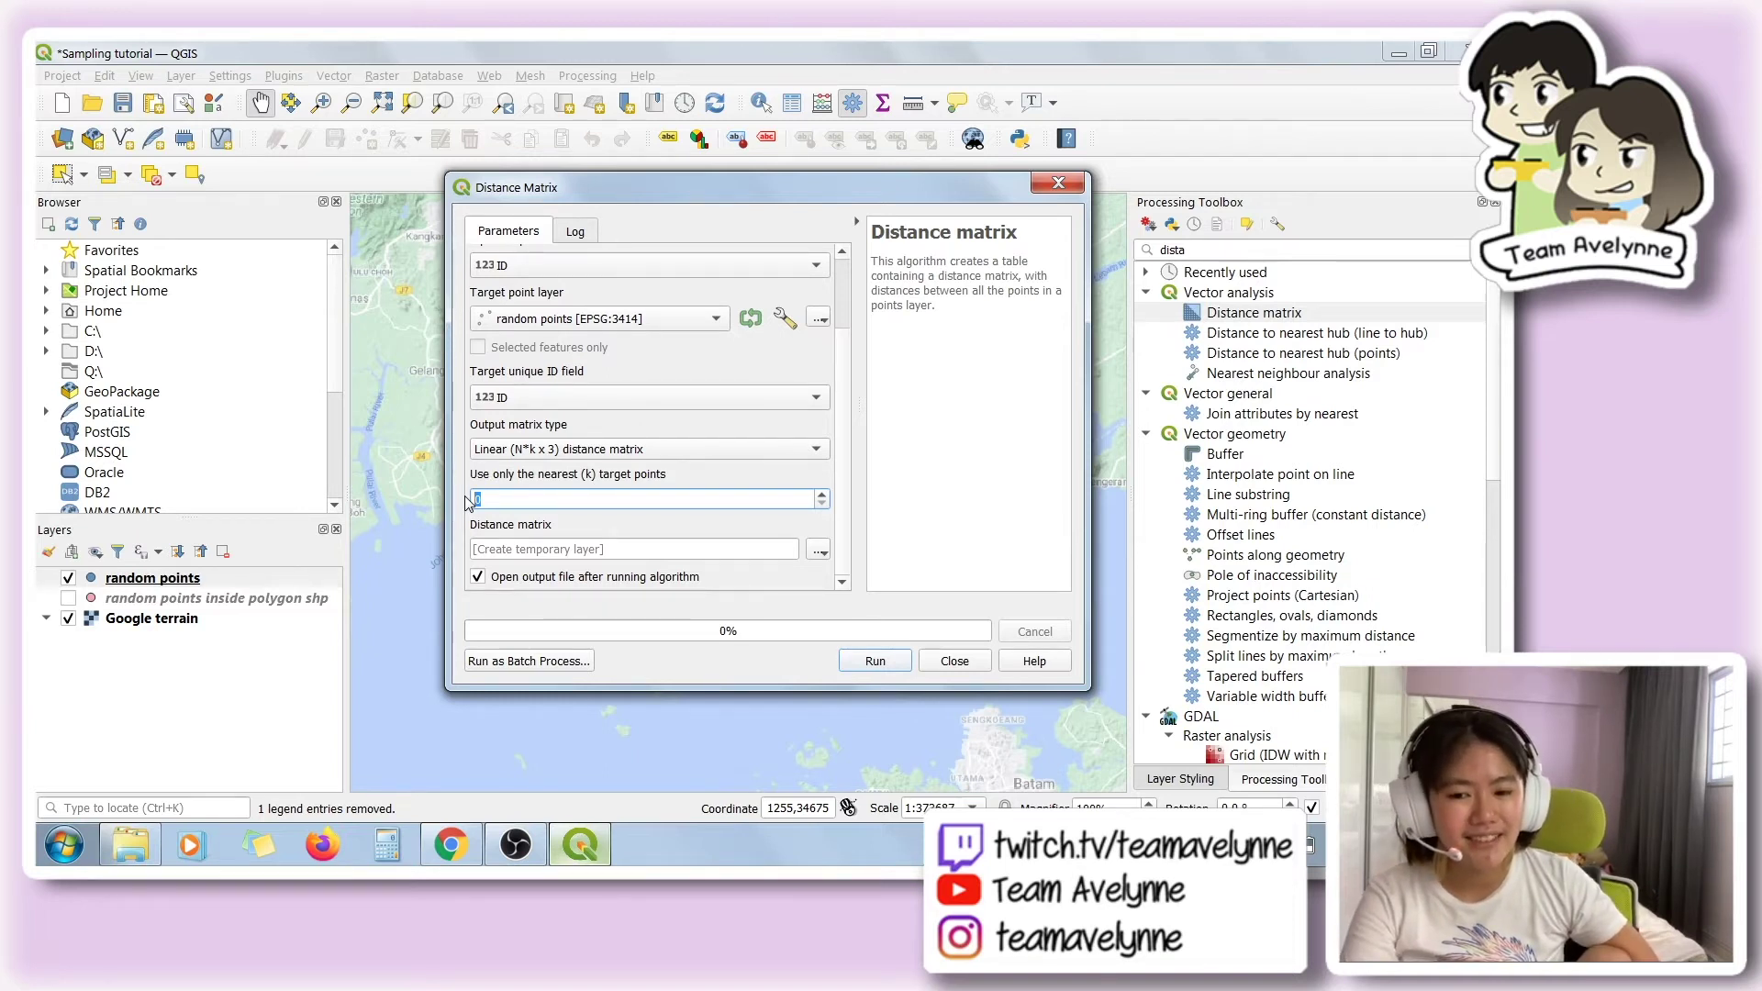
pyautogui.write('1')
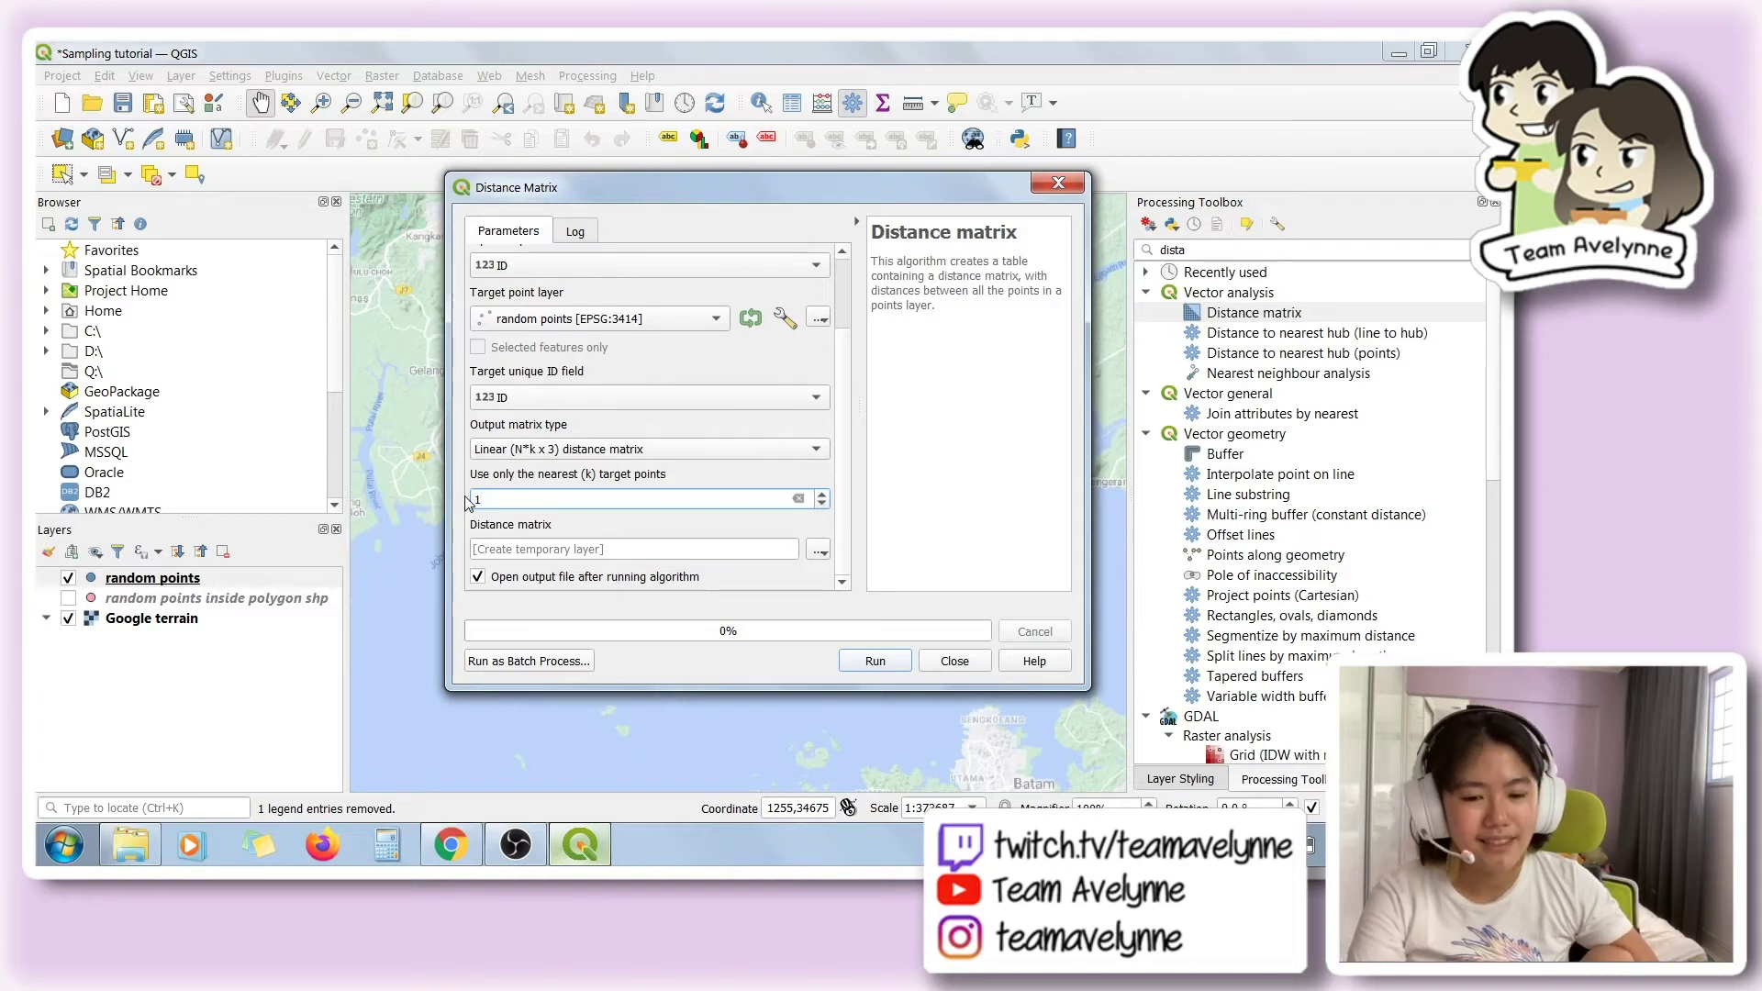
pyautogui.click(904, 664)
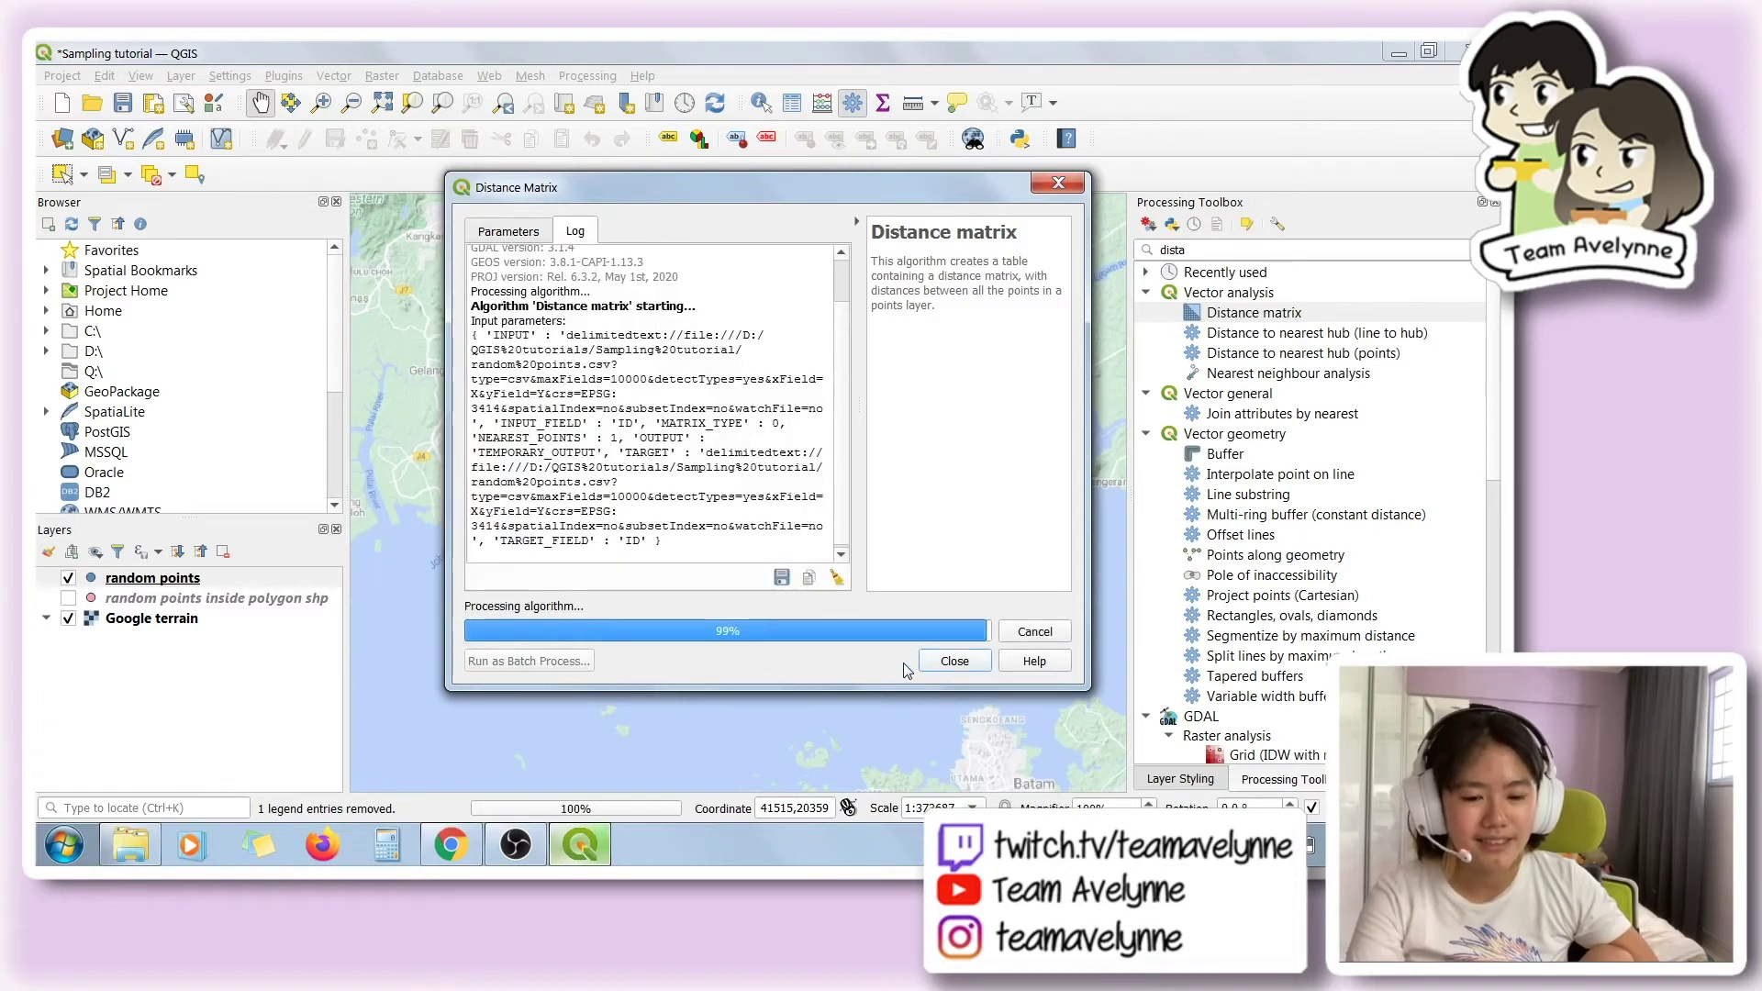
pyautogui.click(936, 661)
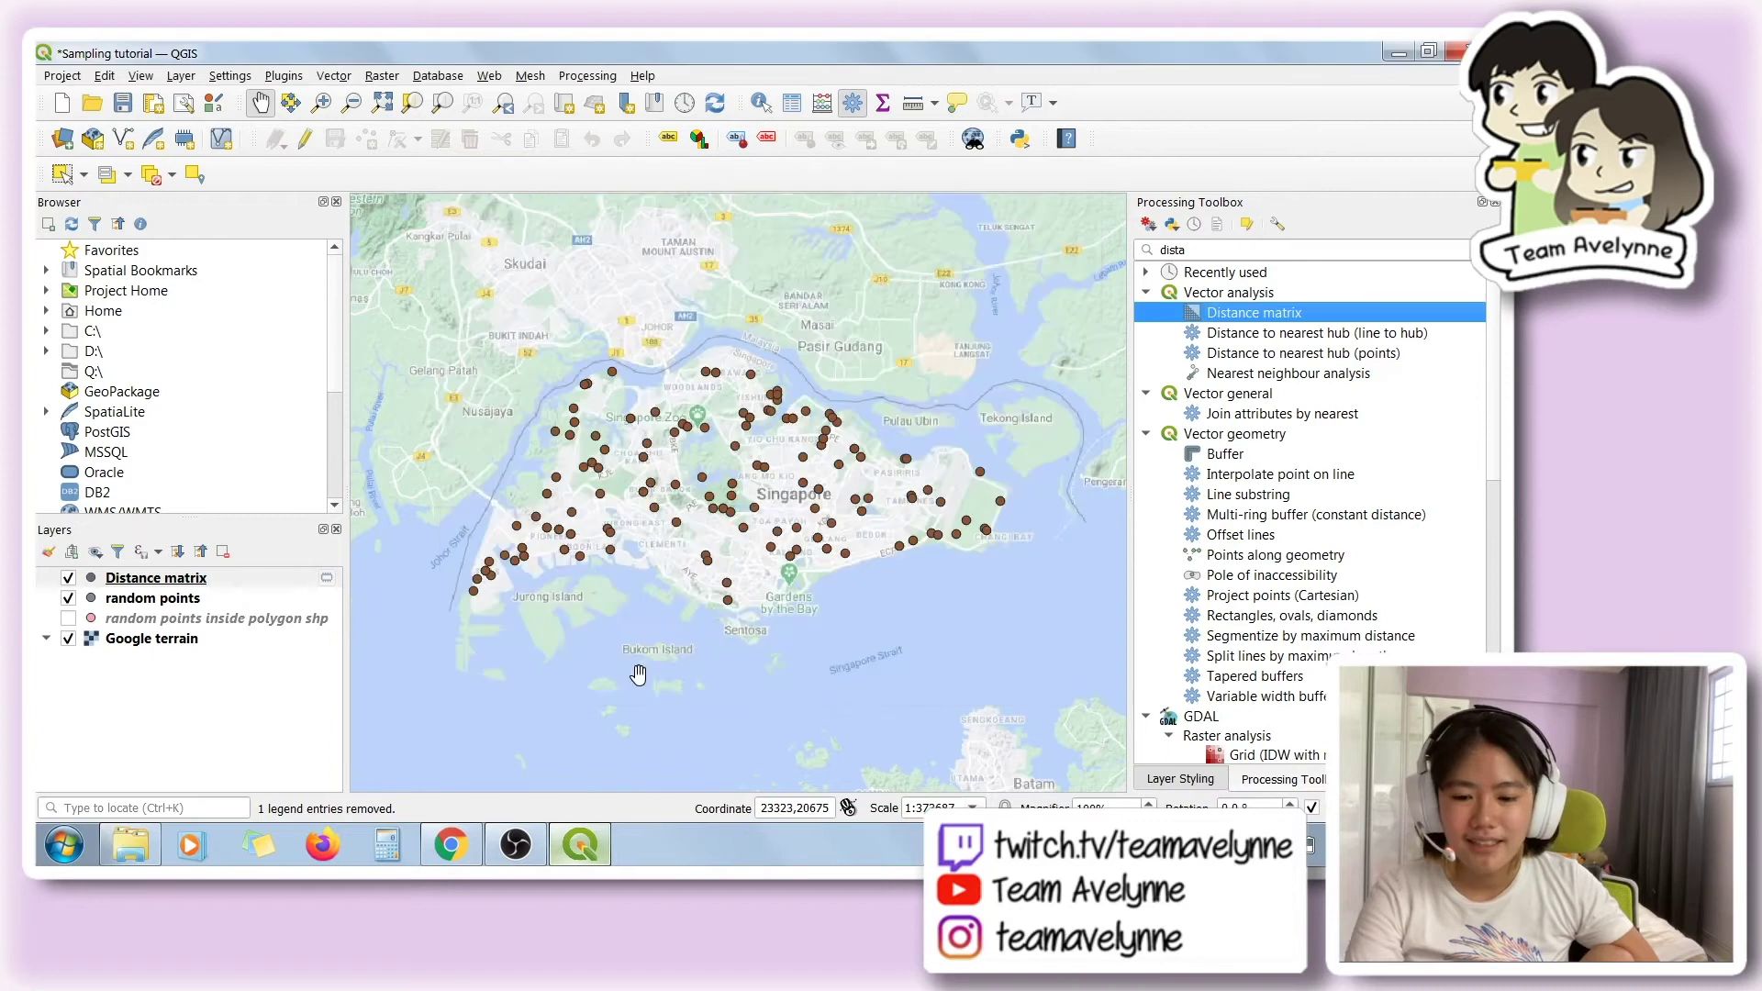
pyautogui.click(69, 598)
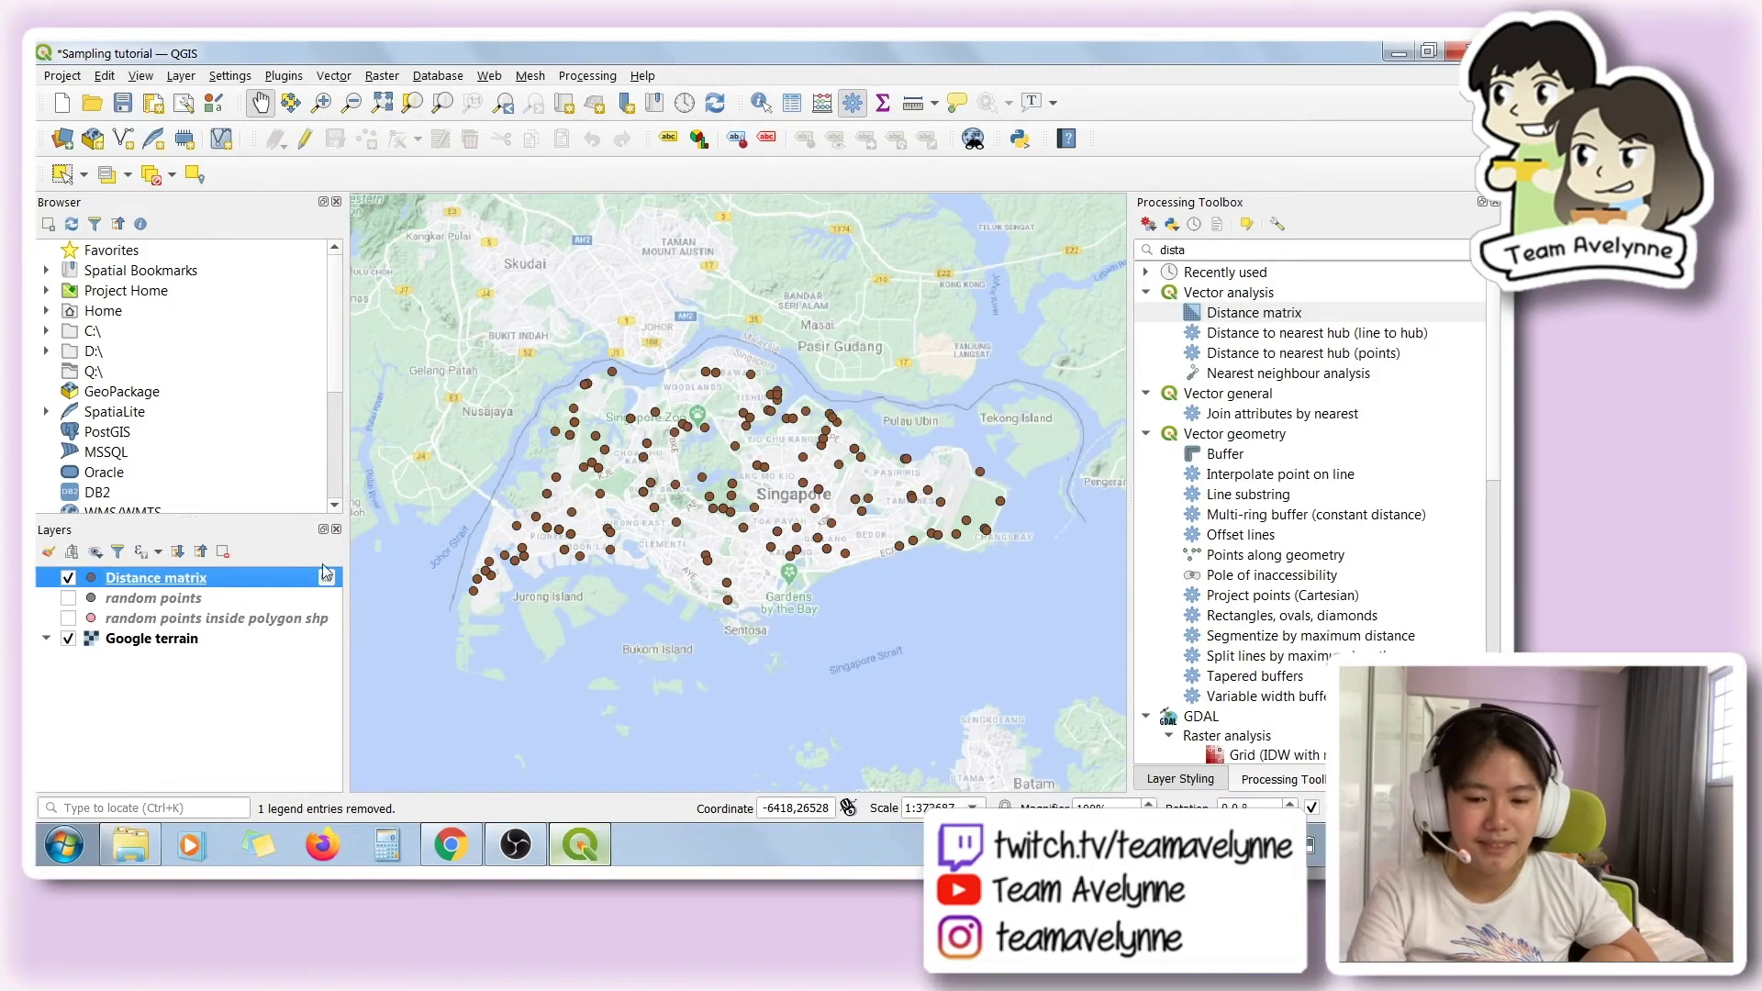
# - Examine the InputID, TargetID and Distance values in the Distance matrix layer's attribute table, then close the table
pyautogui.click(791, 102)
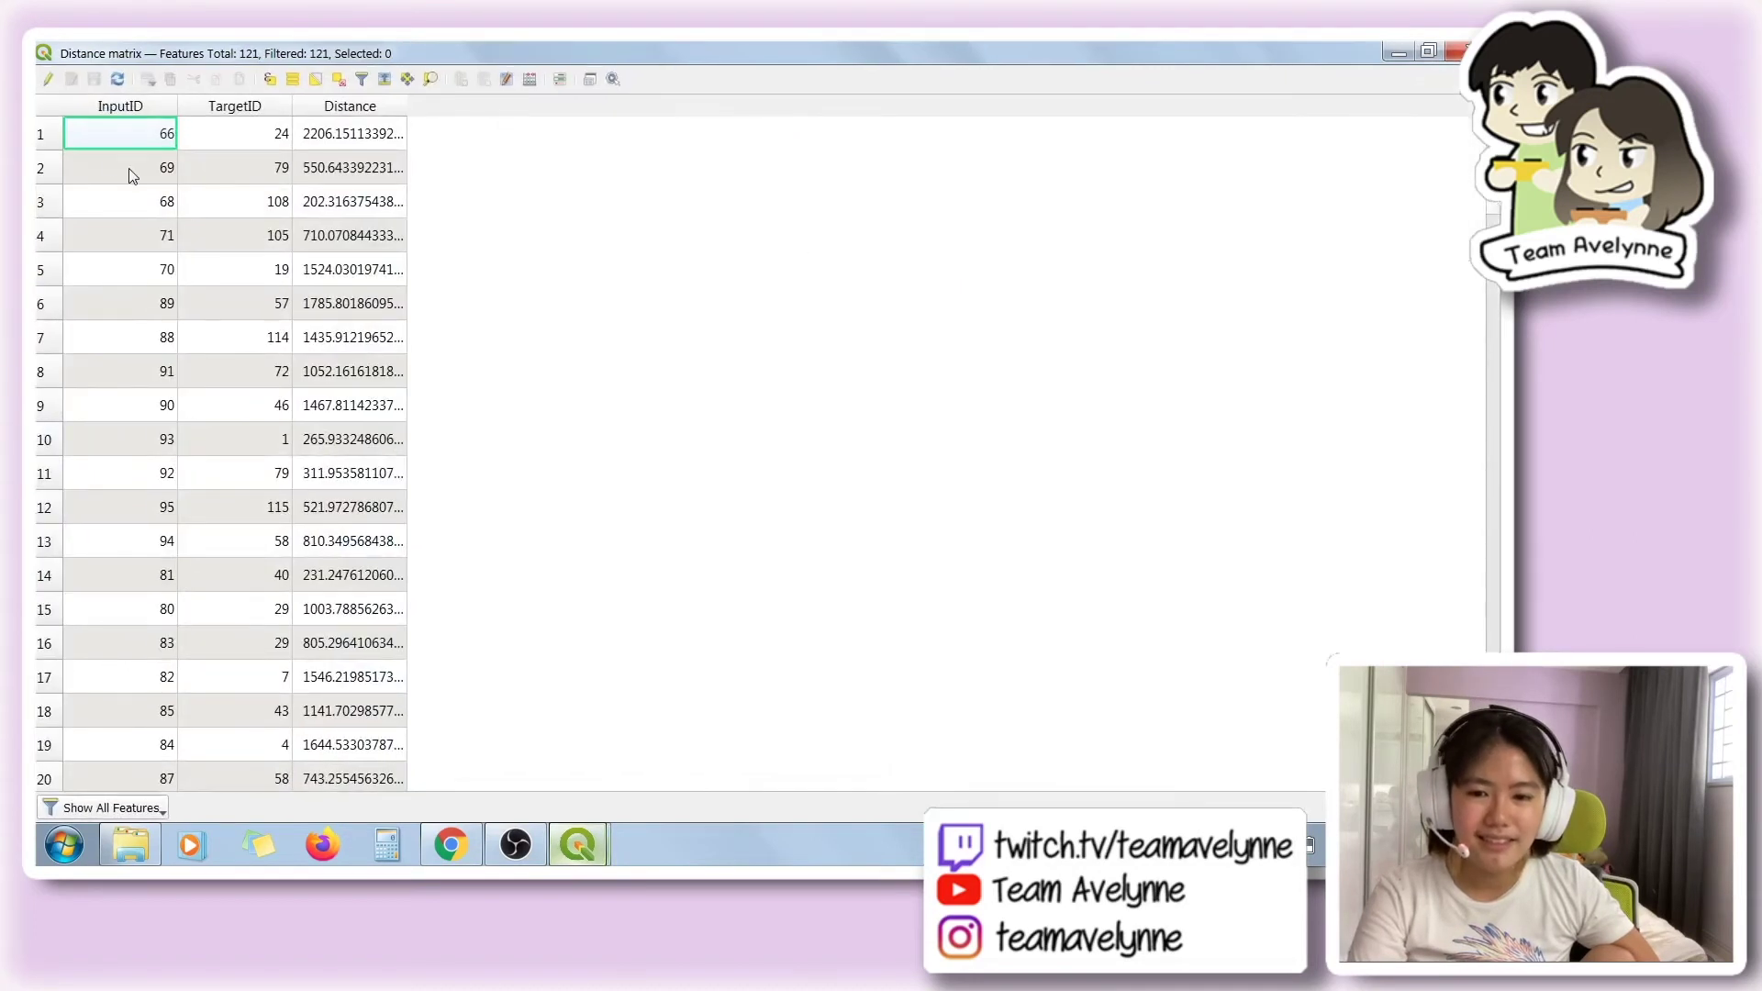
pyautogui.click(202, 138)
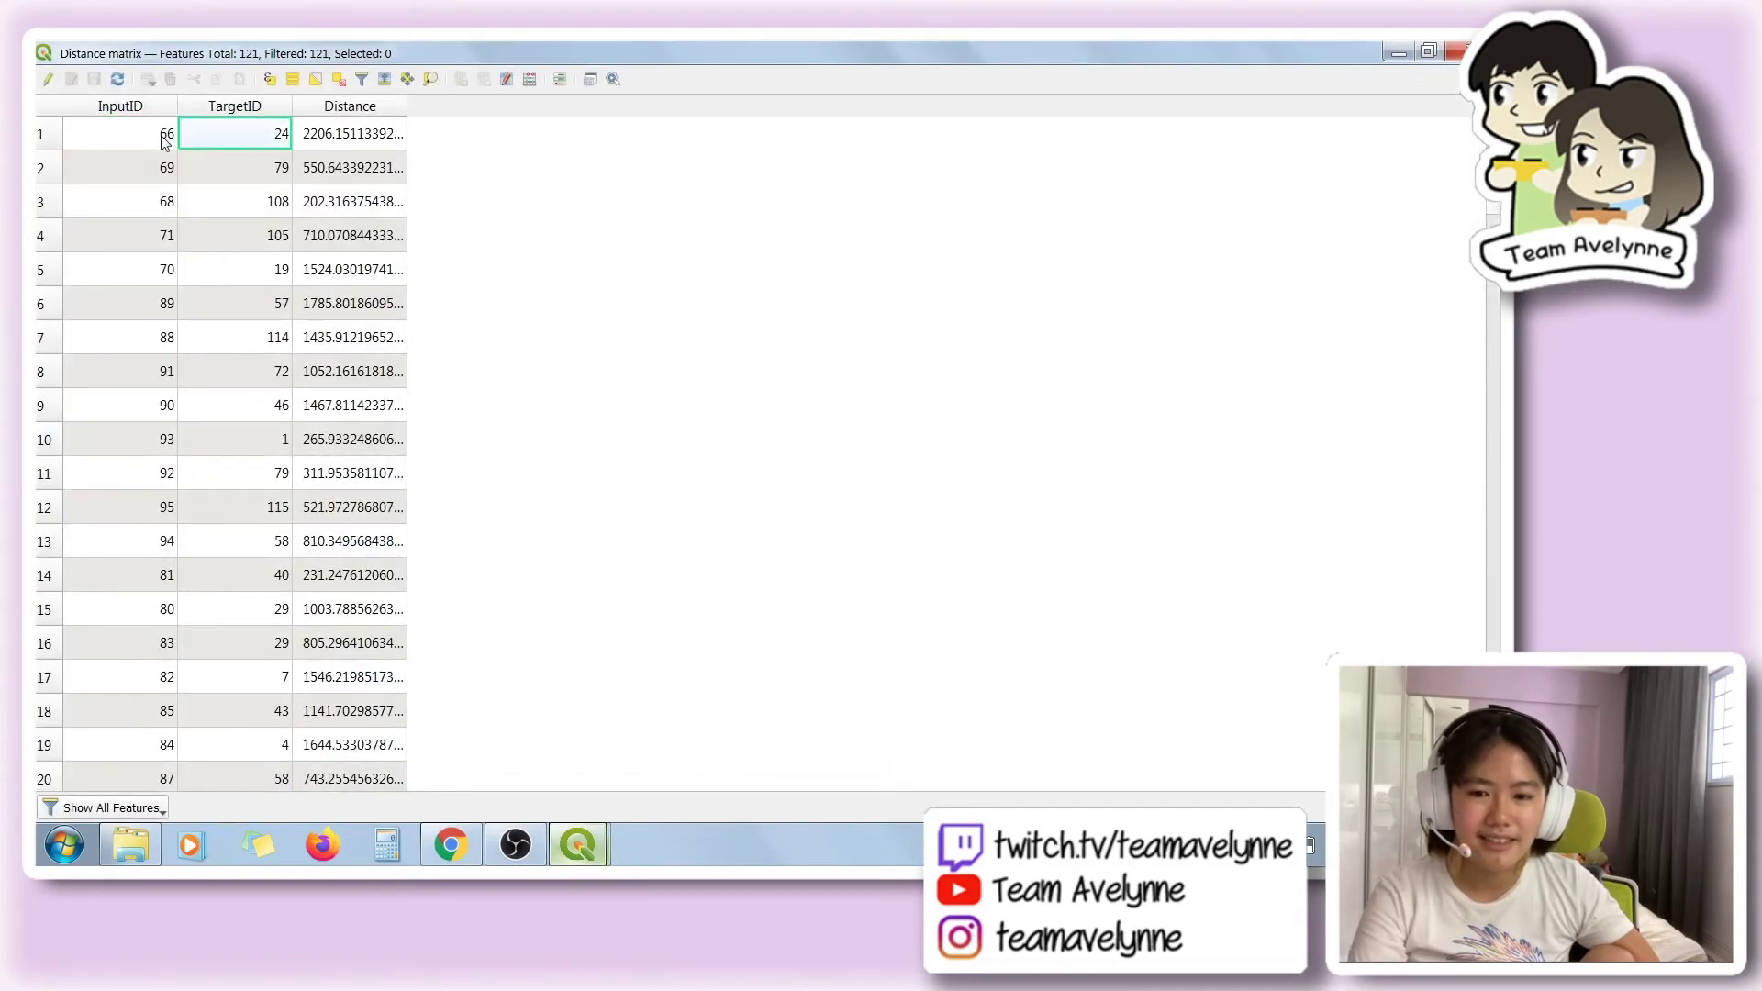
pyautogui.click(306, 141)
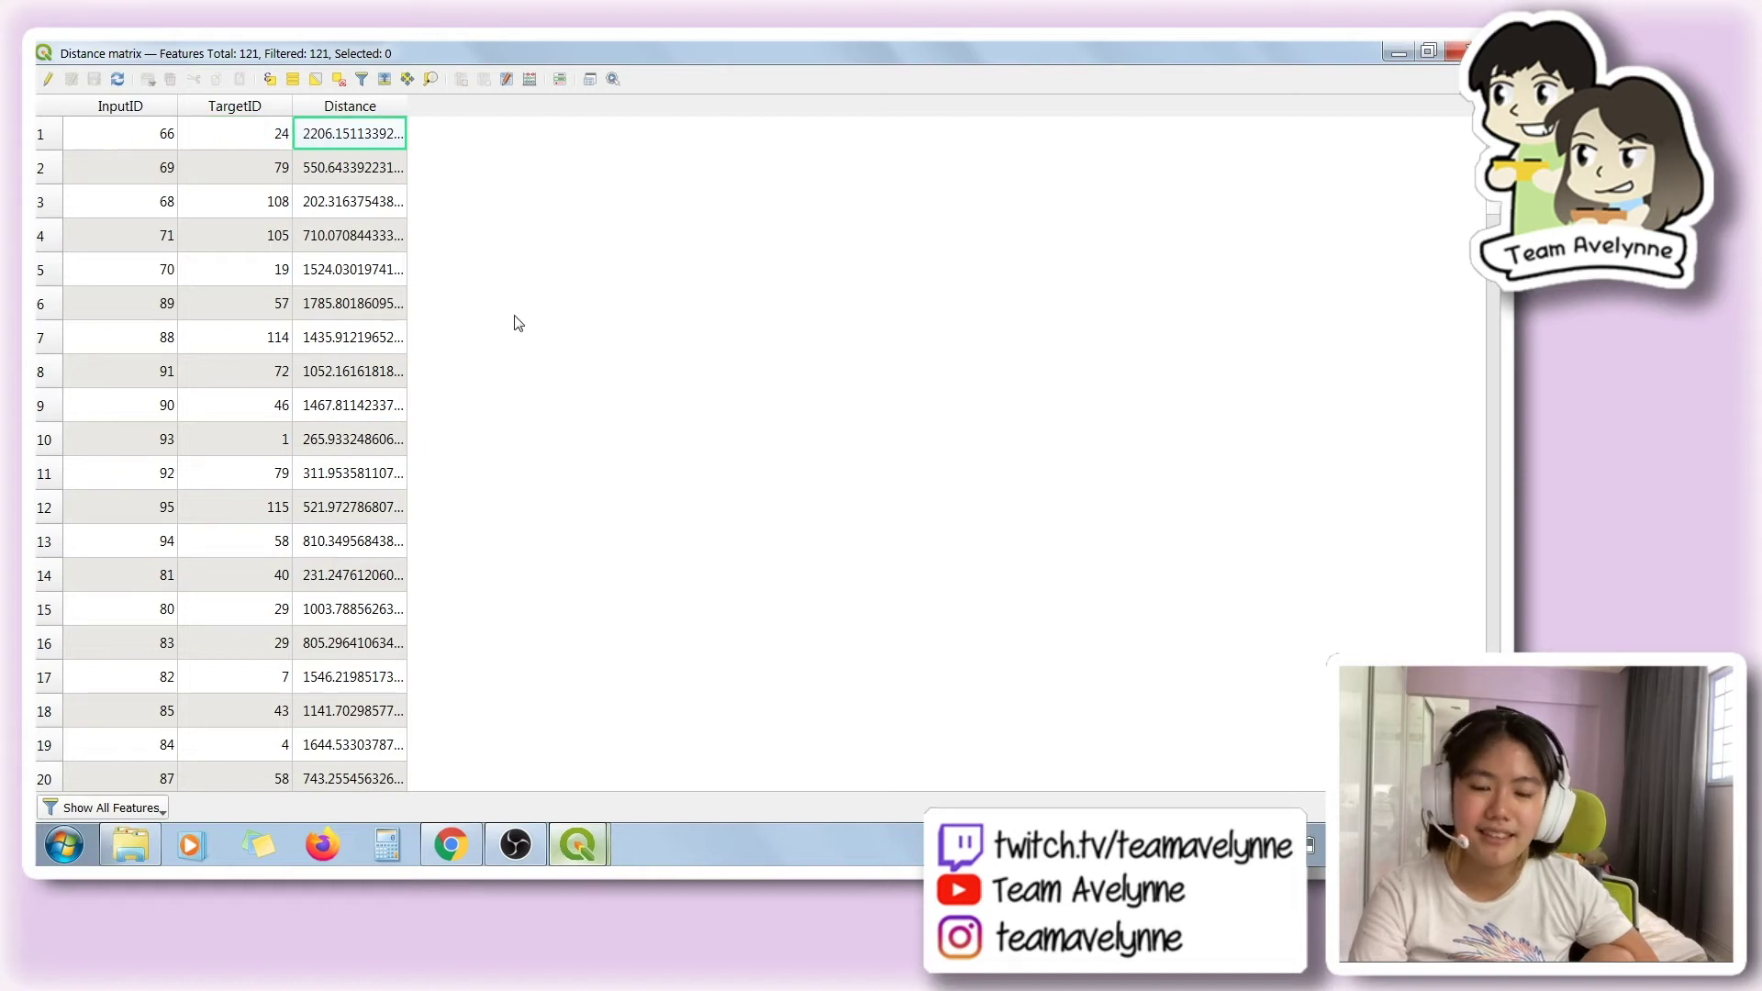
pyautogui.click(168, 137)
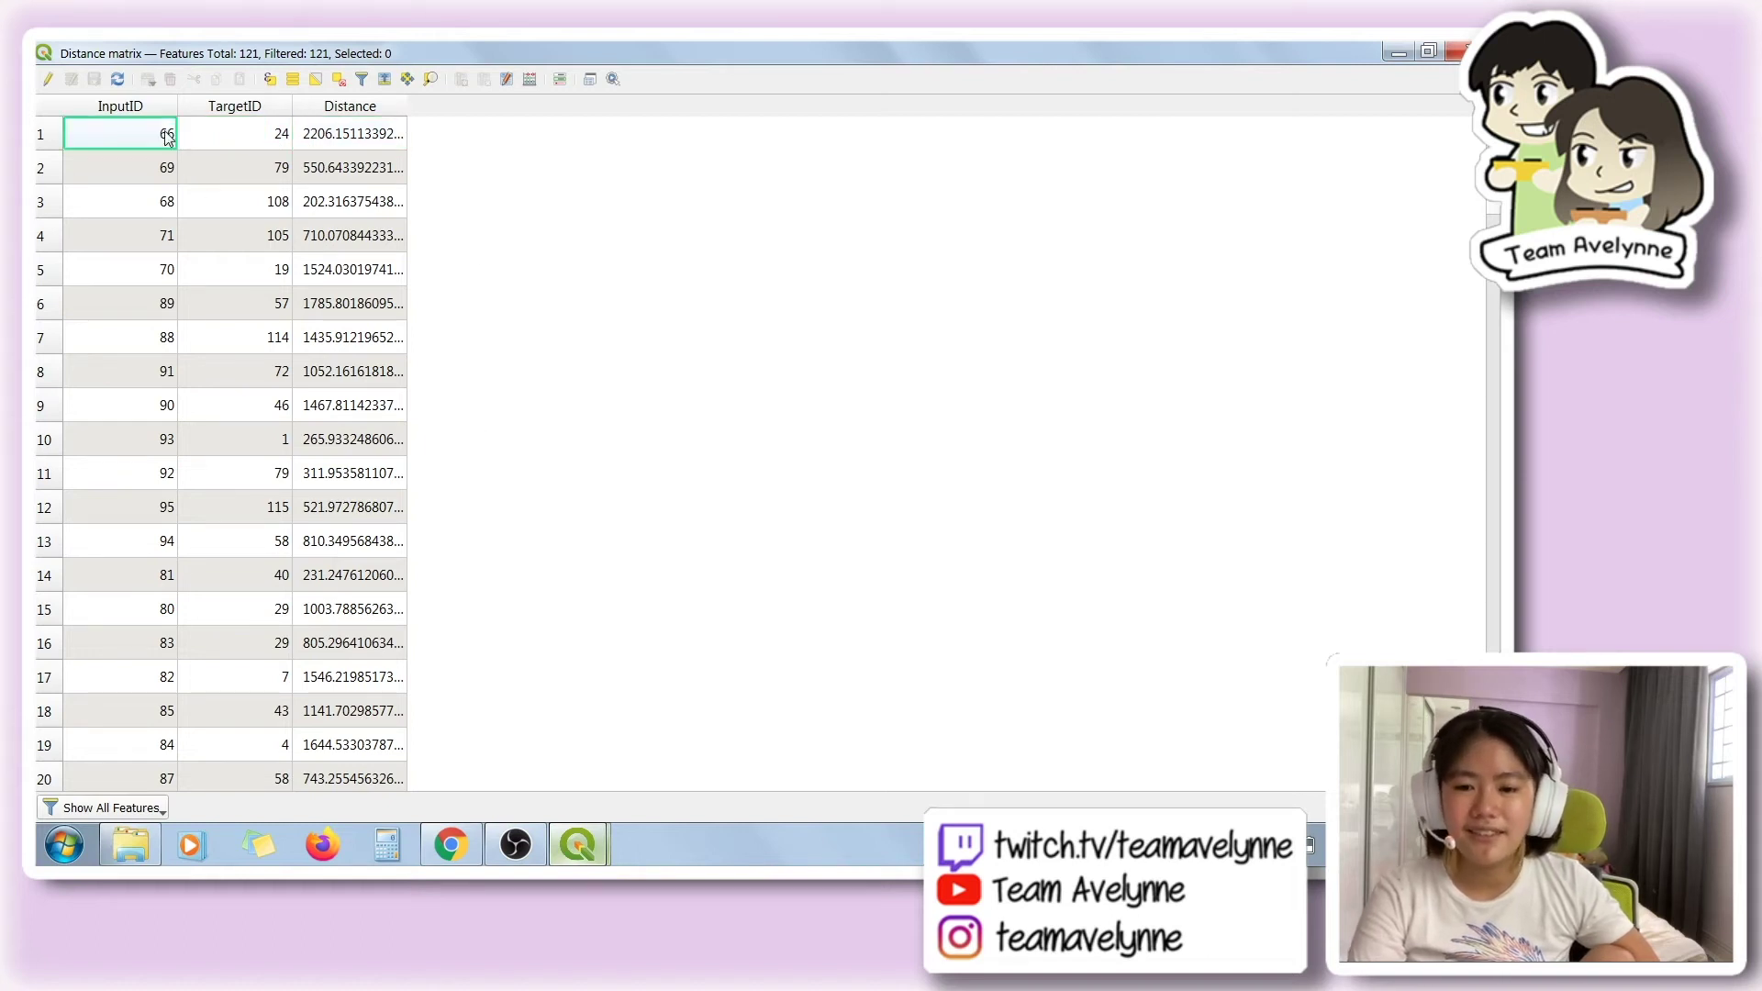
pyautogui.click(220, 142)
pyautogui.click(373, 145)
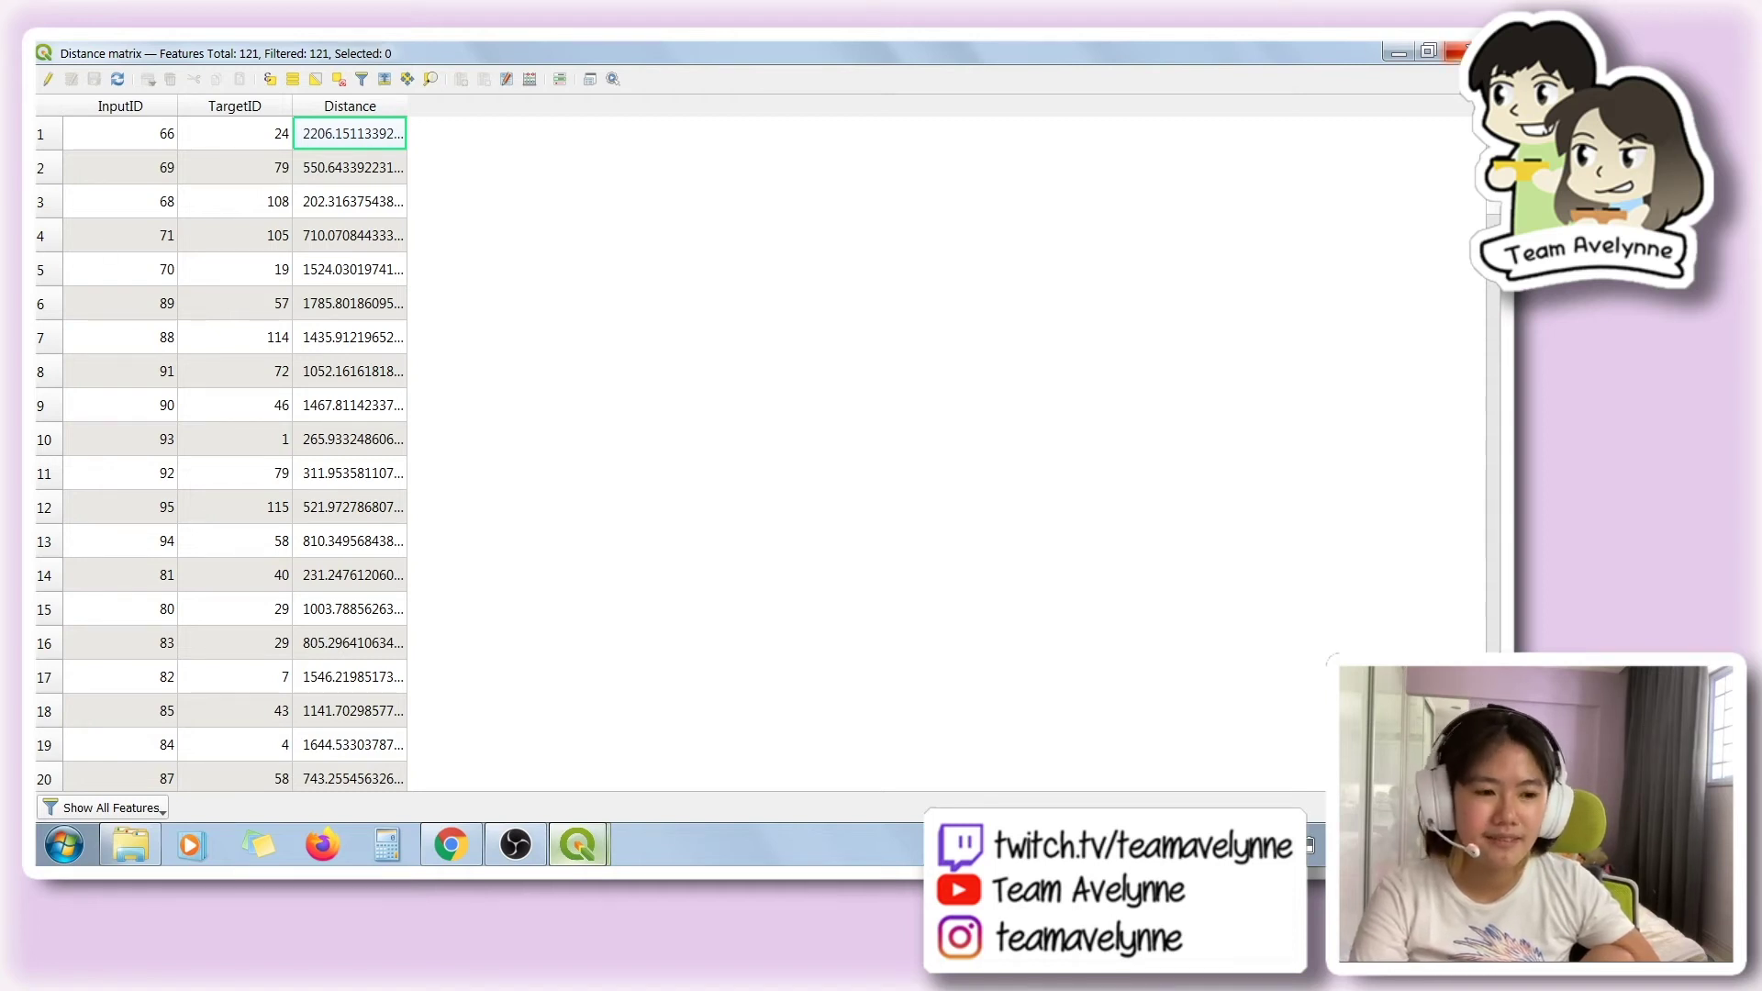
pyautogui.click(1456, 51)
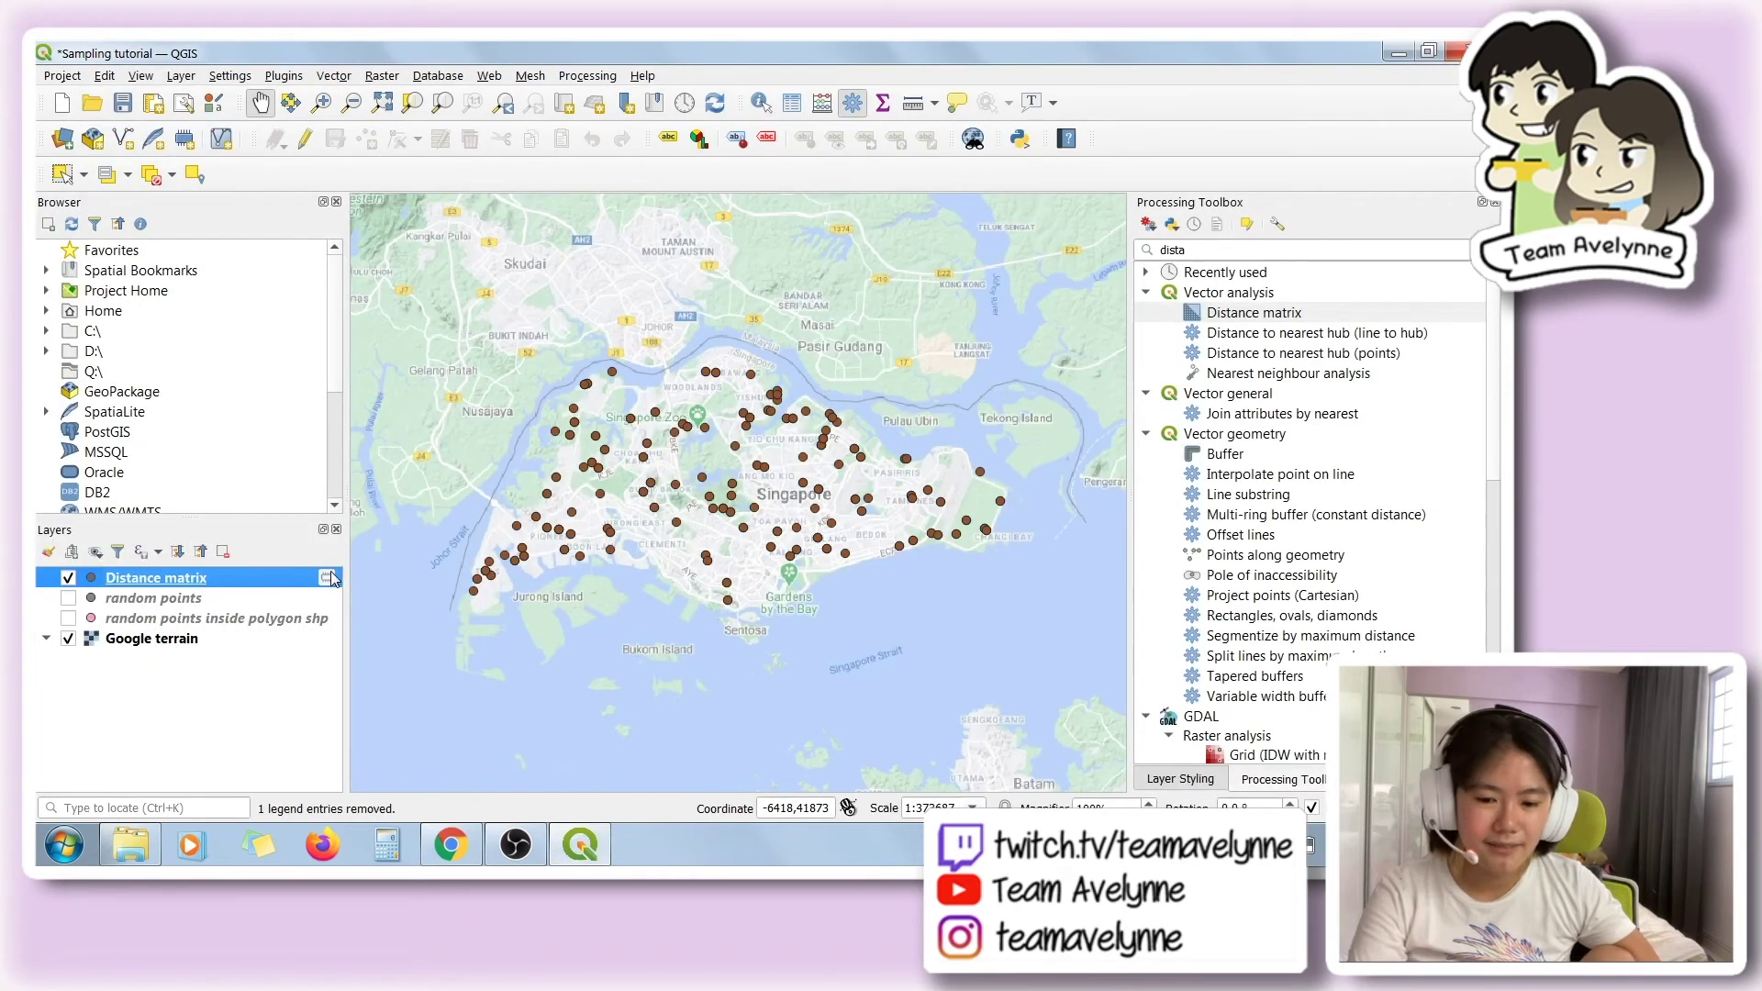
# - Save the temporary Distance matrix layer as an ESRI Shapefile named "distance matrix" in the Sampling tutorial folder
pyautogui.click(325, 579)
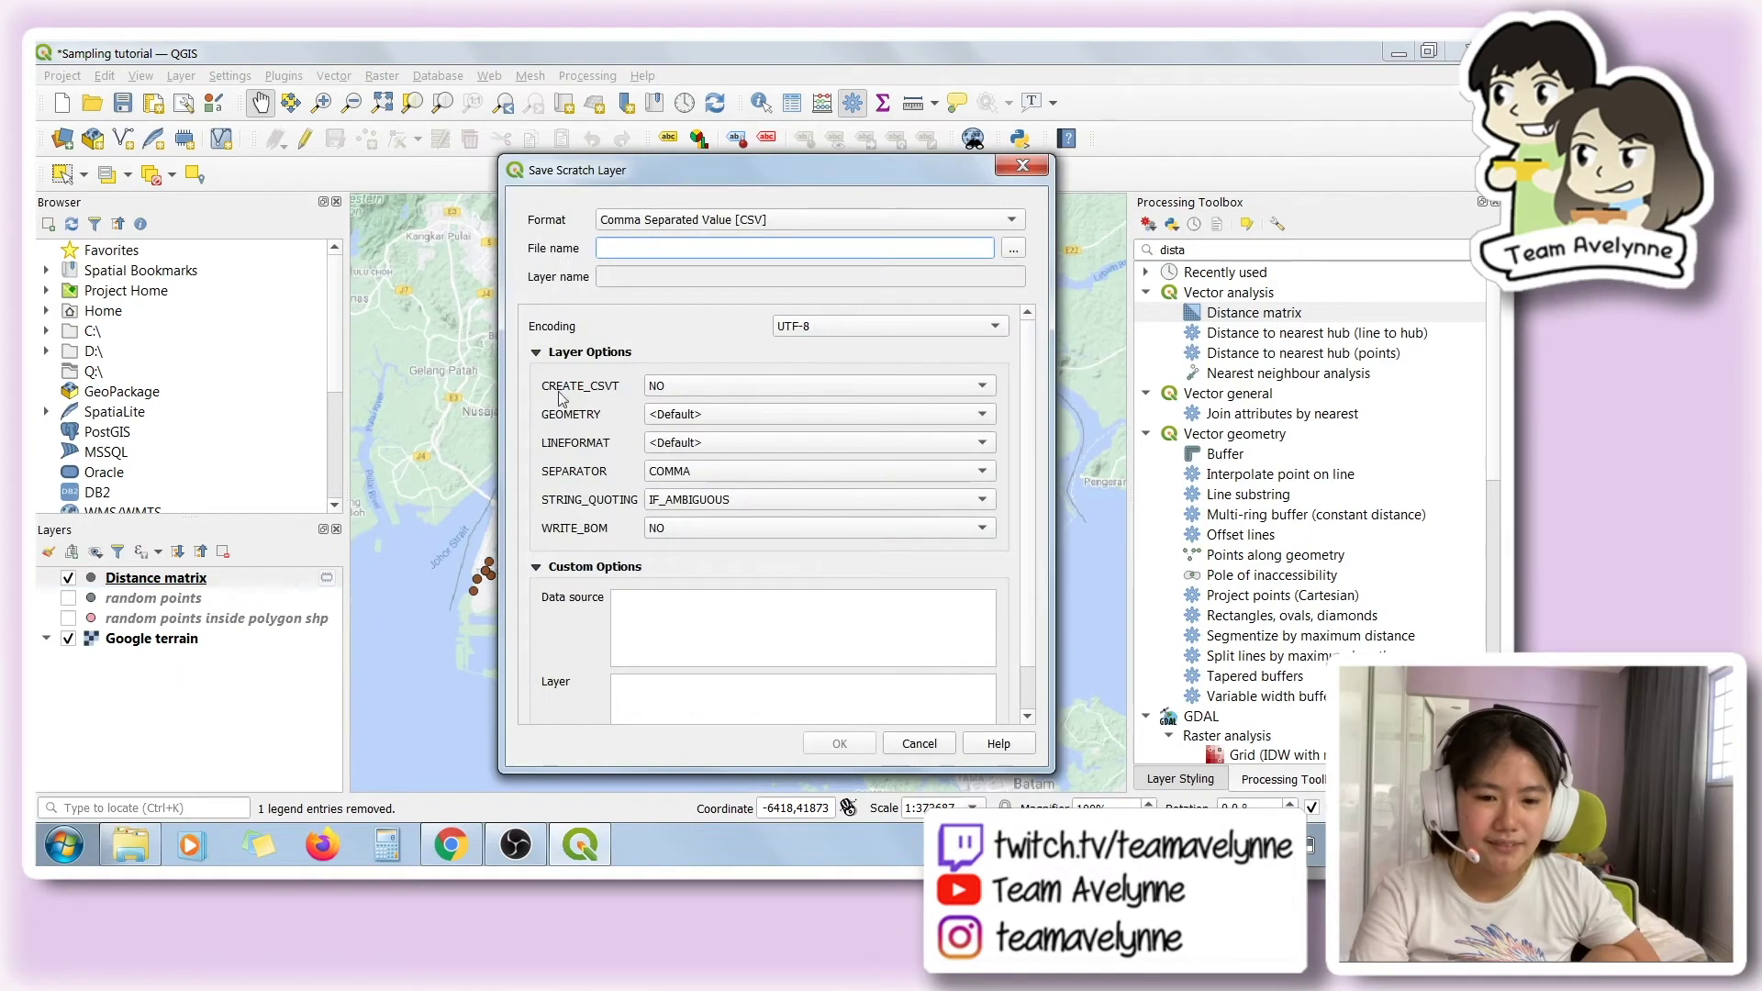
pyautogui.click(1014, 252)
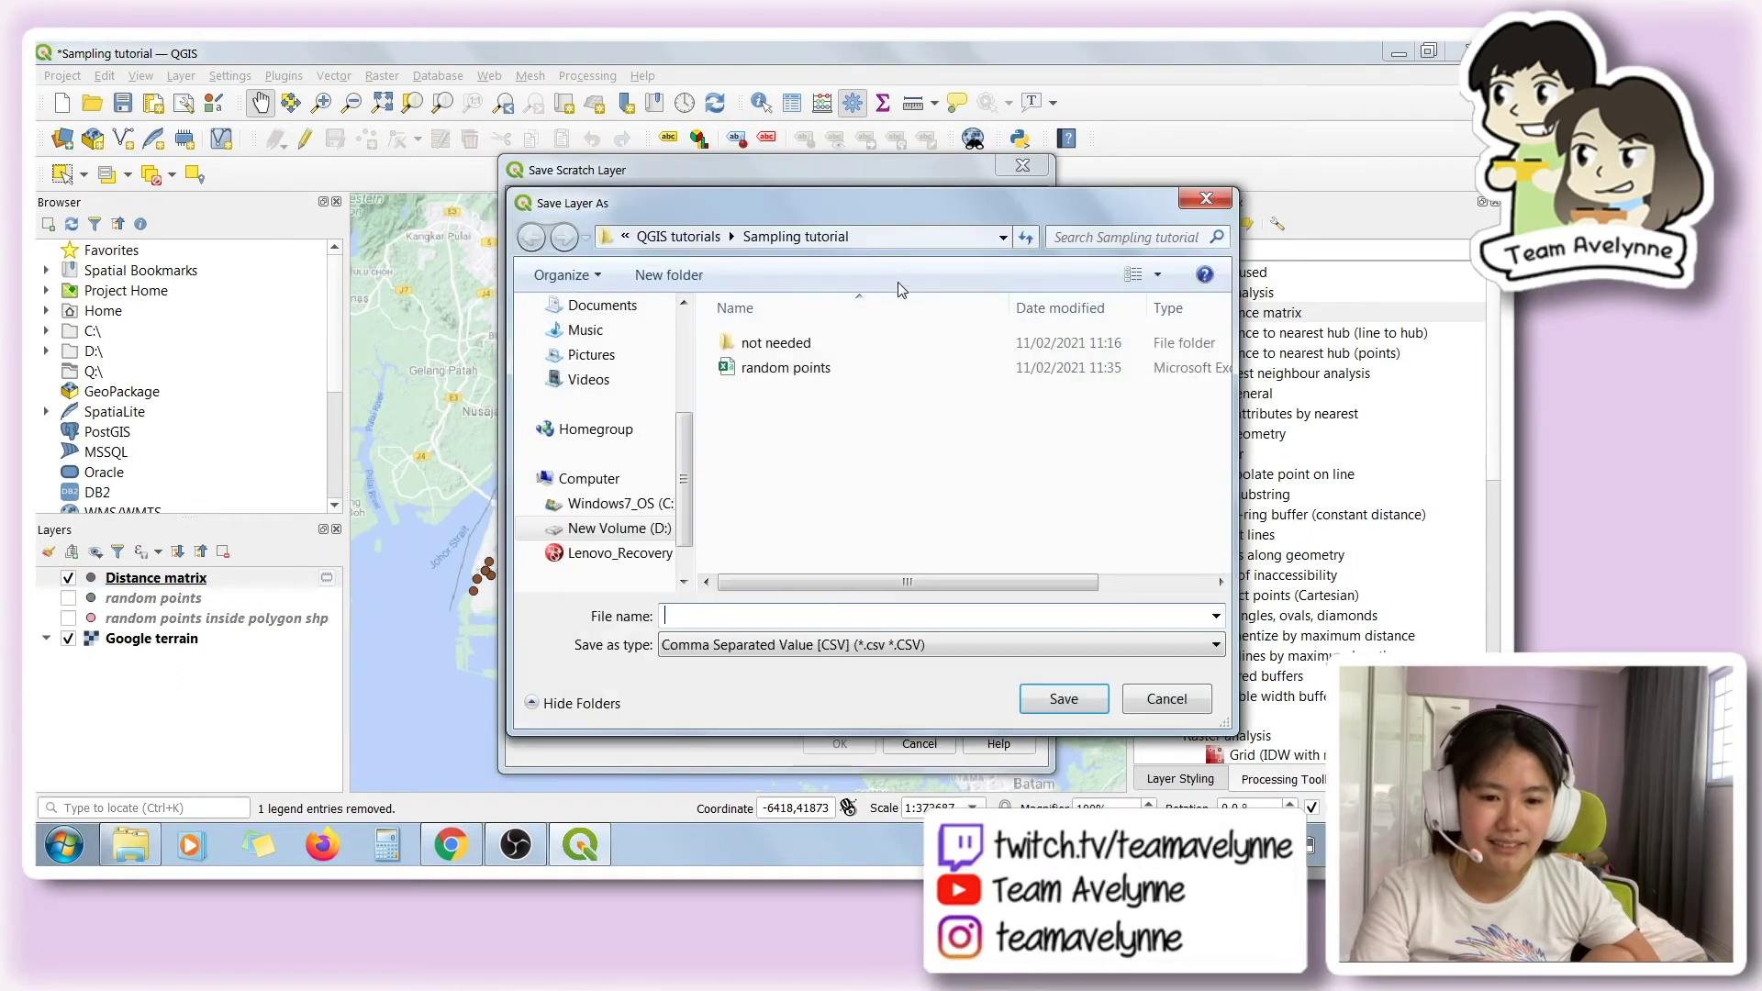
pyautogui.write('distance at')
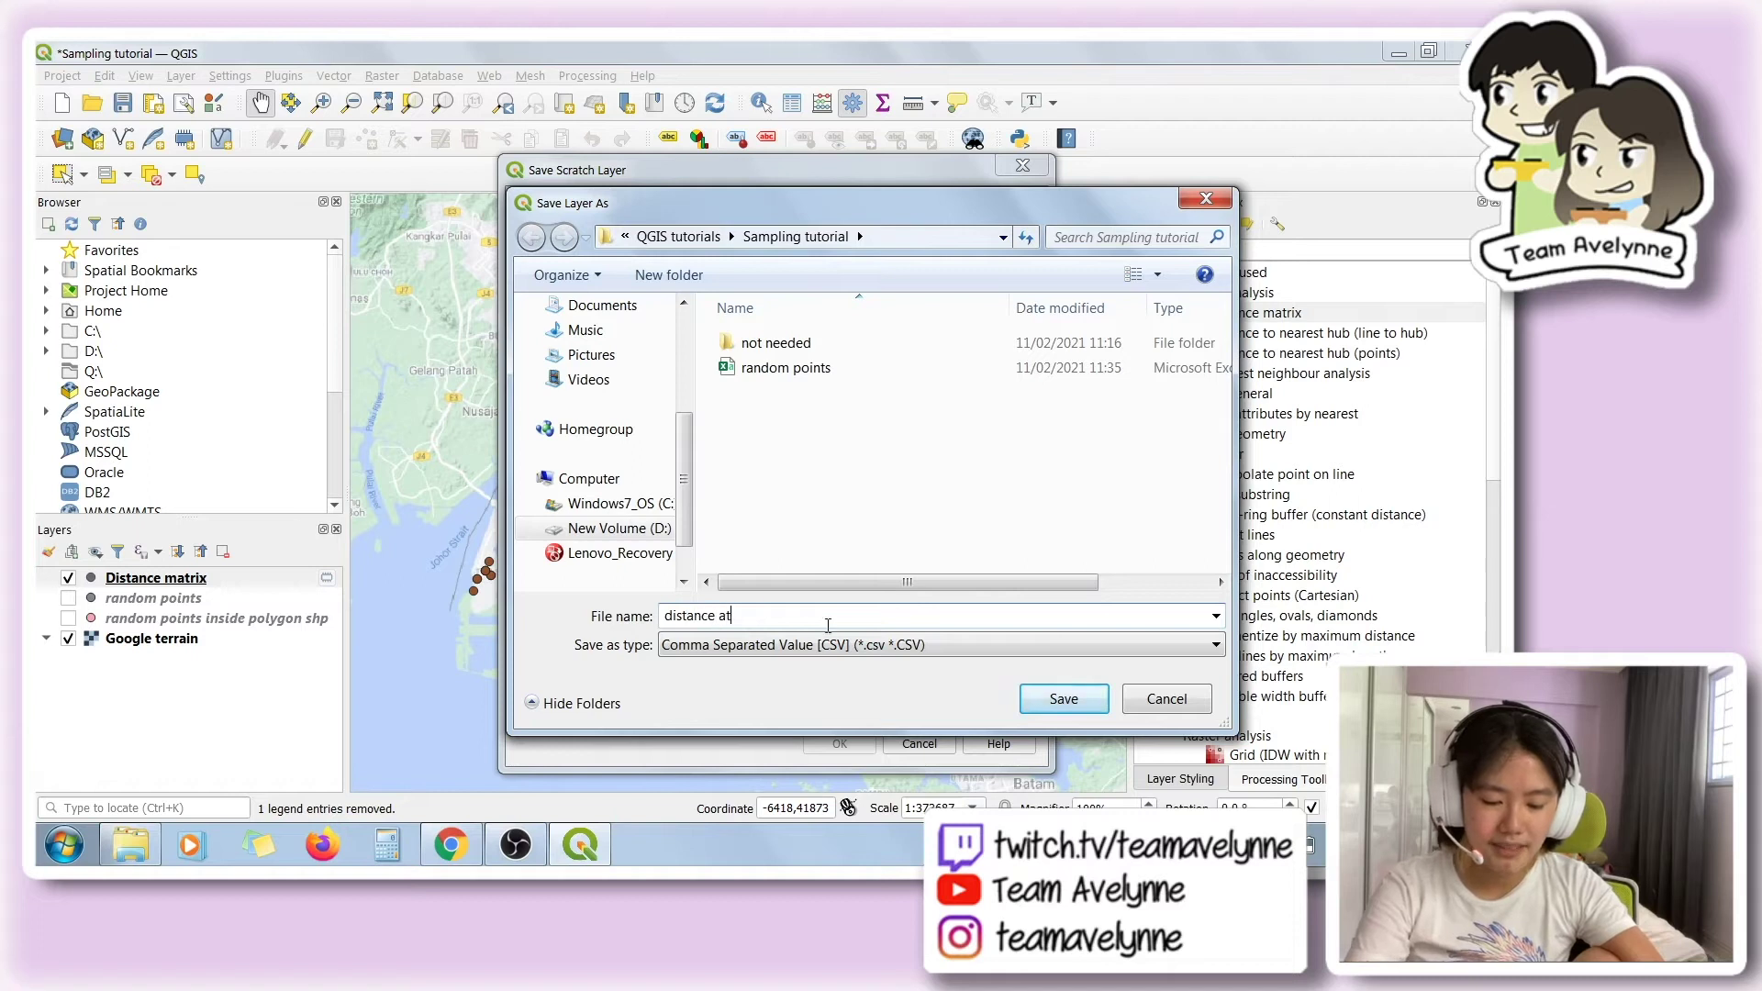
pyautogui.press('BackSpace')
pyautogui.press('BackSpace')
pyautogui.press('BackSpace')
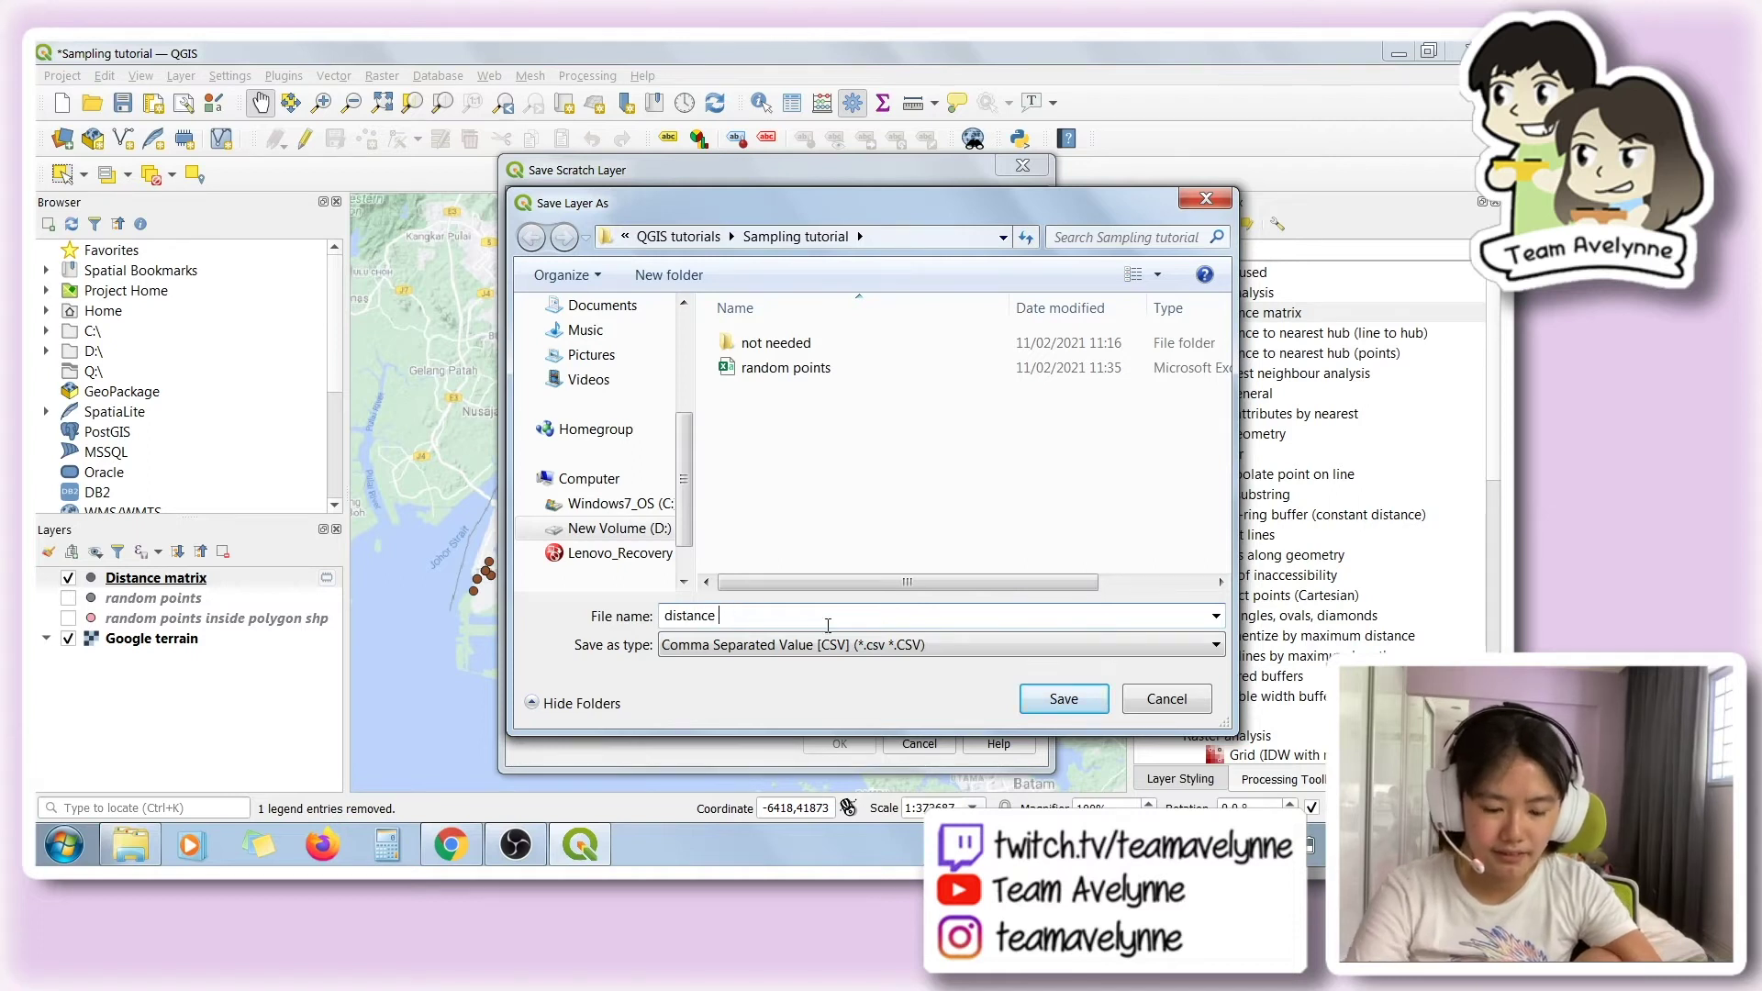
pyautogui.write('trix')
pyautogui.press('Return')
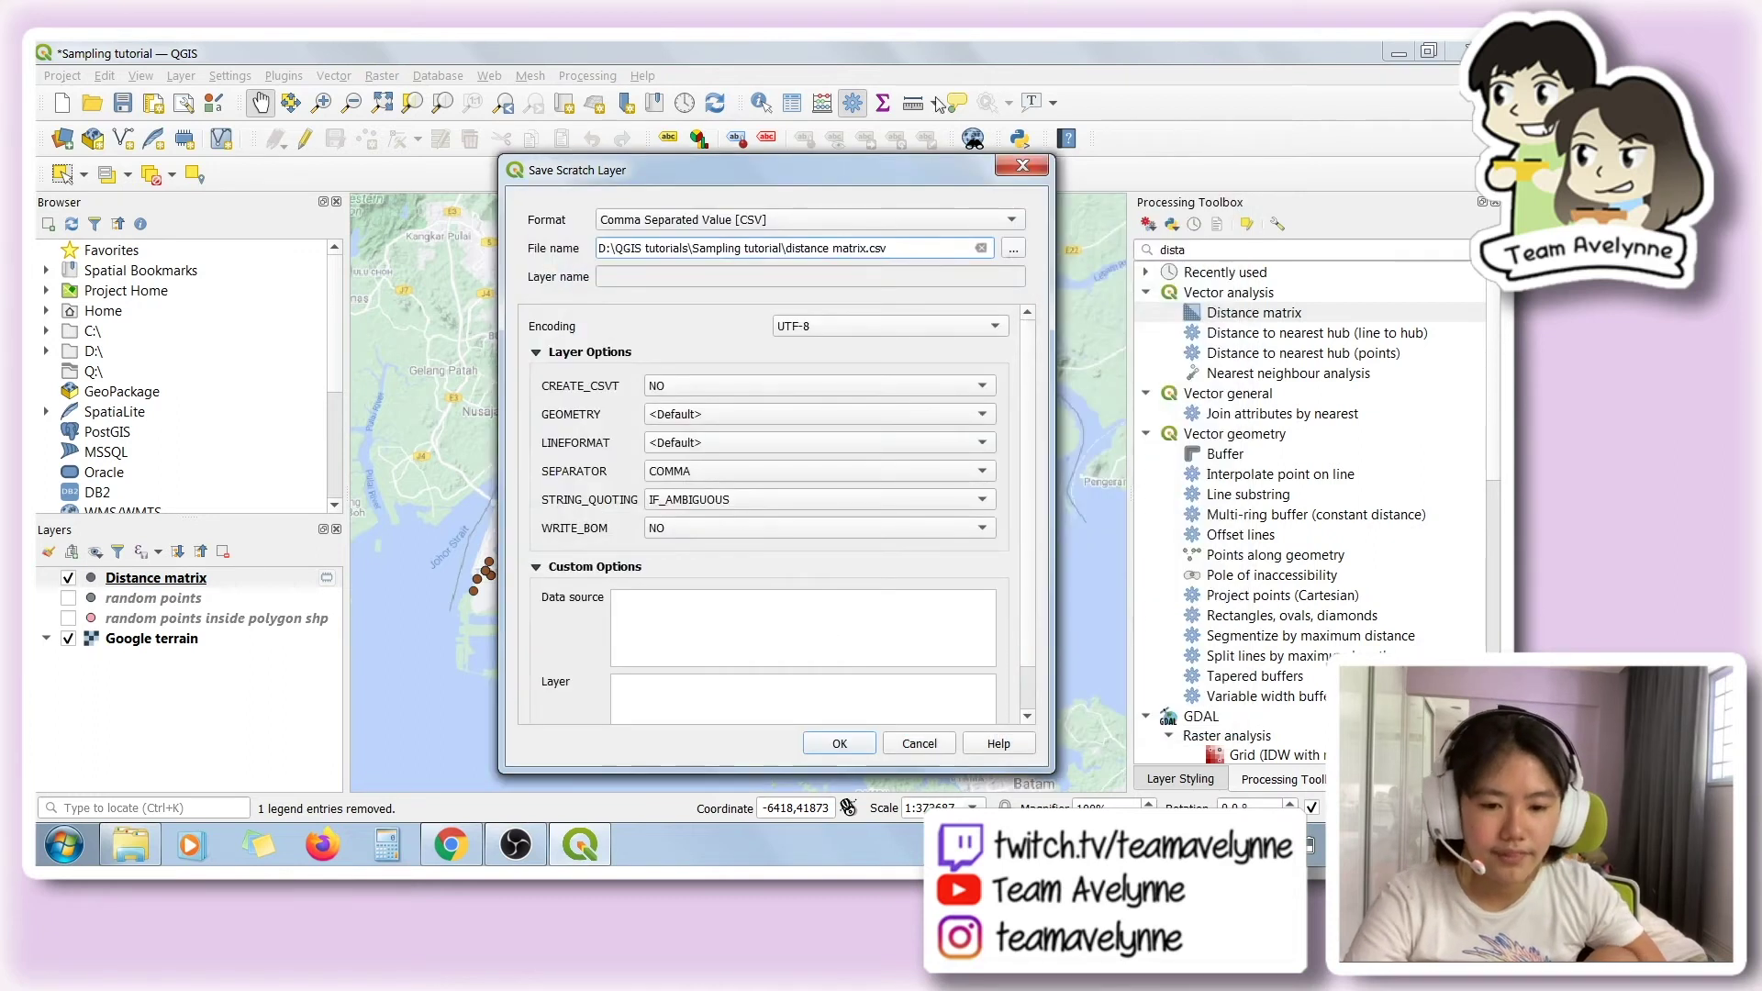
pyautogui.click(1004, 225)
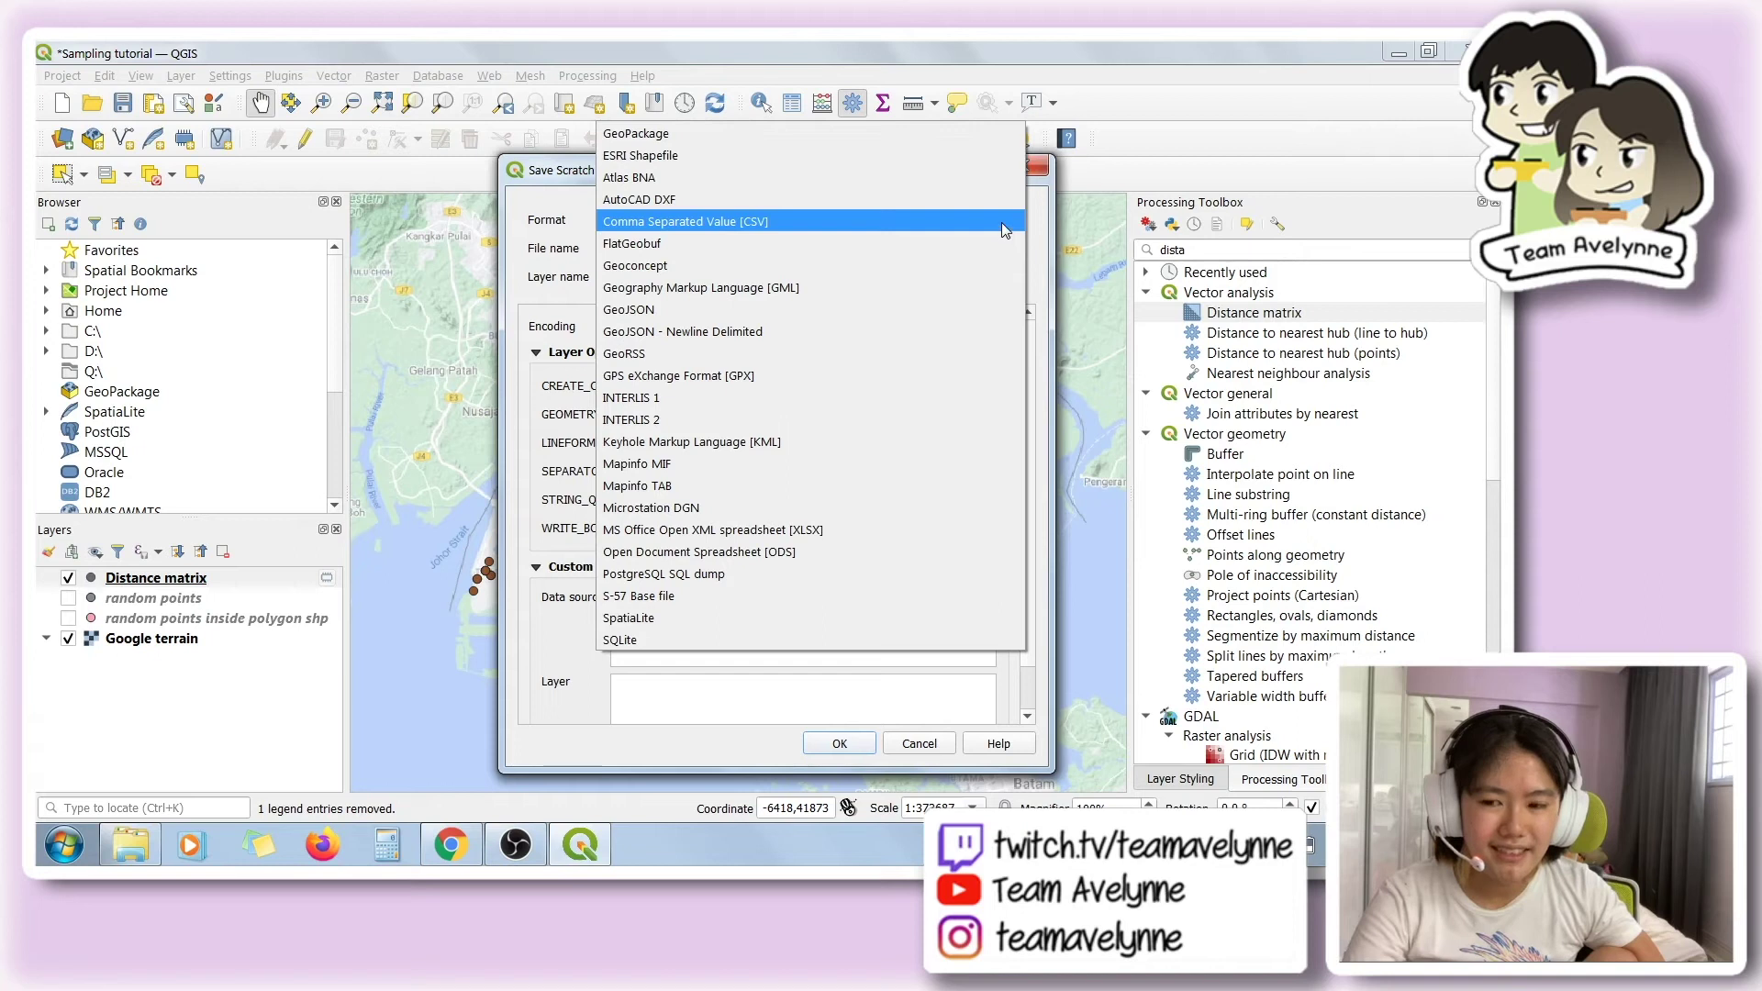
pyautogui.click(987, 157)
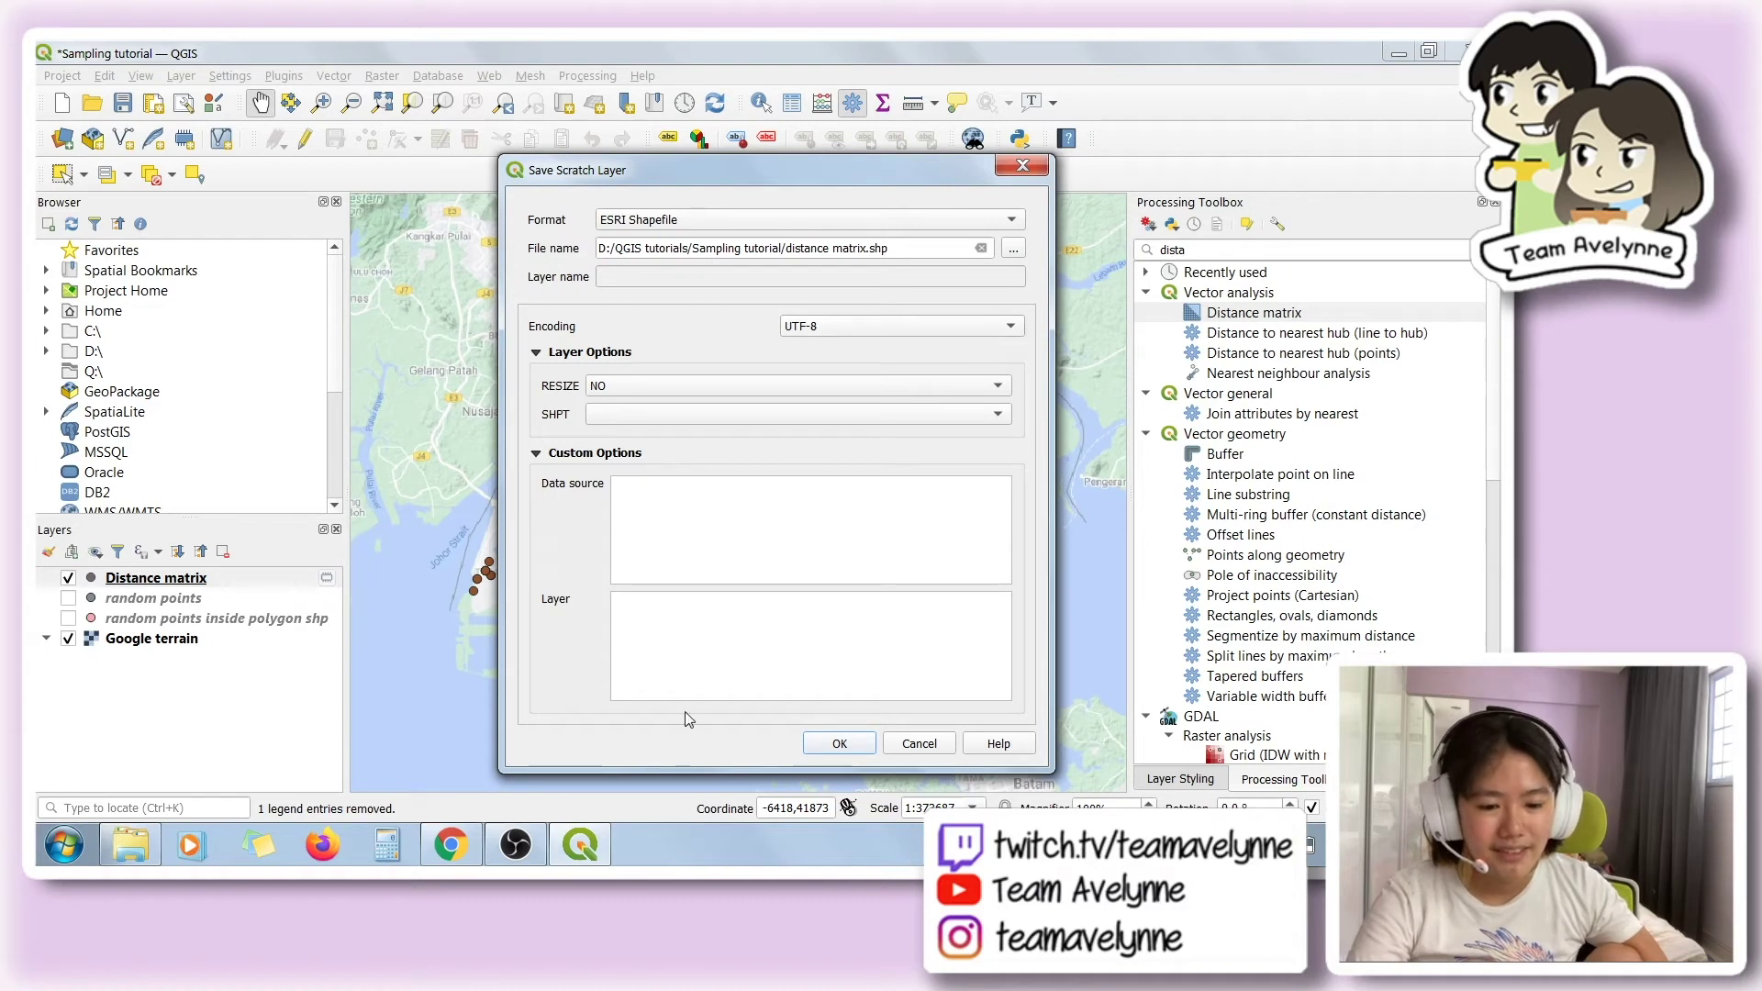
pyautogui.click(847, 752)
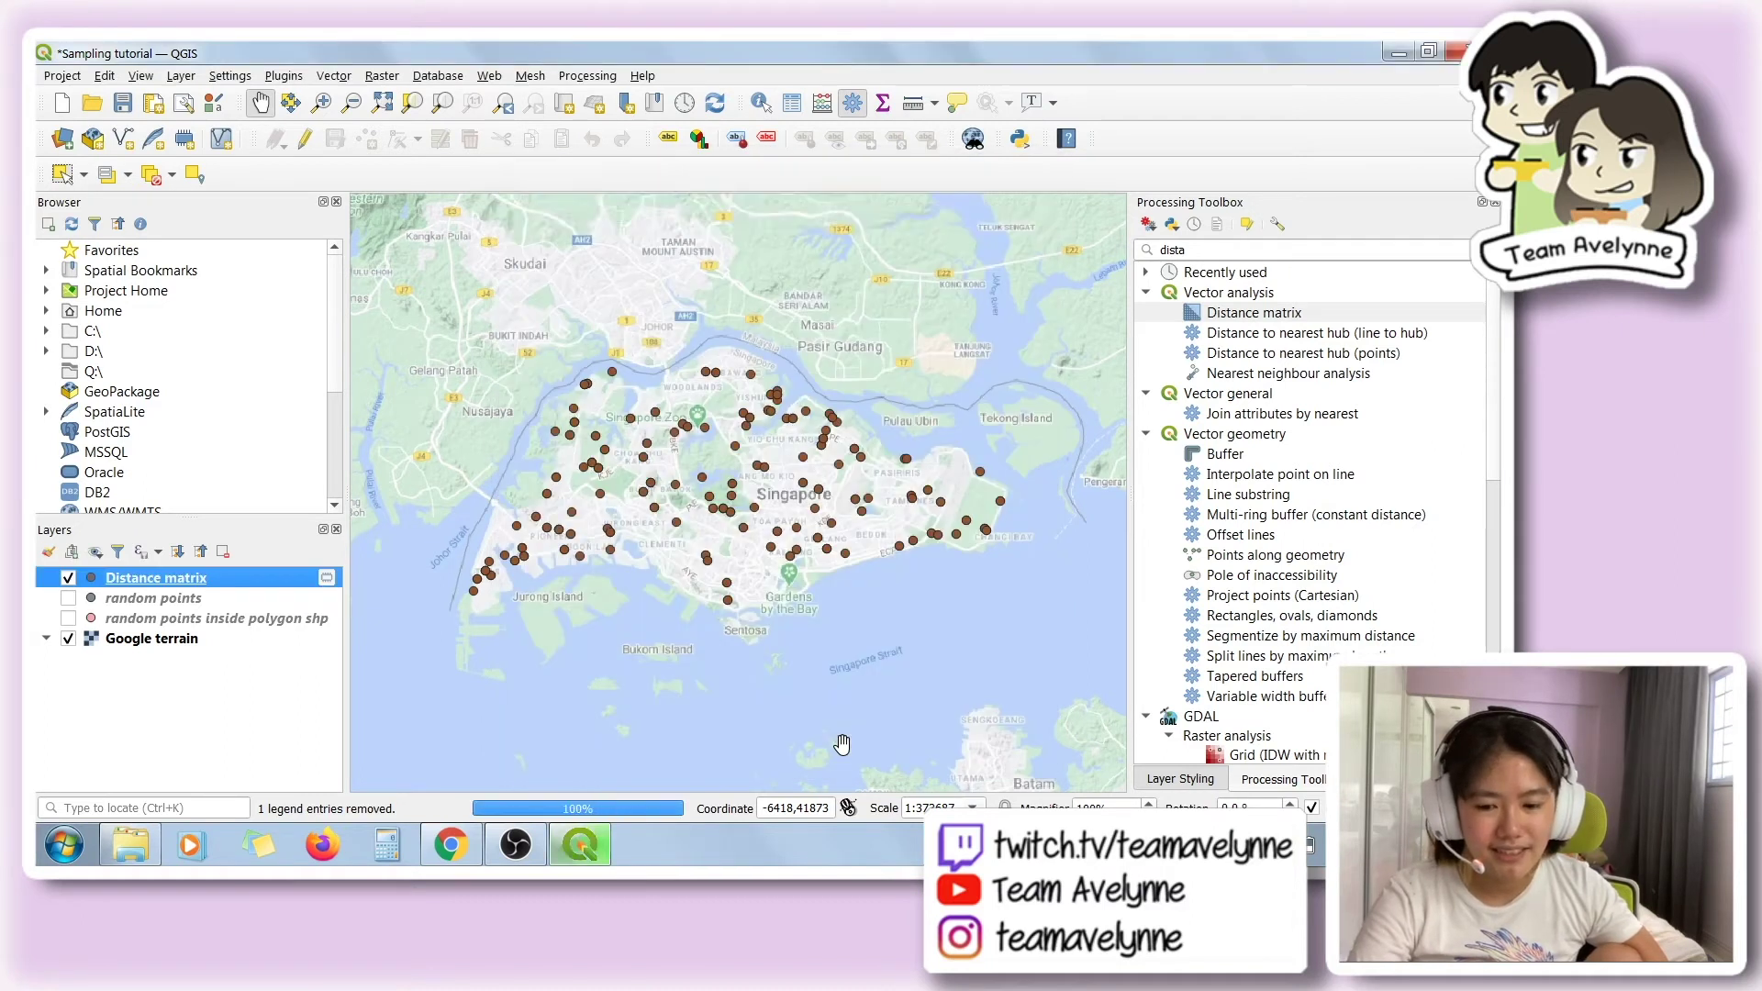
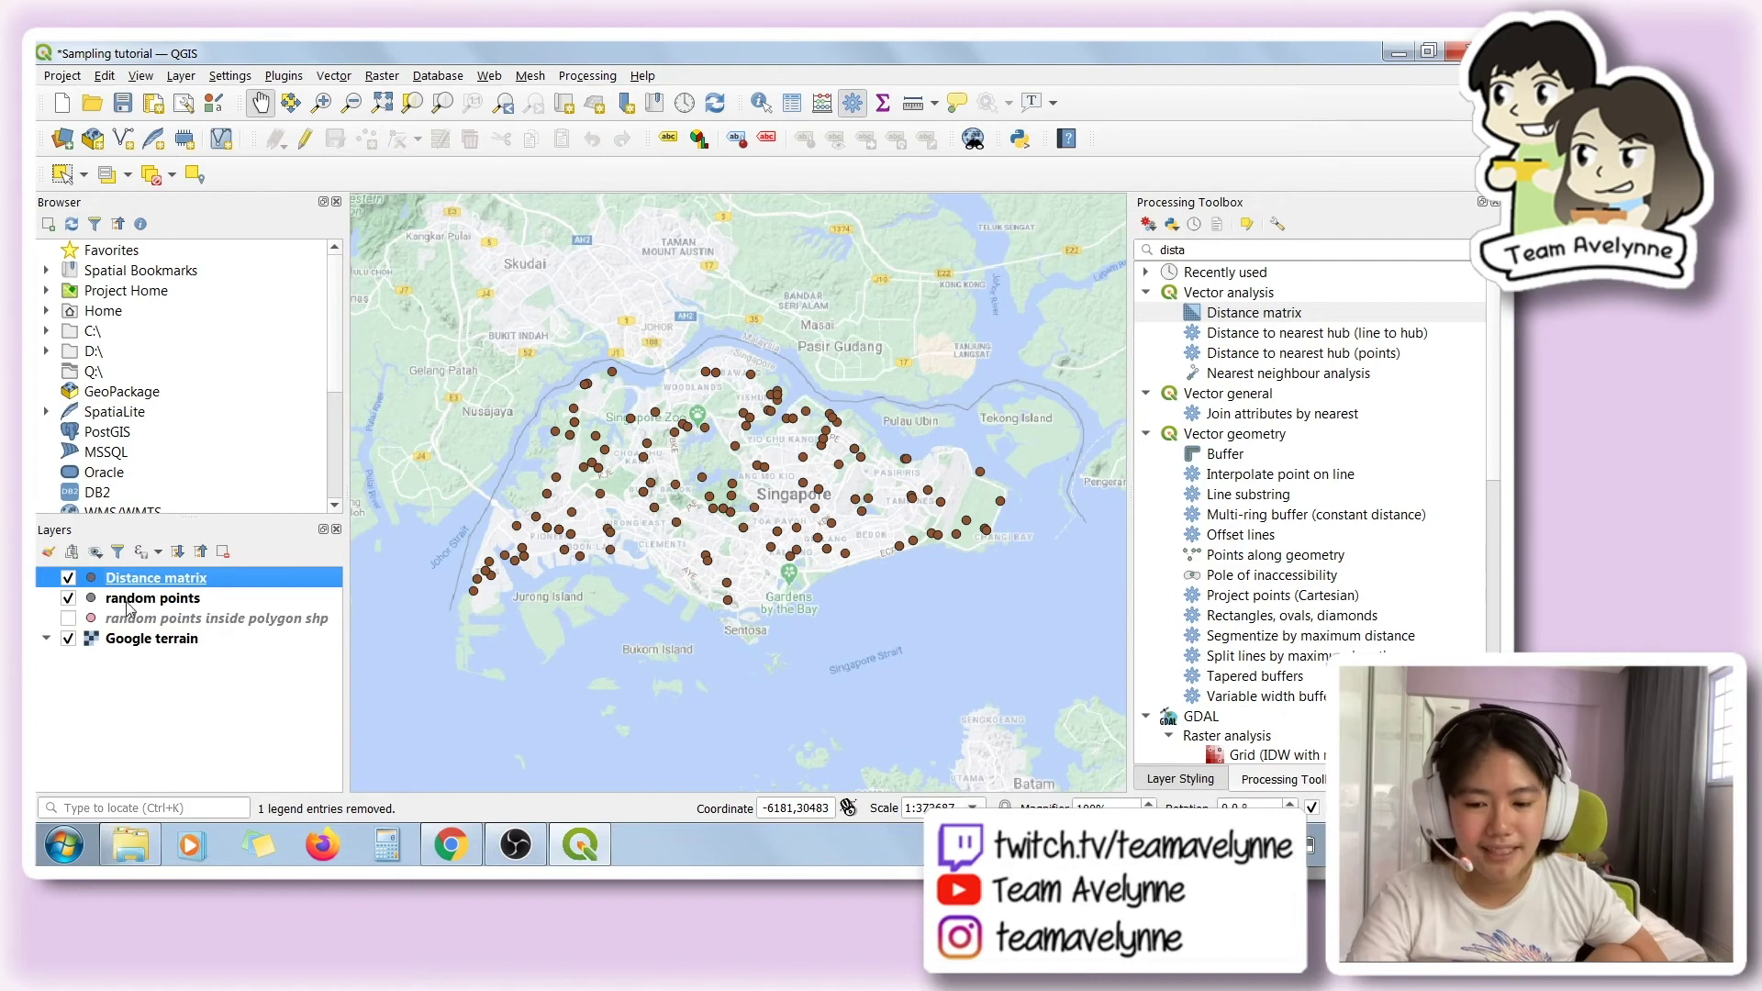
# - Compare the attribute tables of the random points and Distance matrix layers, closing each table after viewing
pyautogui.click(195, 600)
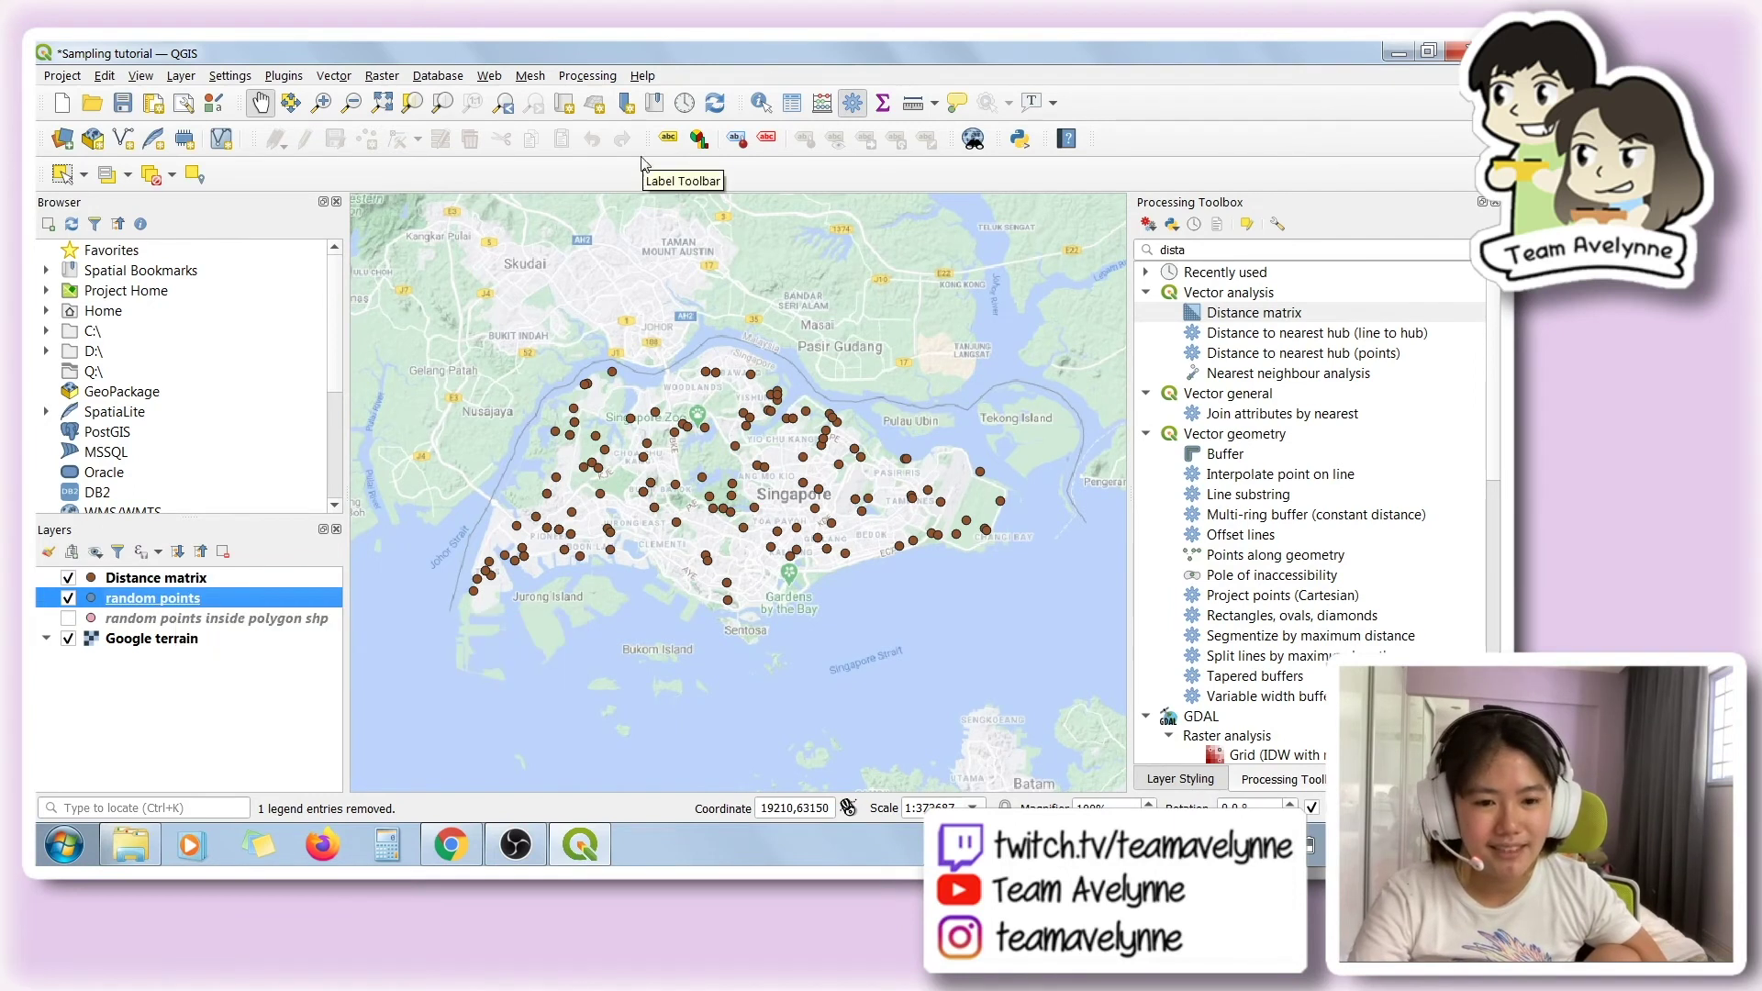
pyautogui.click(791, 102)
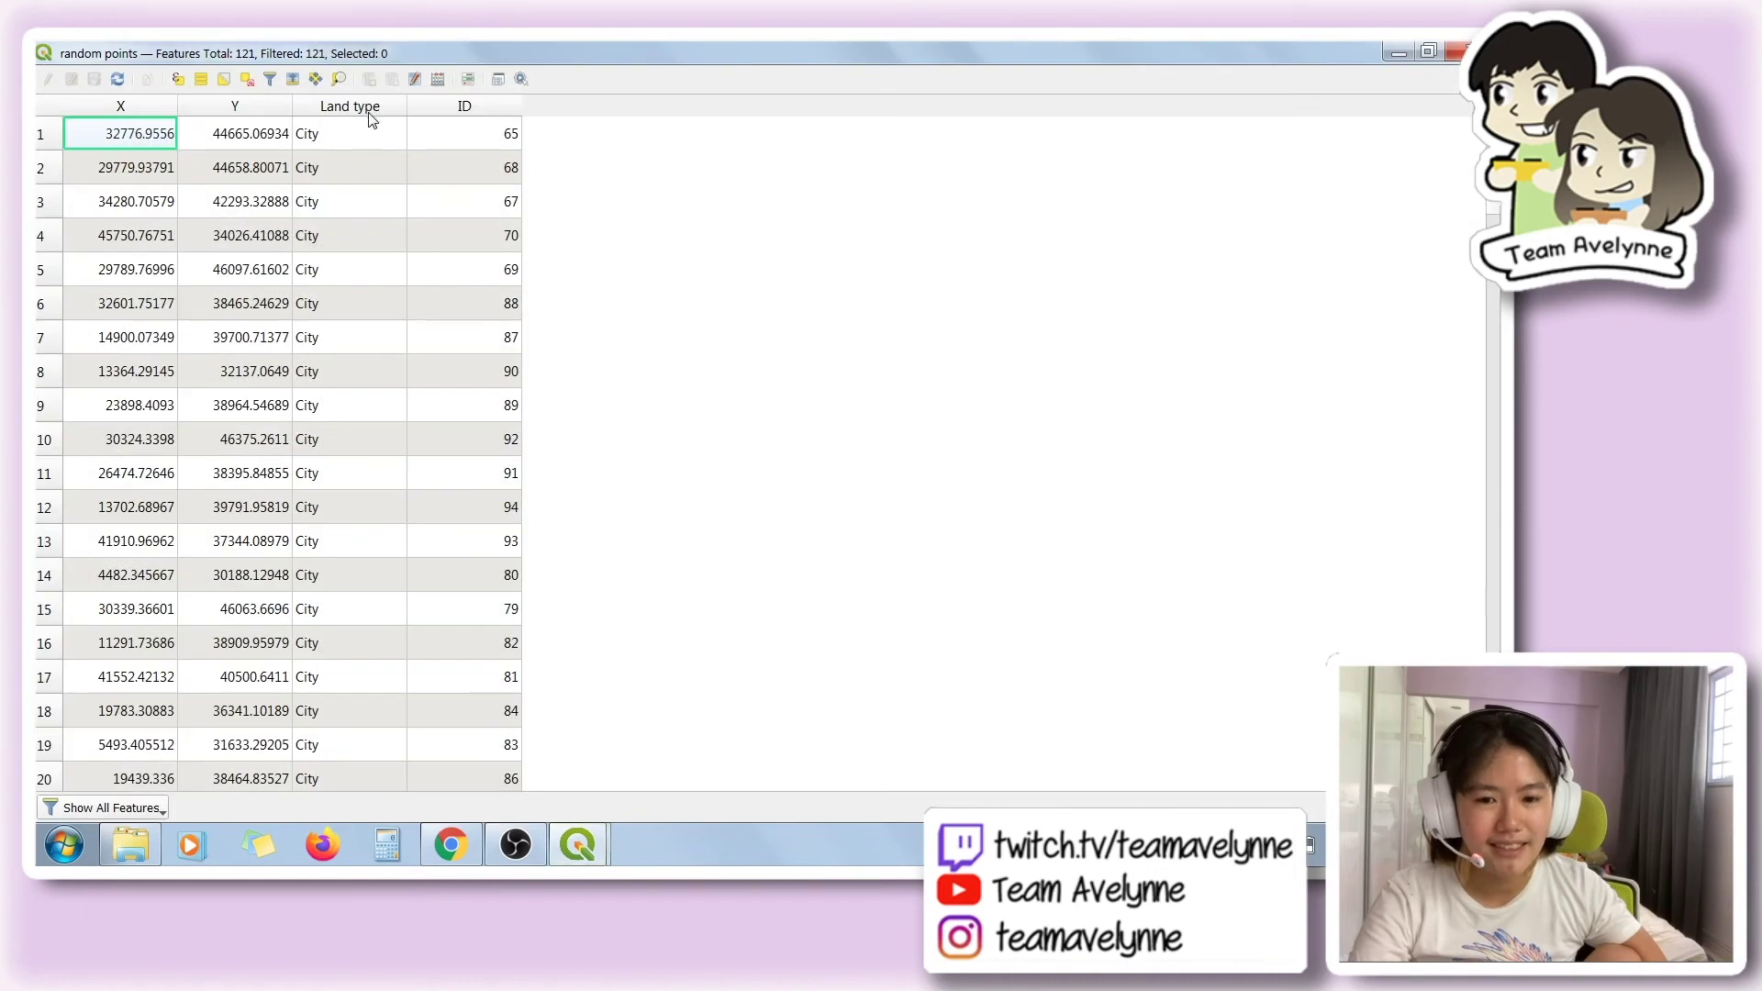
pyautogui.click(1453, 51)
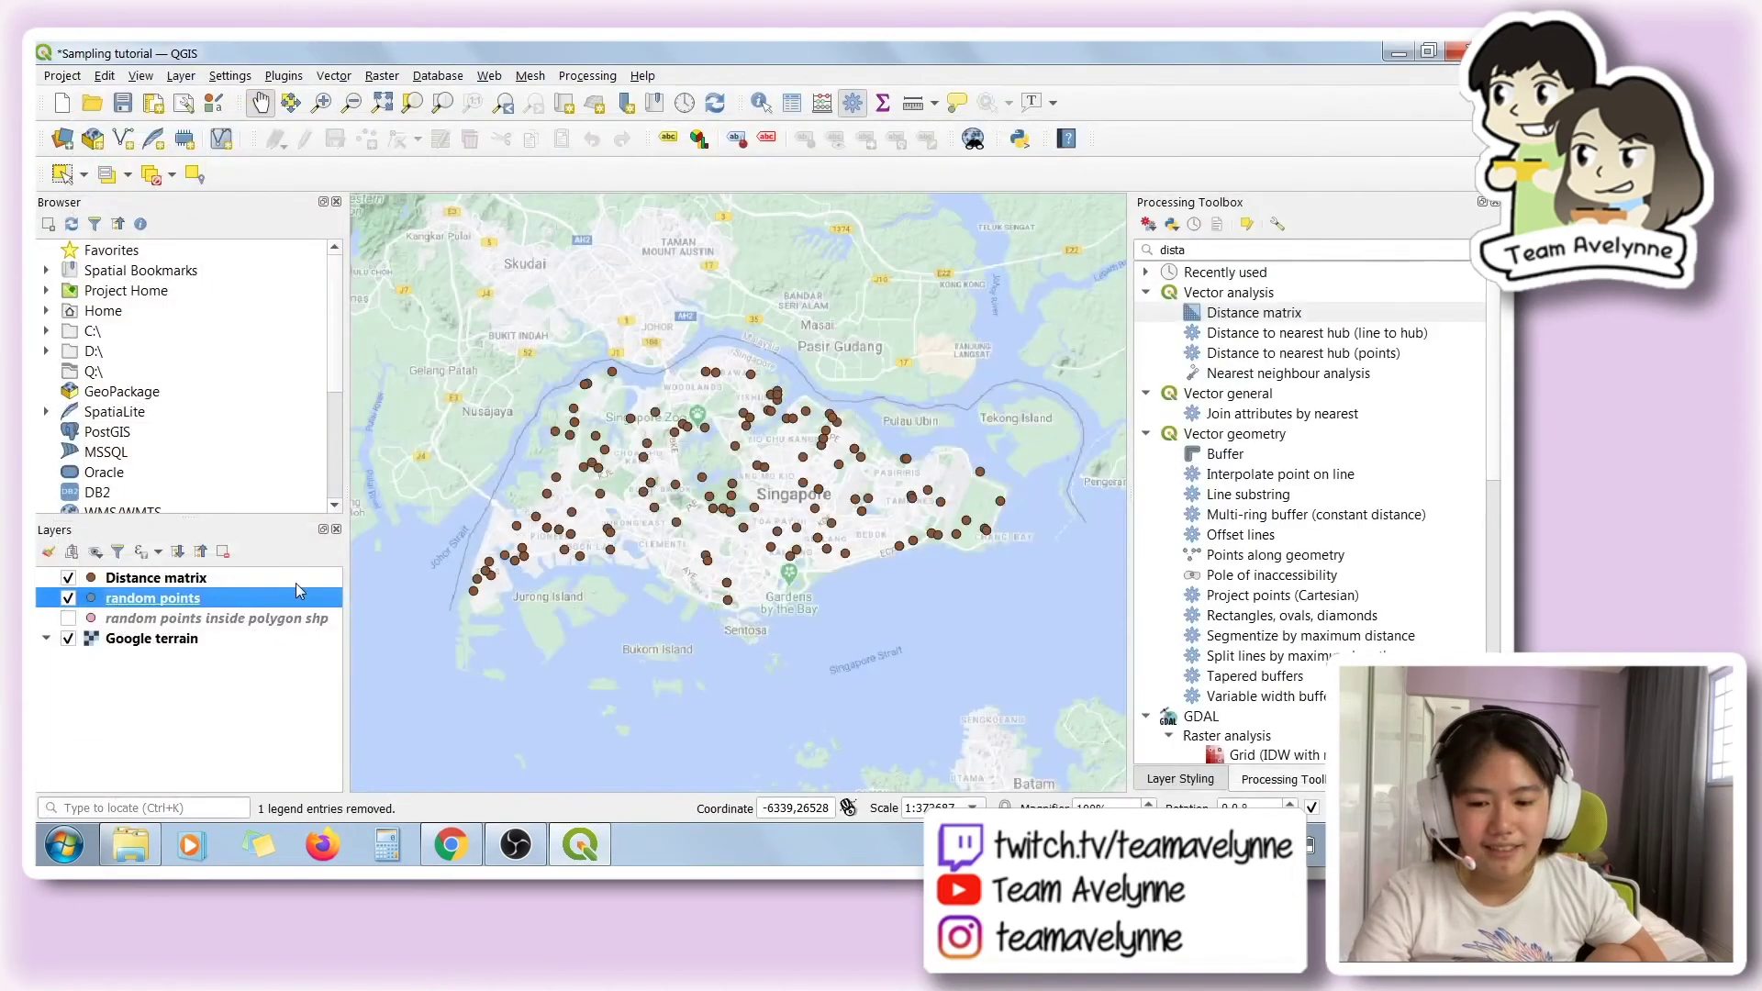
pyautogui.click(296, 580)
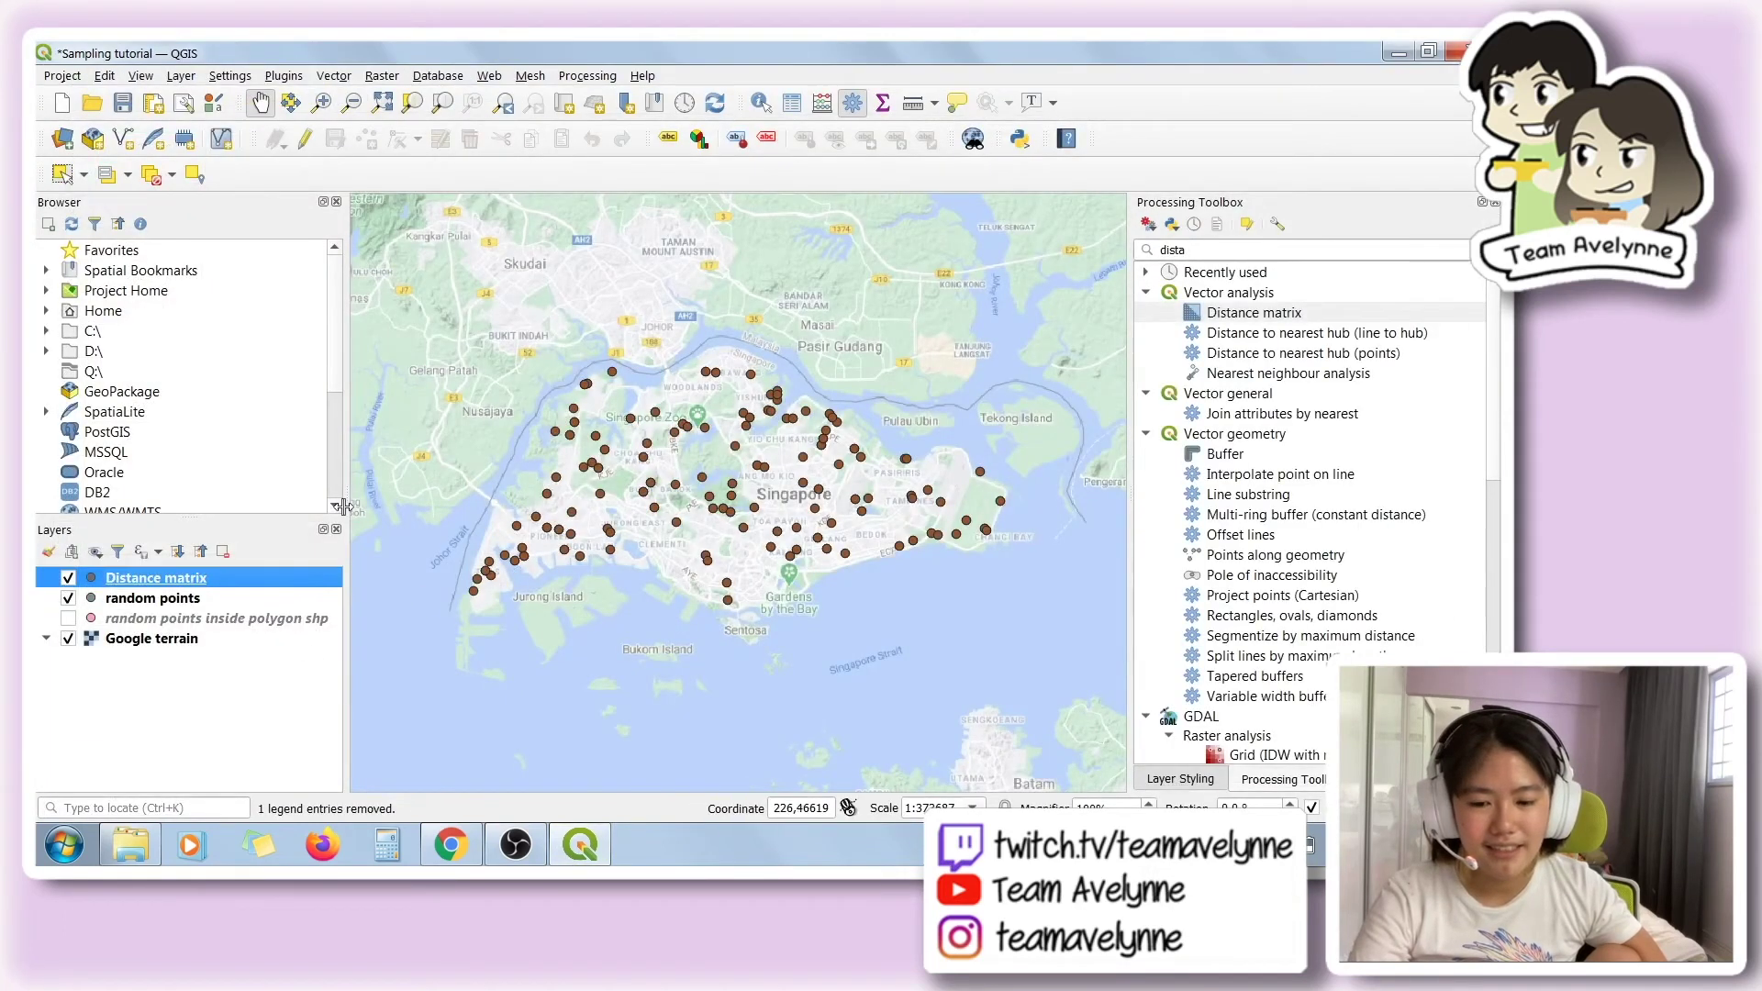
pyautogui.click(791, 102)
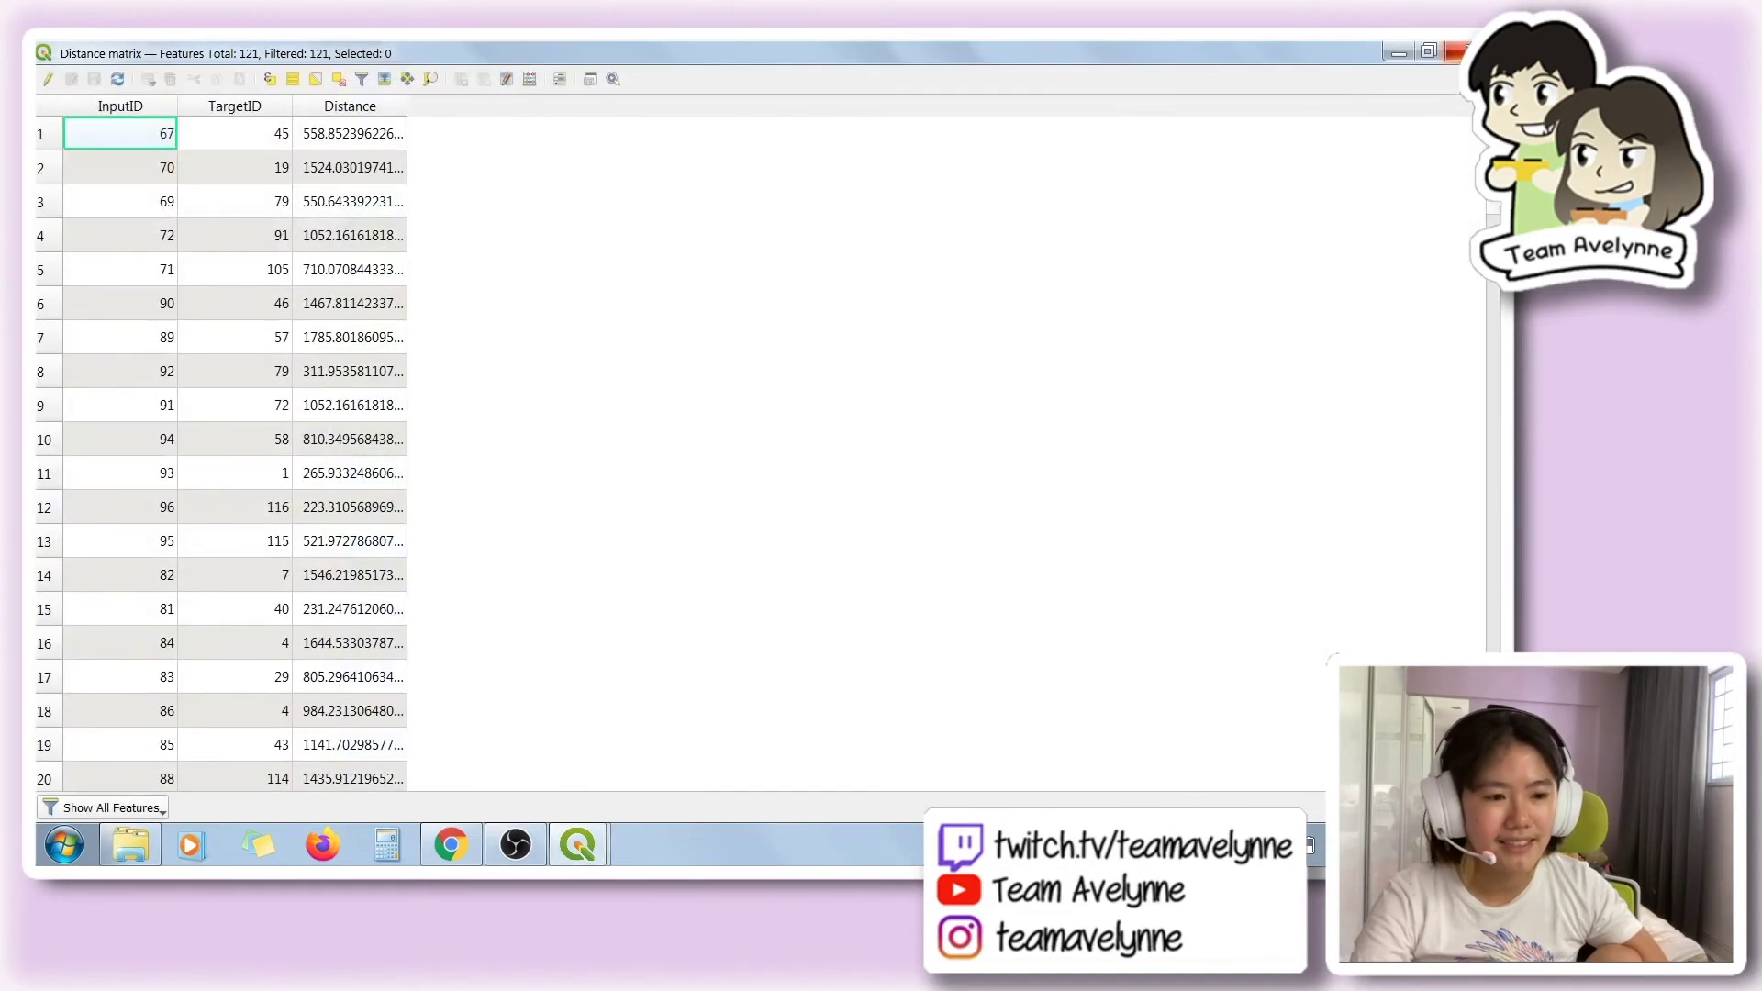
pyautogui.click(1454, 51)
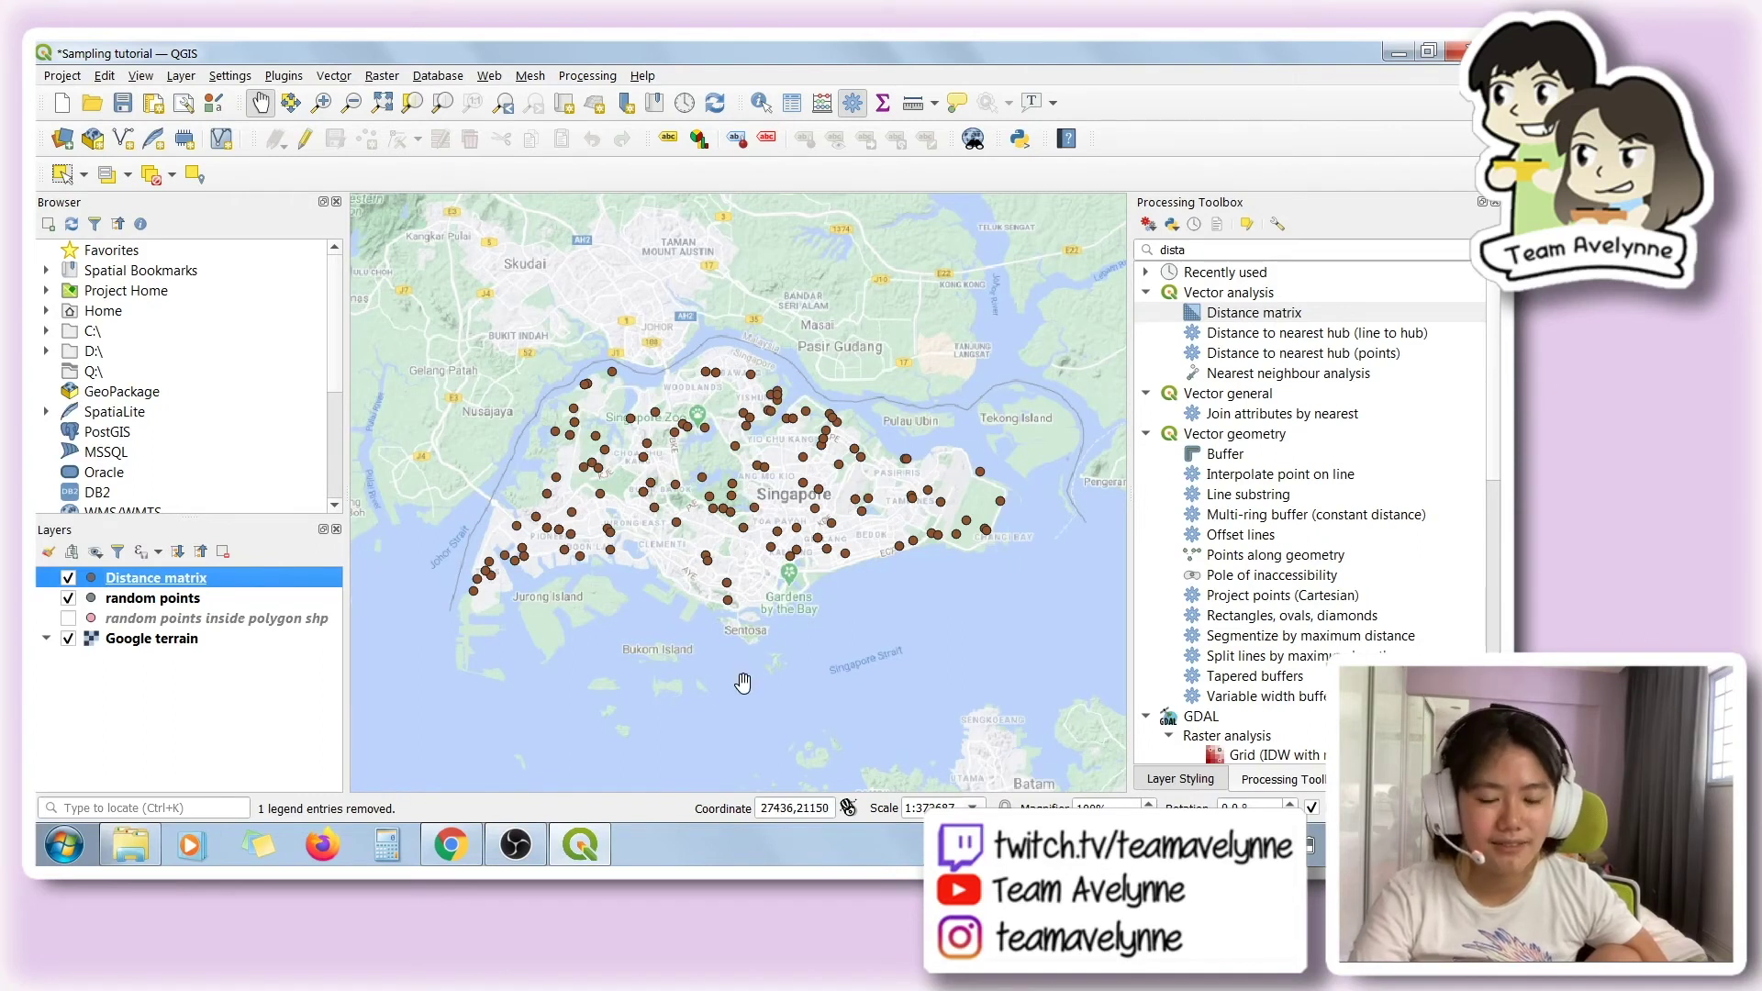
# - Search the processing algorithms for "join by" and open Join attributes by field value
pyautogui.write('nce')
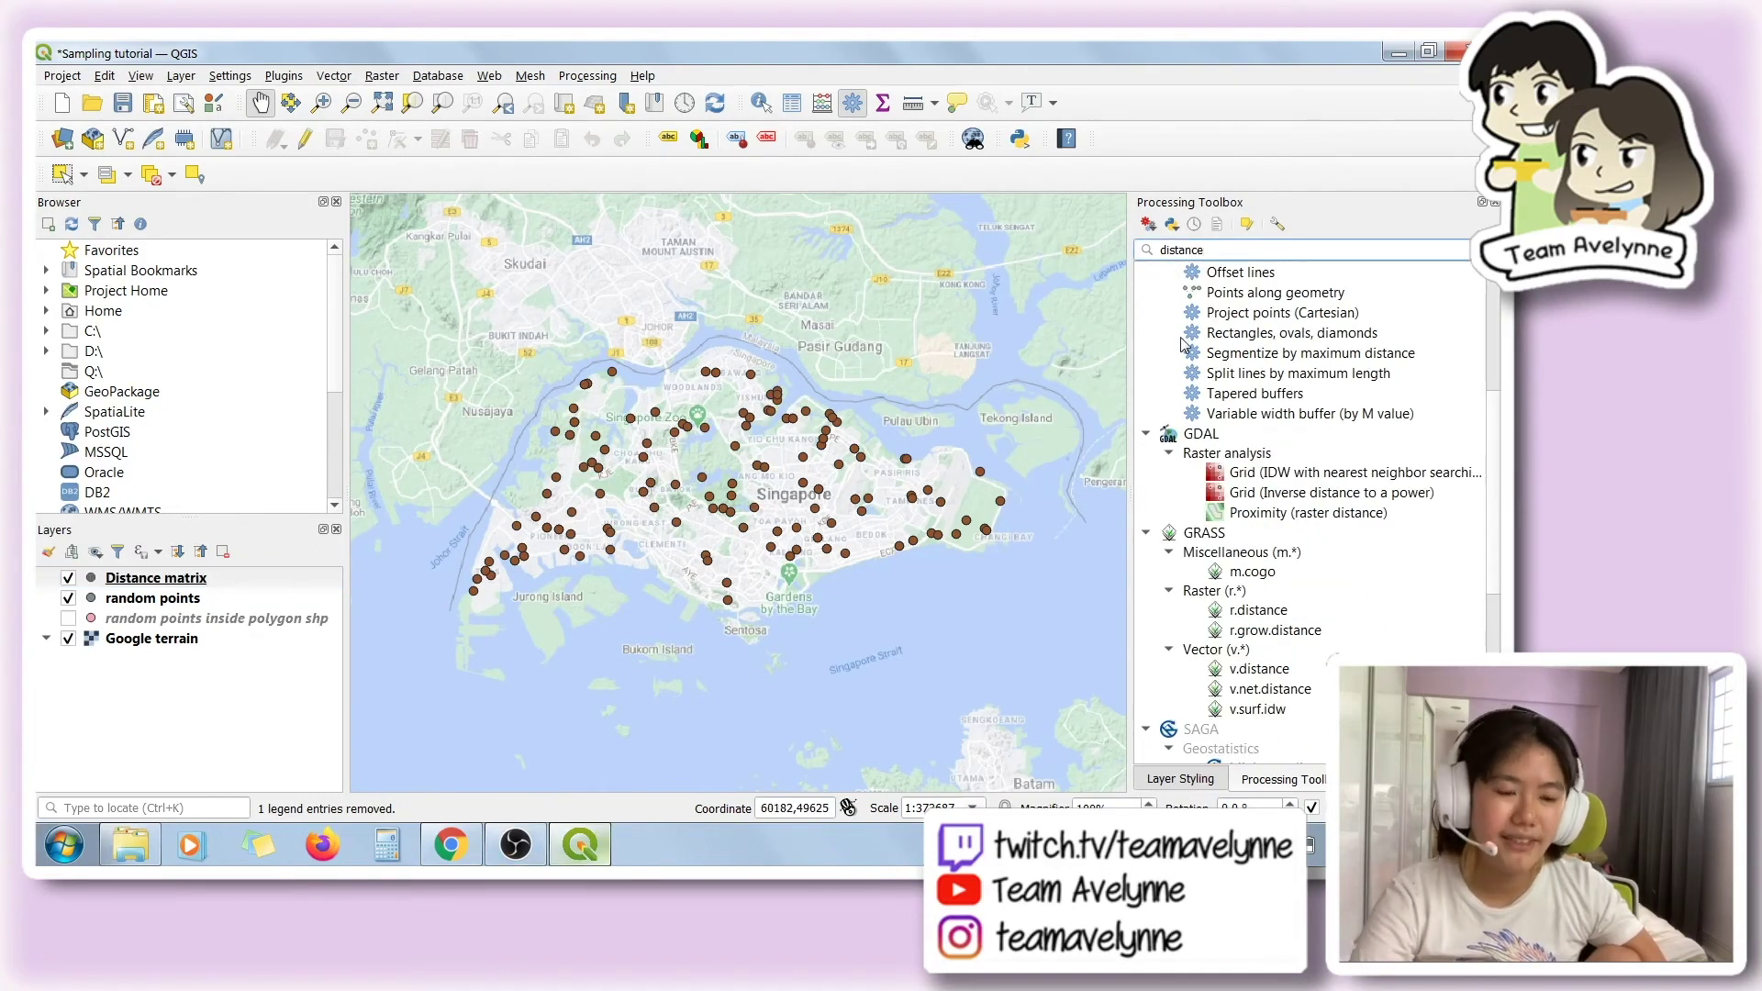
pyautogui.doubleClick(1212, 244)
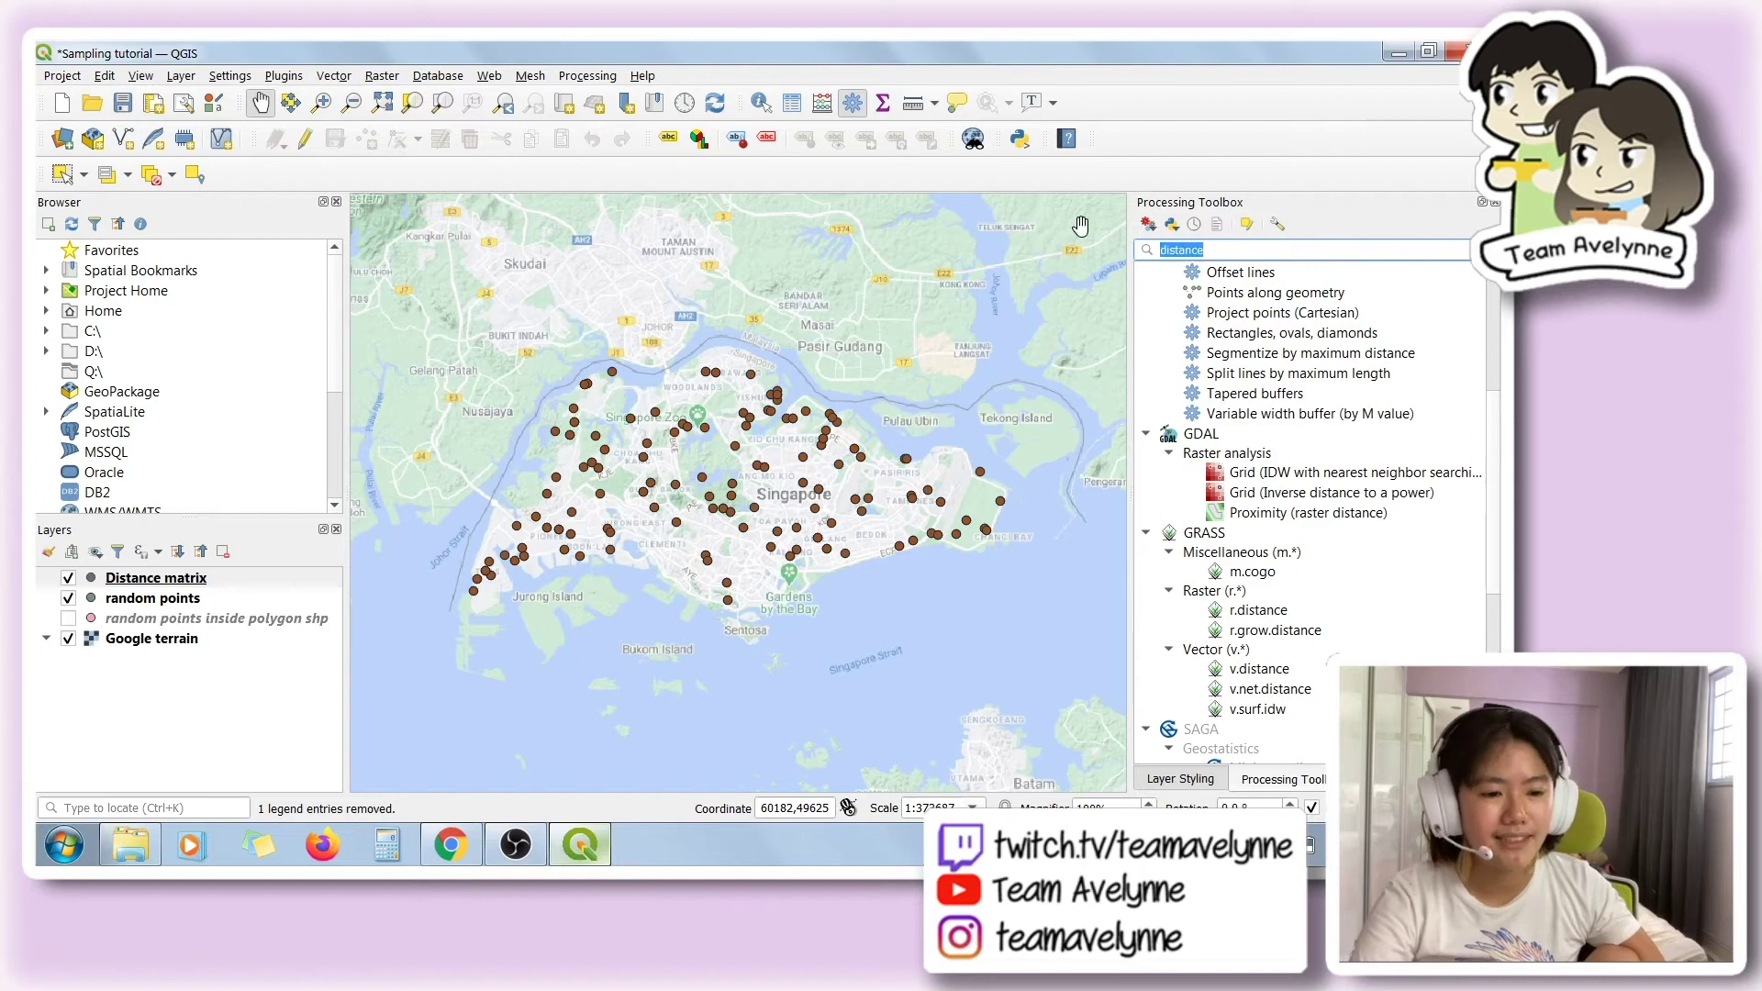
pyautogui.write('join')
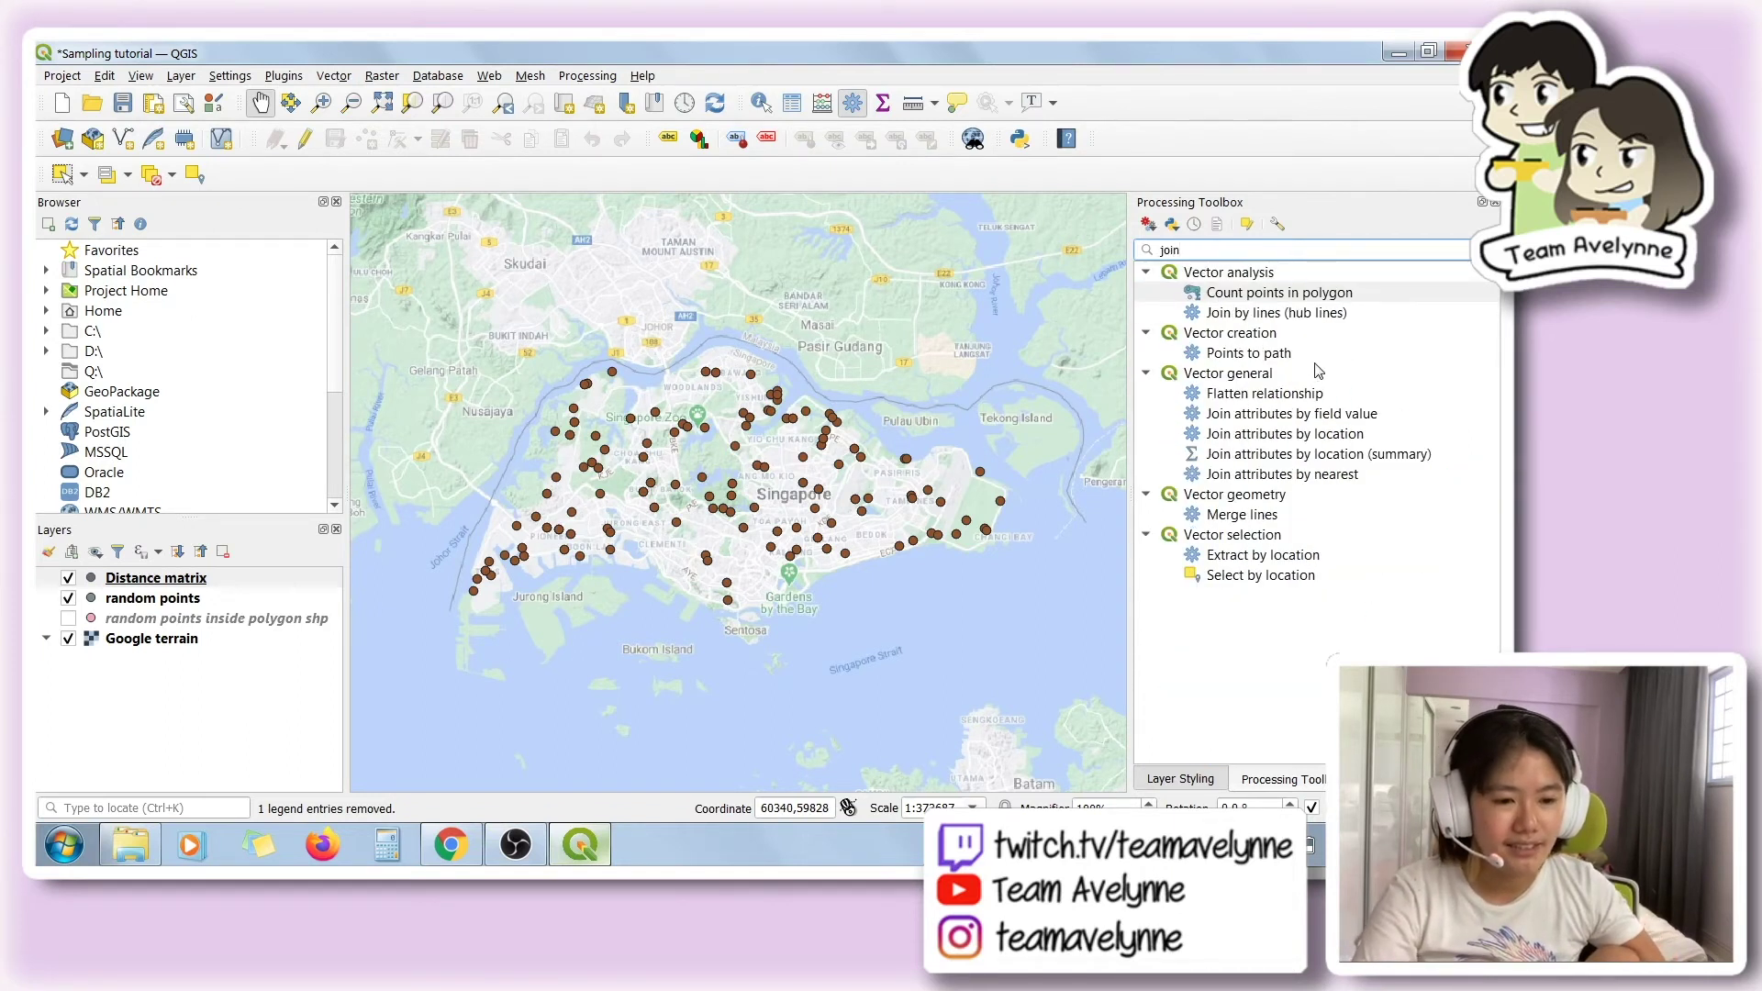
pyautogui.write(' by')
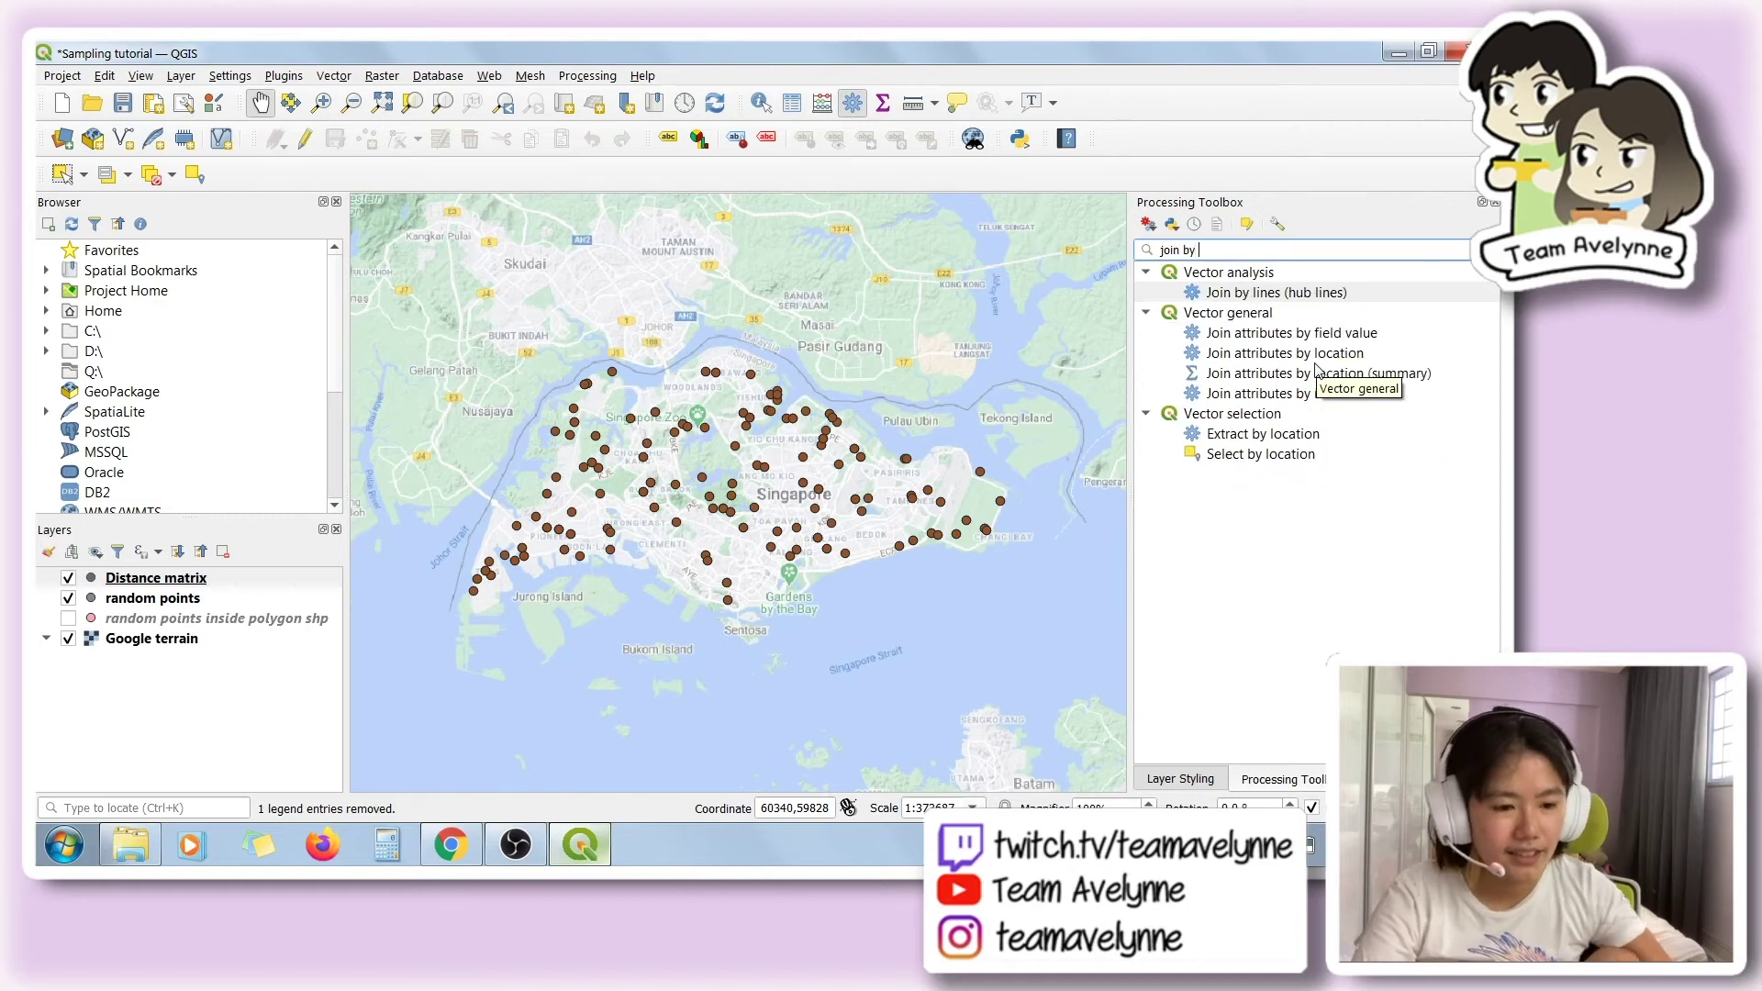
pyautogui.doubleClick(1250, 336)
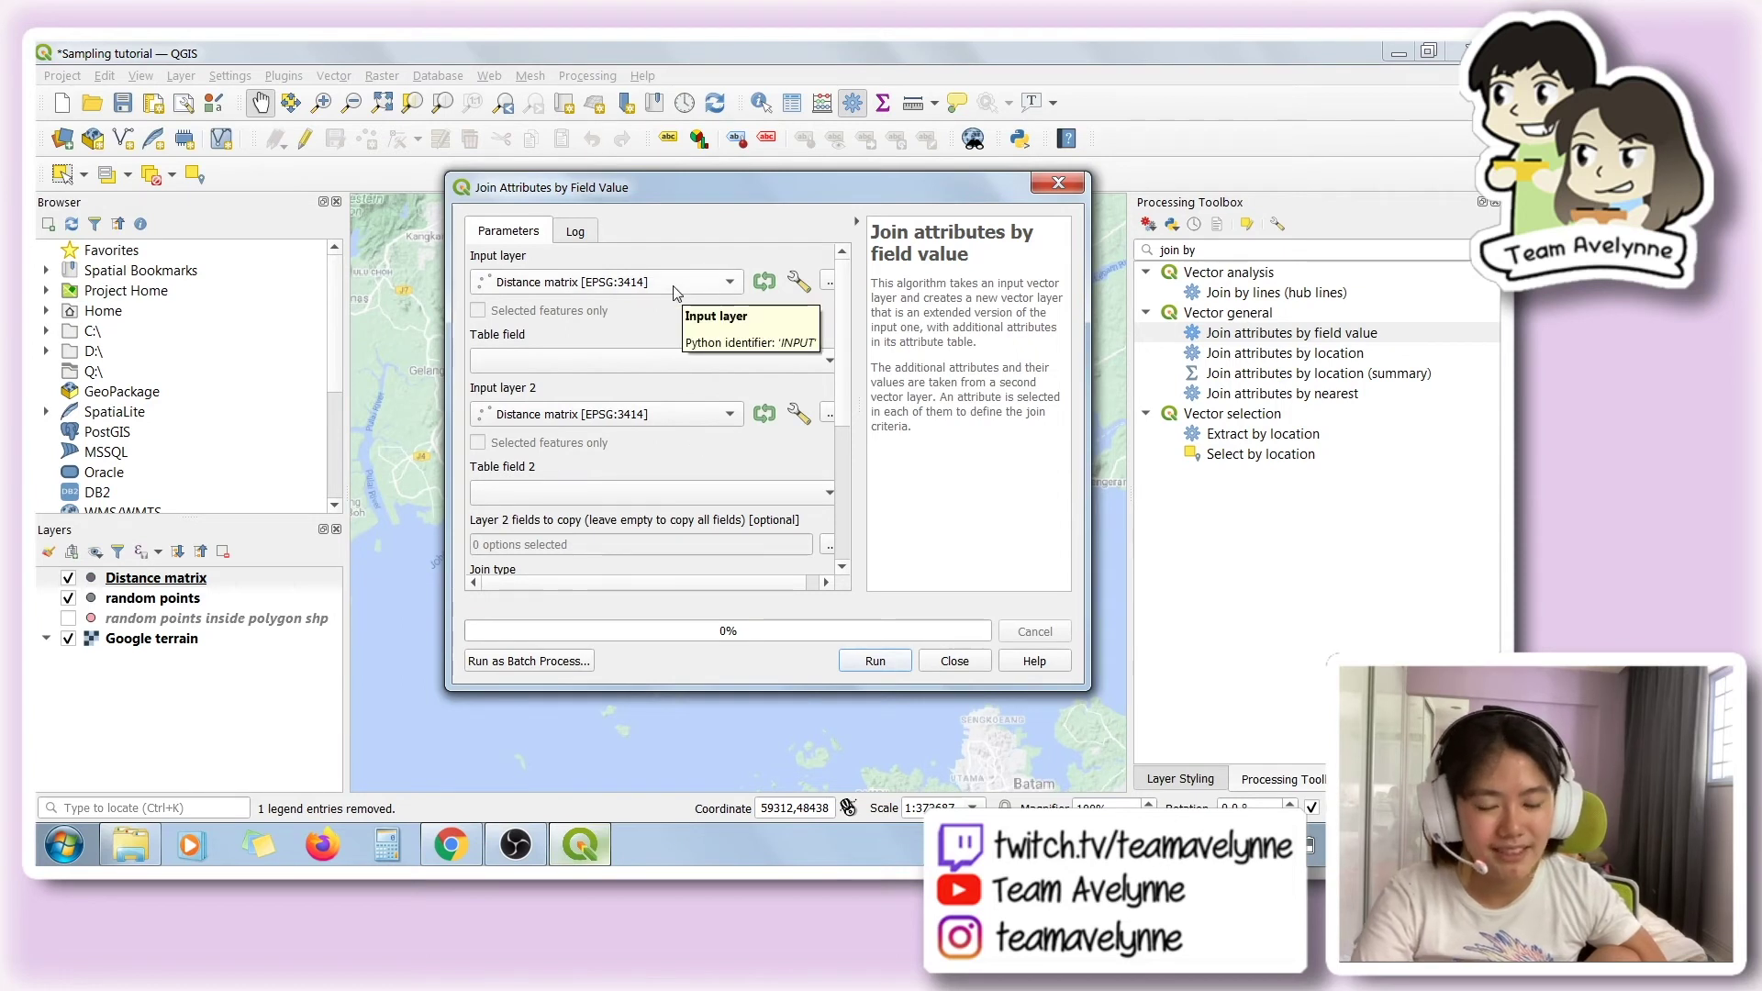
# - Set the join to match InputID in the Distance matrix layer with ID in random points as the second layer
pyautogui.click(619, 281)
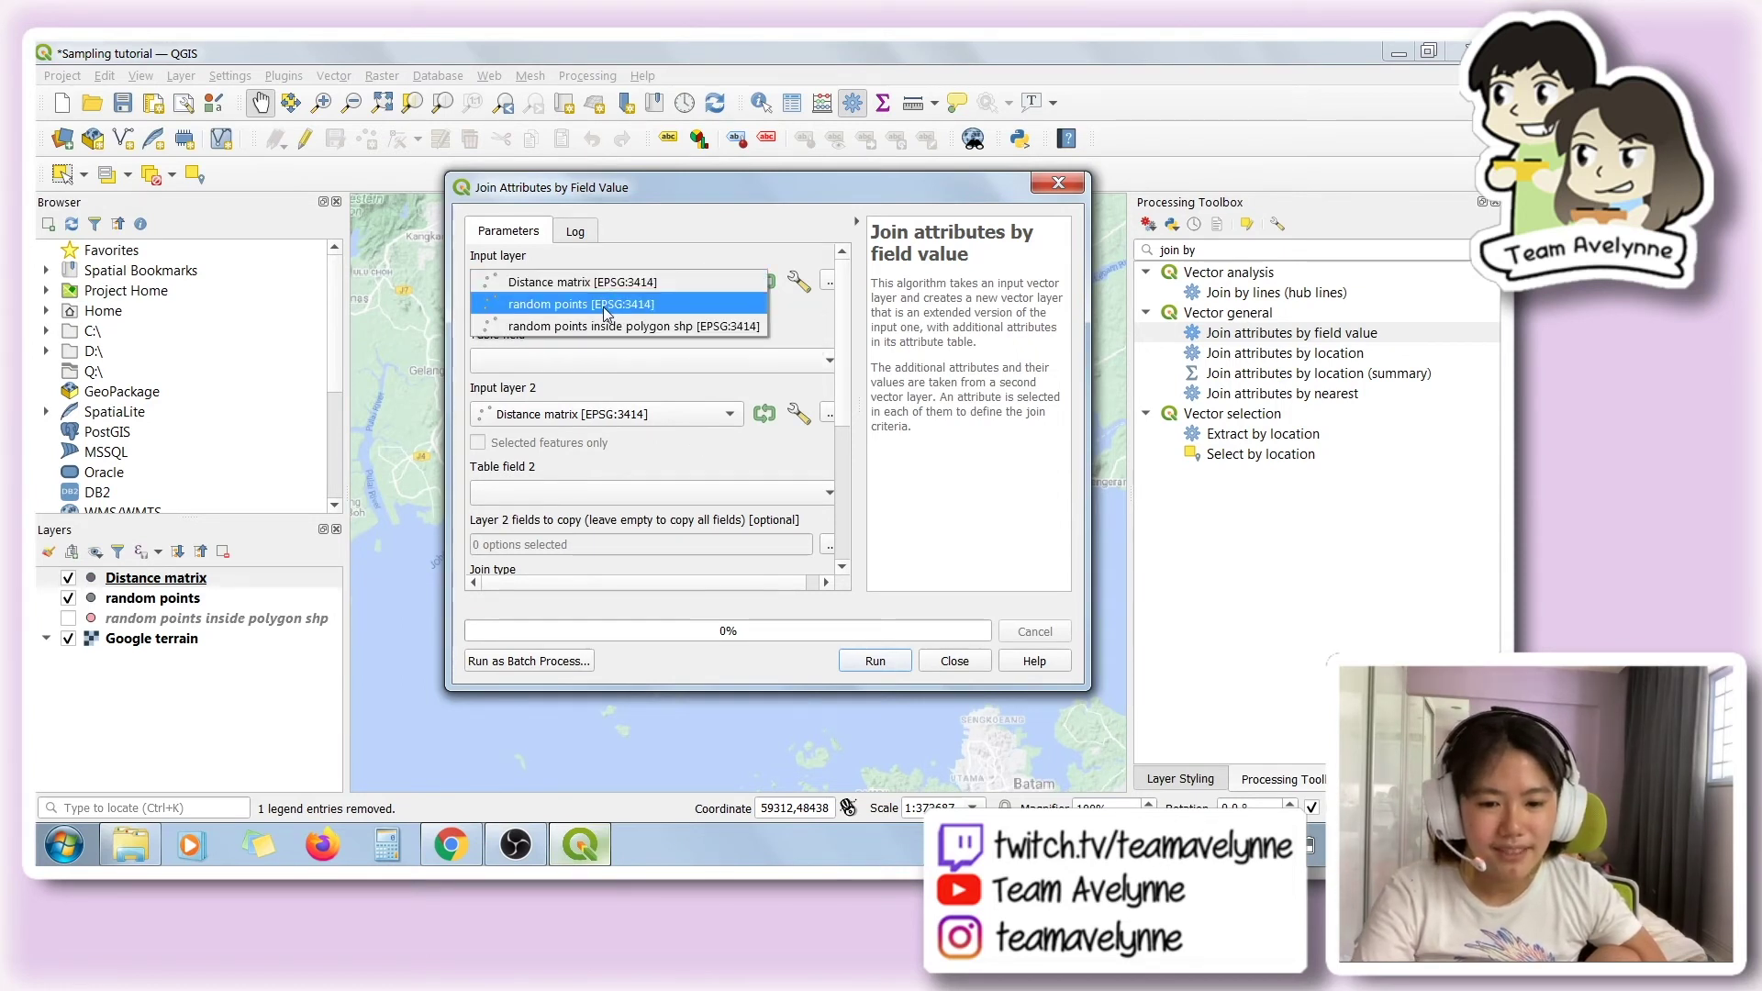
pyautogui.click(583, 418)
pyautogui.click(581, 437)
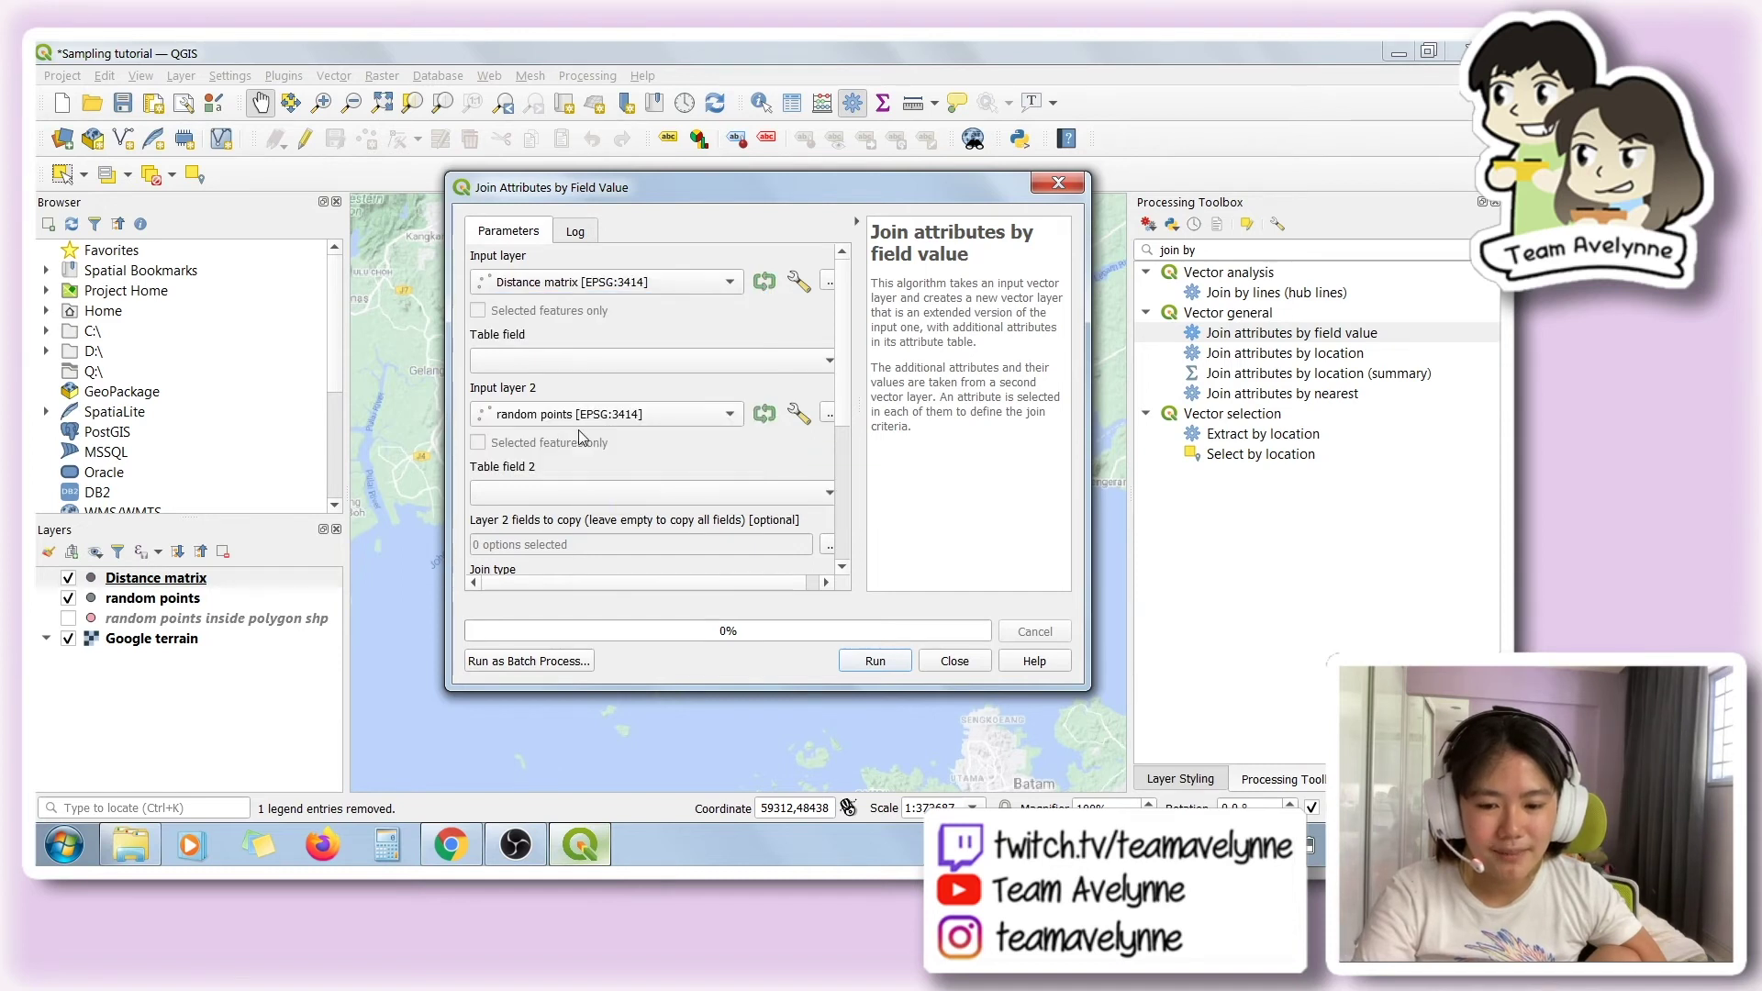
pyautogui.click(588, 370)
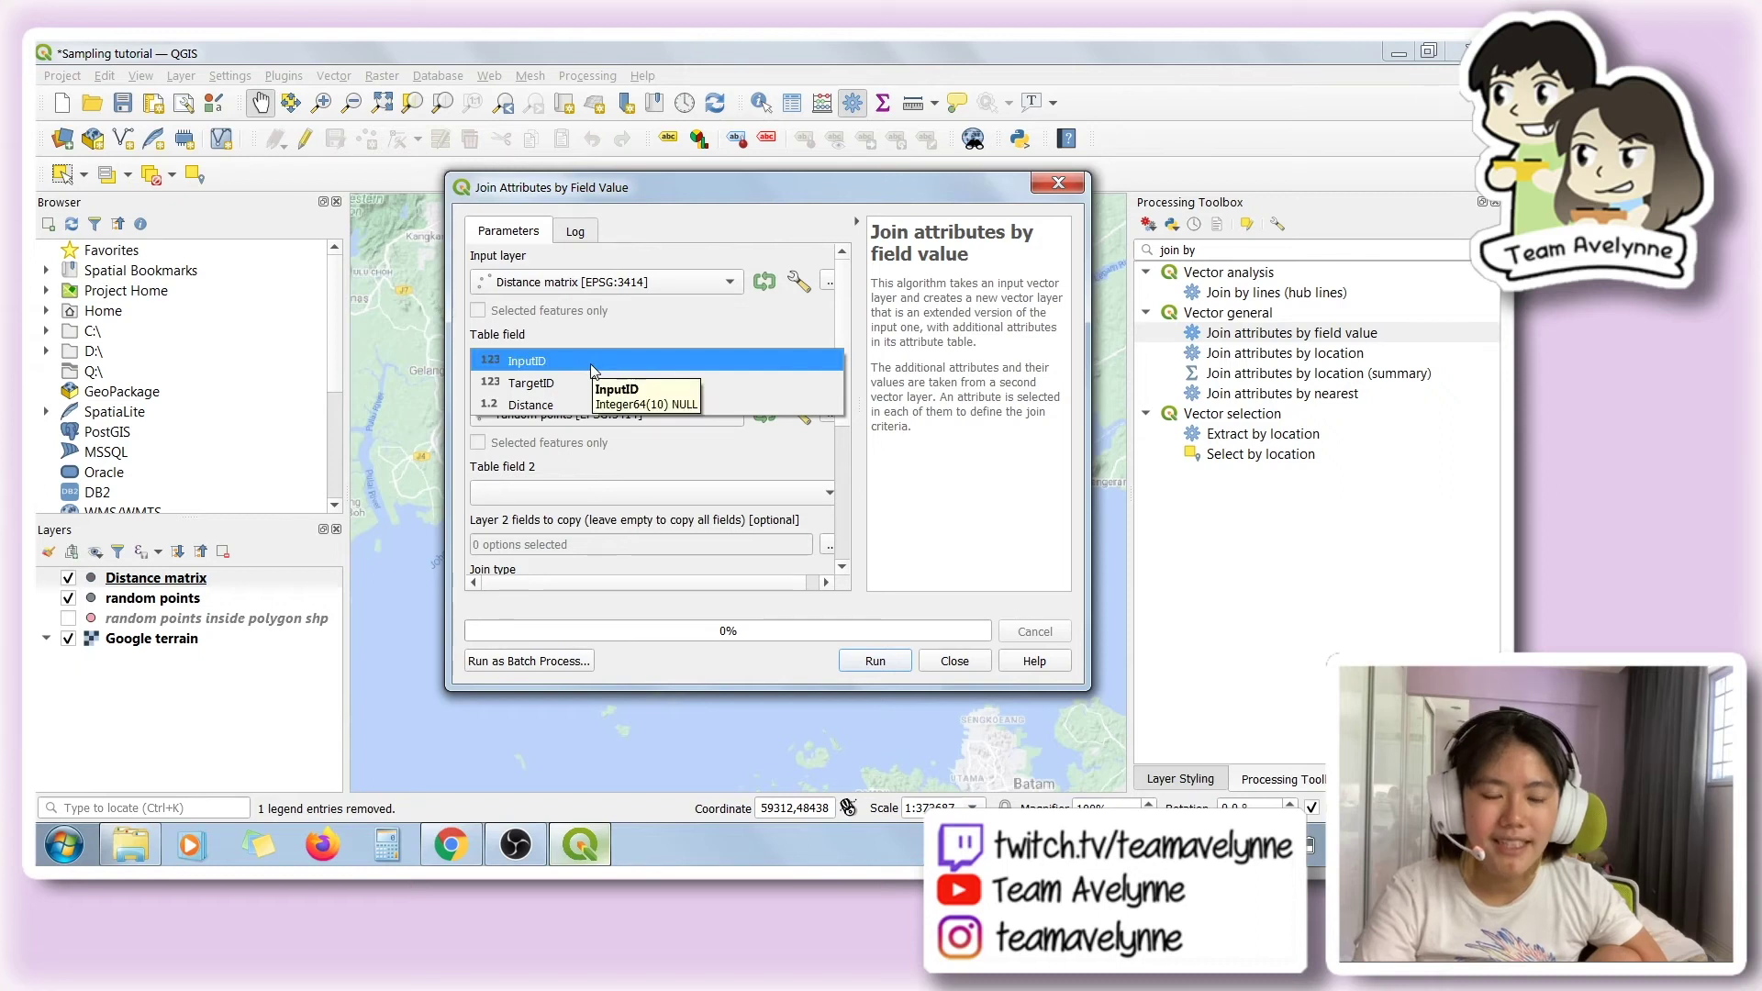
pyautogui.click(592, 367)
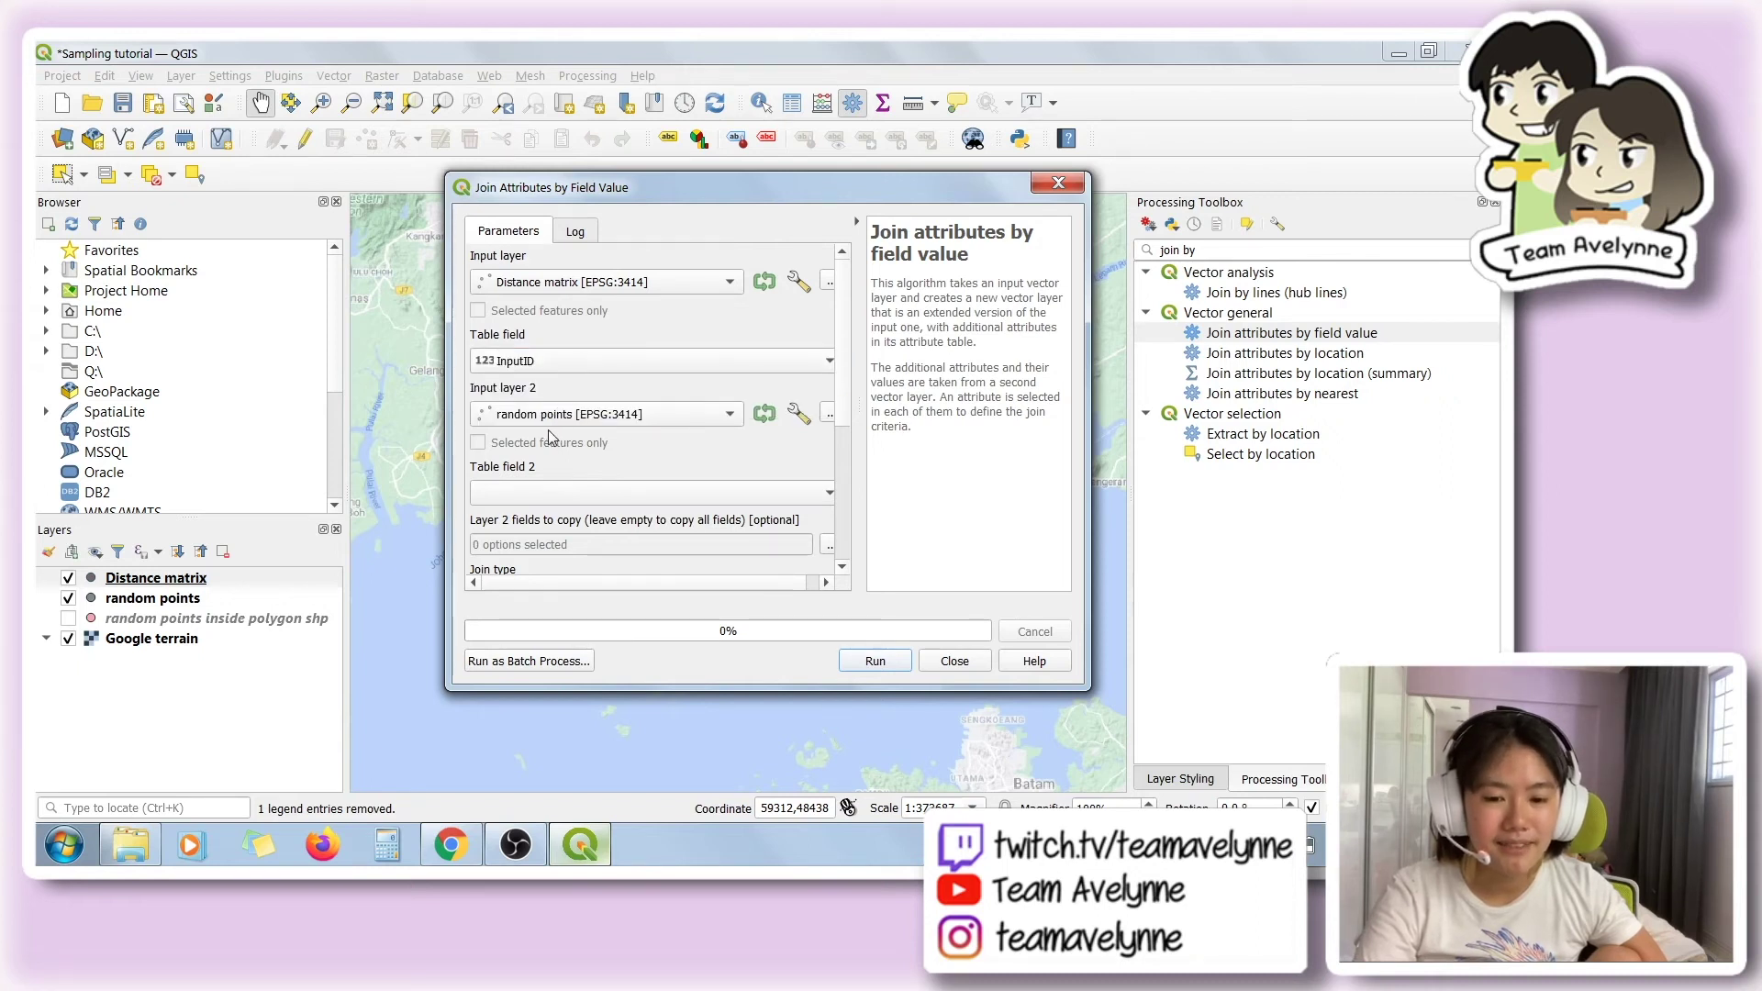
pyautogui.click(541, 493)
pyautogui.click(532, 557)
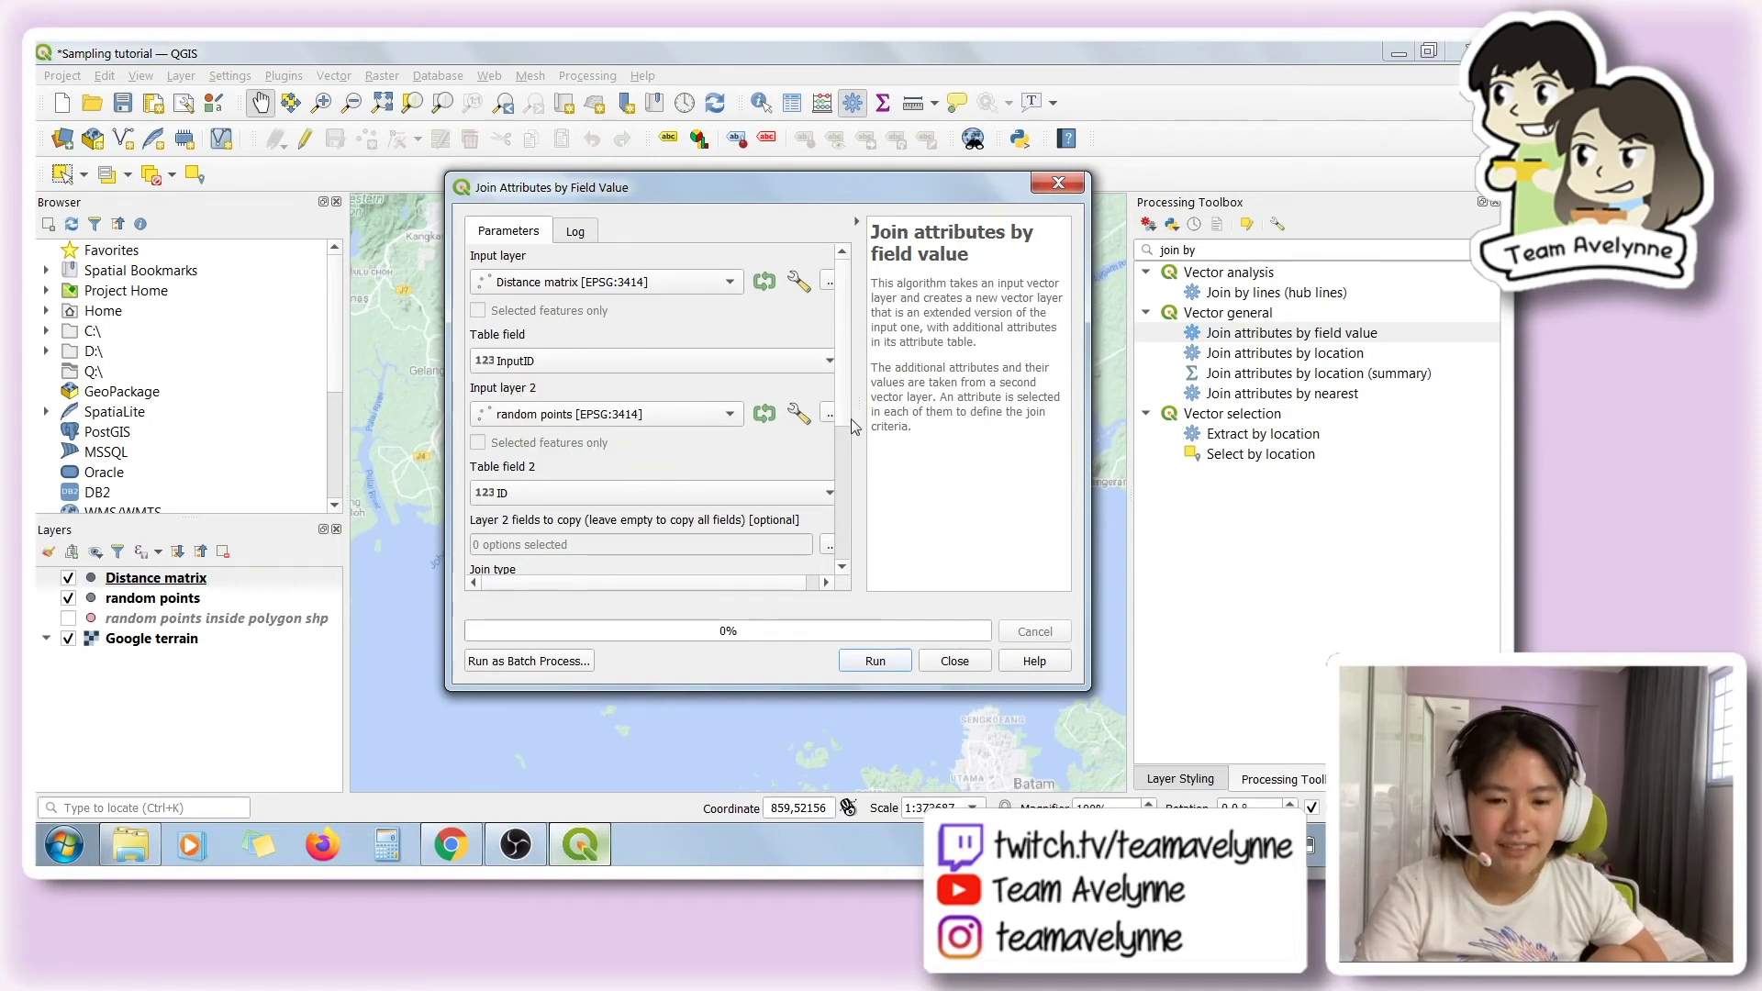
# - Run the one-to-one join into a temporary layer, copying all fields of the second layer, and close the tool
pyautogui.scroll(-3, 850, 430)
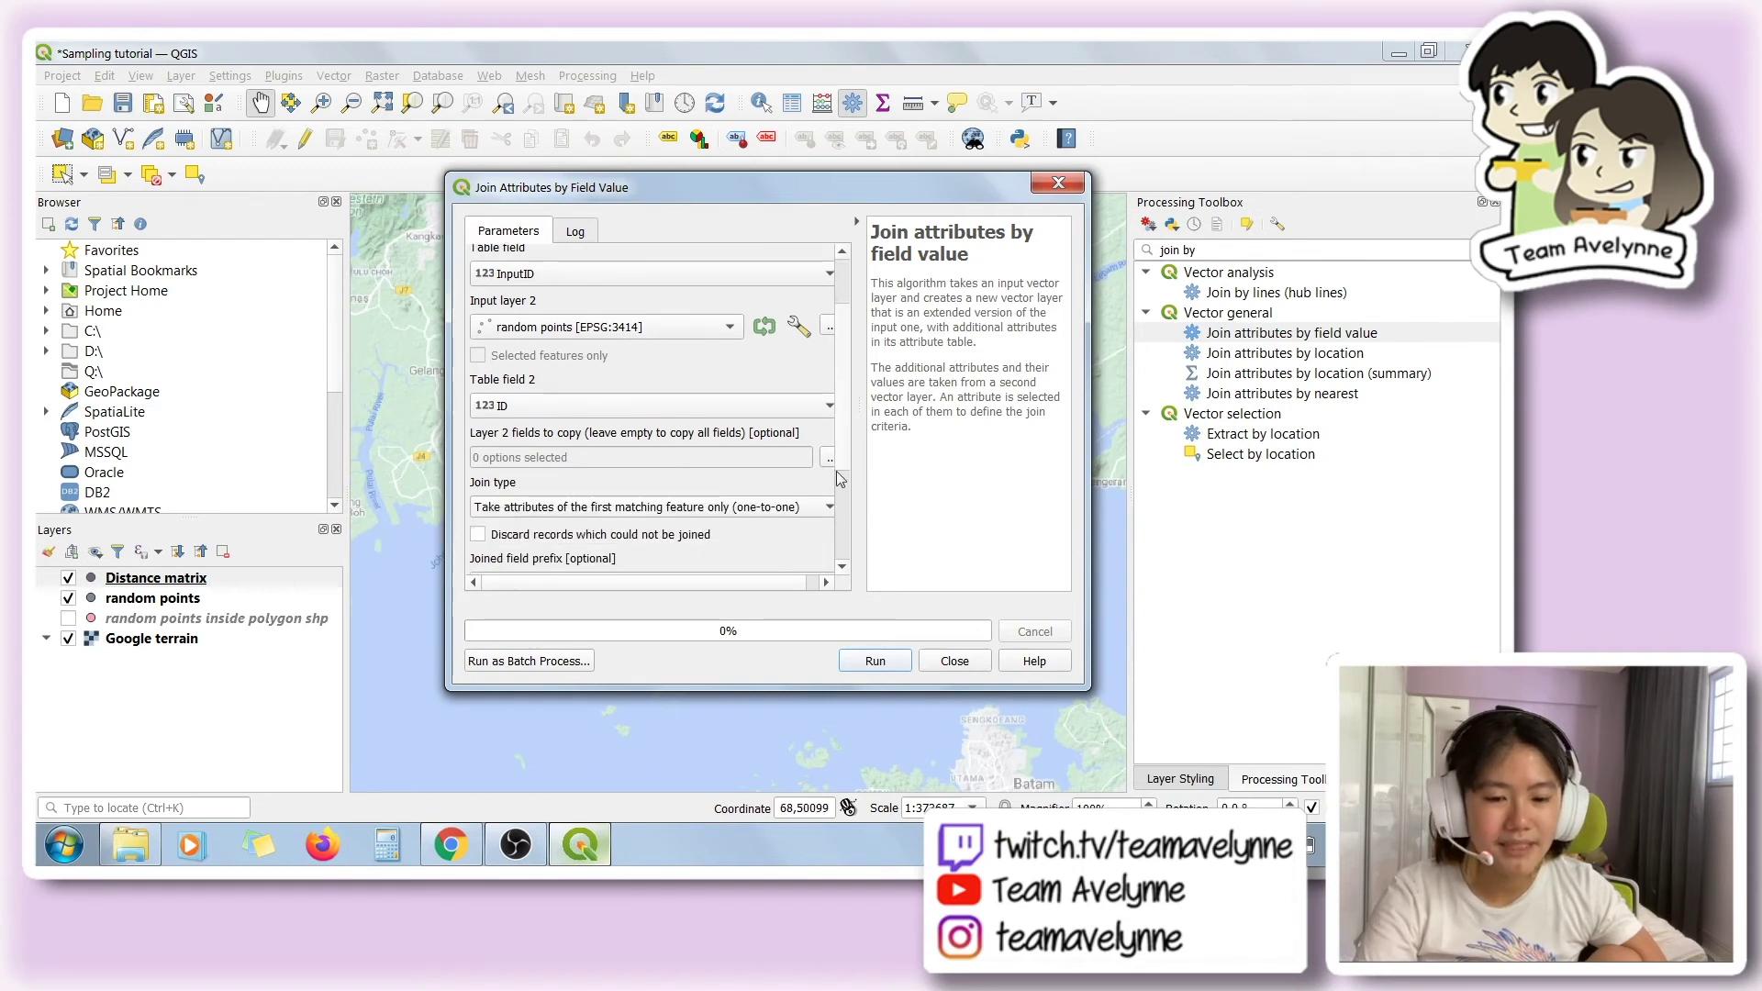
pyautogui.click(830, 458)
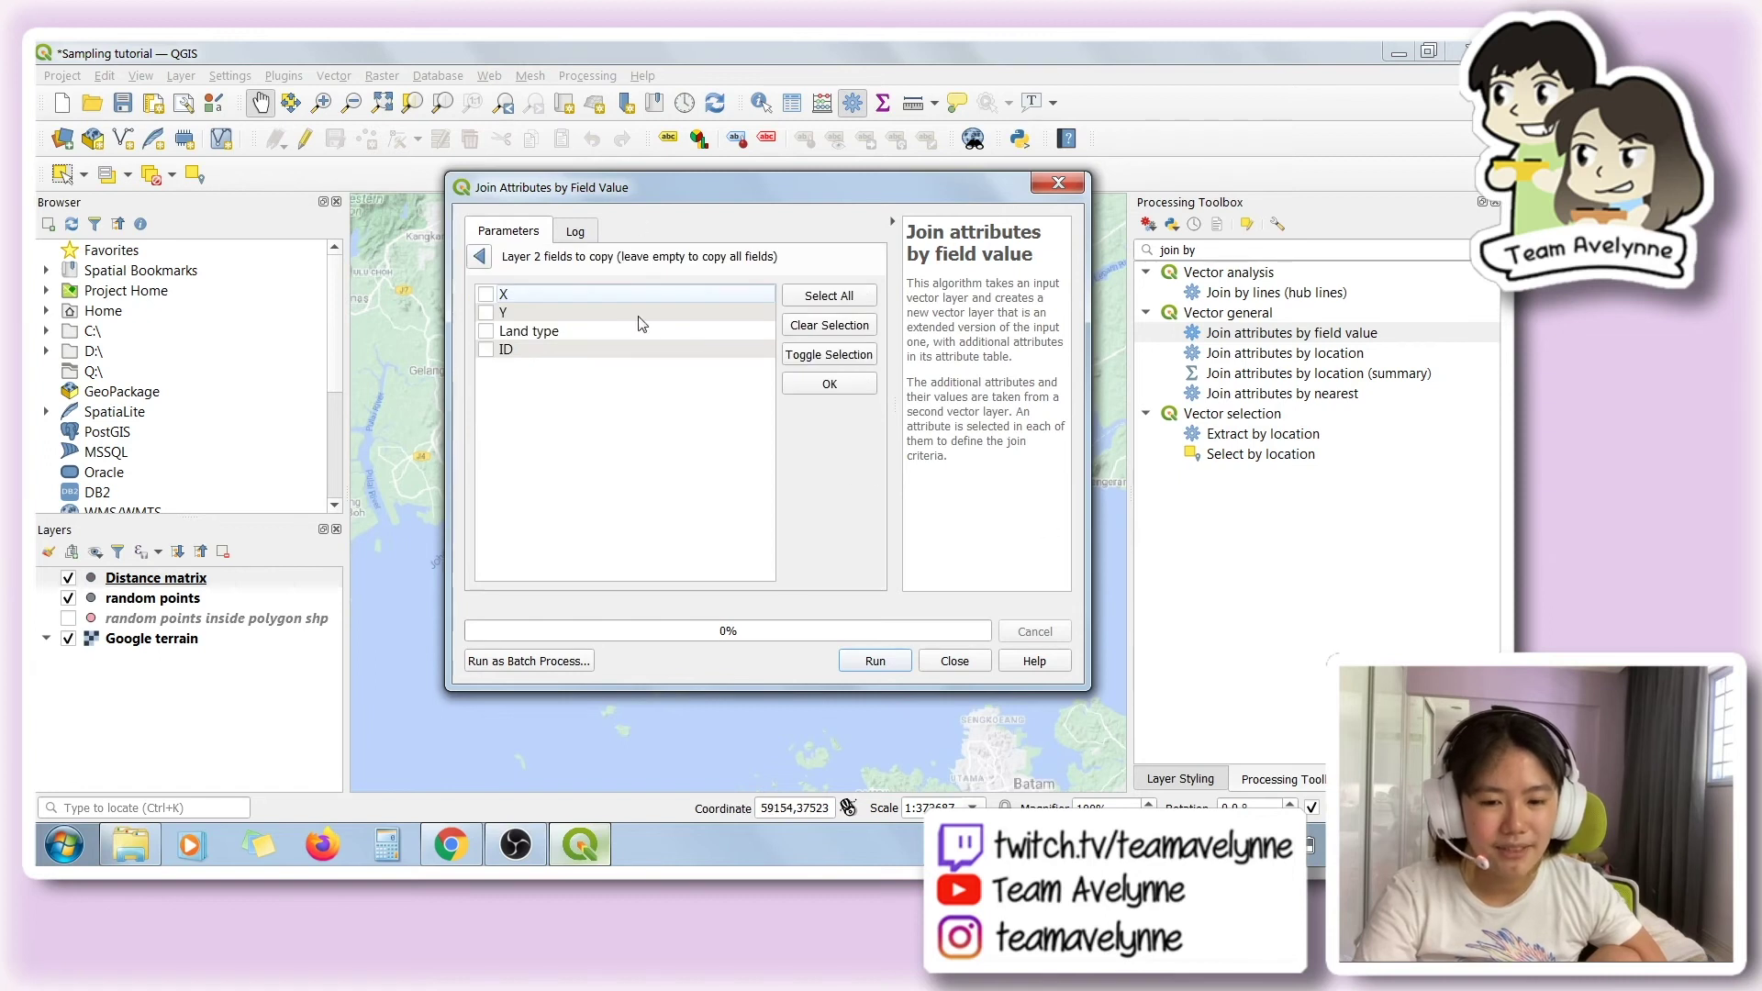
pyautogui.click(479, 257)
pyautogui.moveTo(884, 473); pyautogui.dragTo(875, 557)
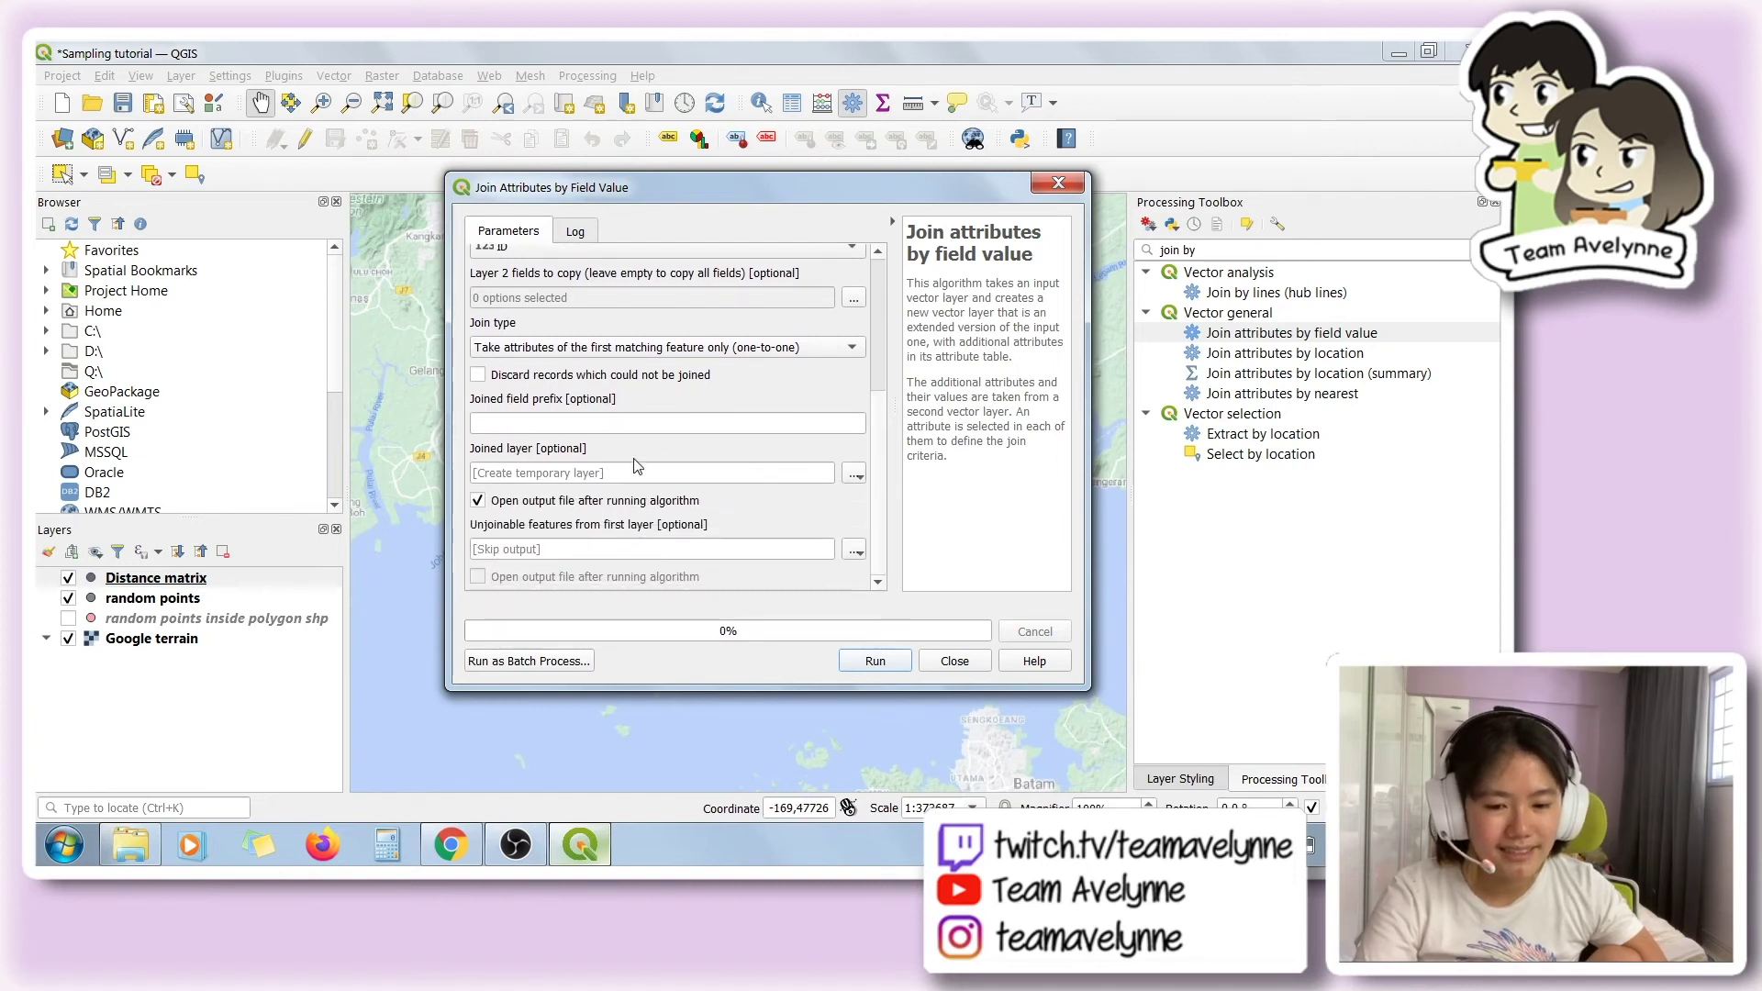
pyautogui.click(861, 663)
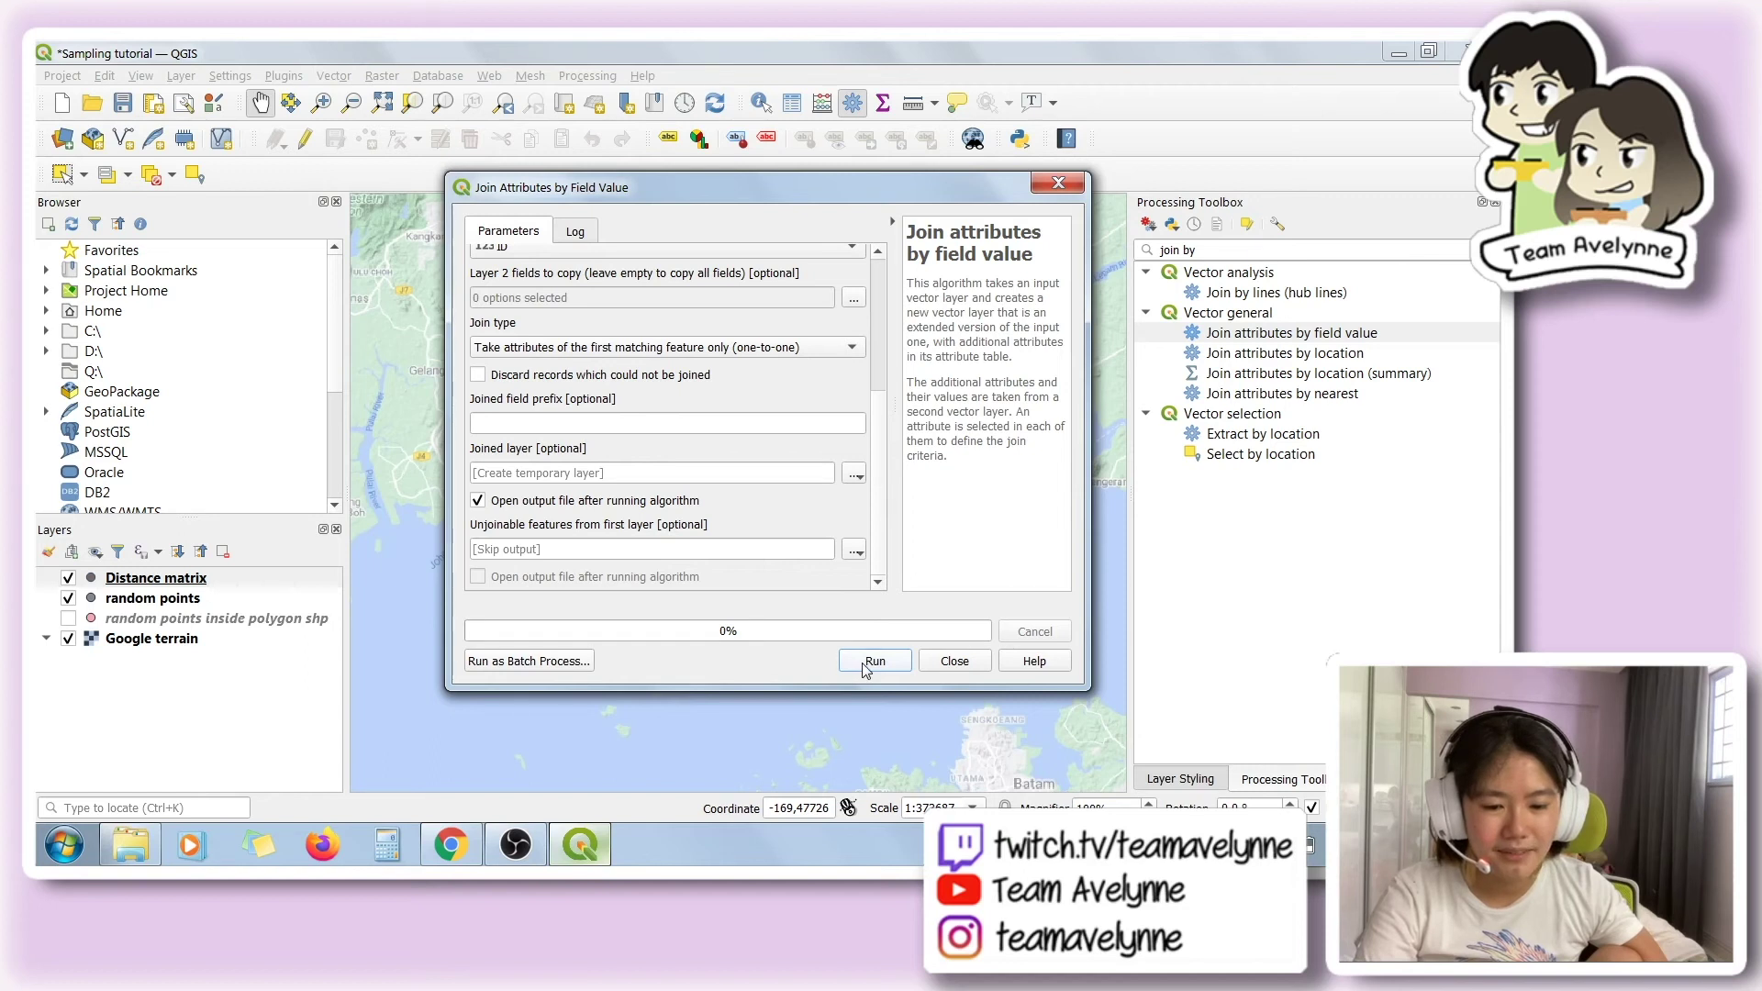
pyautogui.click(954, 661)
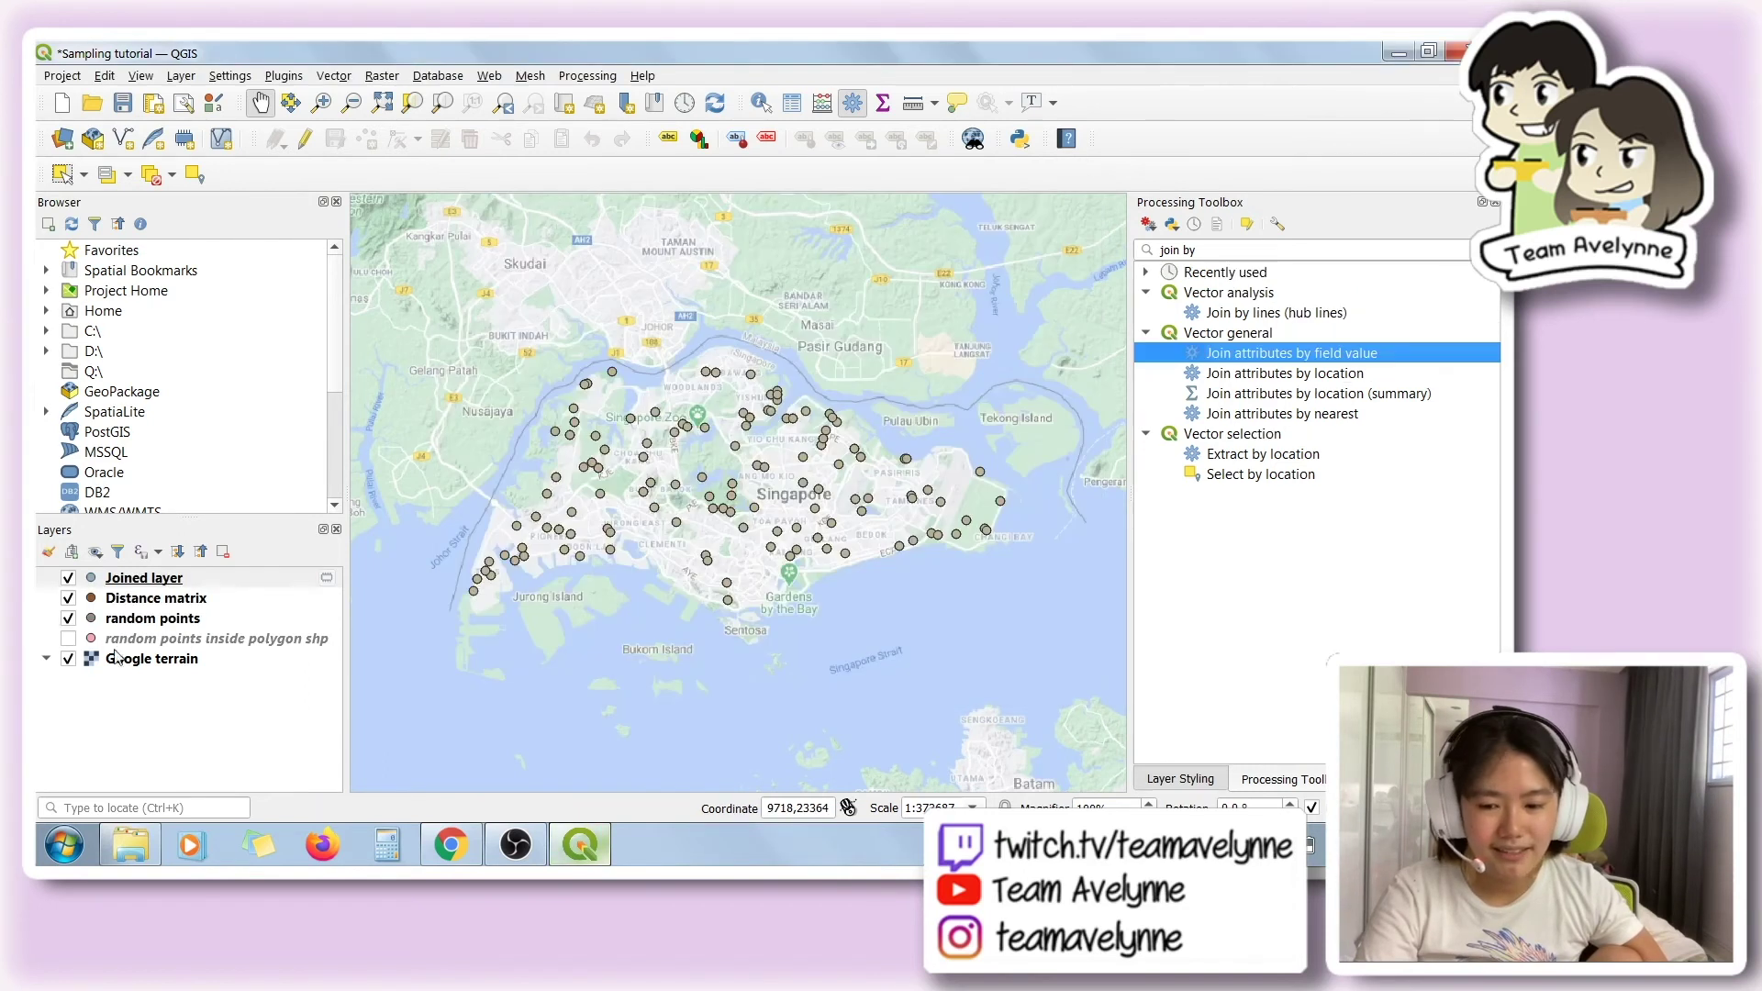
# - Hide the Distance matrix and random points layers, then examine the Joined layer's attribute table
pyautogui.click(67, 598)
pyautogui.click(68, 618)
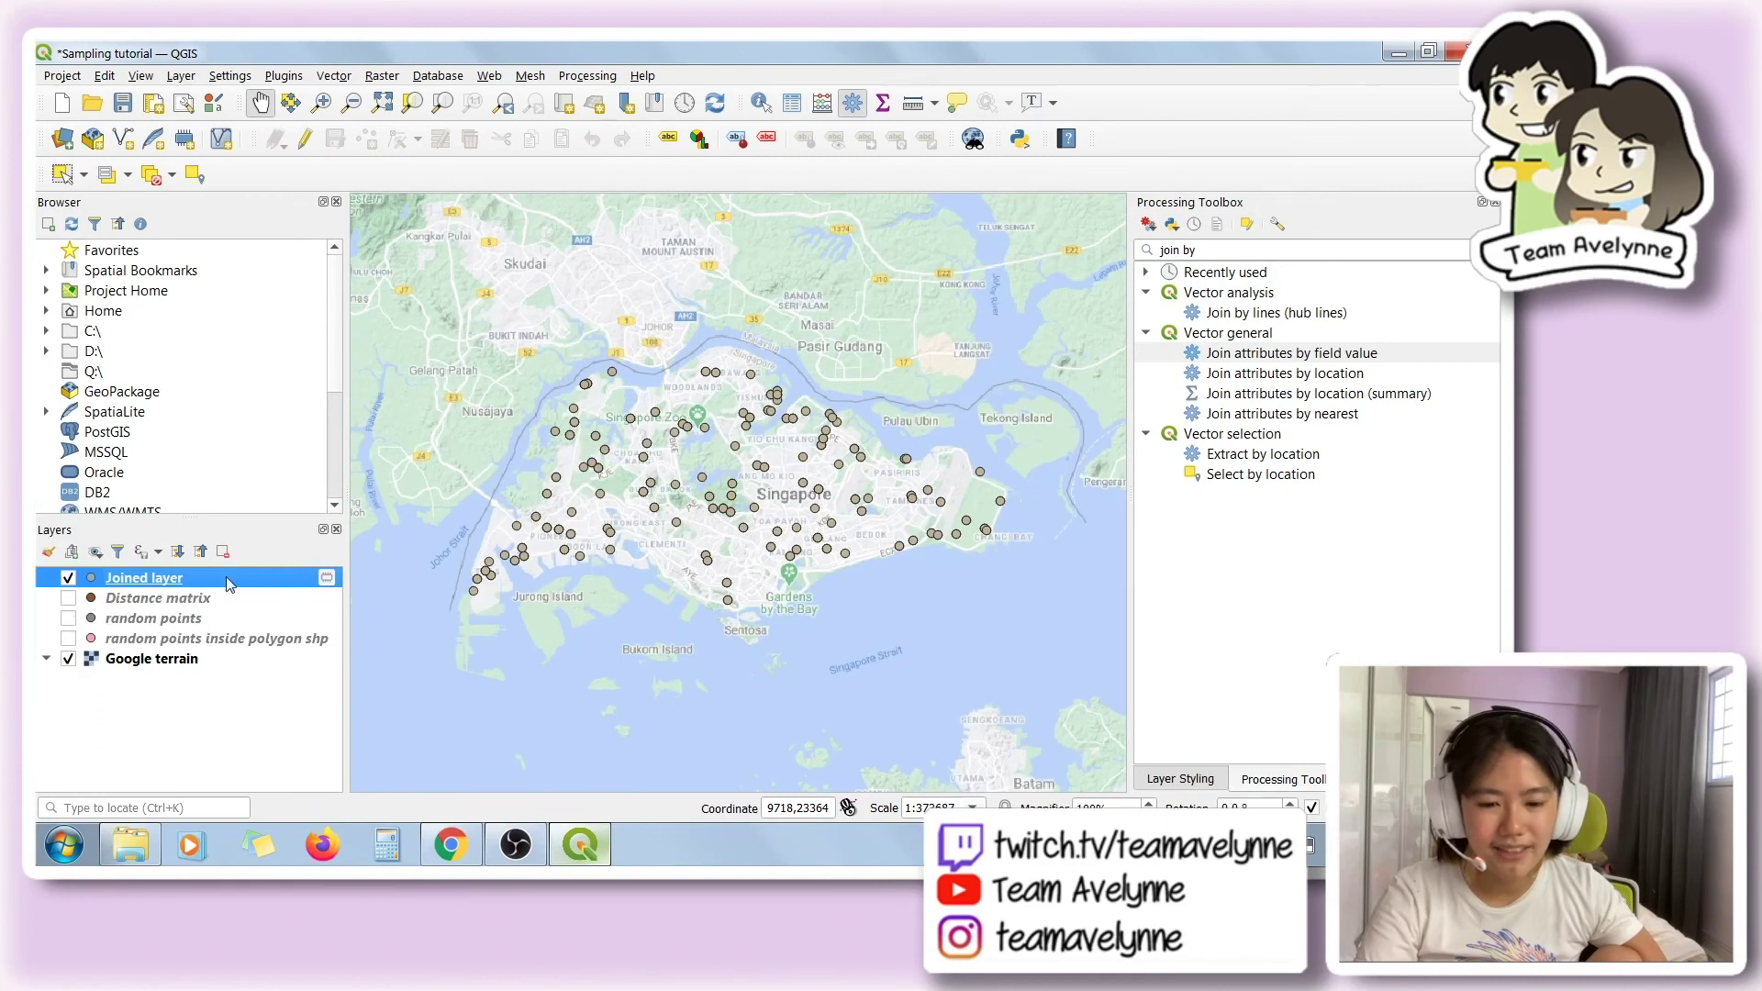
pyautogui.click(793, 103)
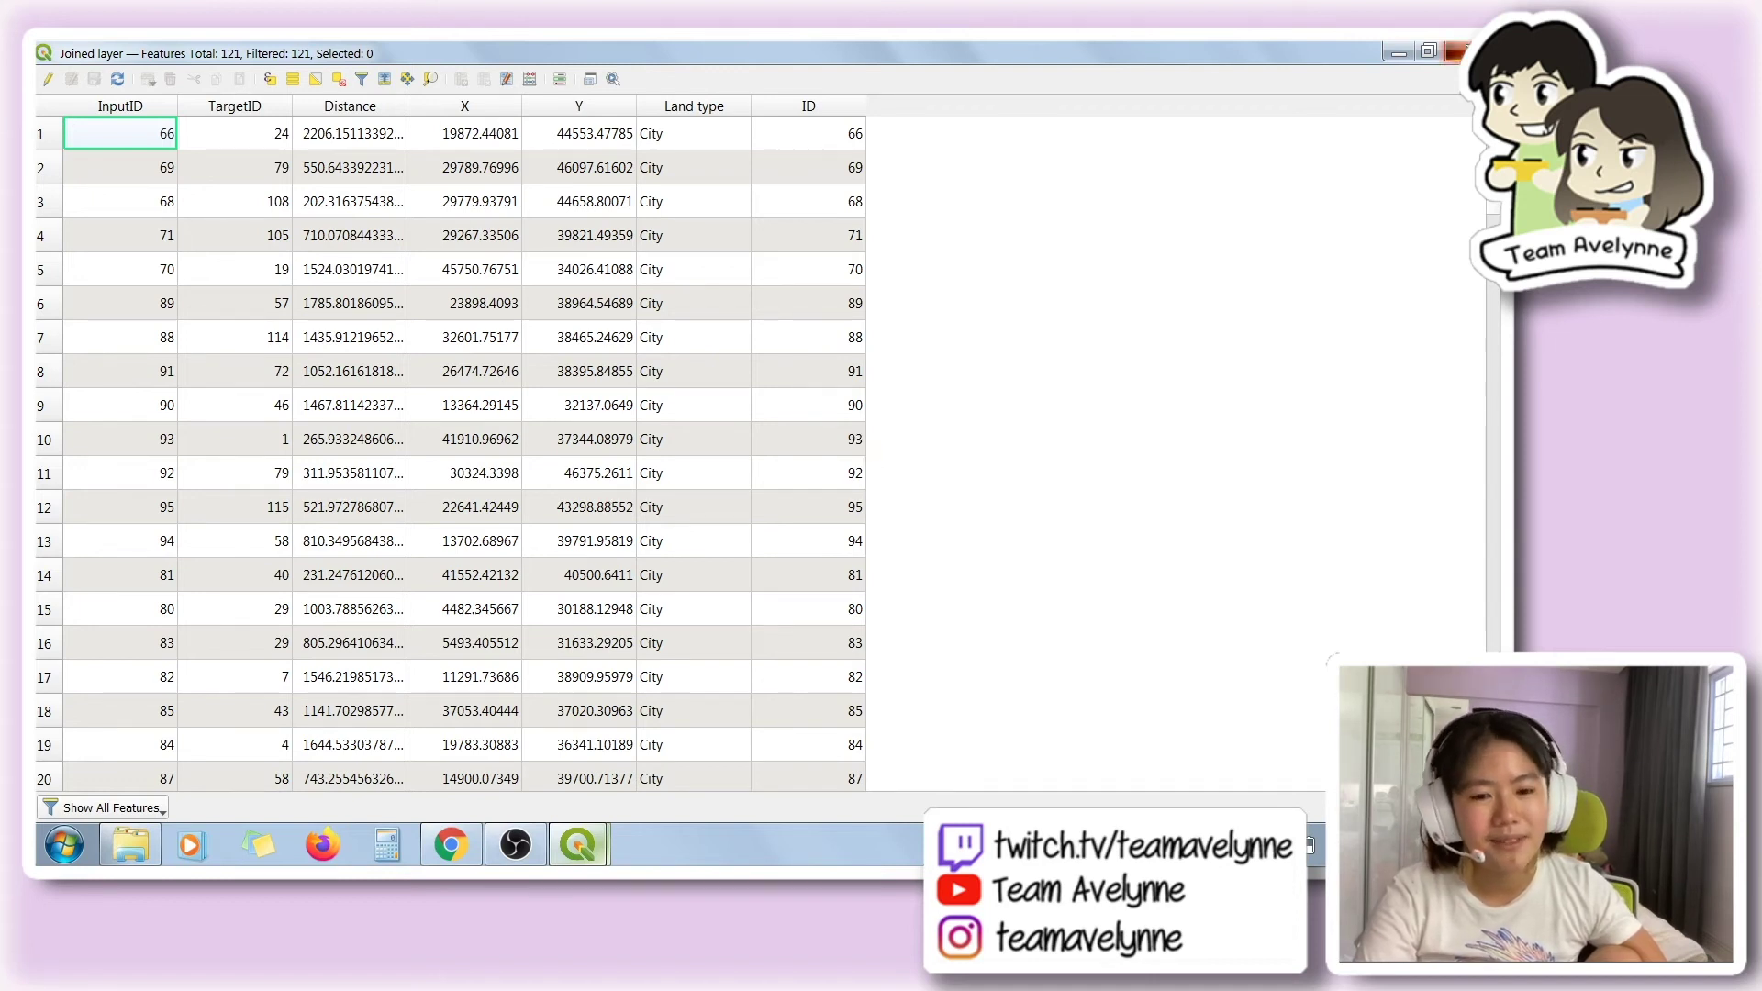
pyautogui.click(578, 844)
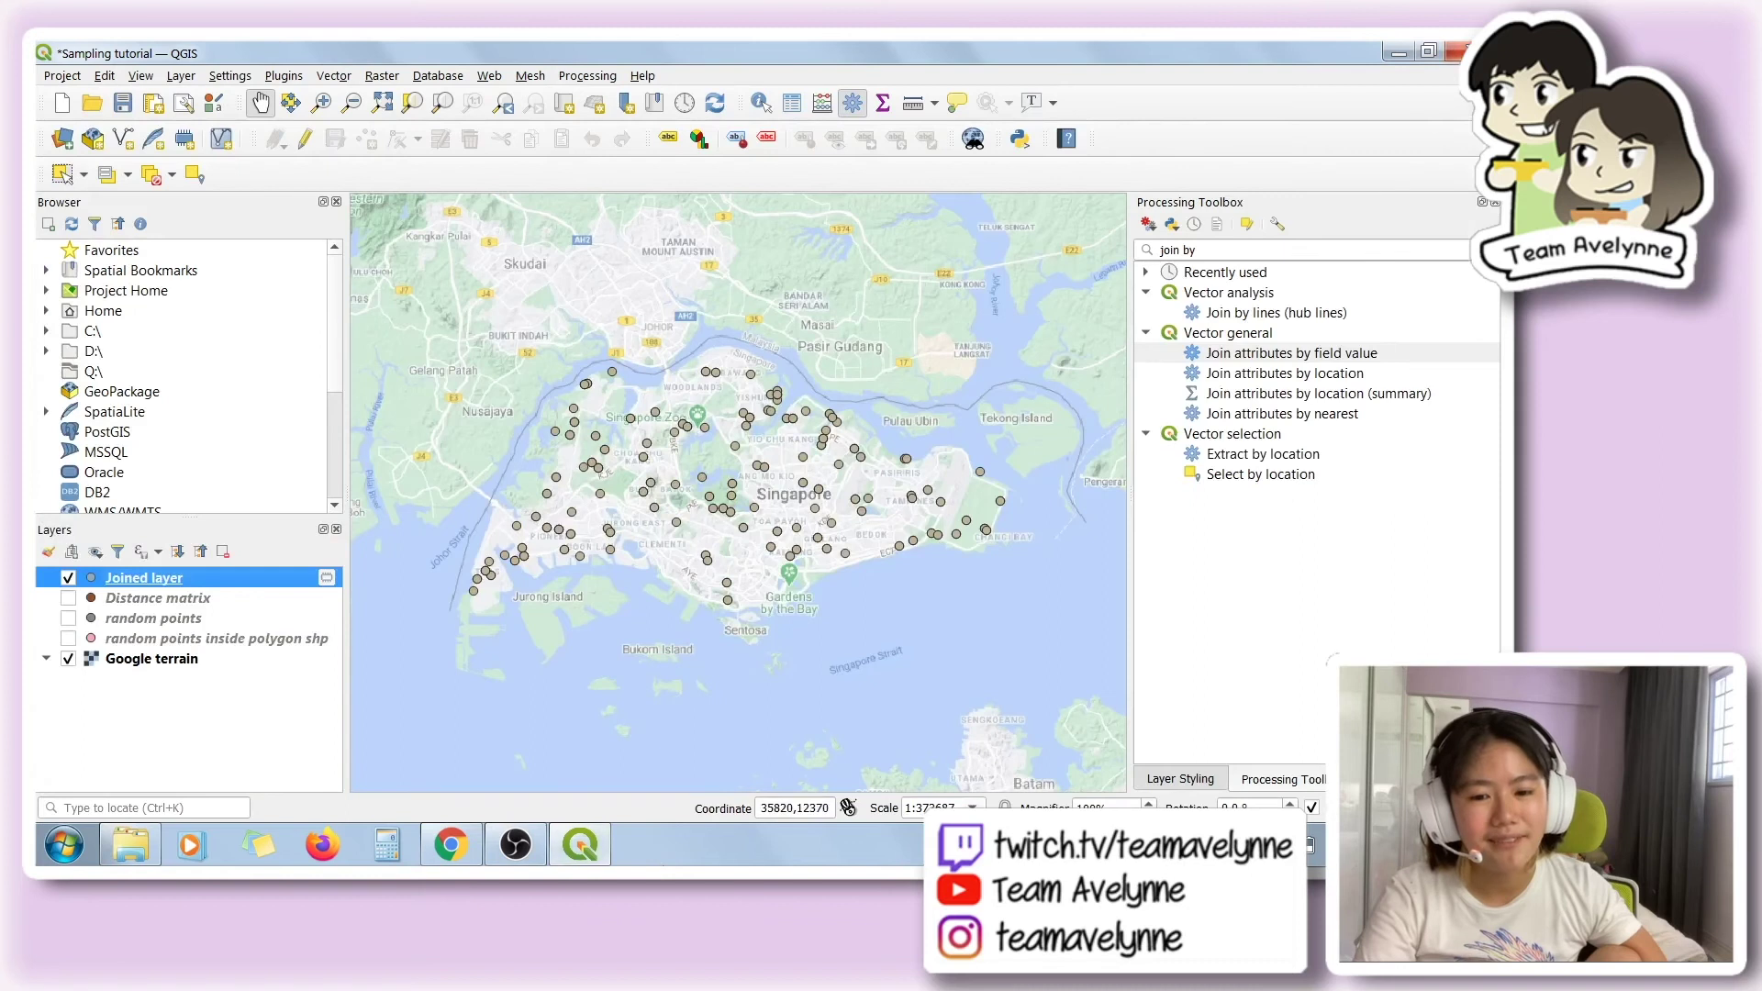
# - Save the temporary Joined layer as the ESRI Shapefile "random points with distance" in the Sampling tutorial folder
pyautogui.click(325, 578)
pyautogui.click(1013, 250)
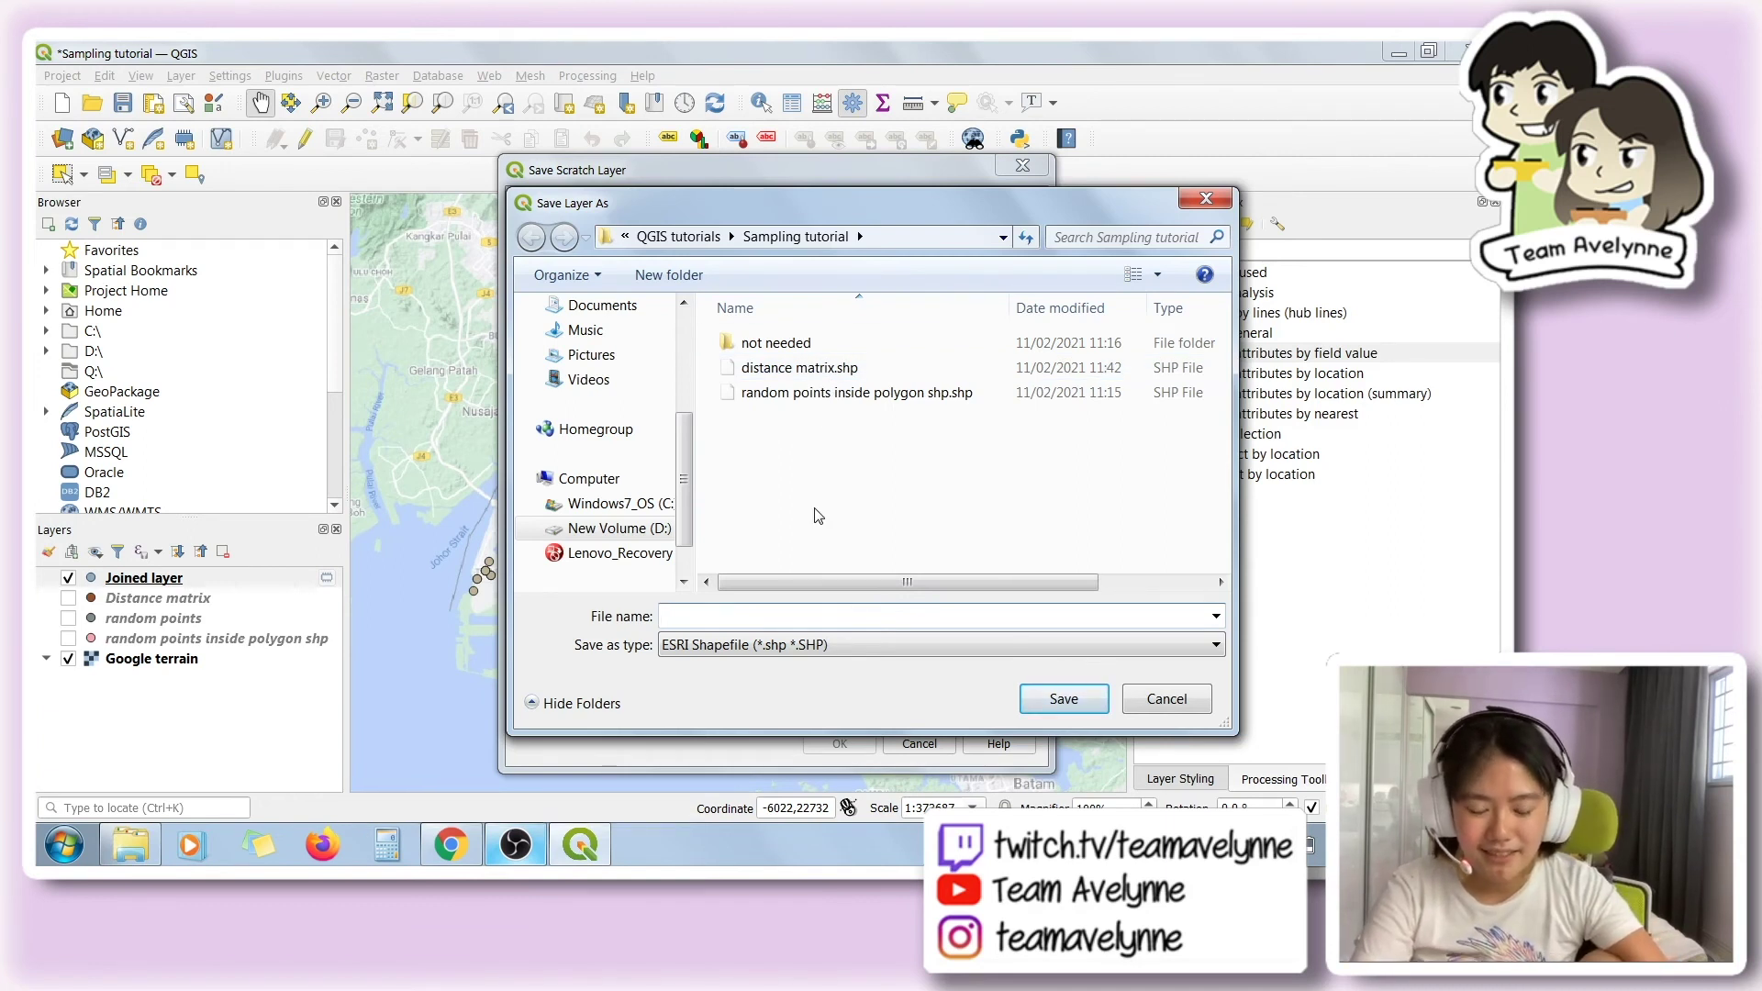
pyautogui.write('rando')
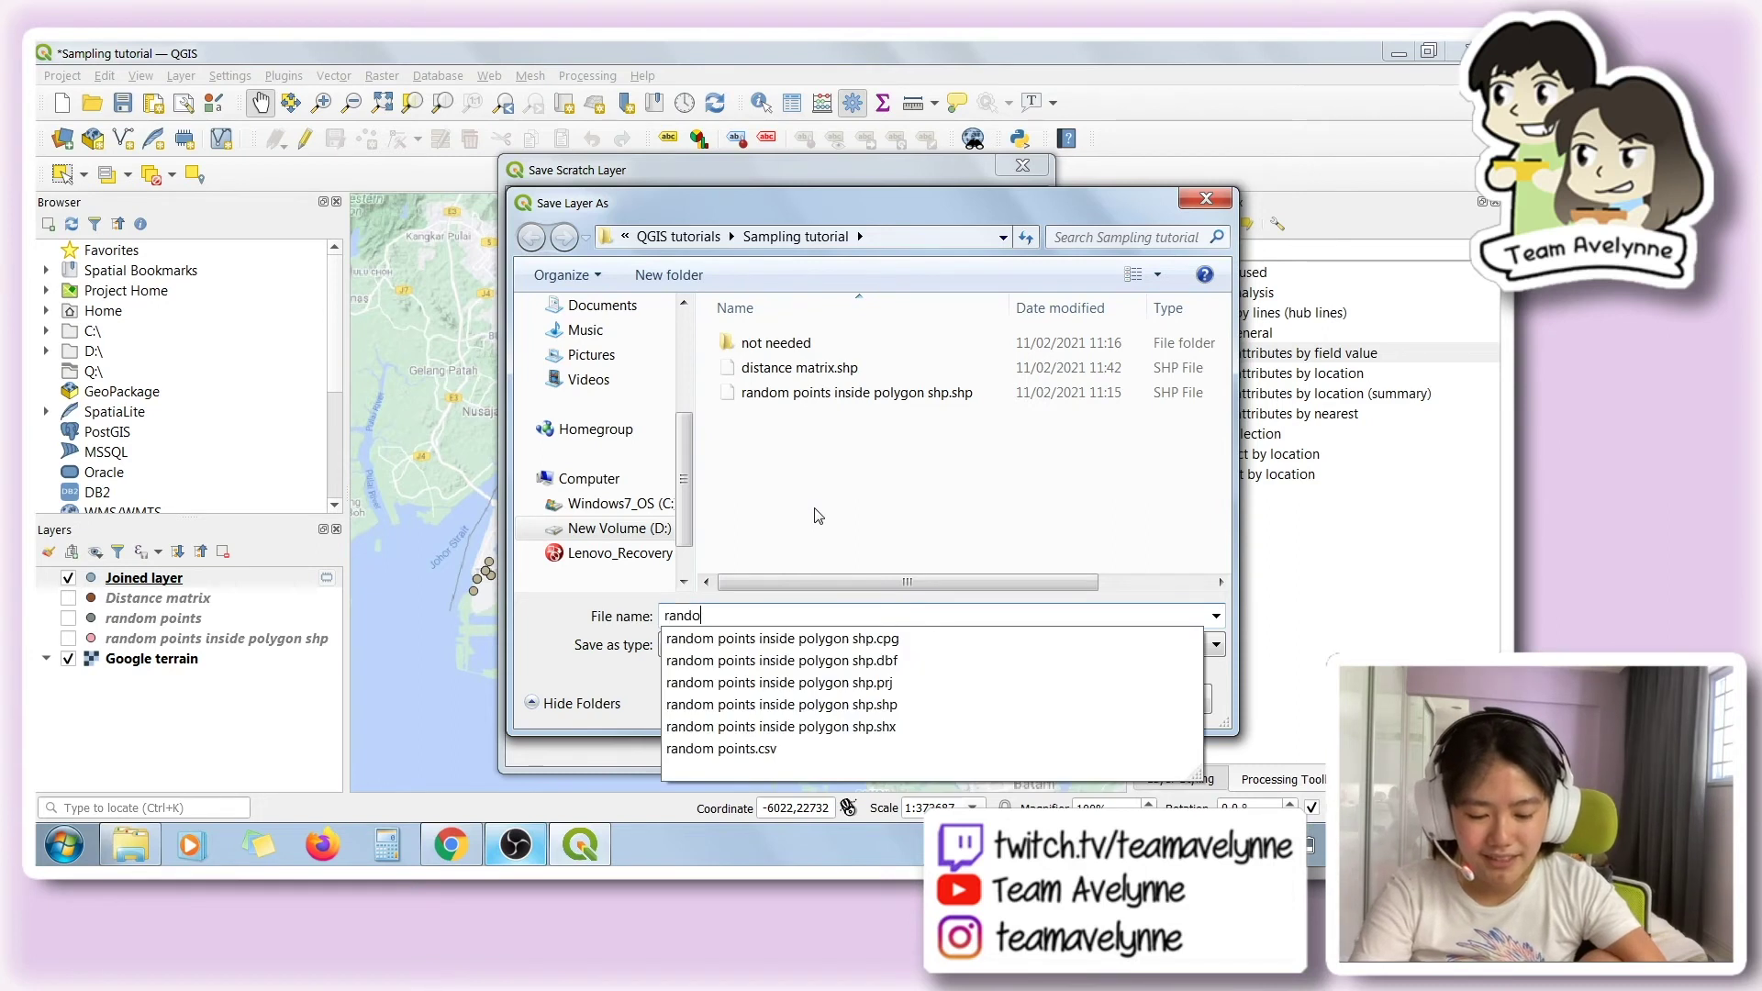
pyautogui.write('m poin')
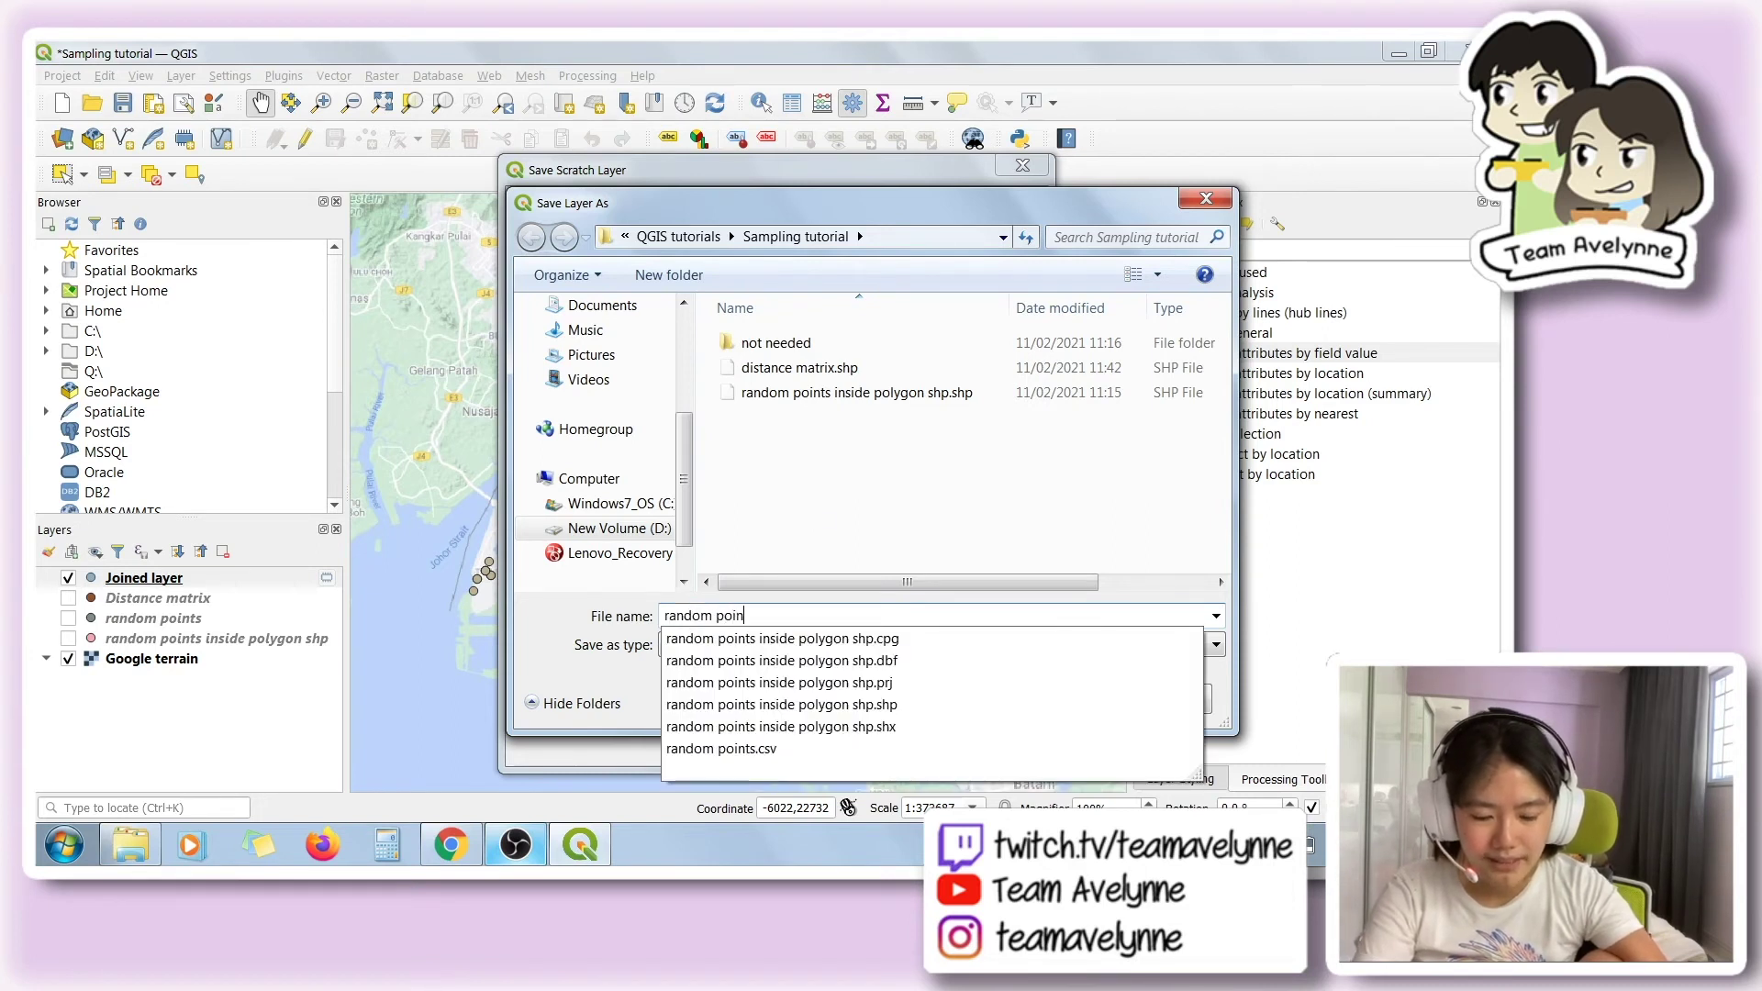
pyautogui.write('ts with distance')
pyautogui.press('Return')
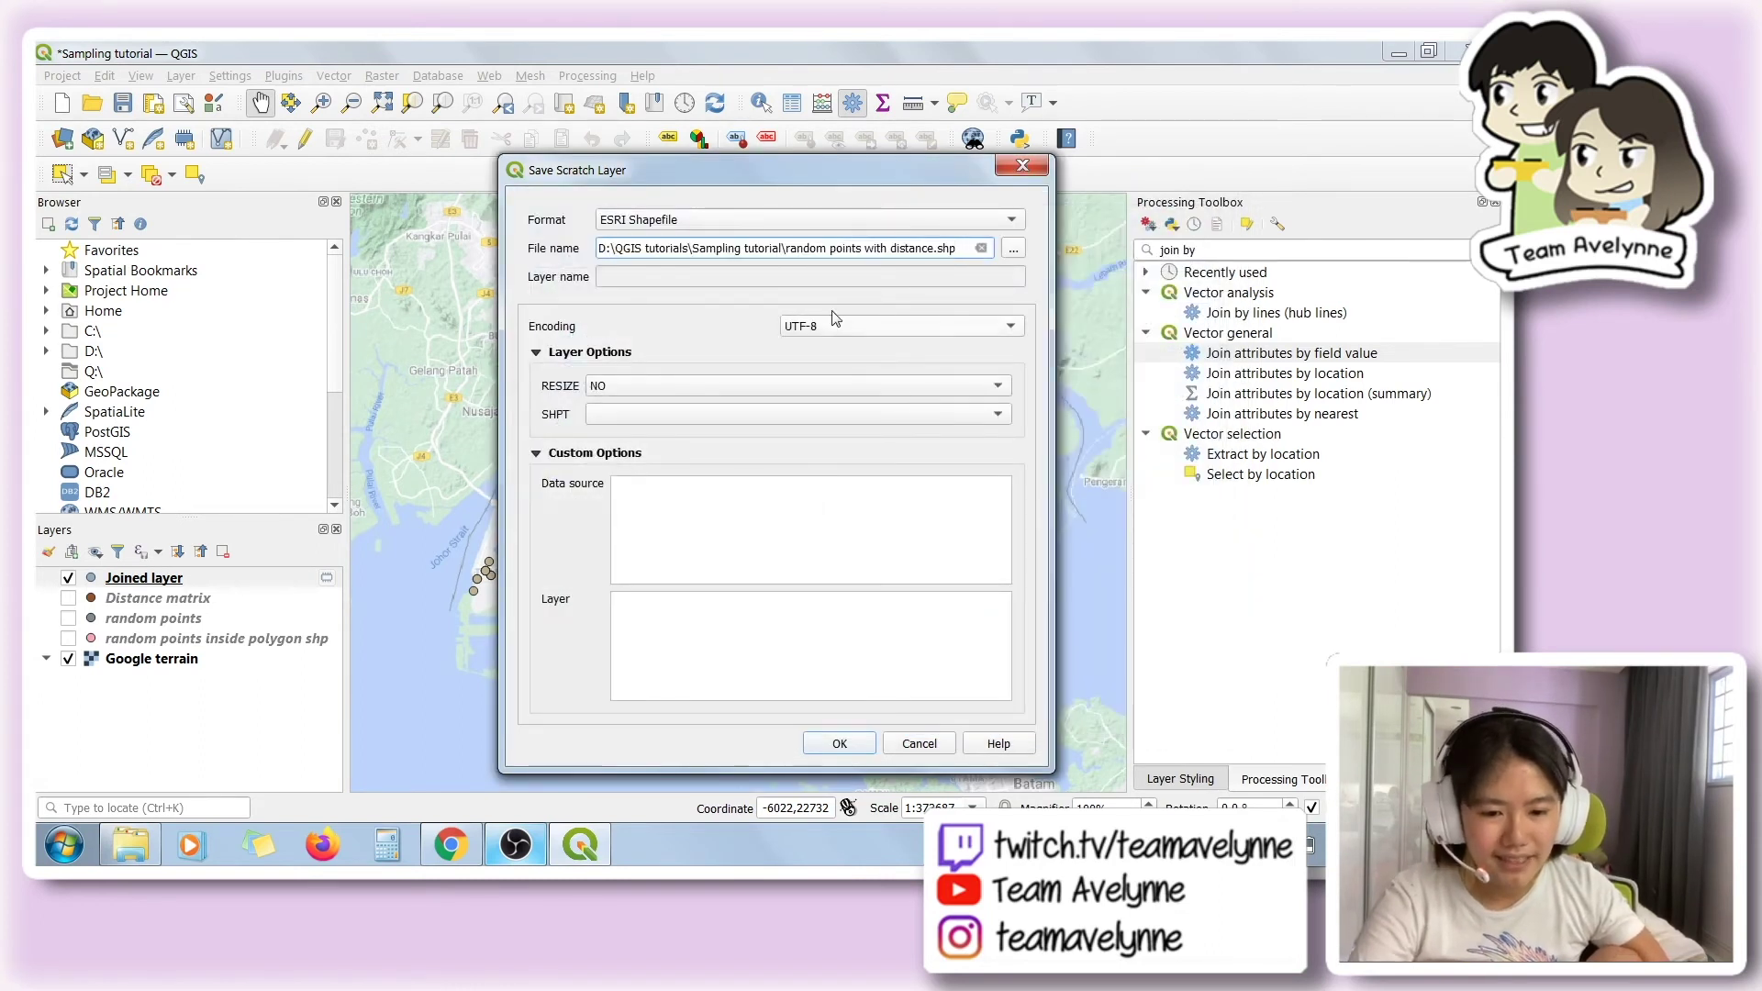
pyautogui.click(839, 743)
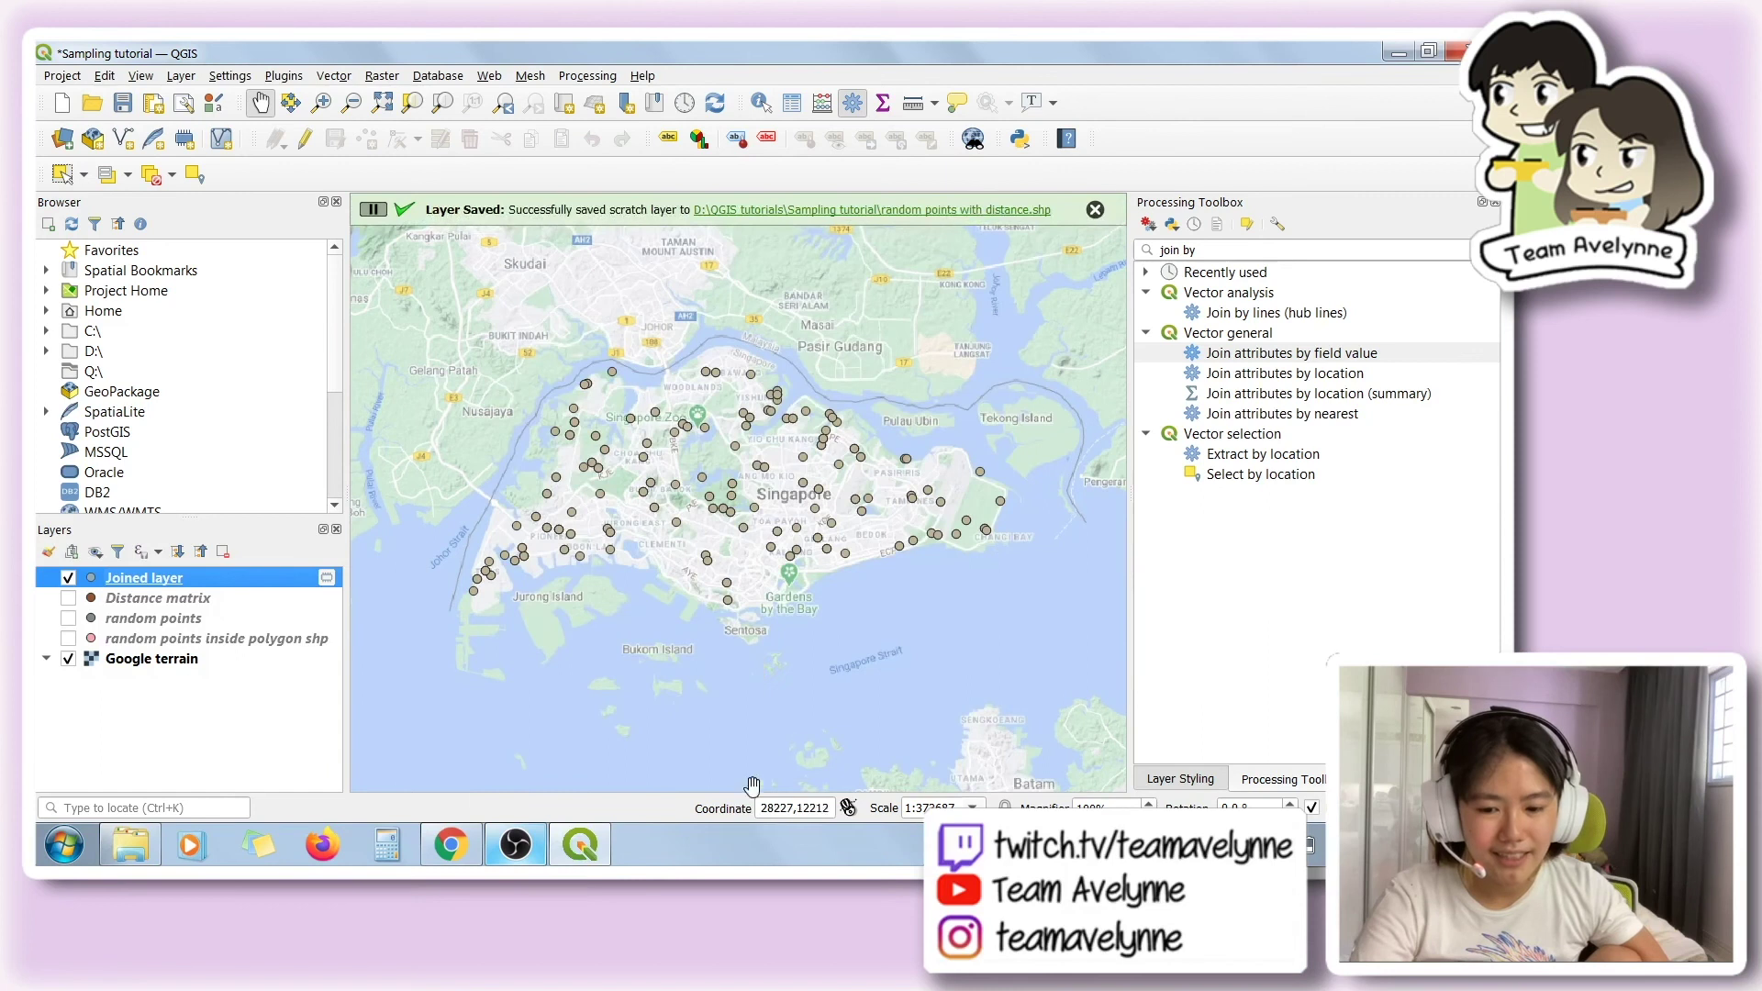
# - Open the Joined layer's attribute table for editing and sort it by Distance in descending order
pyautogui.click(309, 598)
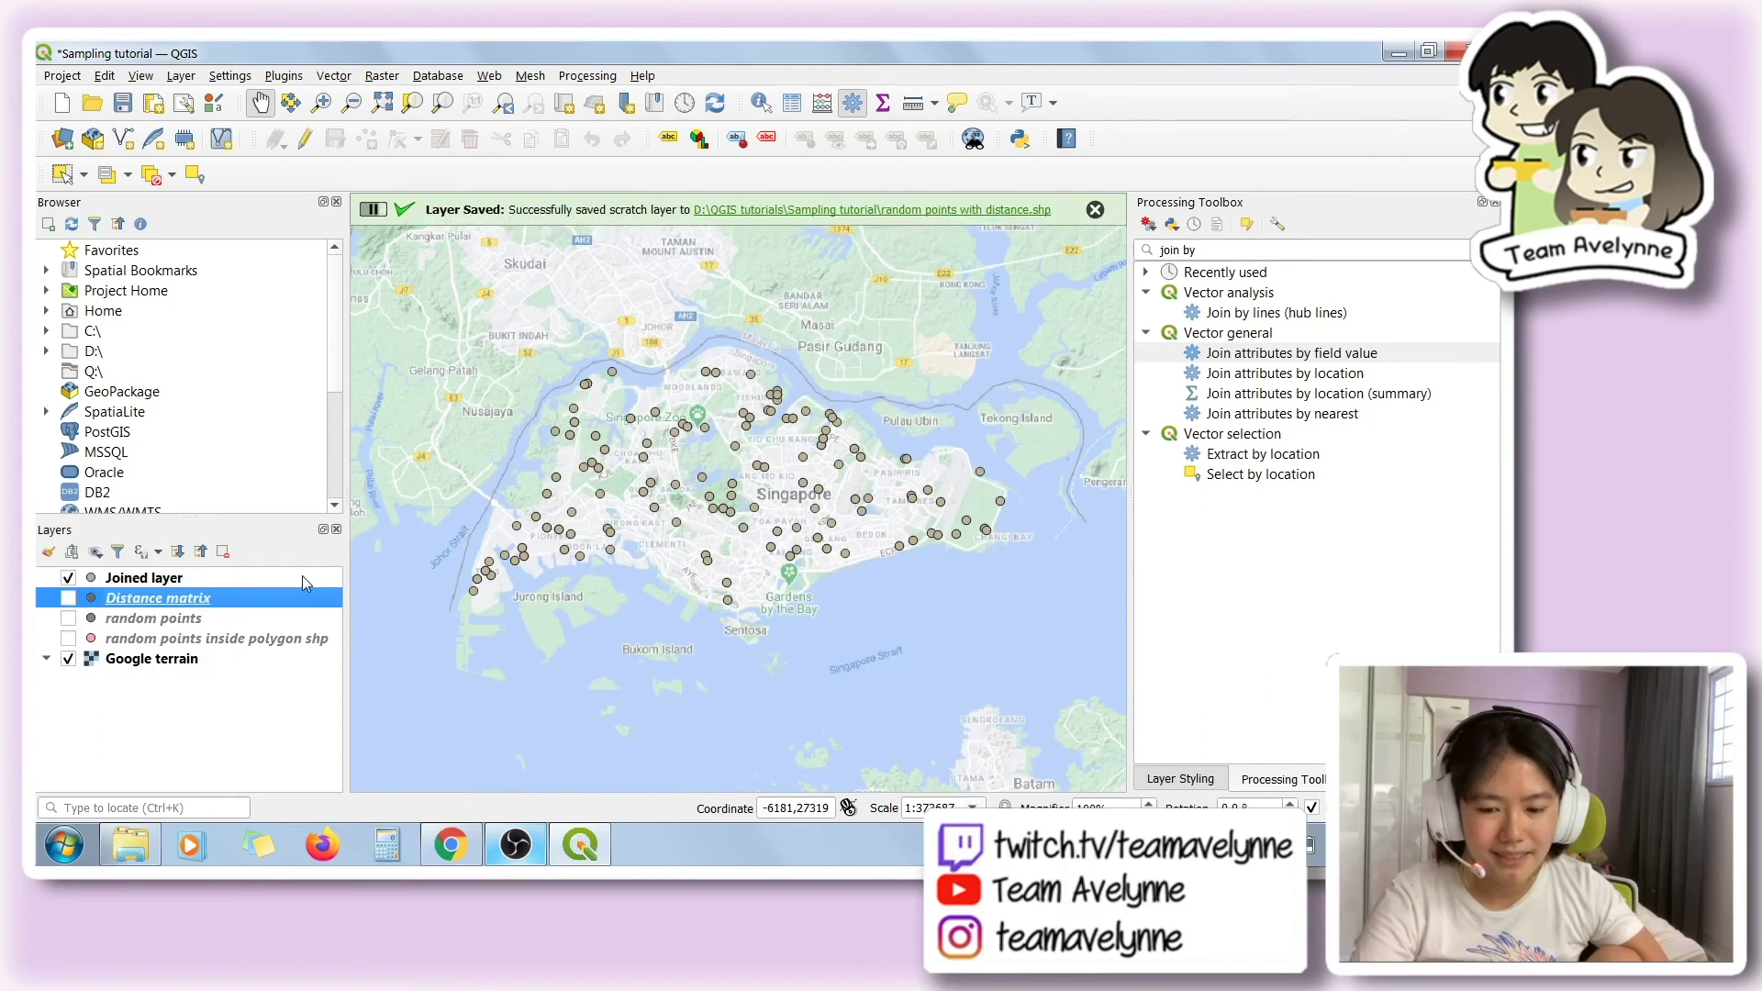
pyautogui.press('Up')
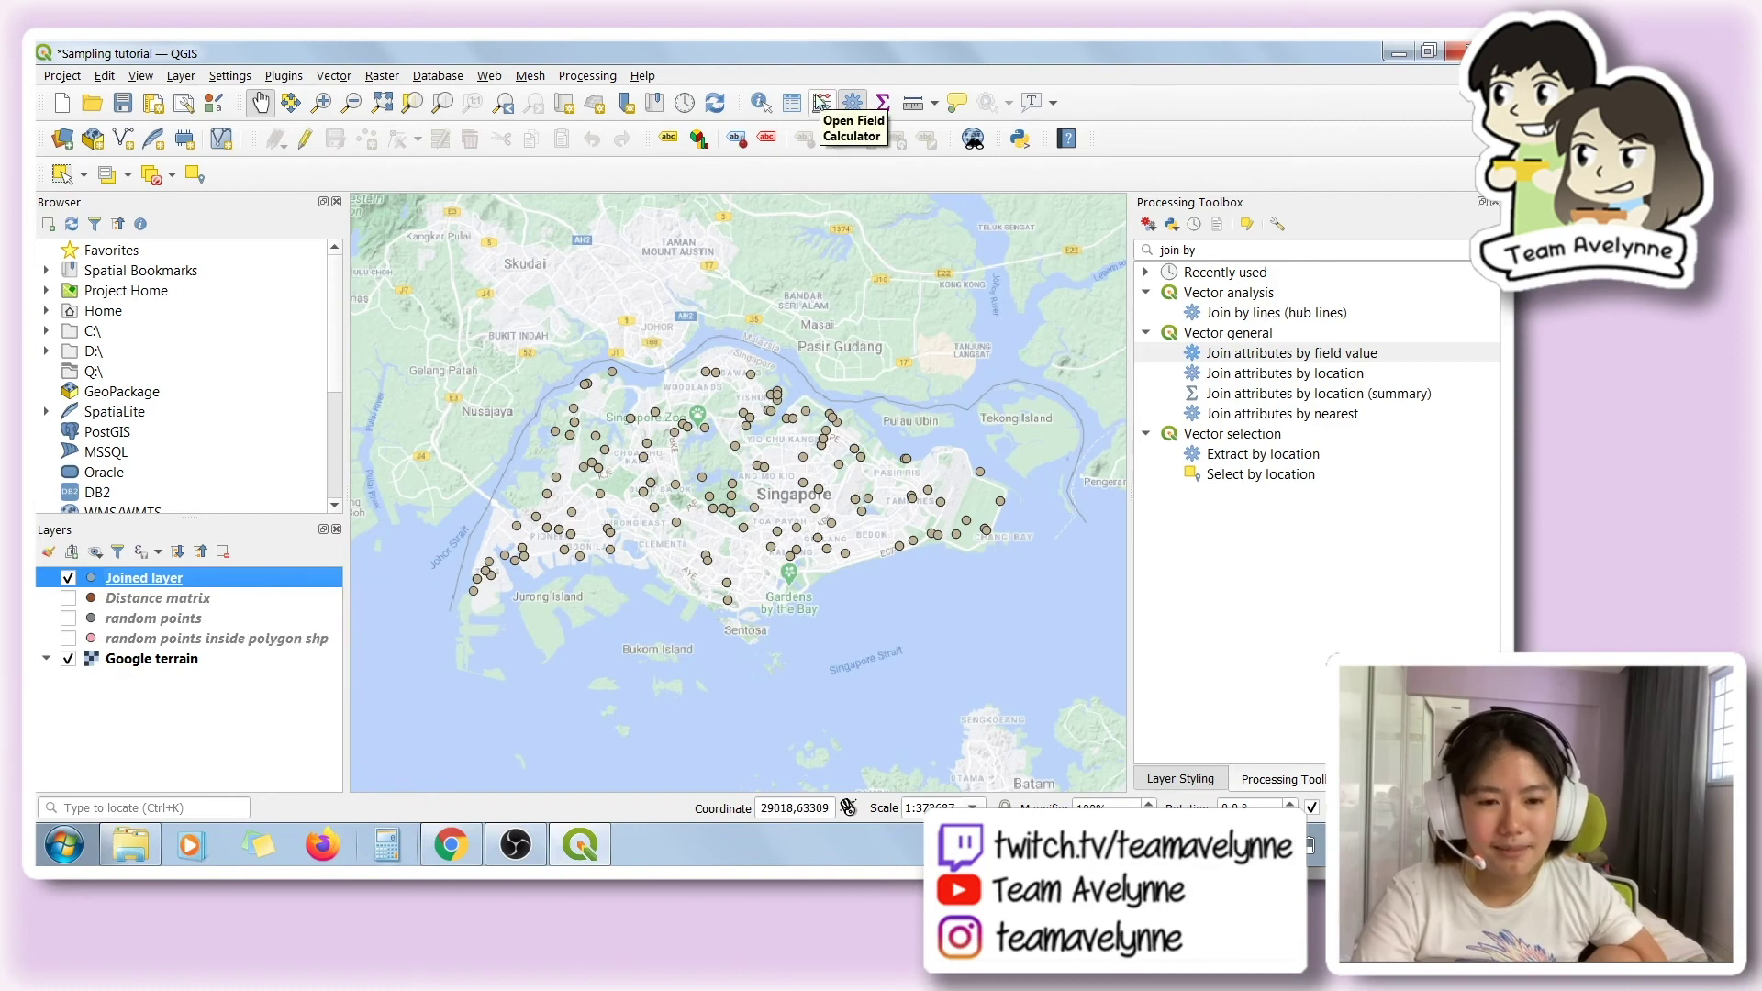
pyautogui.click(792, 103)
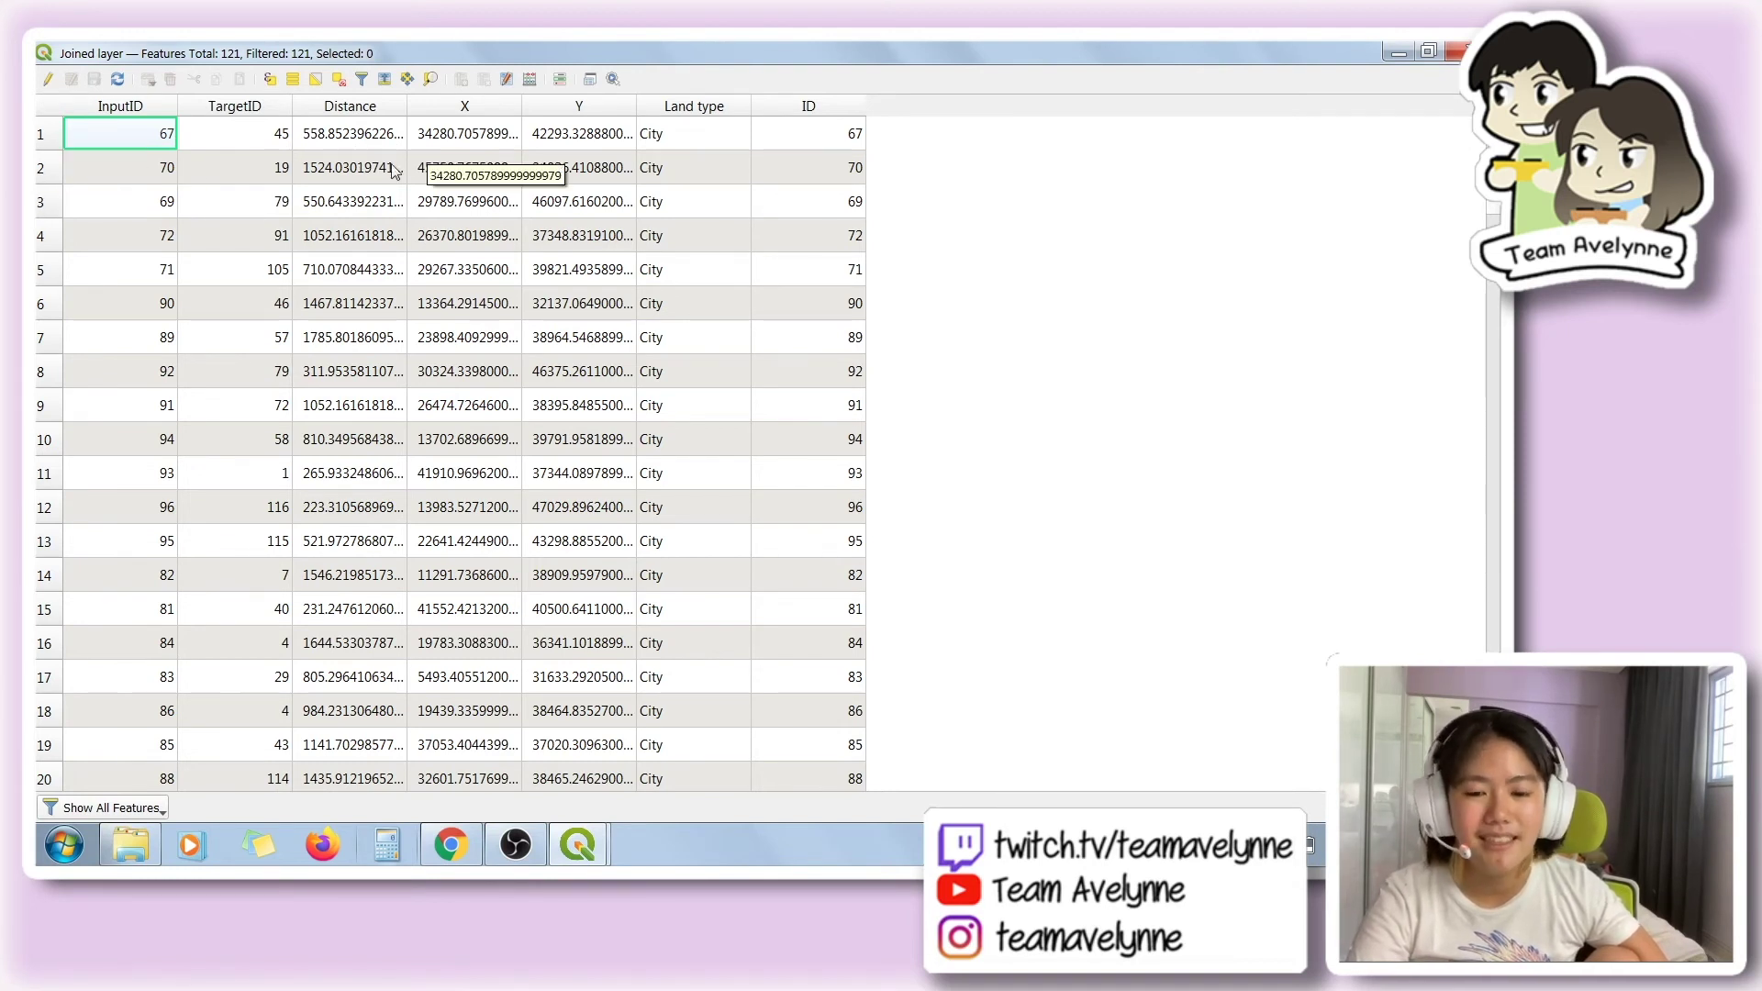
pyautogui.click(49, 77)
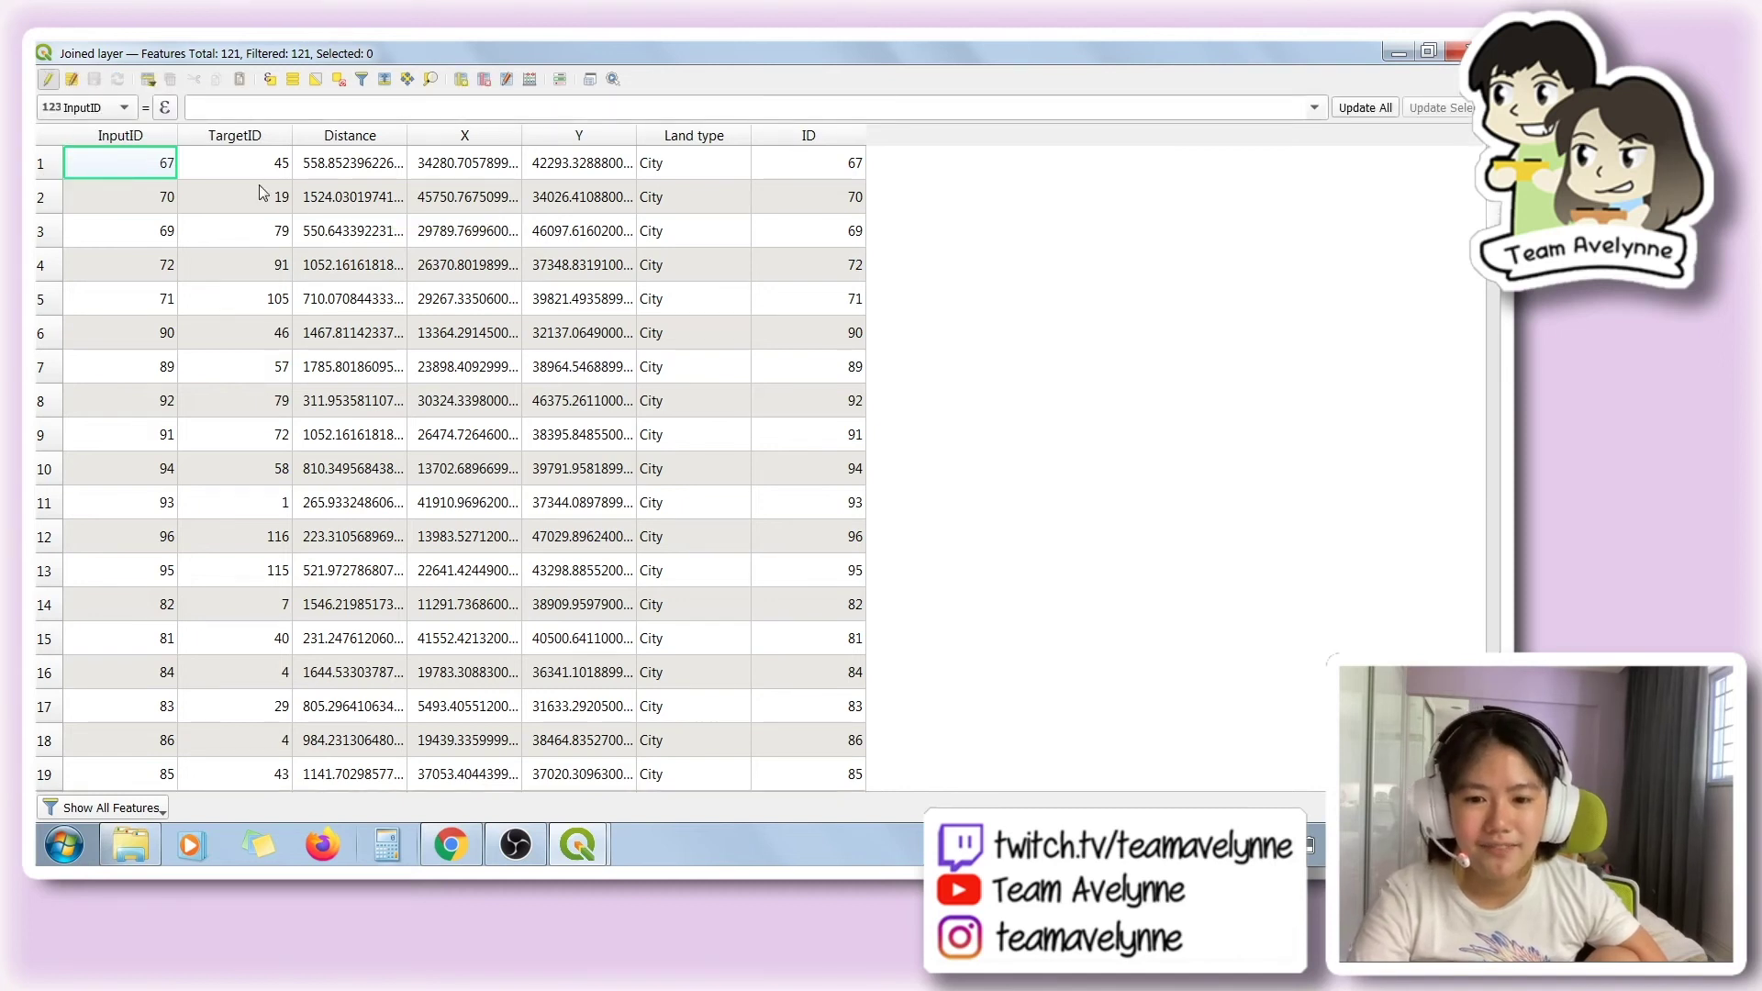
pyautogui.click(372, 138)
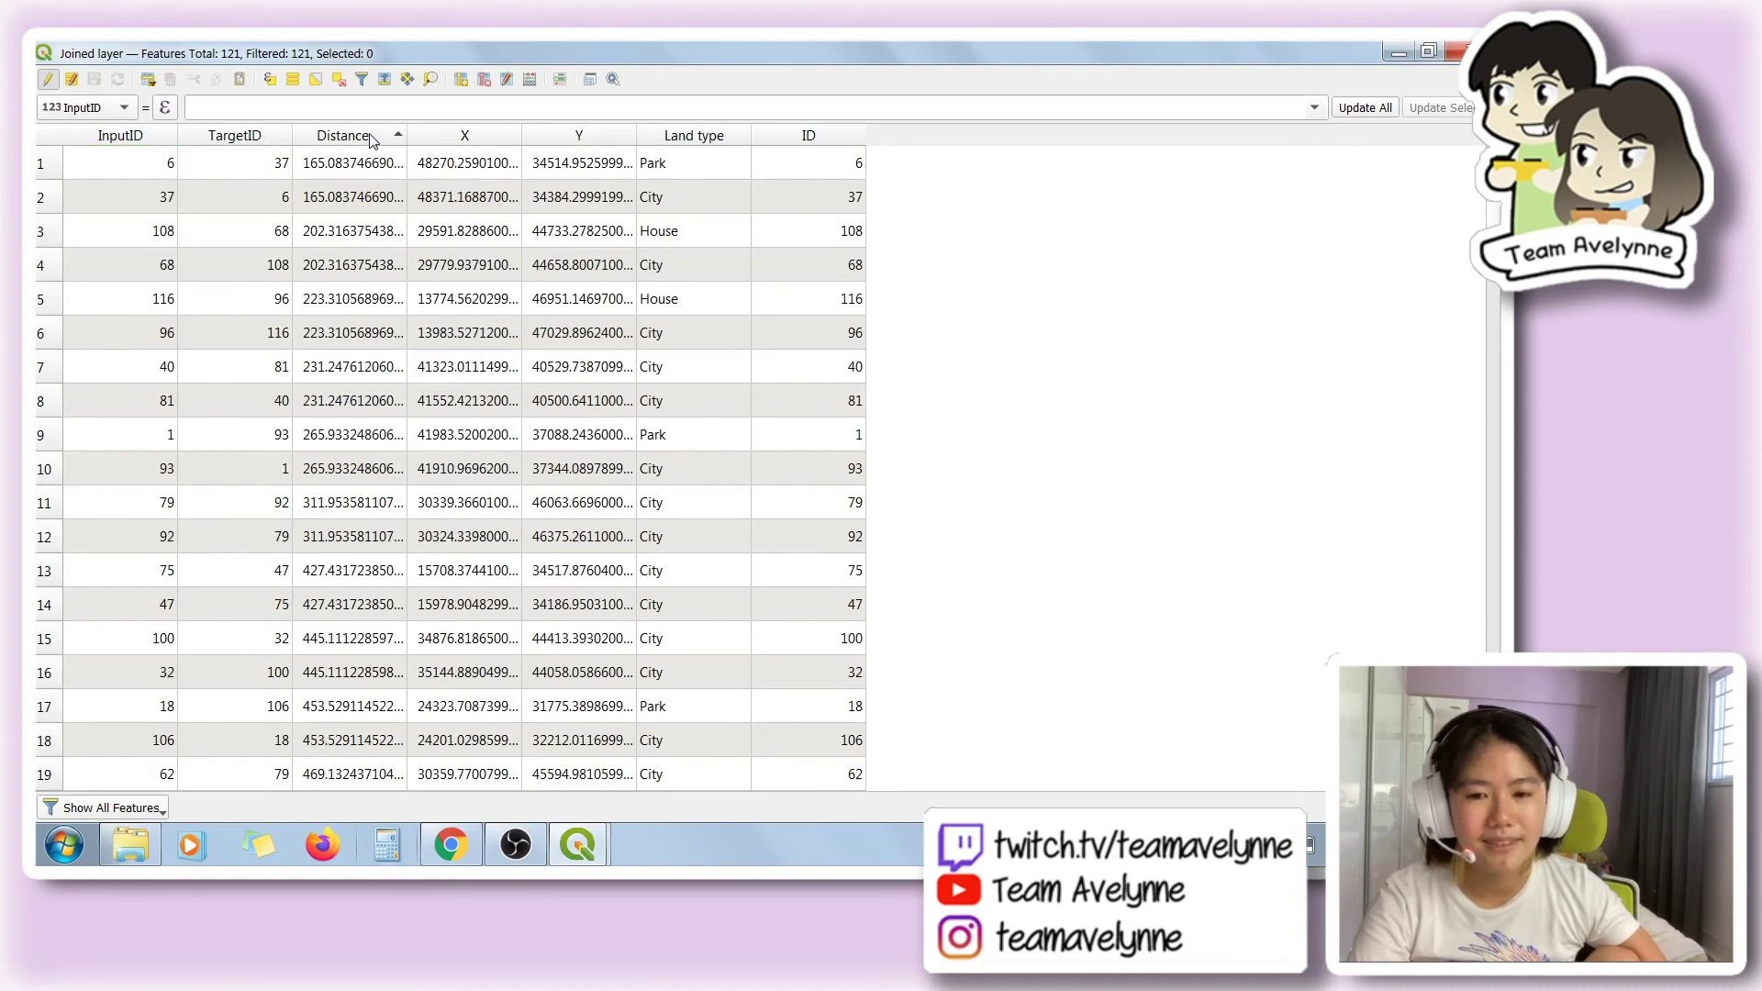
pyautogui.click(372, 137)
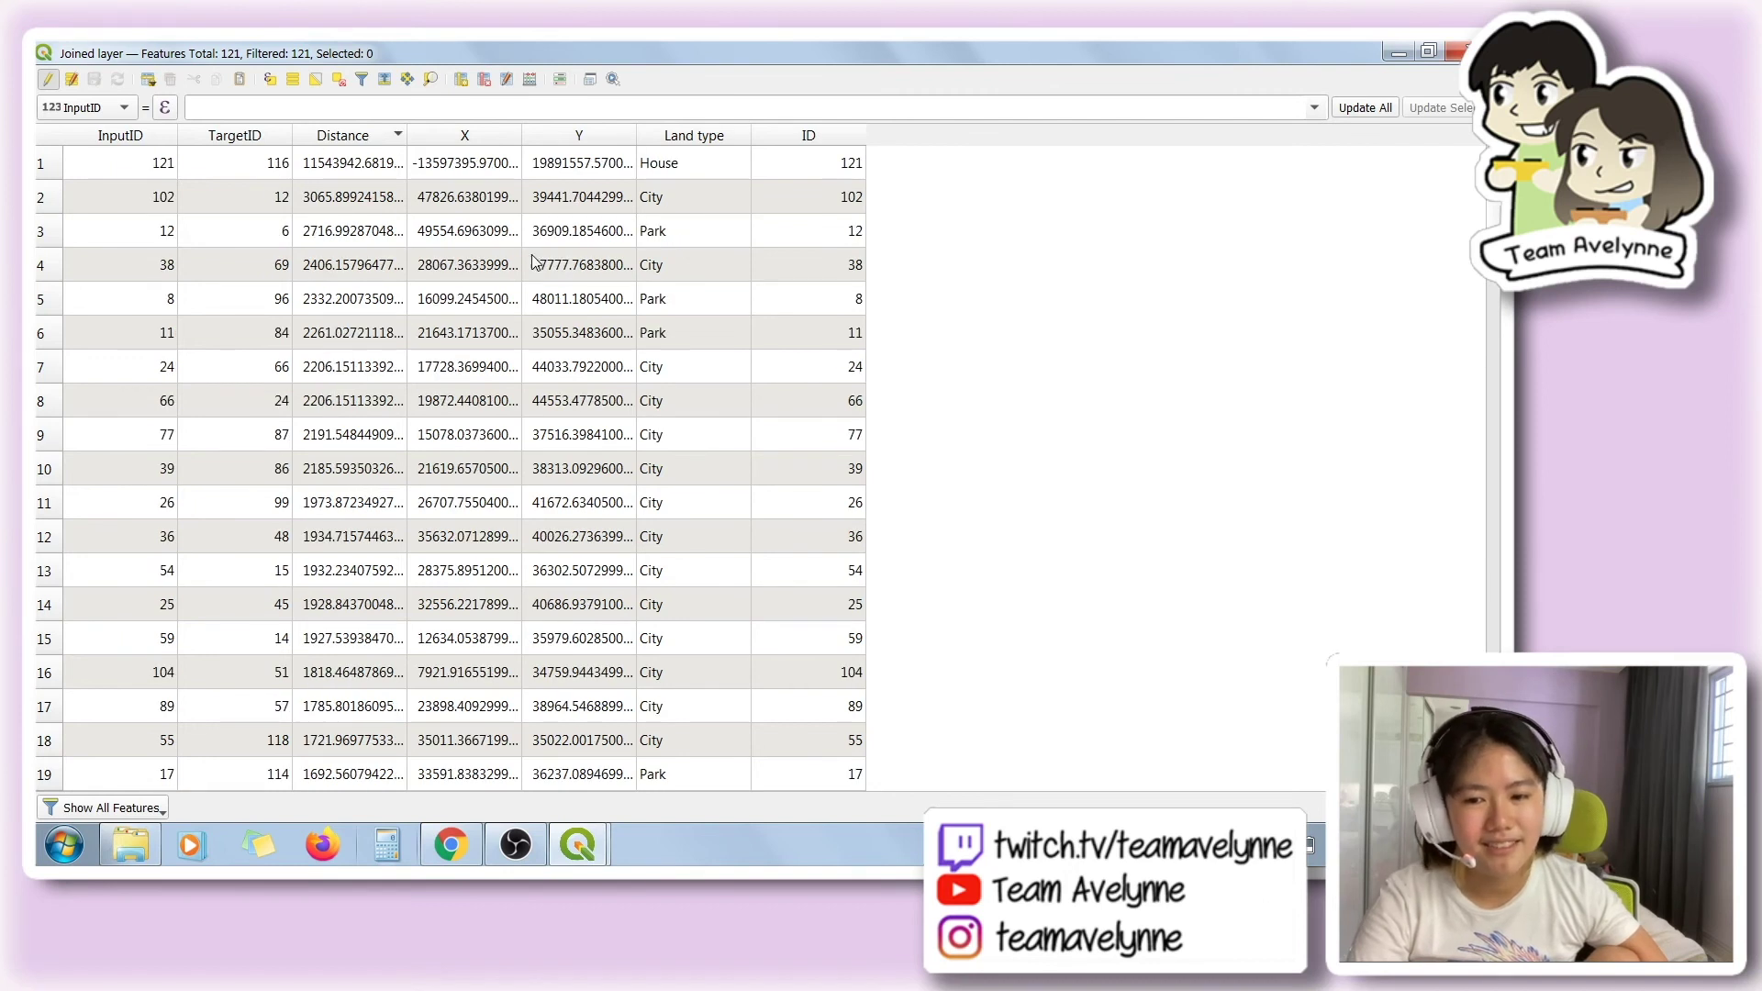
# - Delete rows 51 to 121 of the distance-sorted table, keeping the first 50 points, and save the edits
pyautogui.scroll(-15, 130, 308)
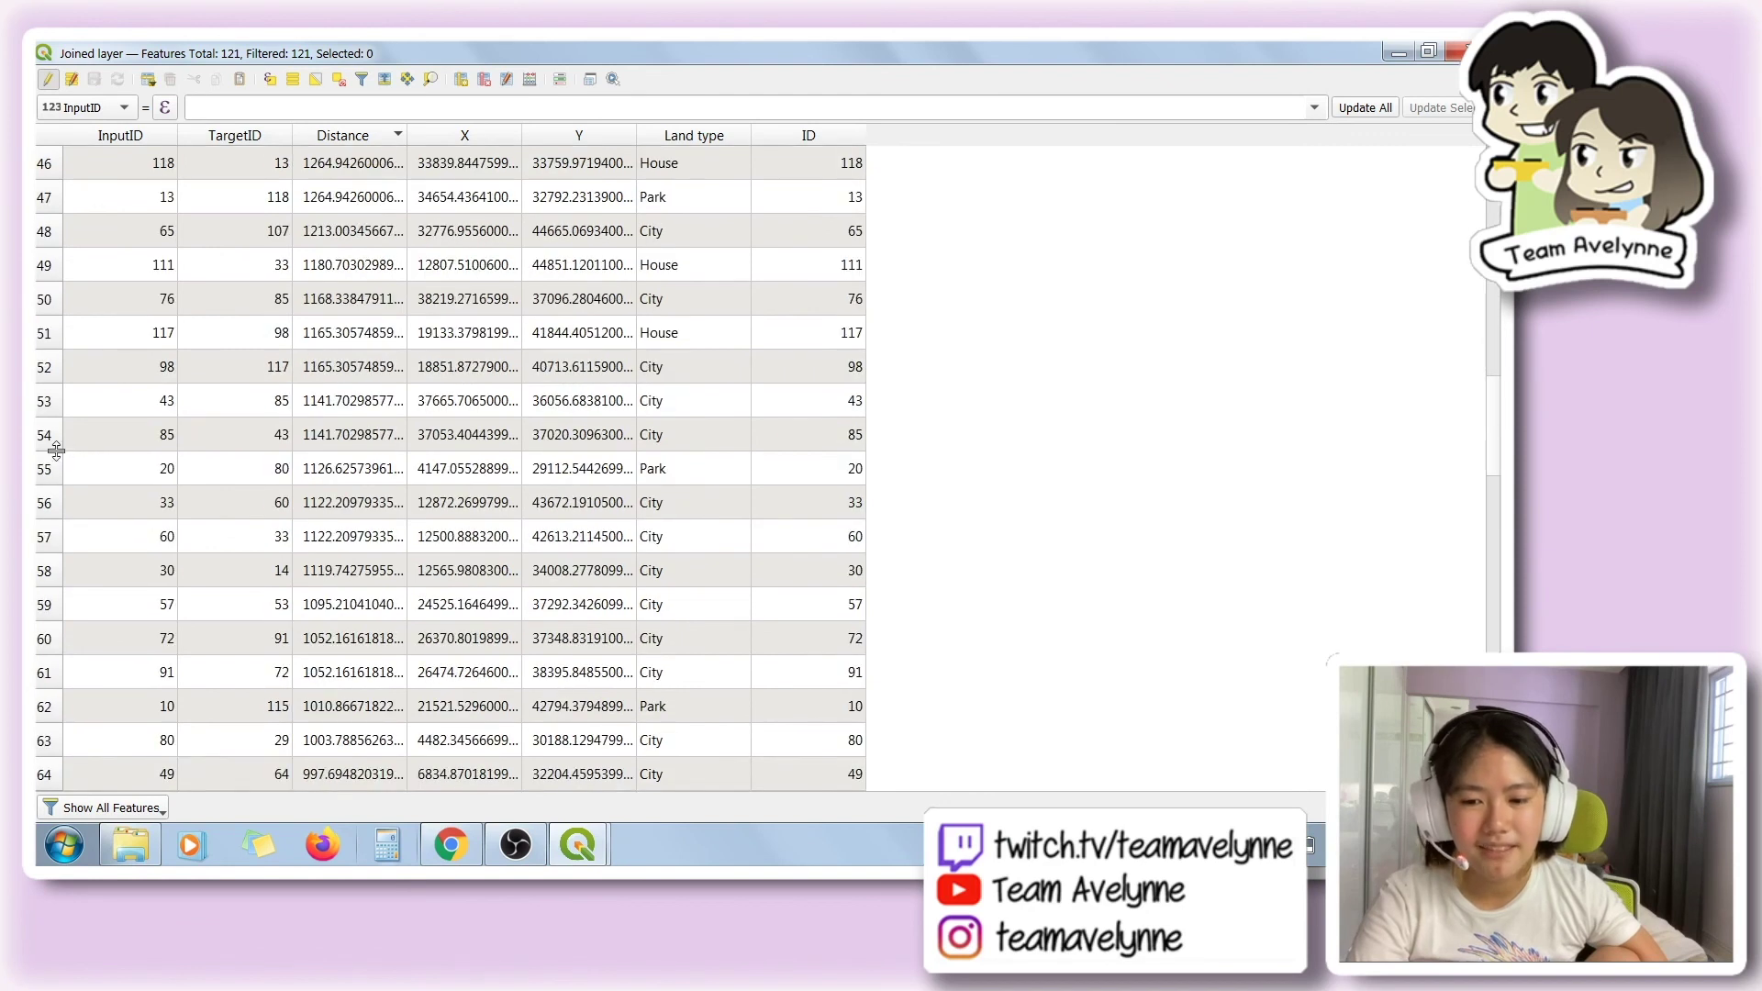
pyautogui.click(44, 336)
pyautogui.moveTo(44, 342); pyautogui.dragTo(44, 800)
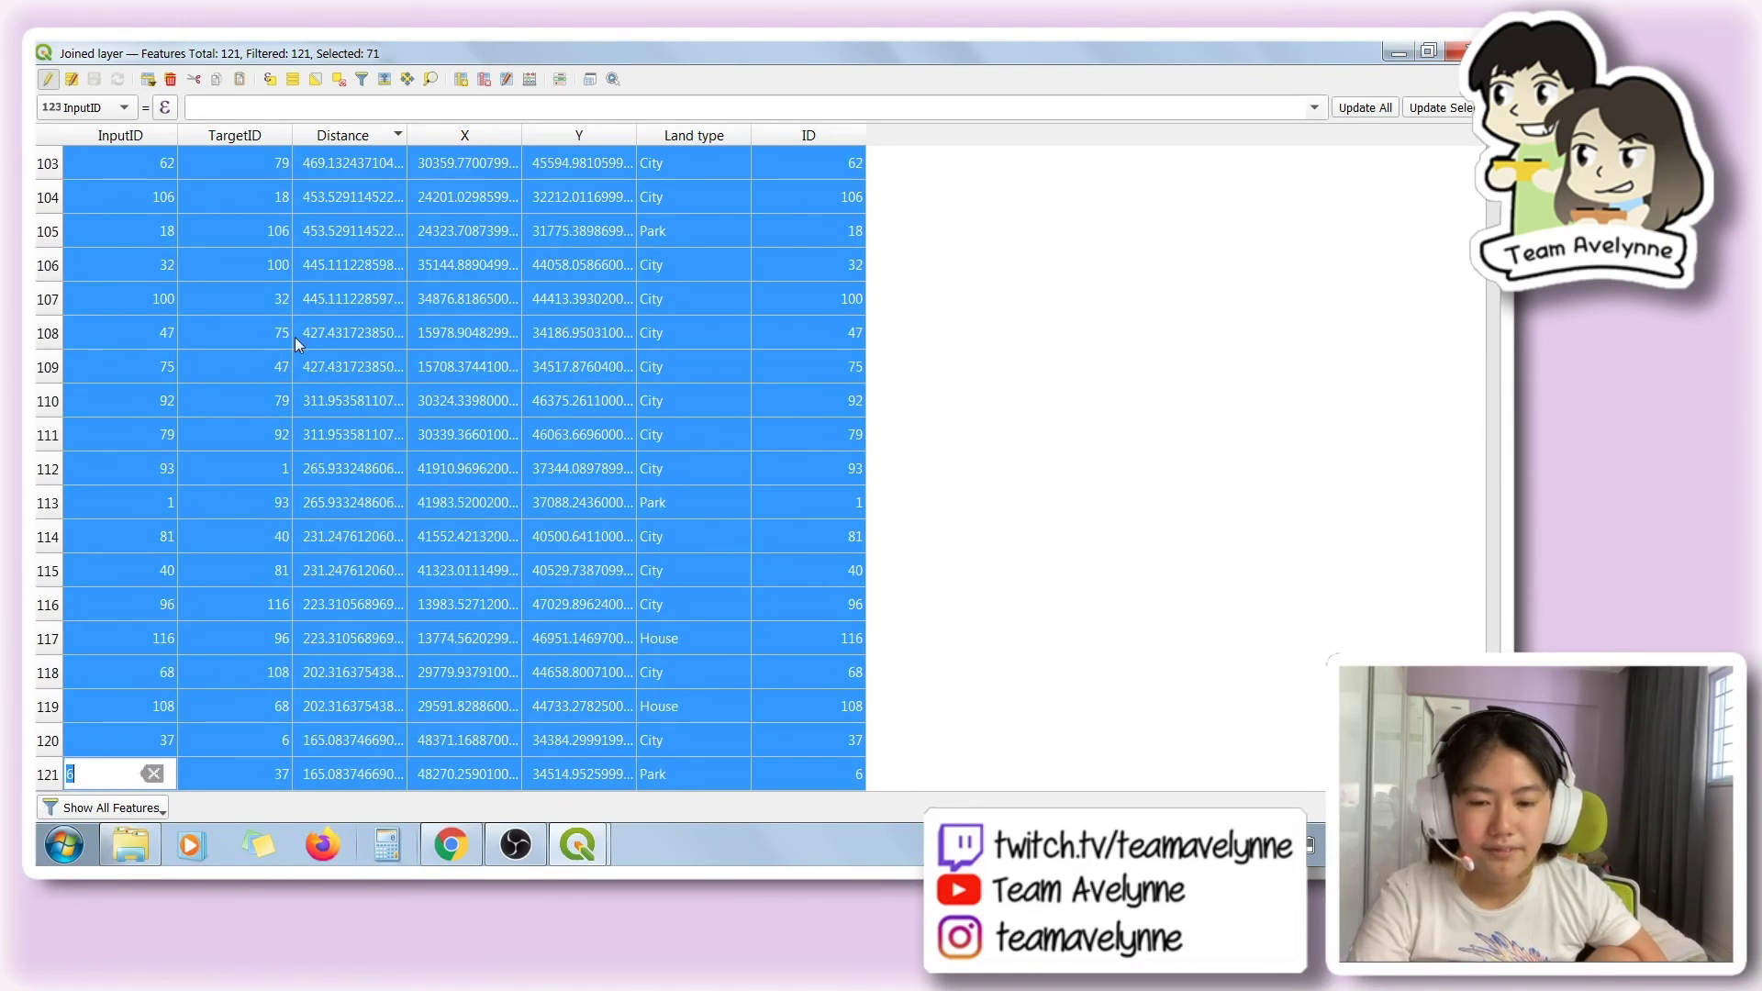
pyautogui.click(170, 79)
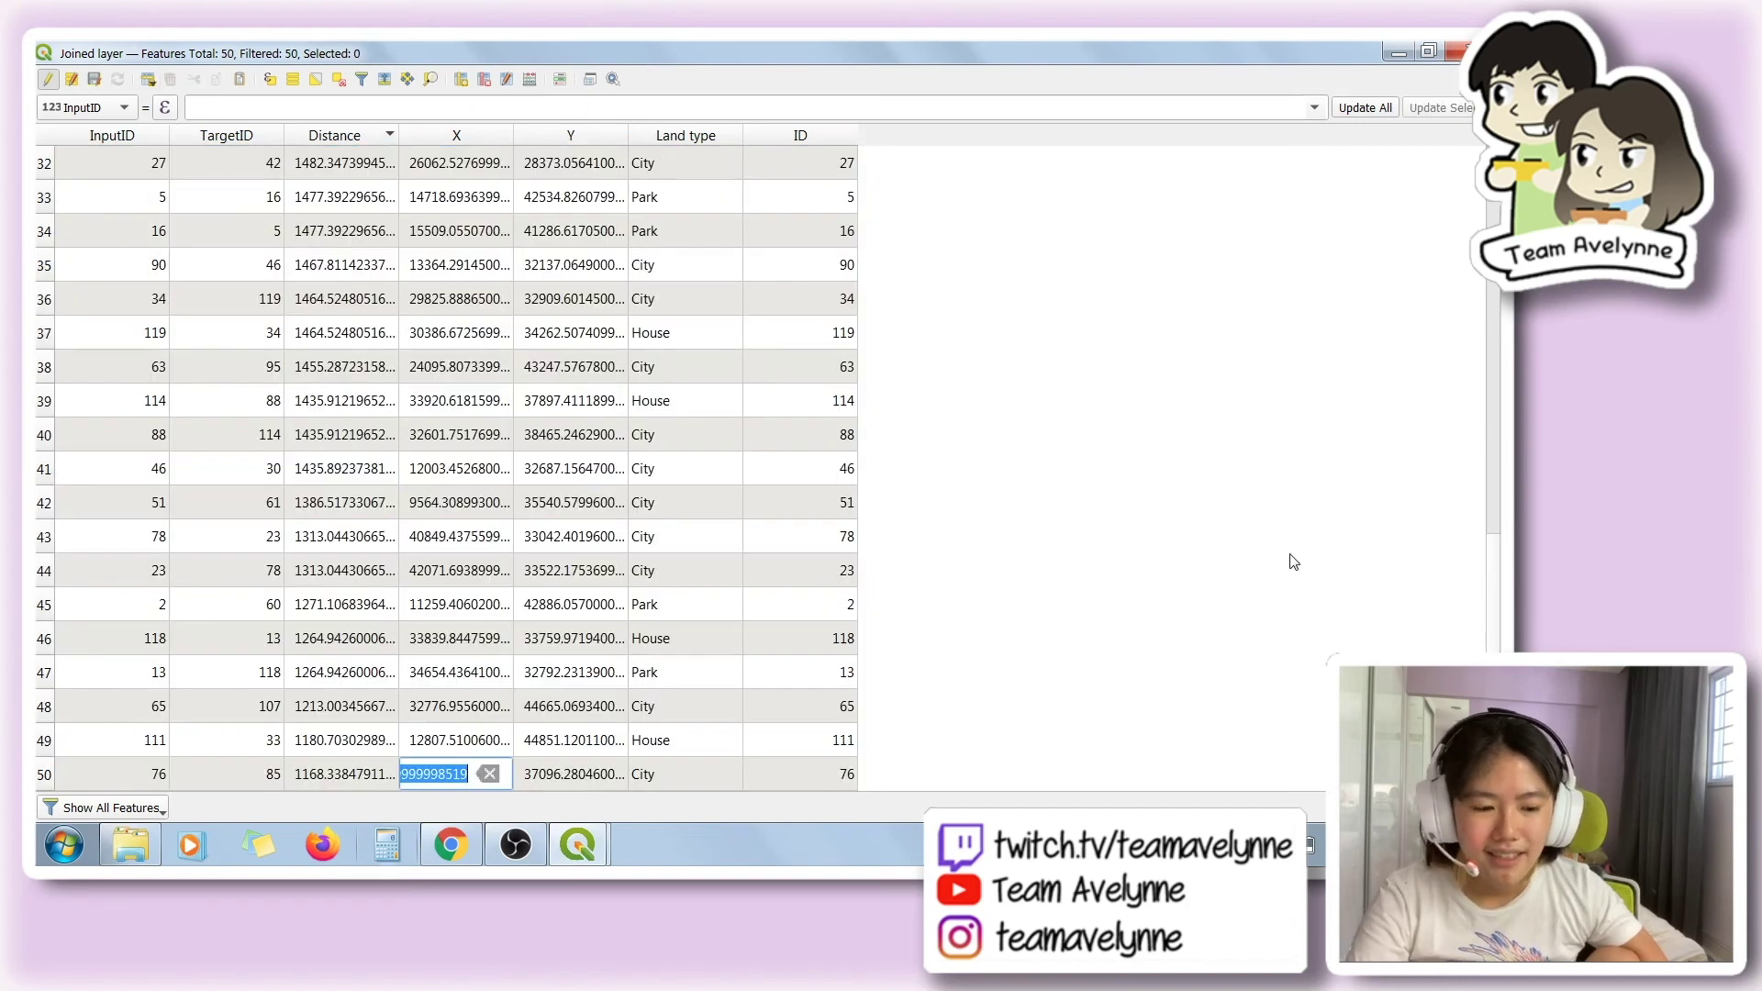
pyautogui.press('Escape')
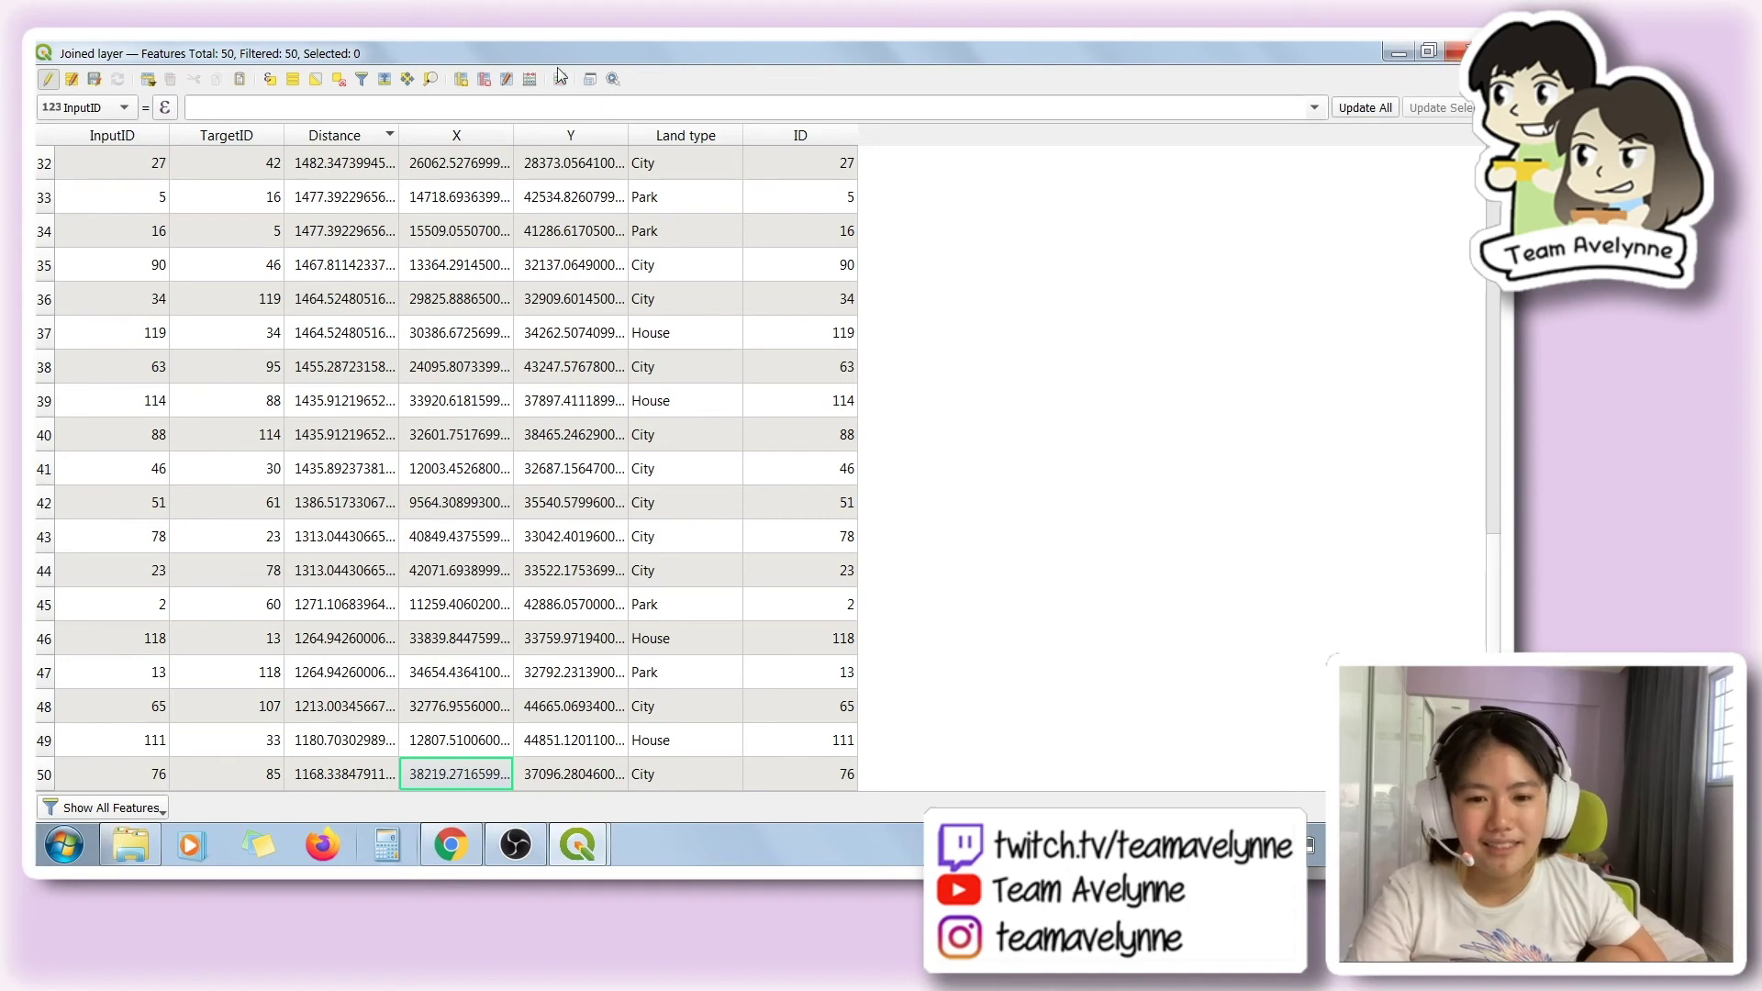
pyautogui.click(95, 80)
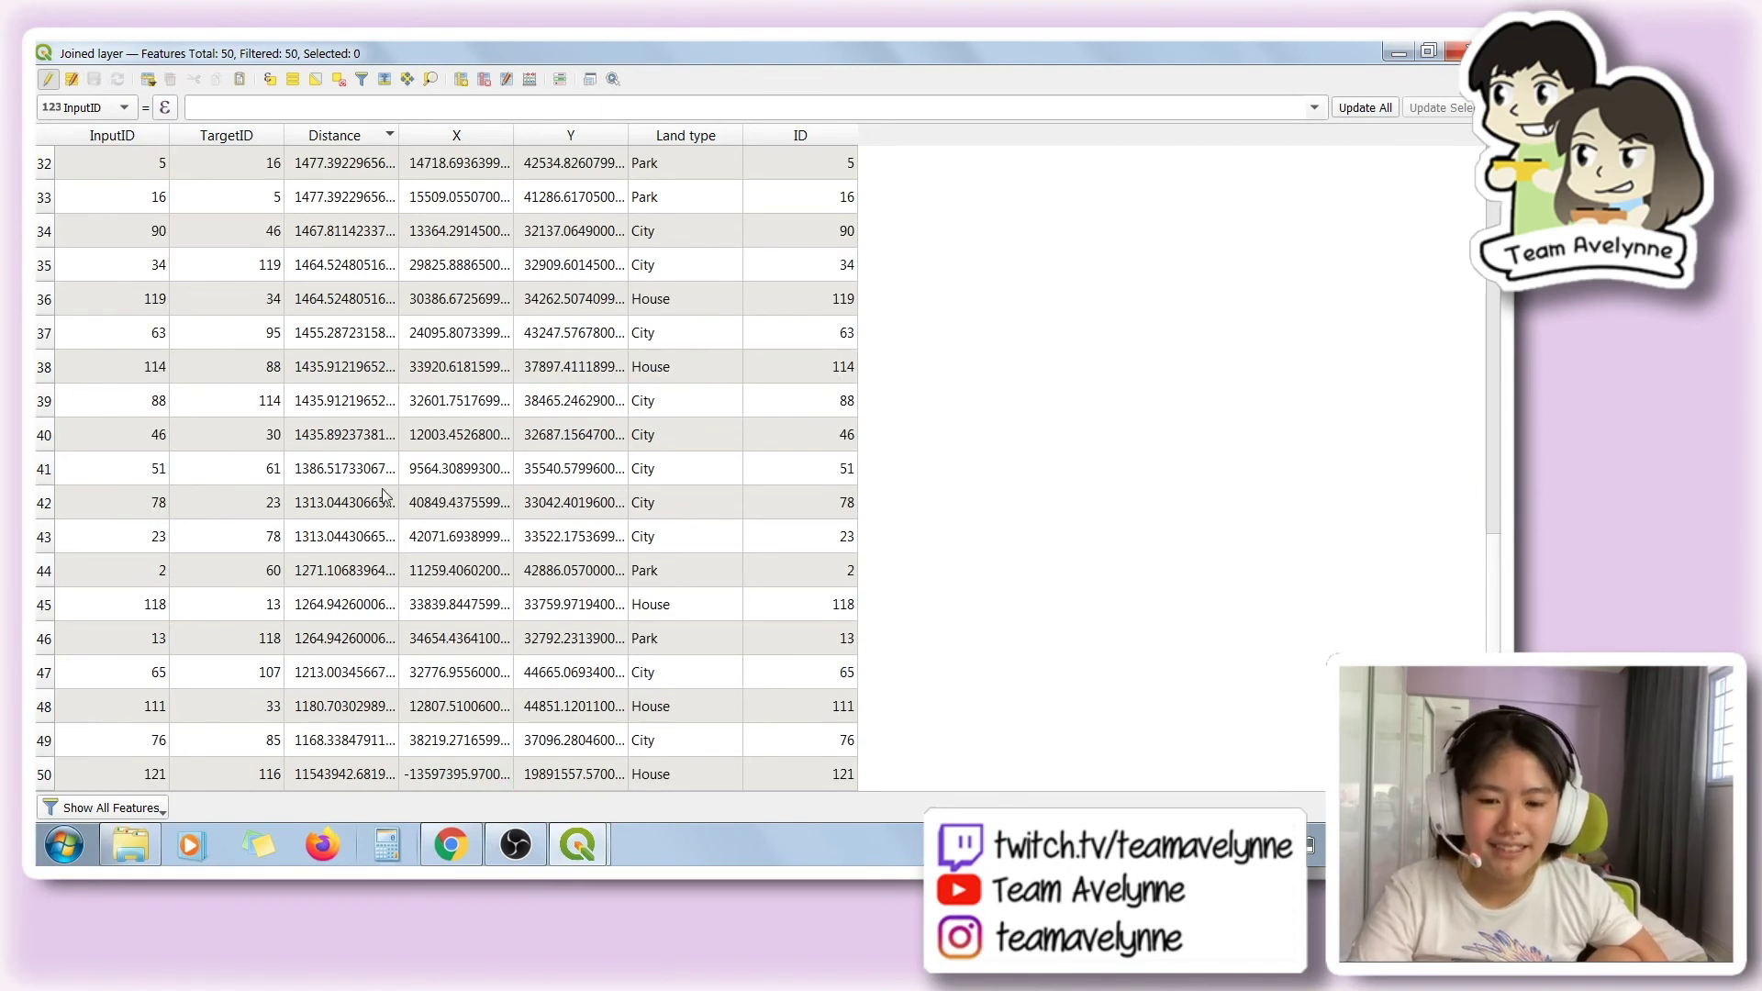
# - Close the table and compare the remaining Joined layer points on the map with the Distance matrix layer, then hide that layer again
pyautogui.moveTo(1497, 551)
pyautogui.mouseDown()
pyautogui.moveTo(1495, 303)
pyautogui.moveTo(1495, 549)
pyautogui.mouseUp()
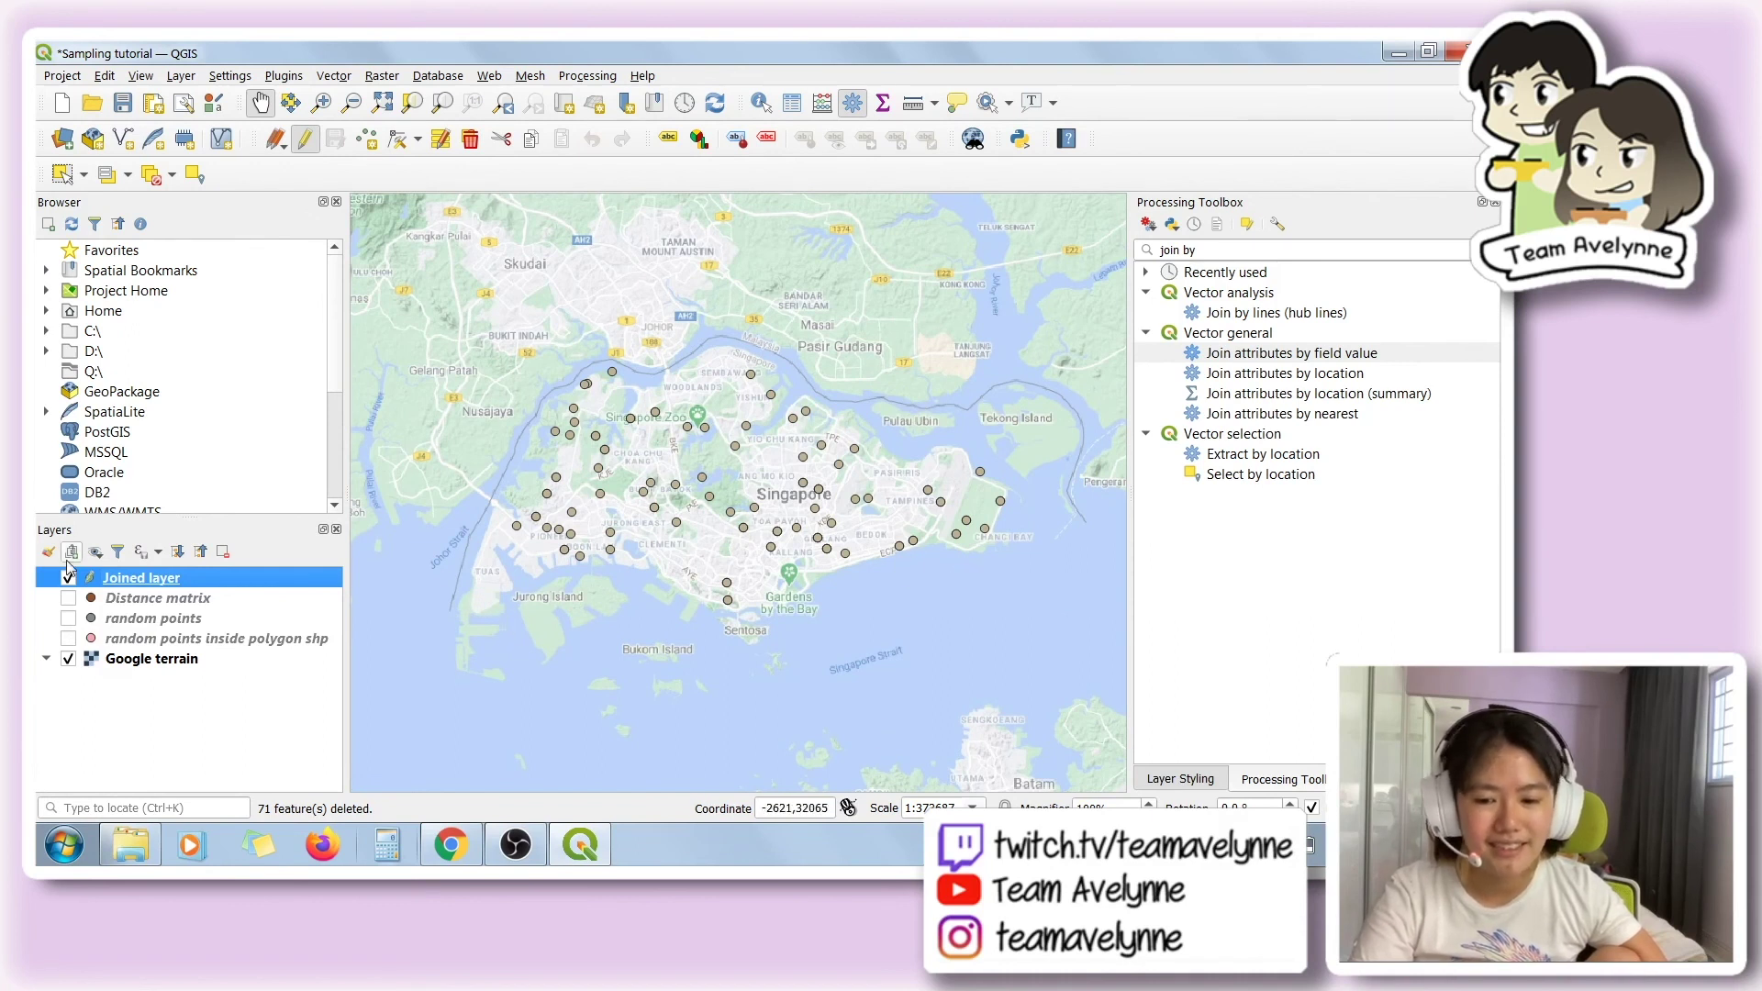
pyautogui.click(69, 598)
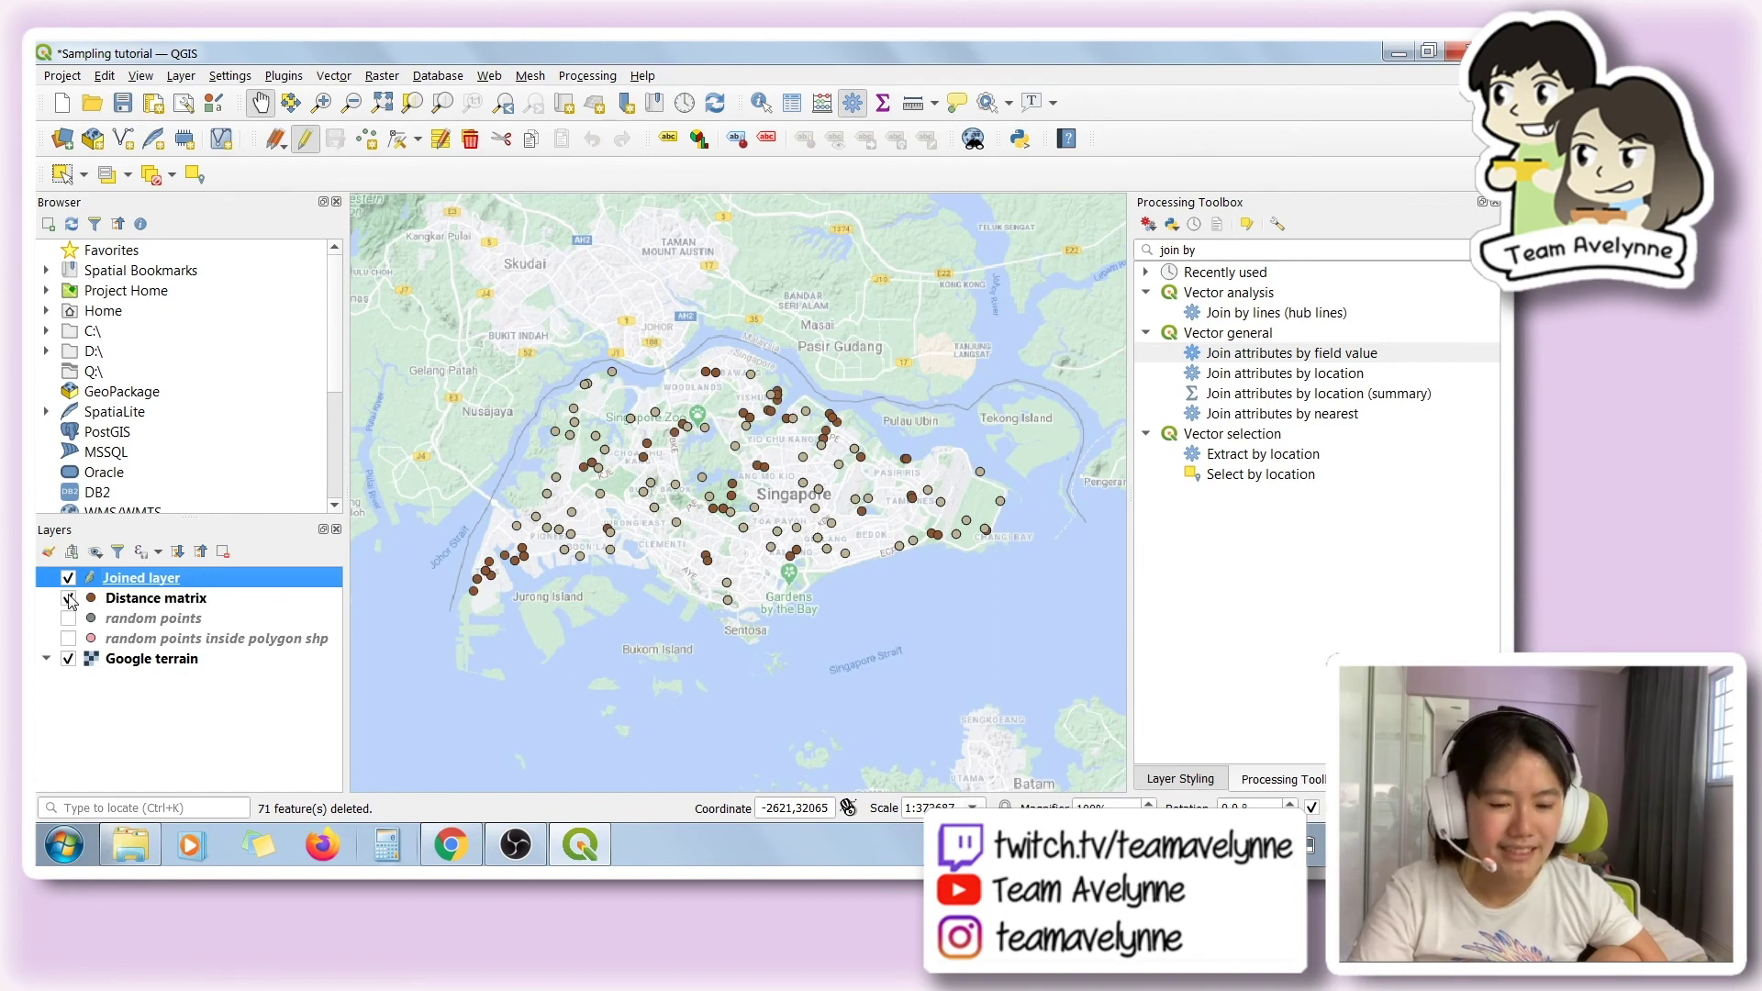
pyautogui.click(69, 599)
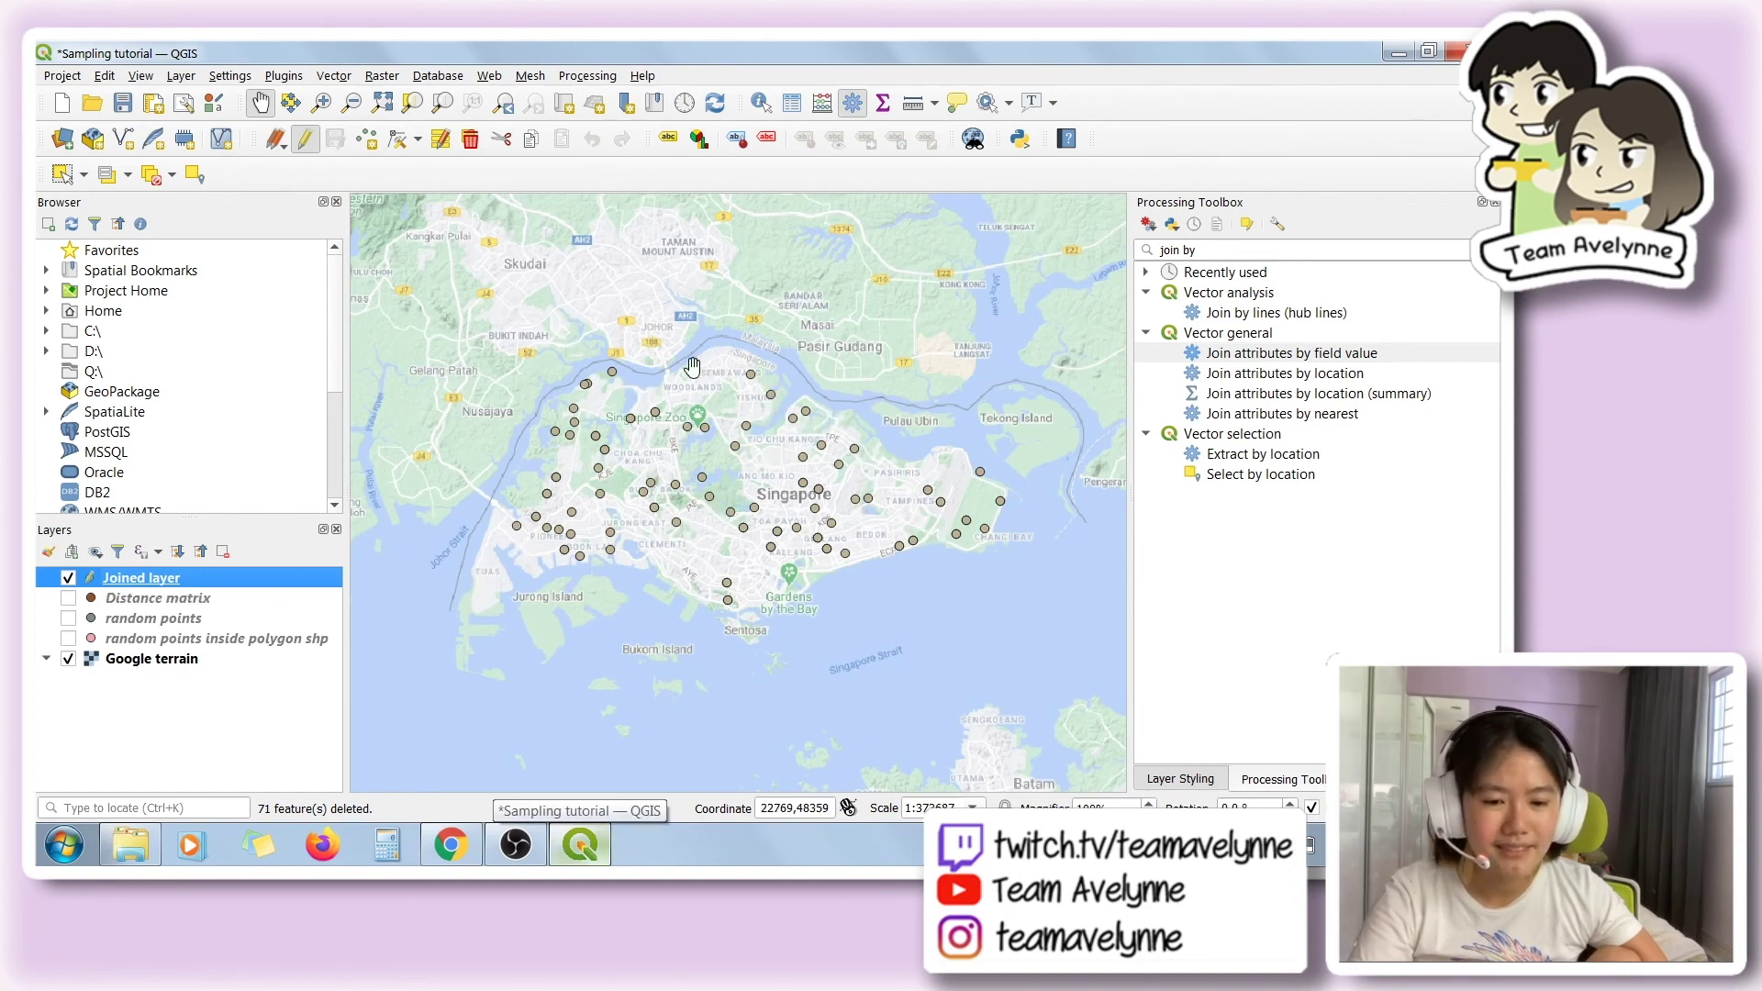
pyautogui.click(68, 599)
pyautogui.scroll(2, 561, 376)
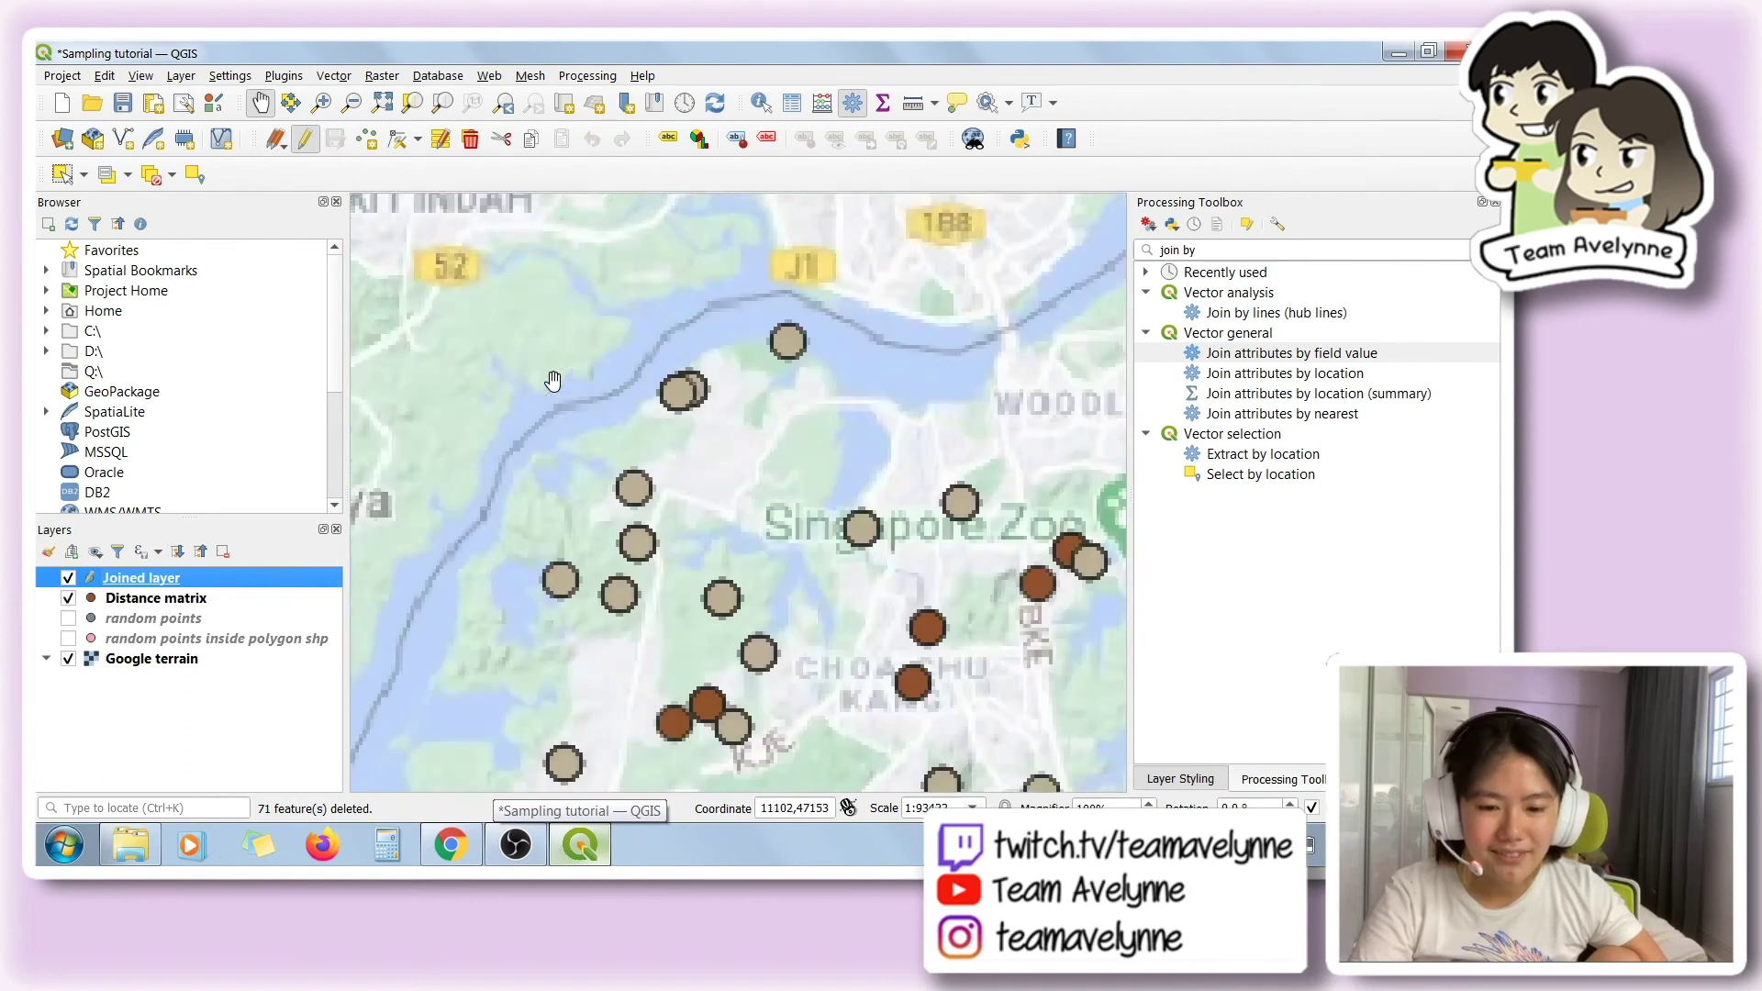
pyautogui.scroll(-3, 750, 422)
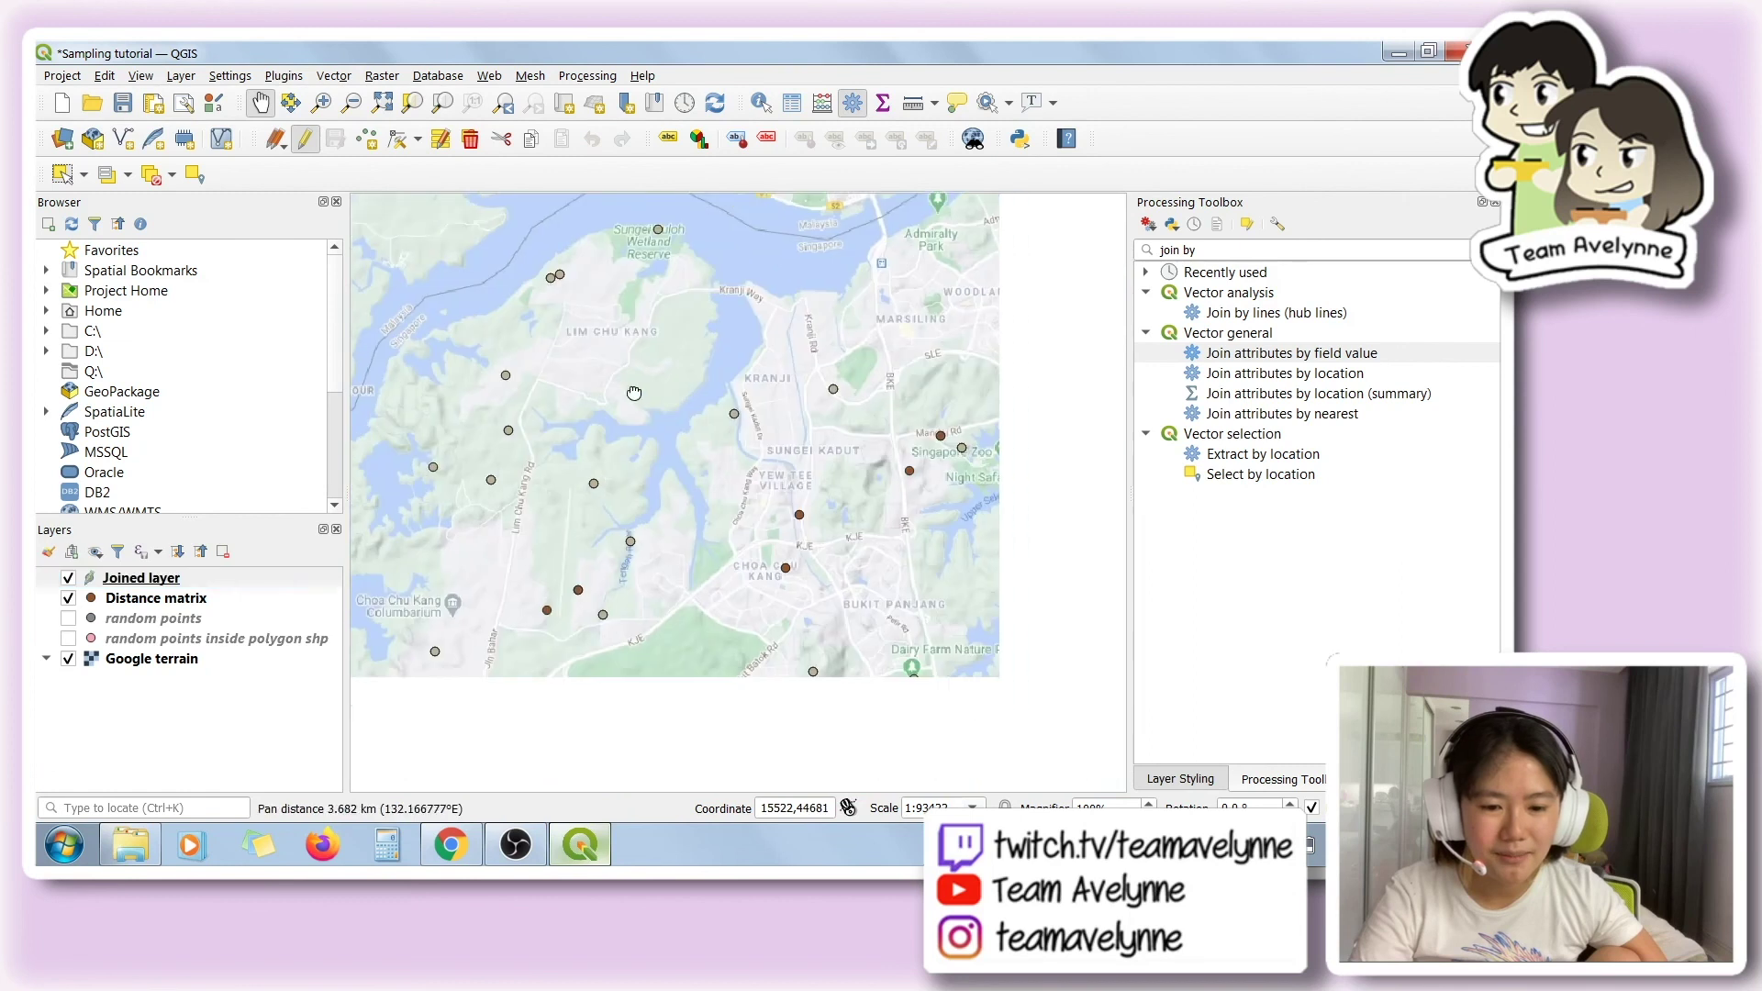
pyautogui.scroll(-1, 692, 499)
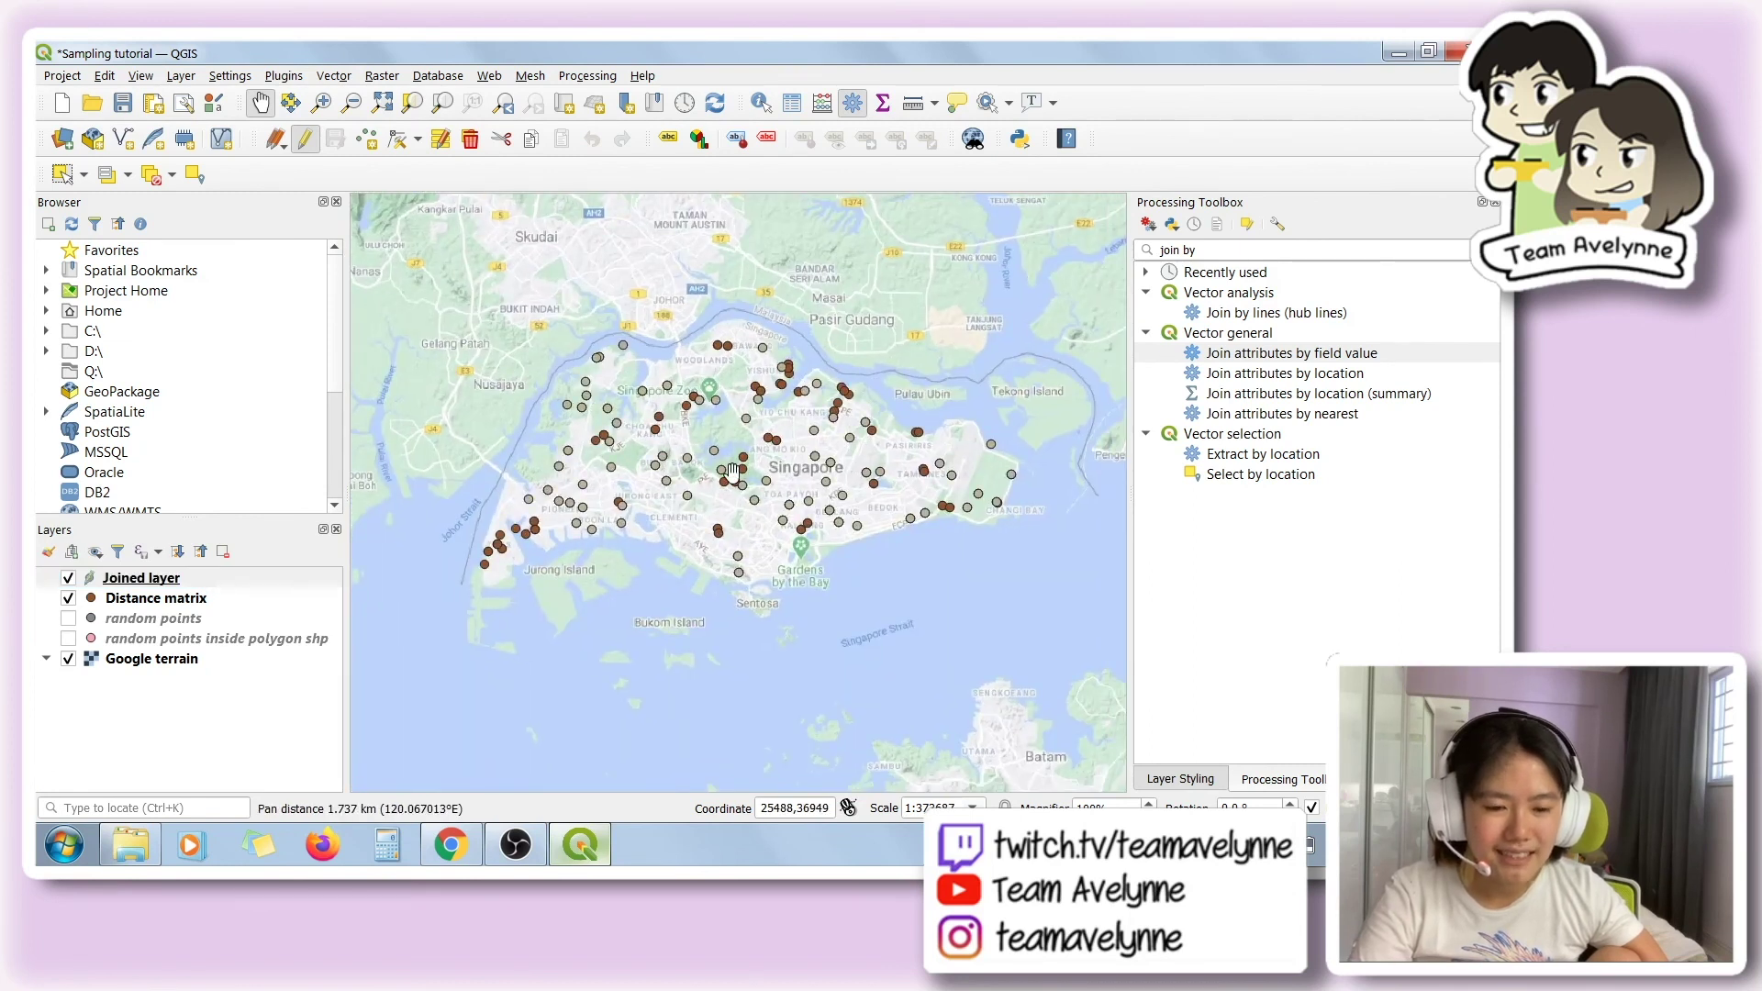
pyautogui.click(70, 599)
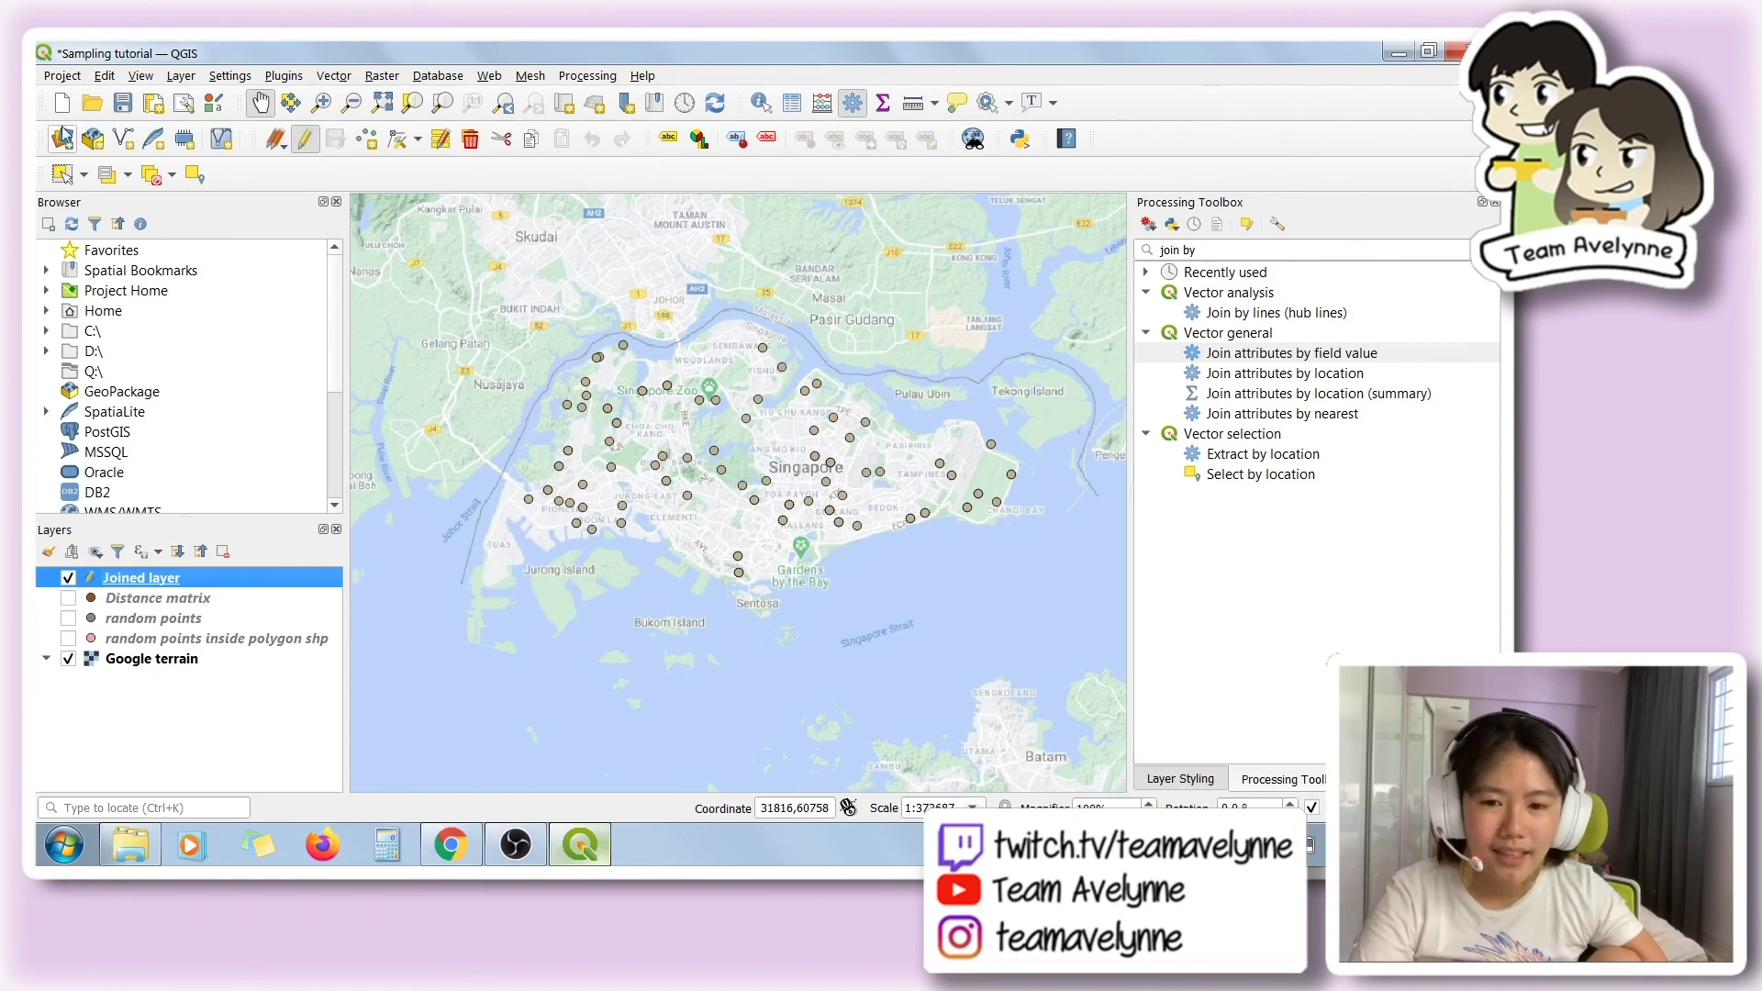
# - Stop editing the Joined layer and check its remaining points on the map
pyautogui.click(305, 139)
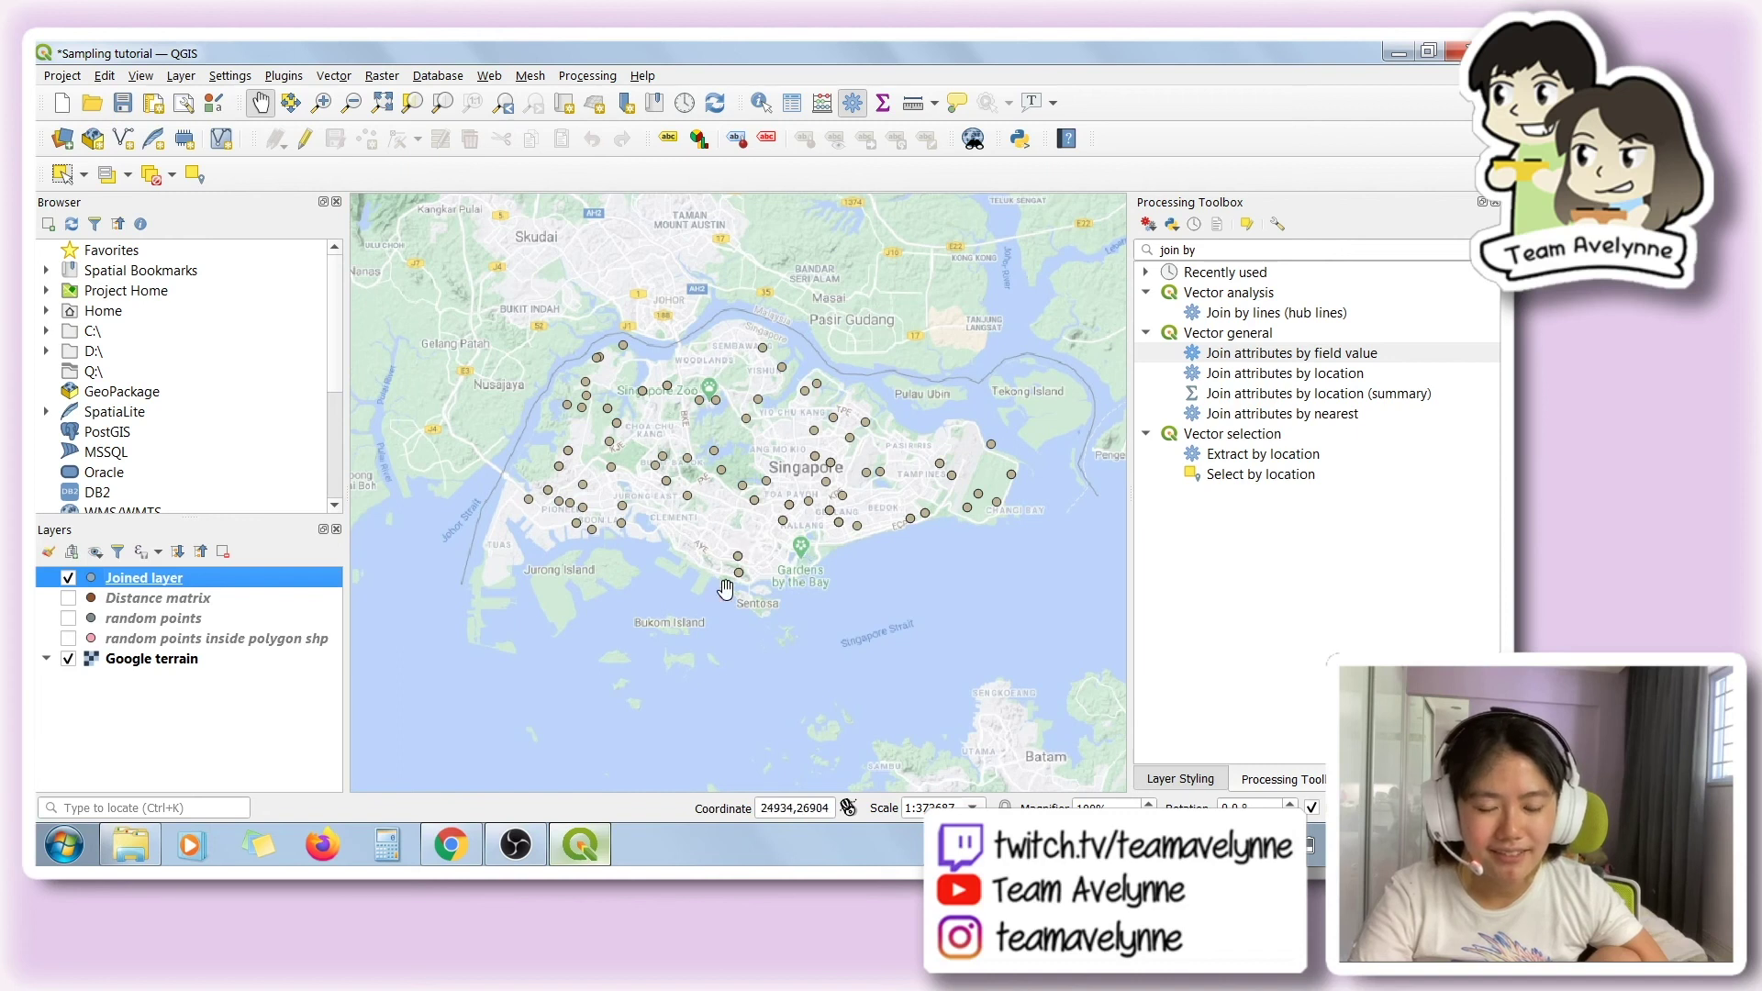
pyautogui.scroll(1, 751, 585)
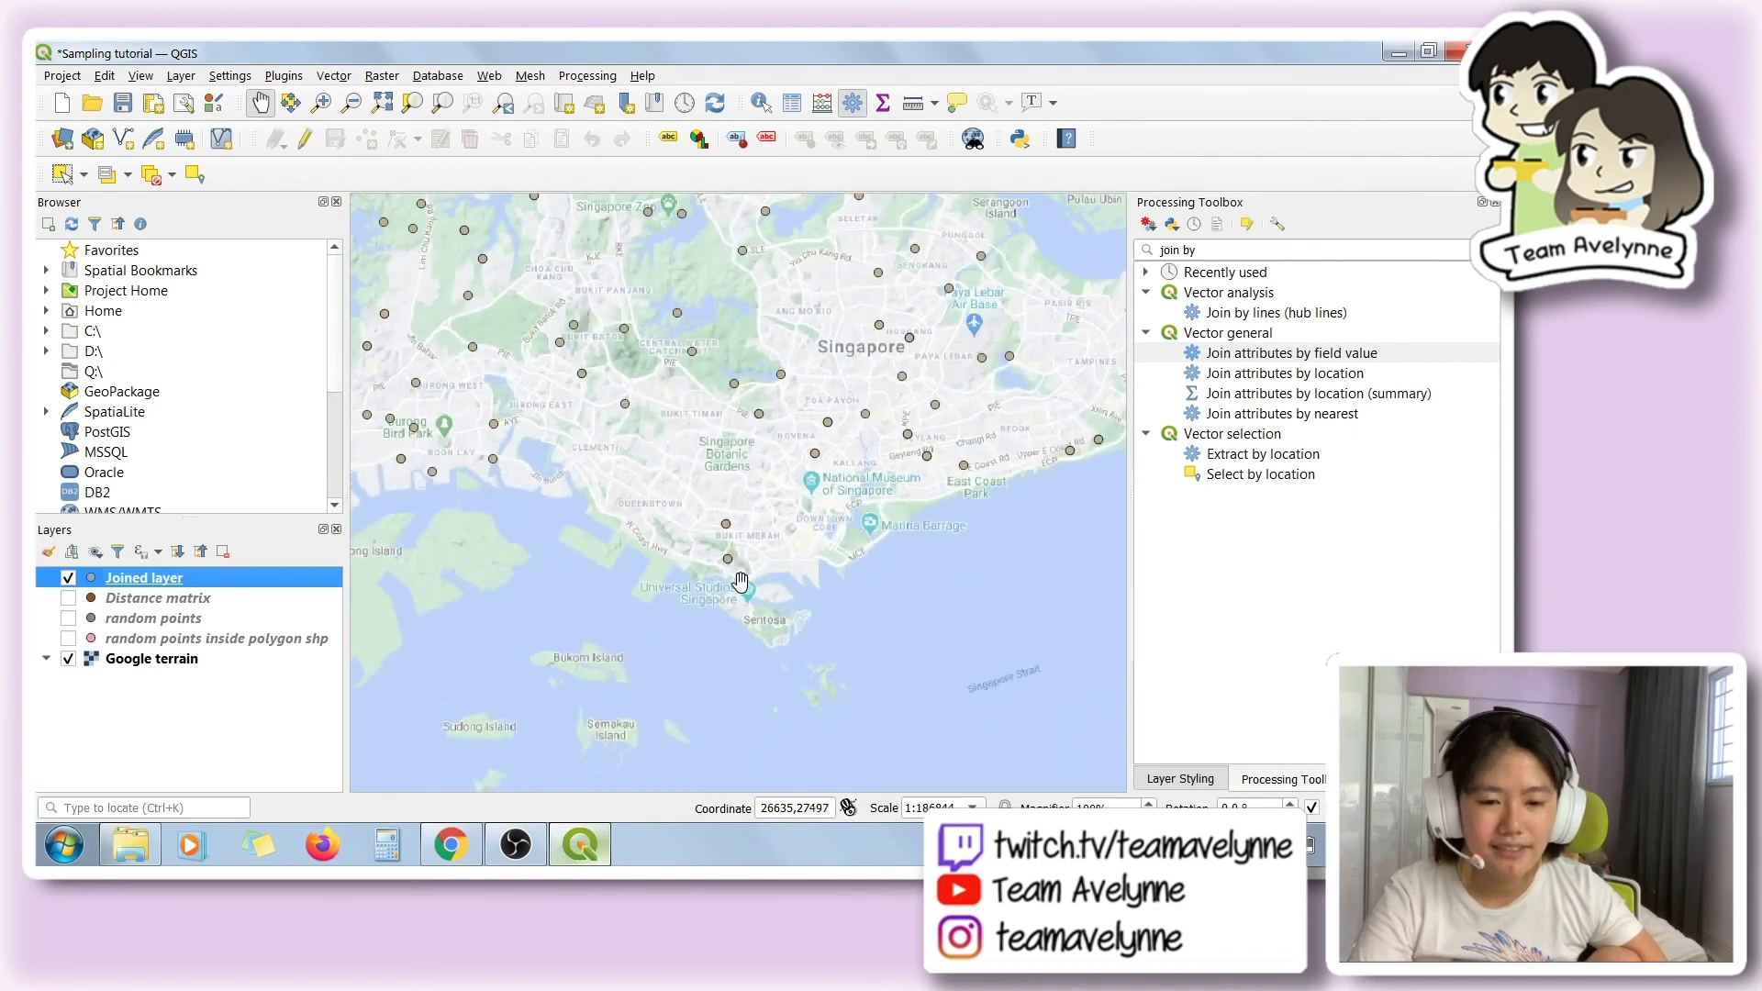
pyautogui.scroll(-1, 751, 585)
pyautogui.moveTo(740, 584); pyautogui.dragTo(723, 507)
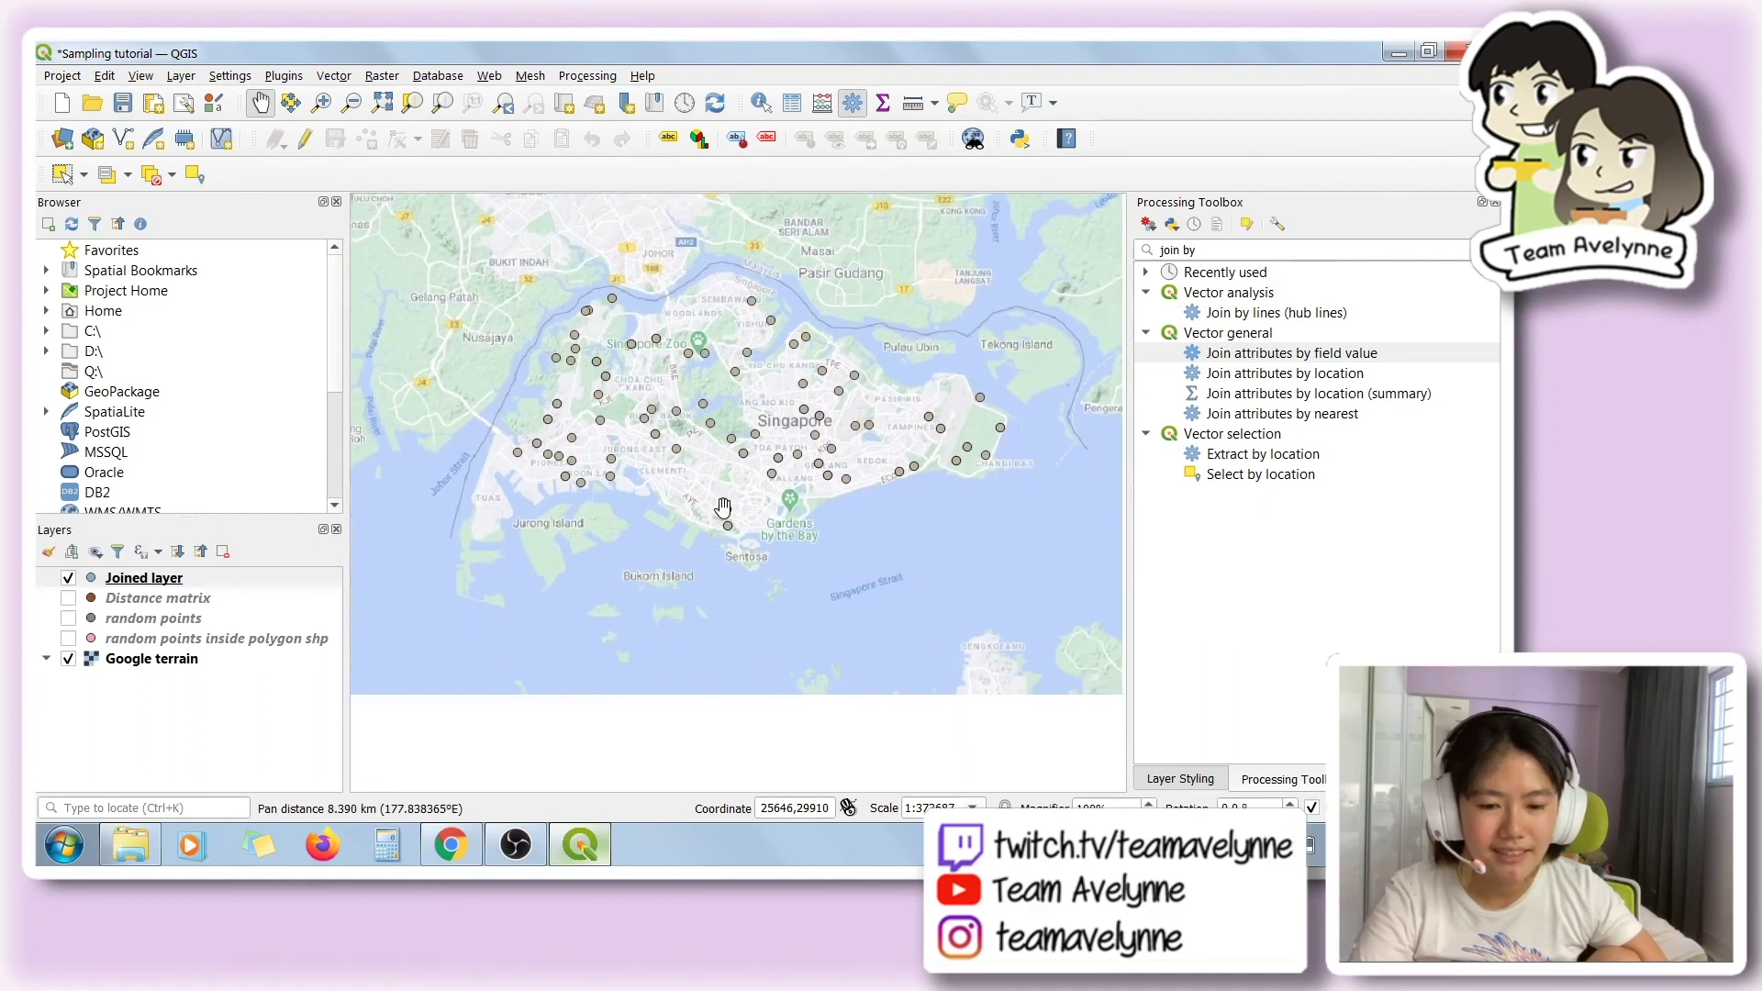
pyautogui.click(280, 583)
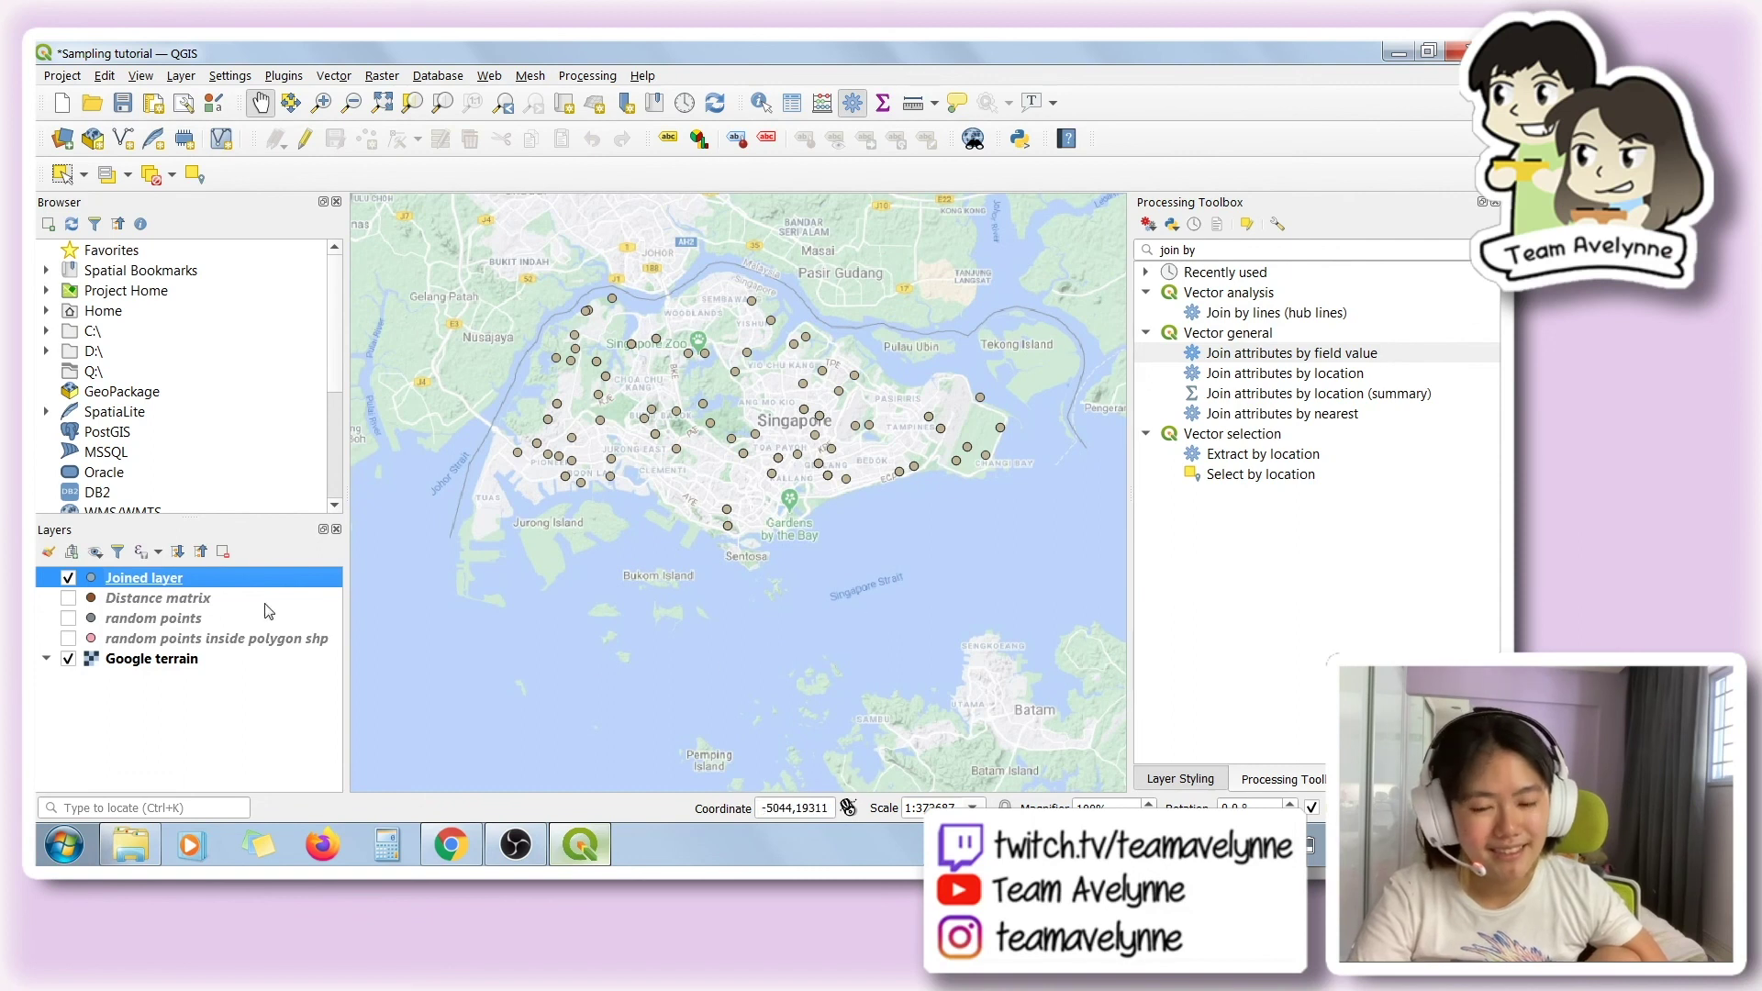
# - Style the Joined layer as Categorized by the Land type field with the Spectral color ramp, and classify its values
pyautogui.click(49, 554)
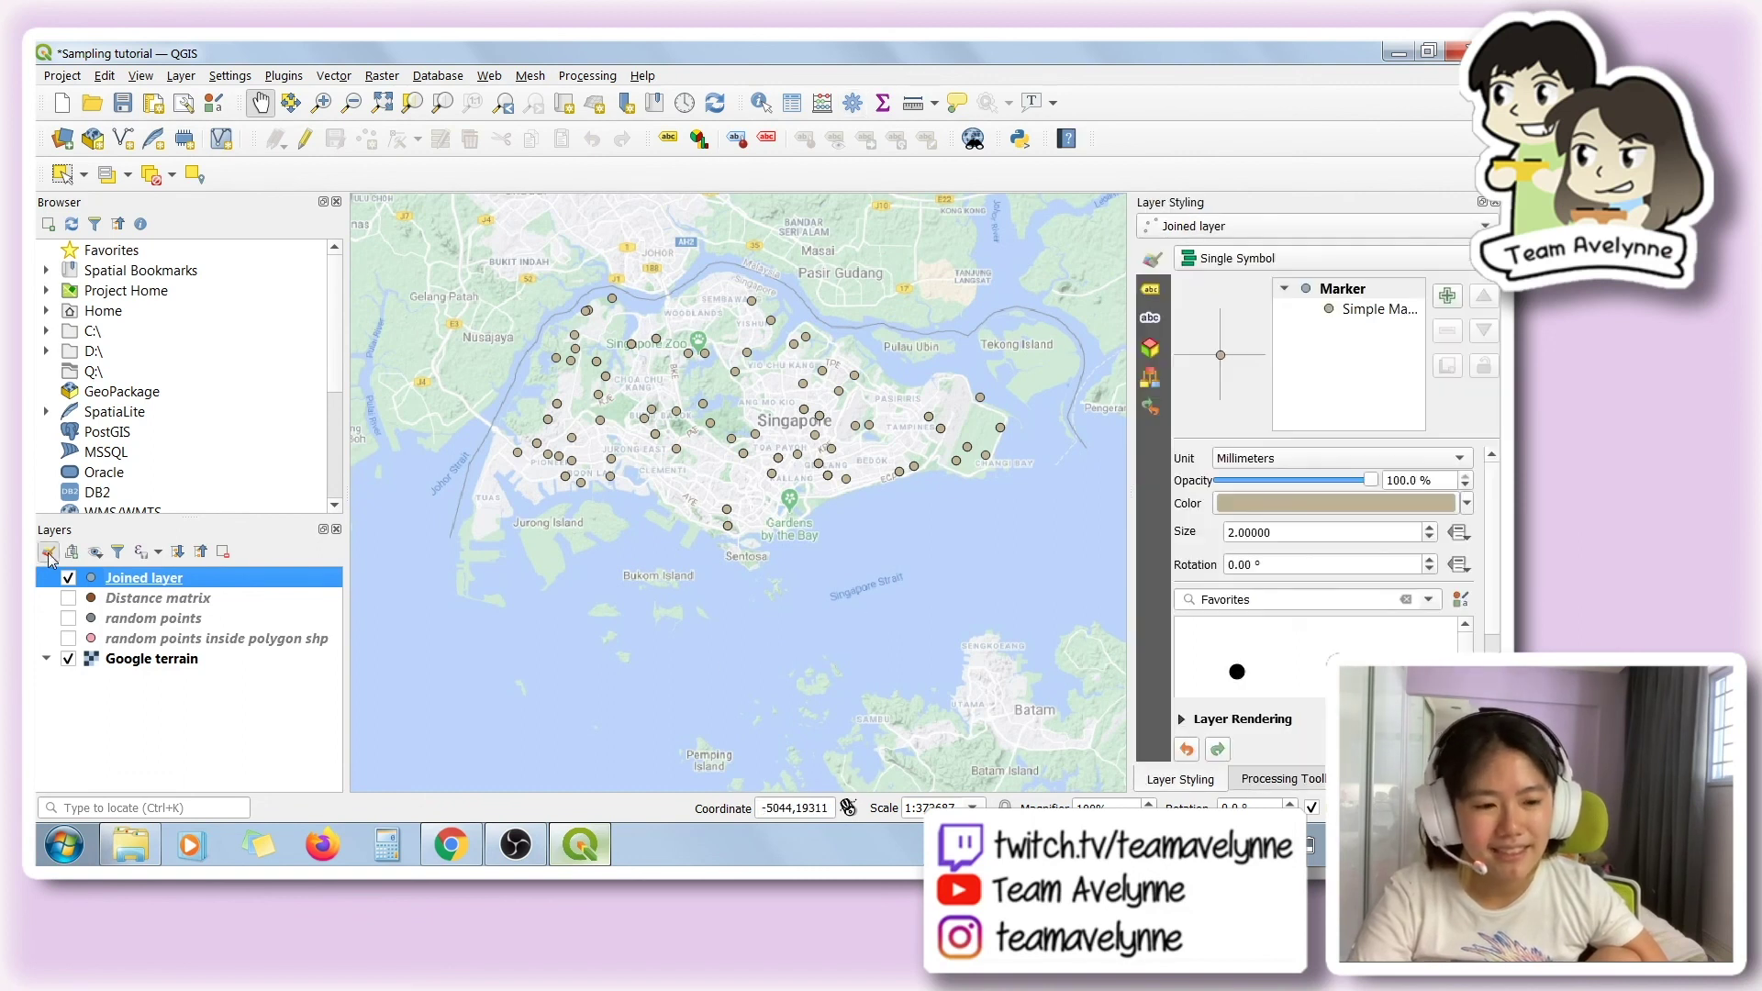
pyautogui.click(1216, 265)
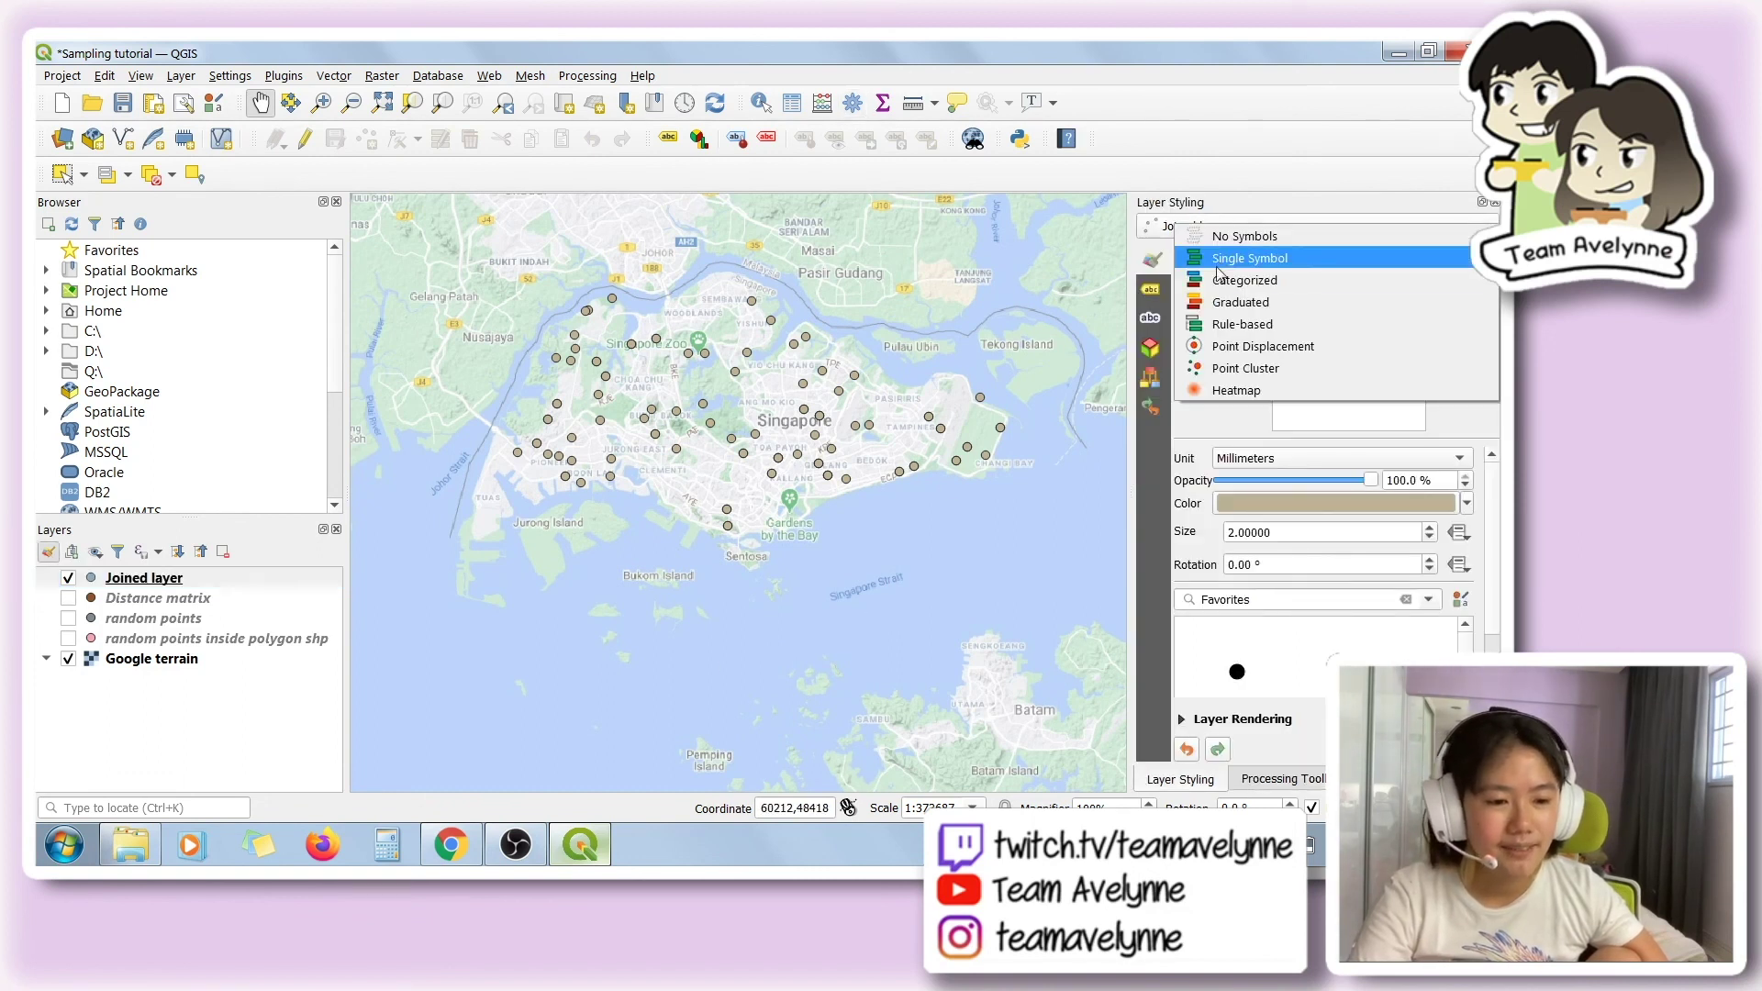
pyautogui.click(1230, 284)
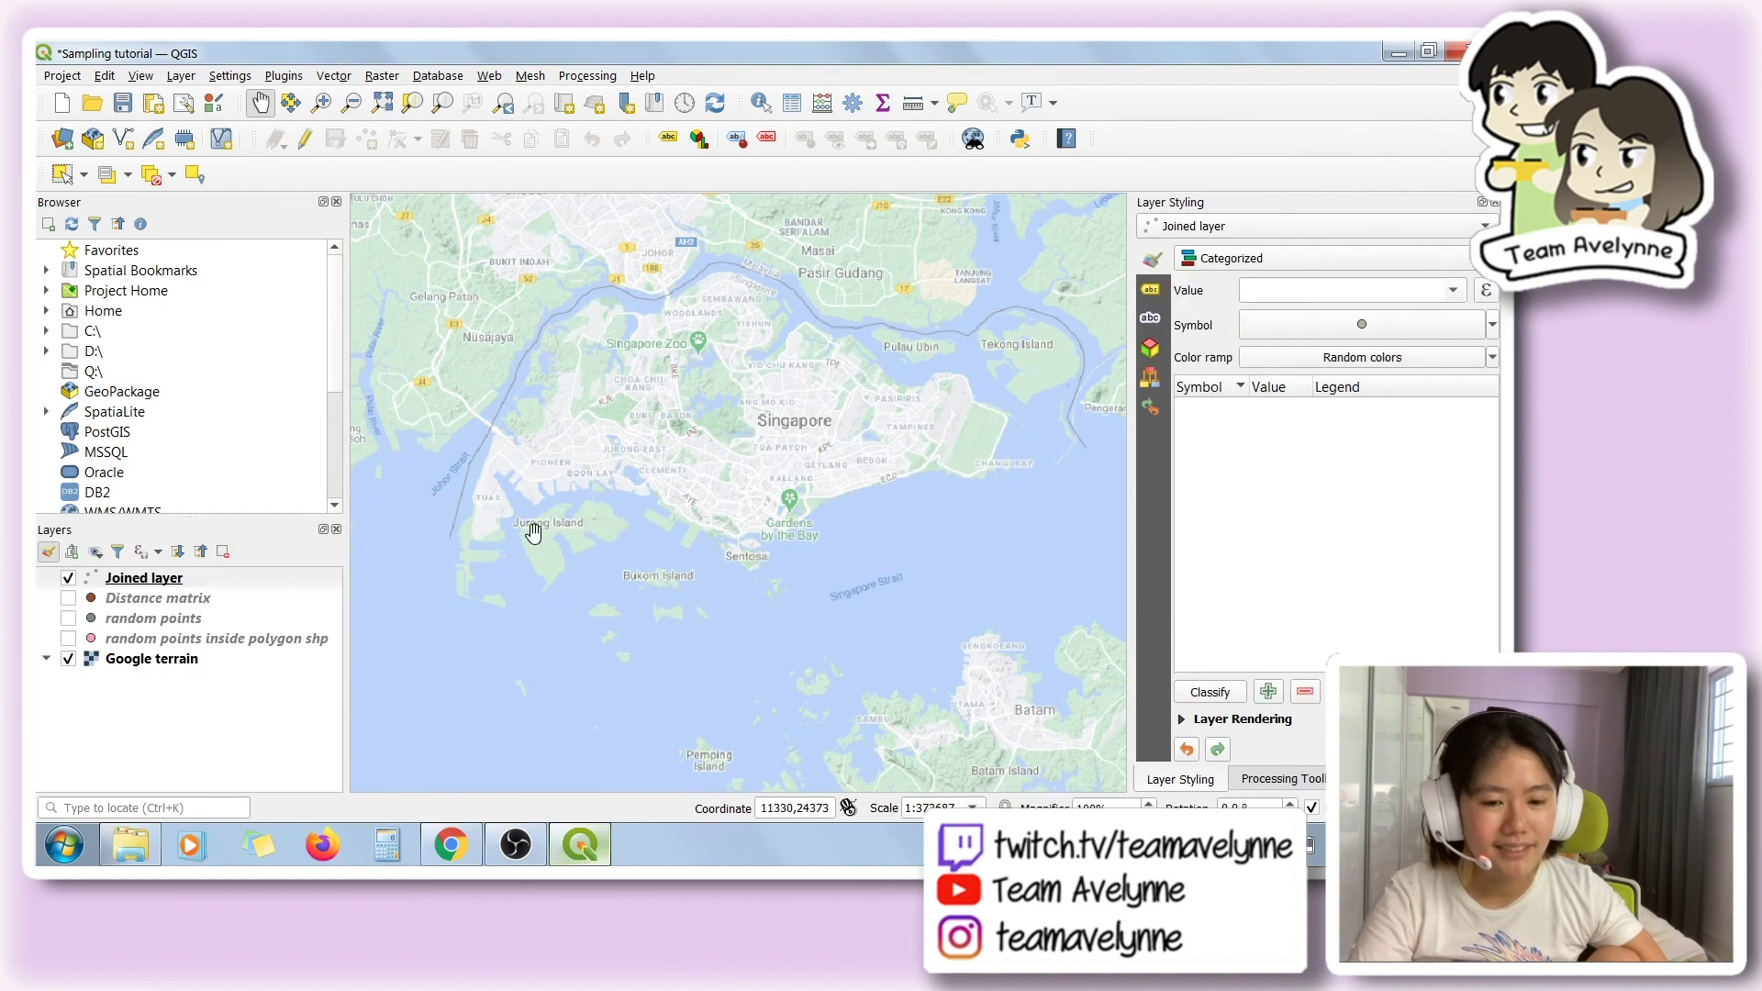
pyautogui.click(1454, 292)
pyautogui.click(1381, 456)
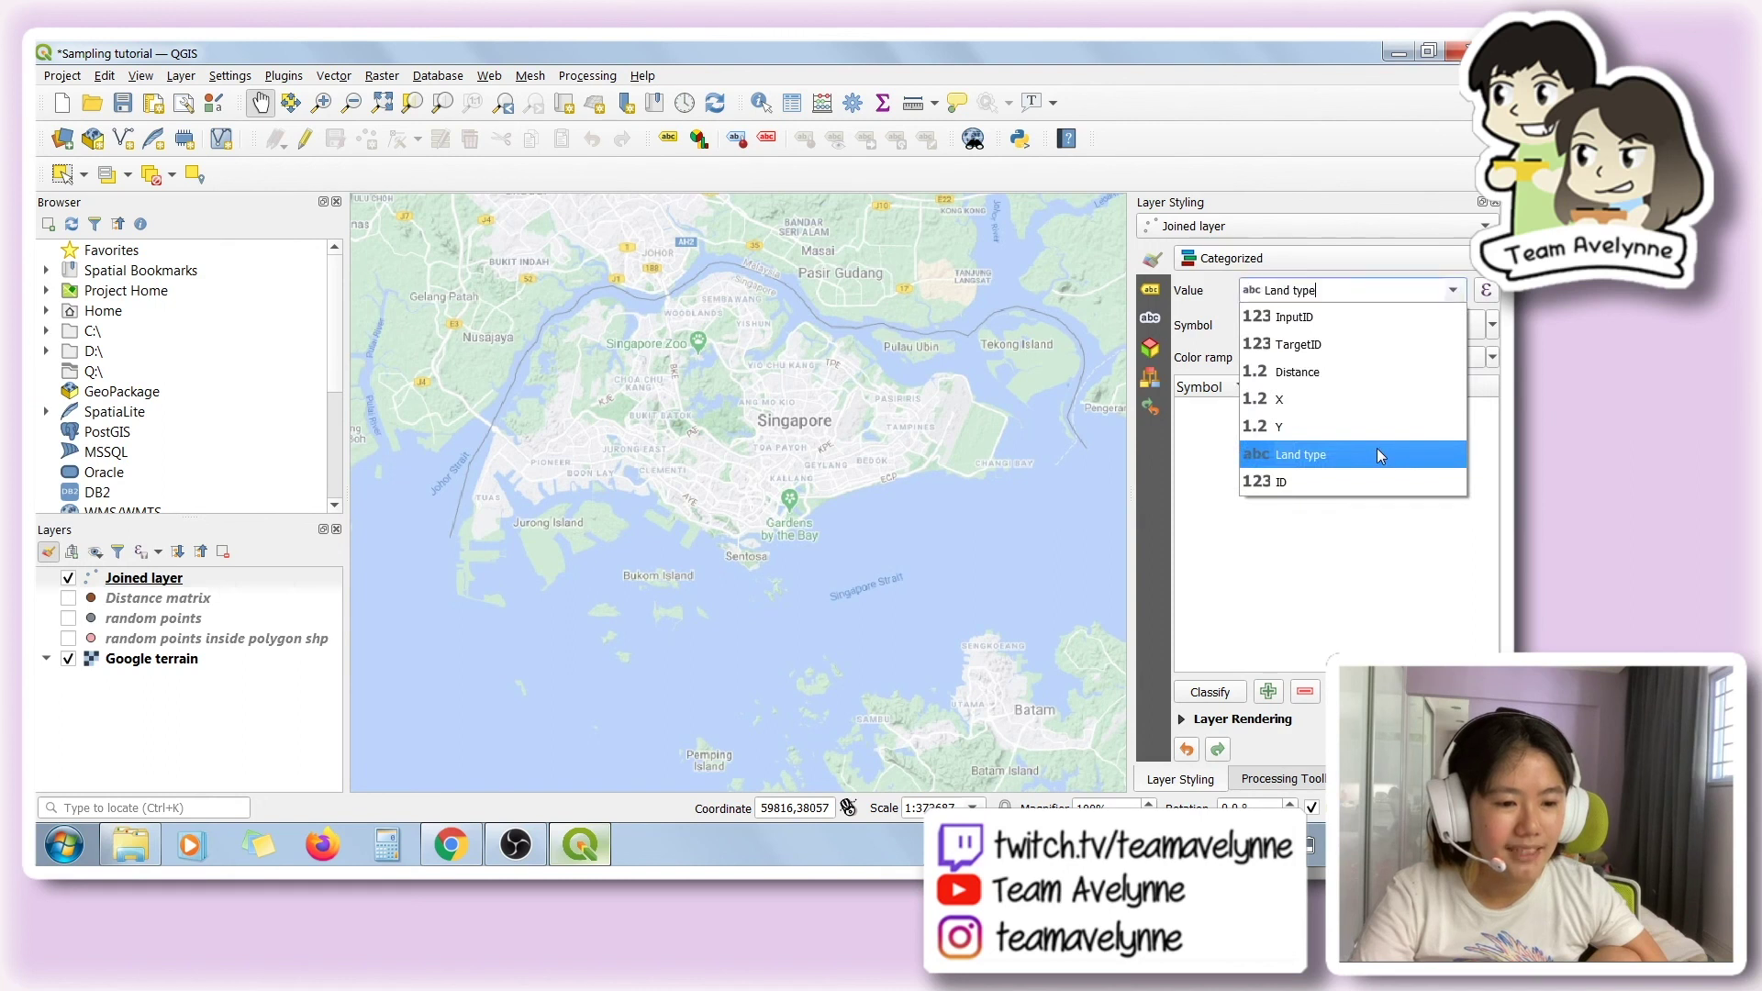
pyautogui.click(1493, 358)
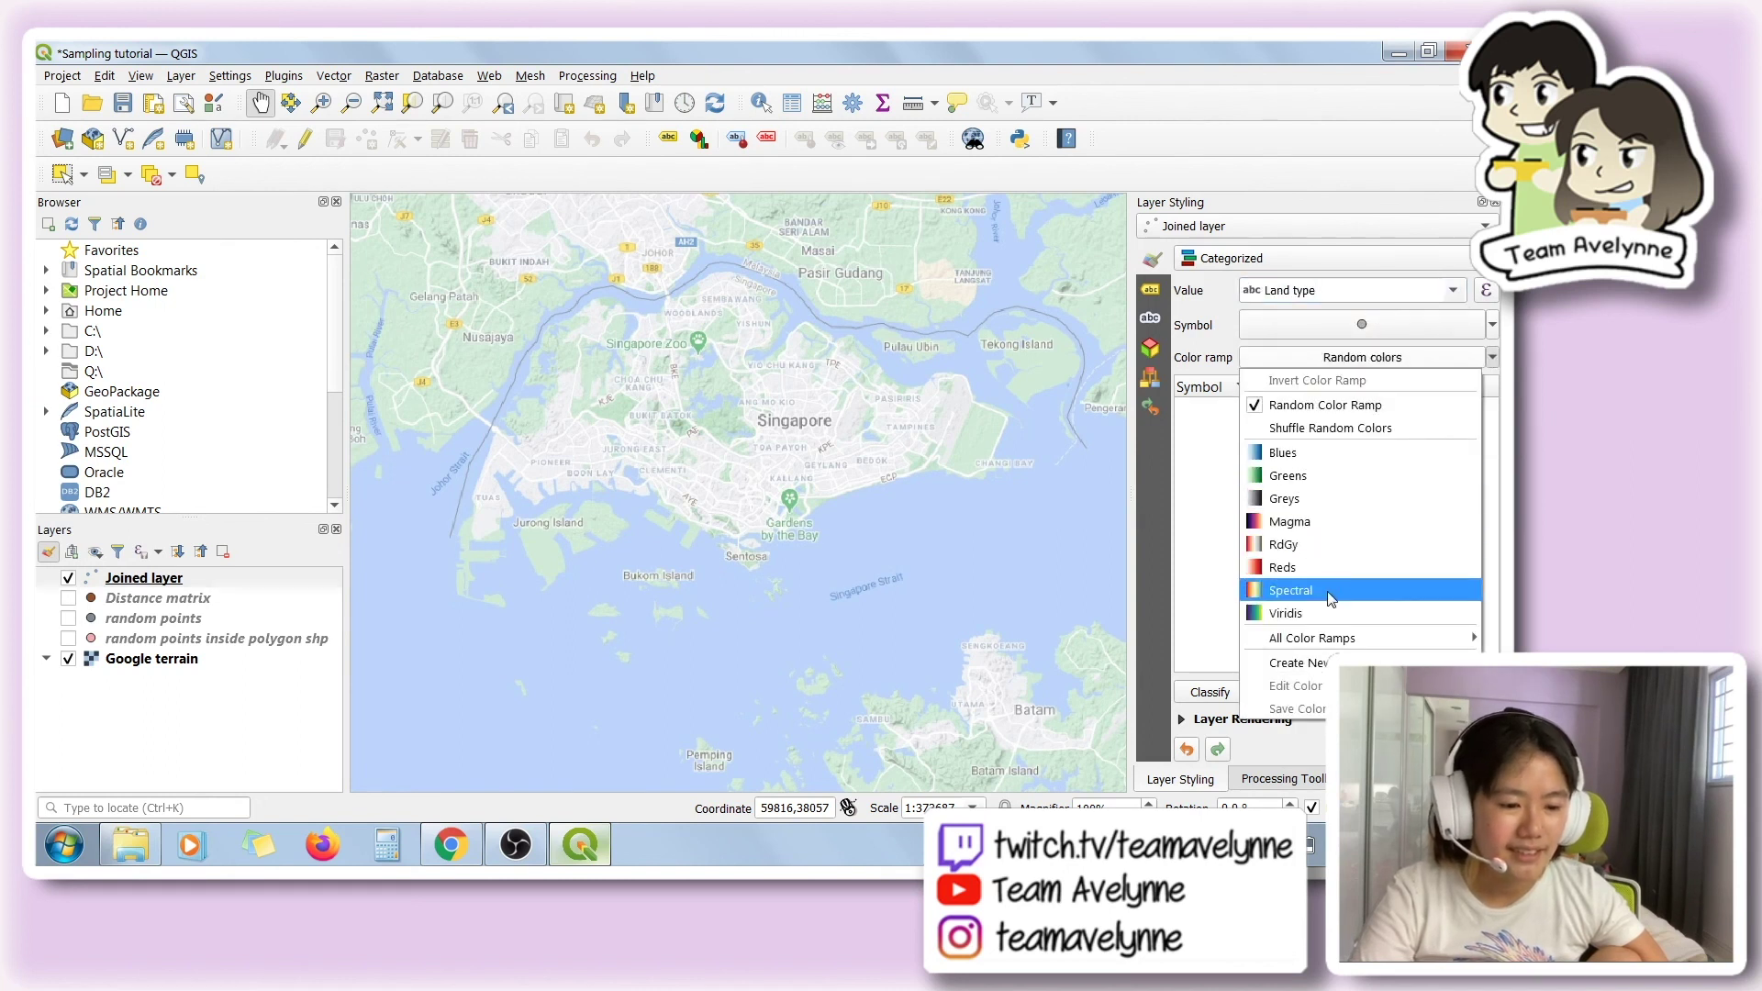
pyautogui.click(1280, 592)
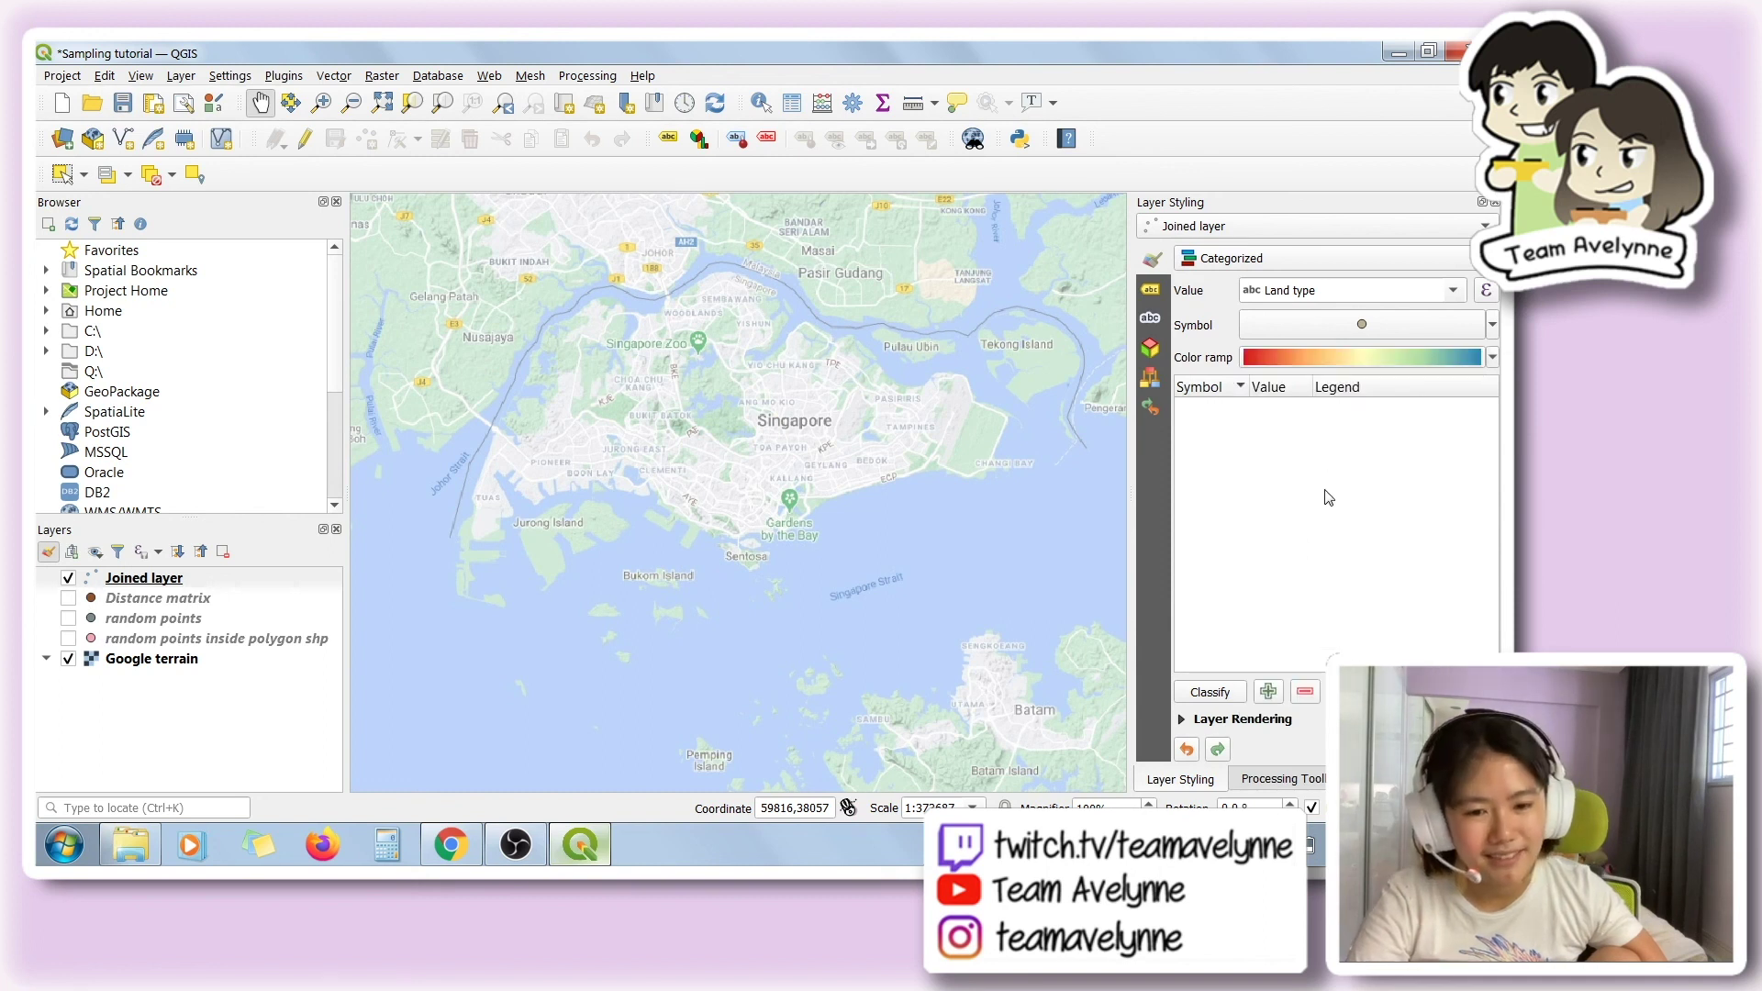
pyautogui.click(1210, 697)
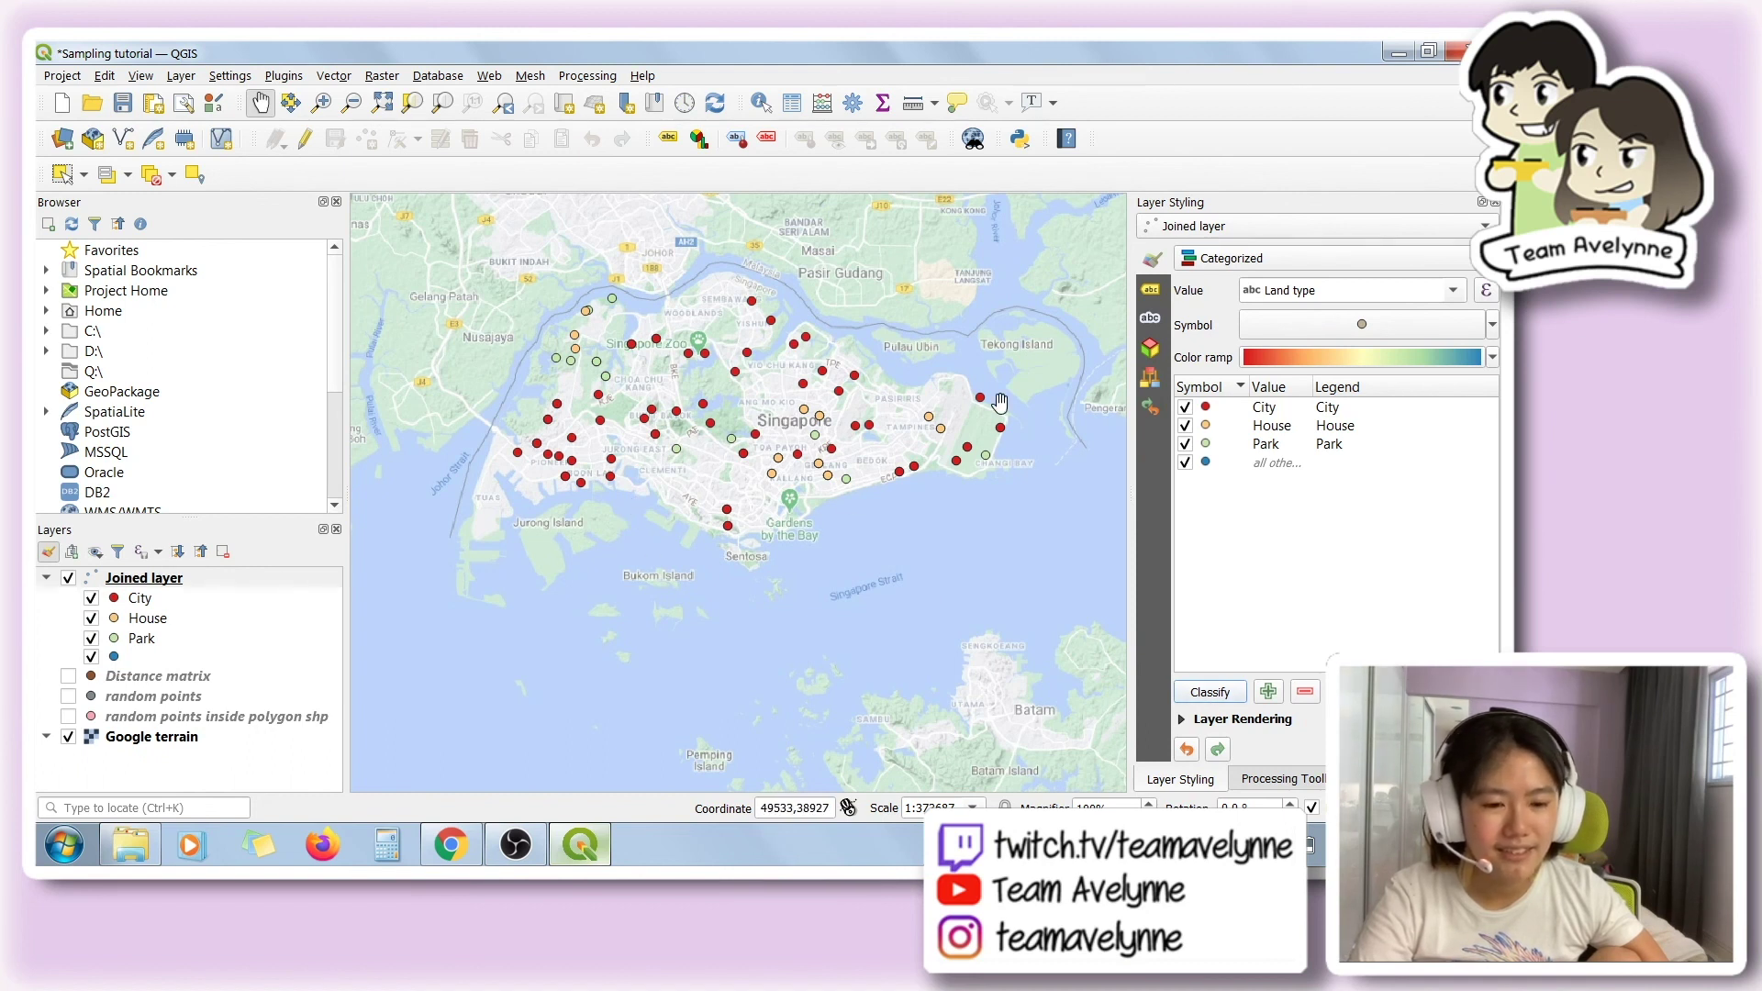
pyautogui.scroll(1, 932, 384)
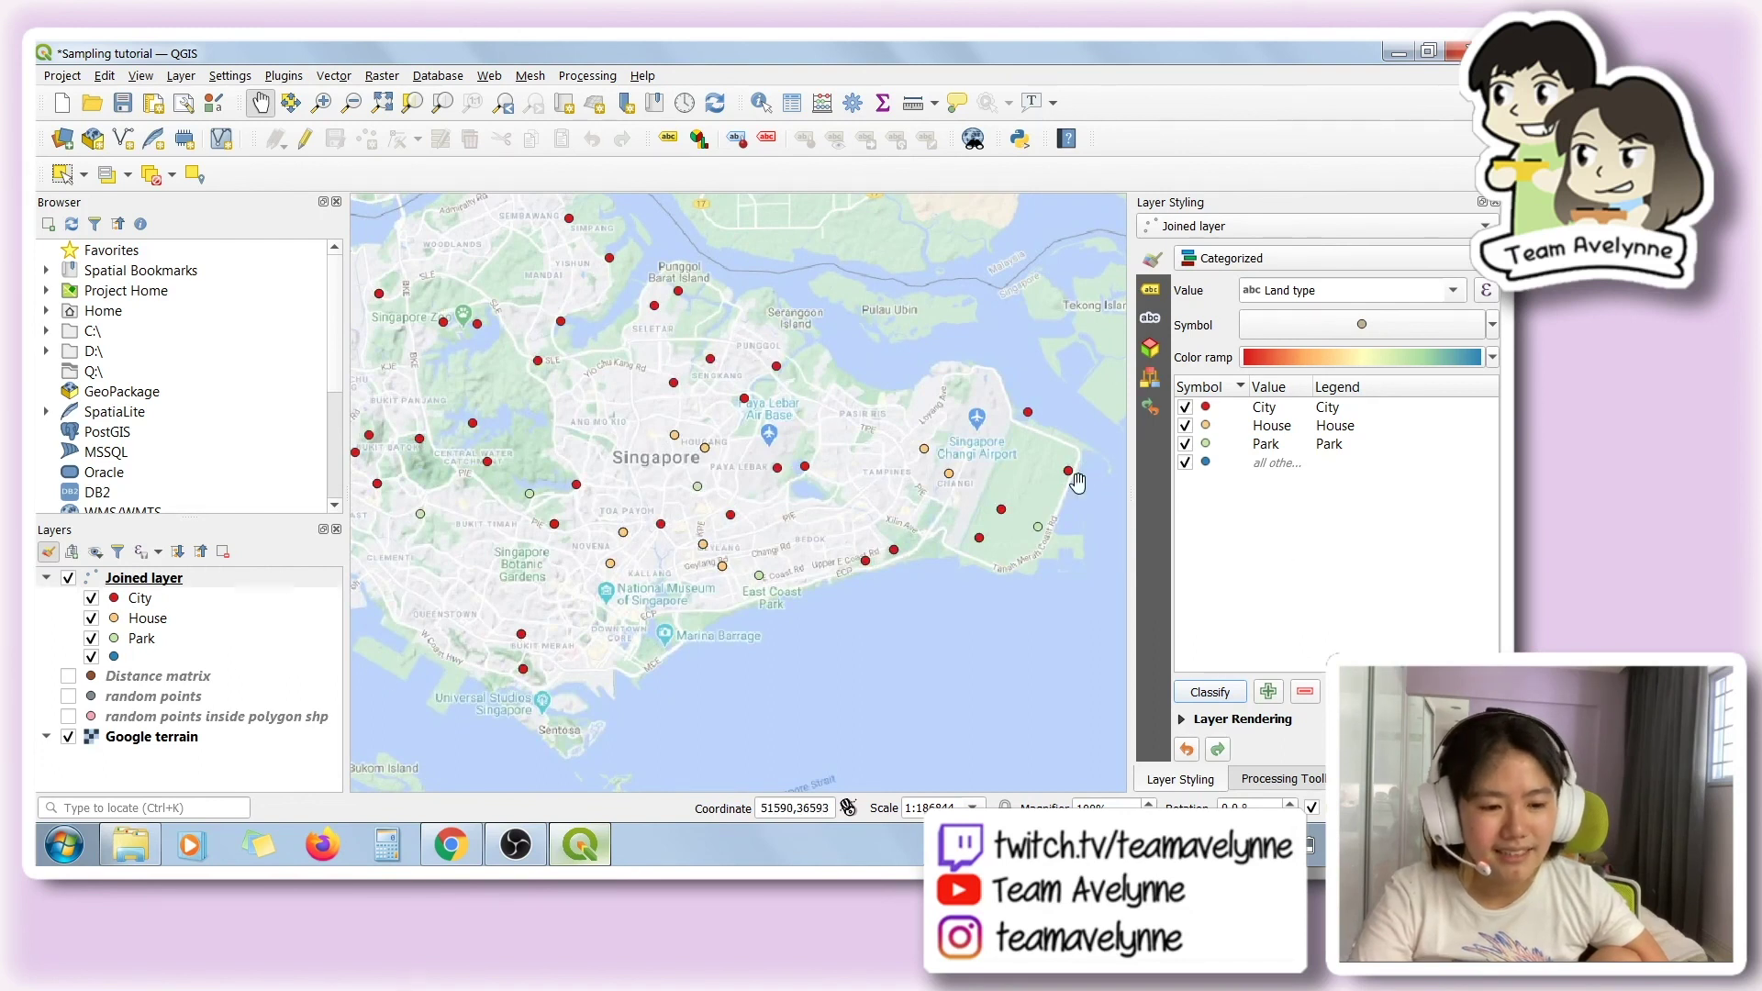
# - Identify the Joined layer point just southeast of the Paya Lebar Air Base label and check its land type attribute
pyautogui.click(1303, 409)
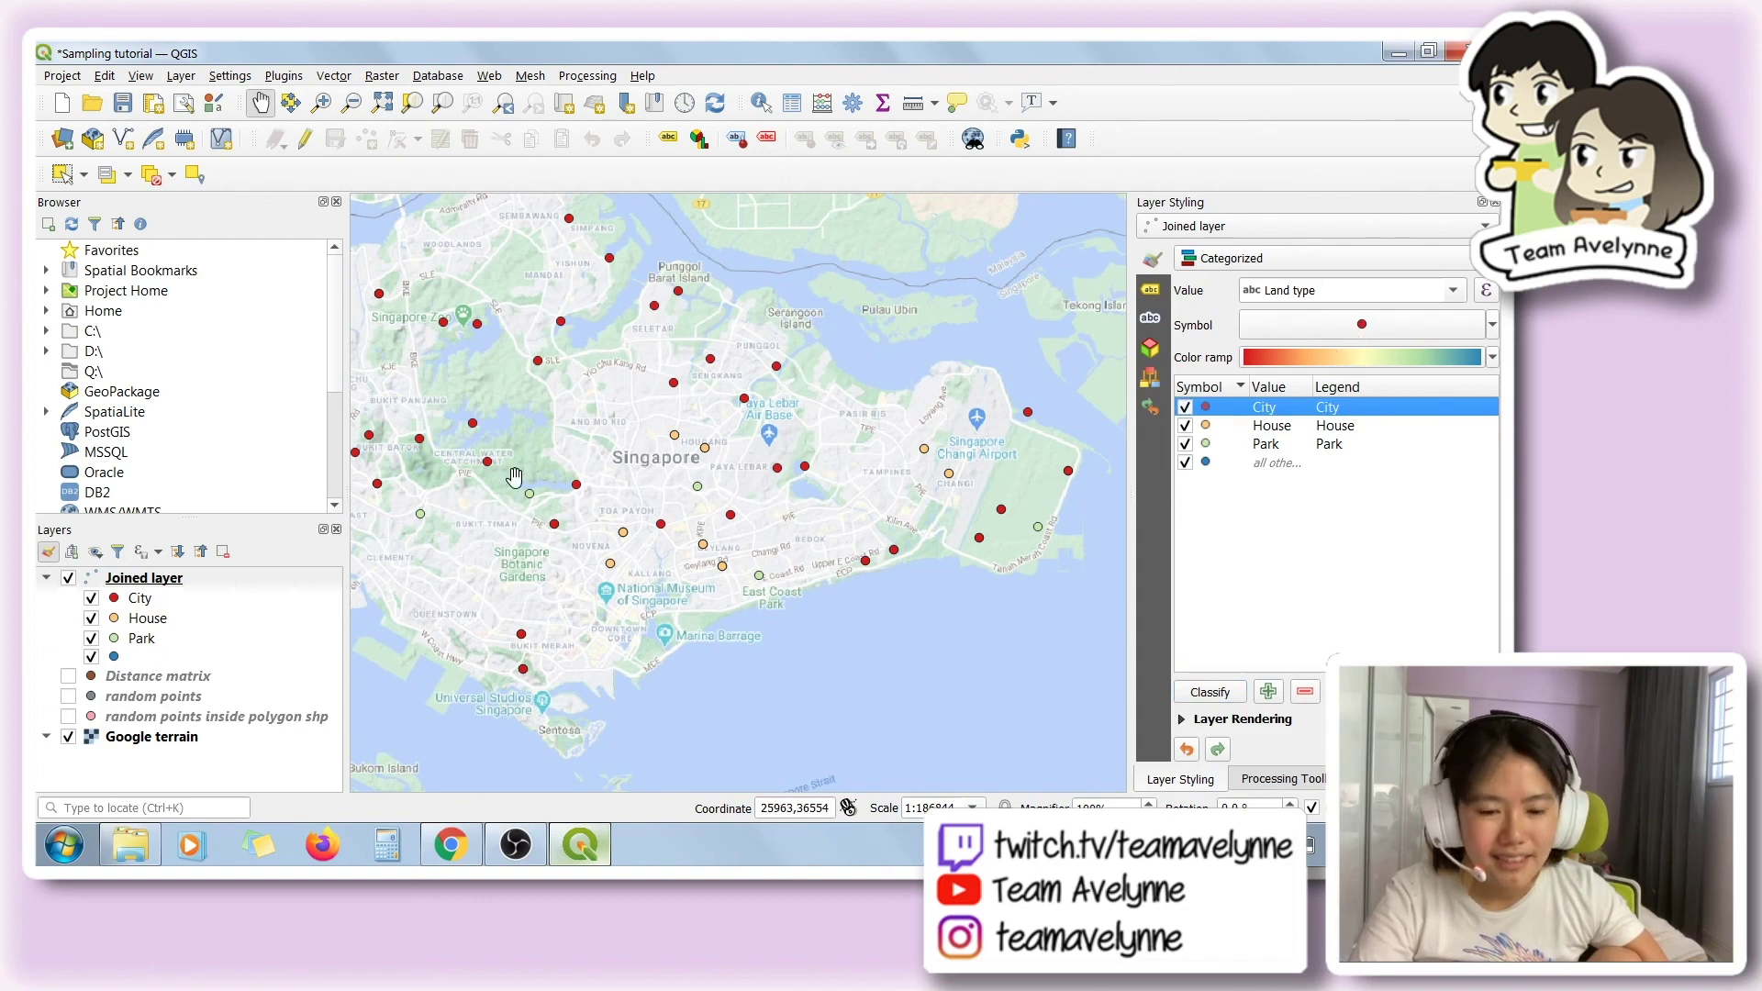
pyautogui.scroll(1, 511, 478)
pyautogui.moveTo(827, 517); pyautogui.dragTo(741, 536)
pyautogui.scroll(2, 794, 521)
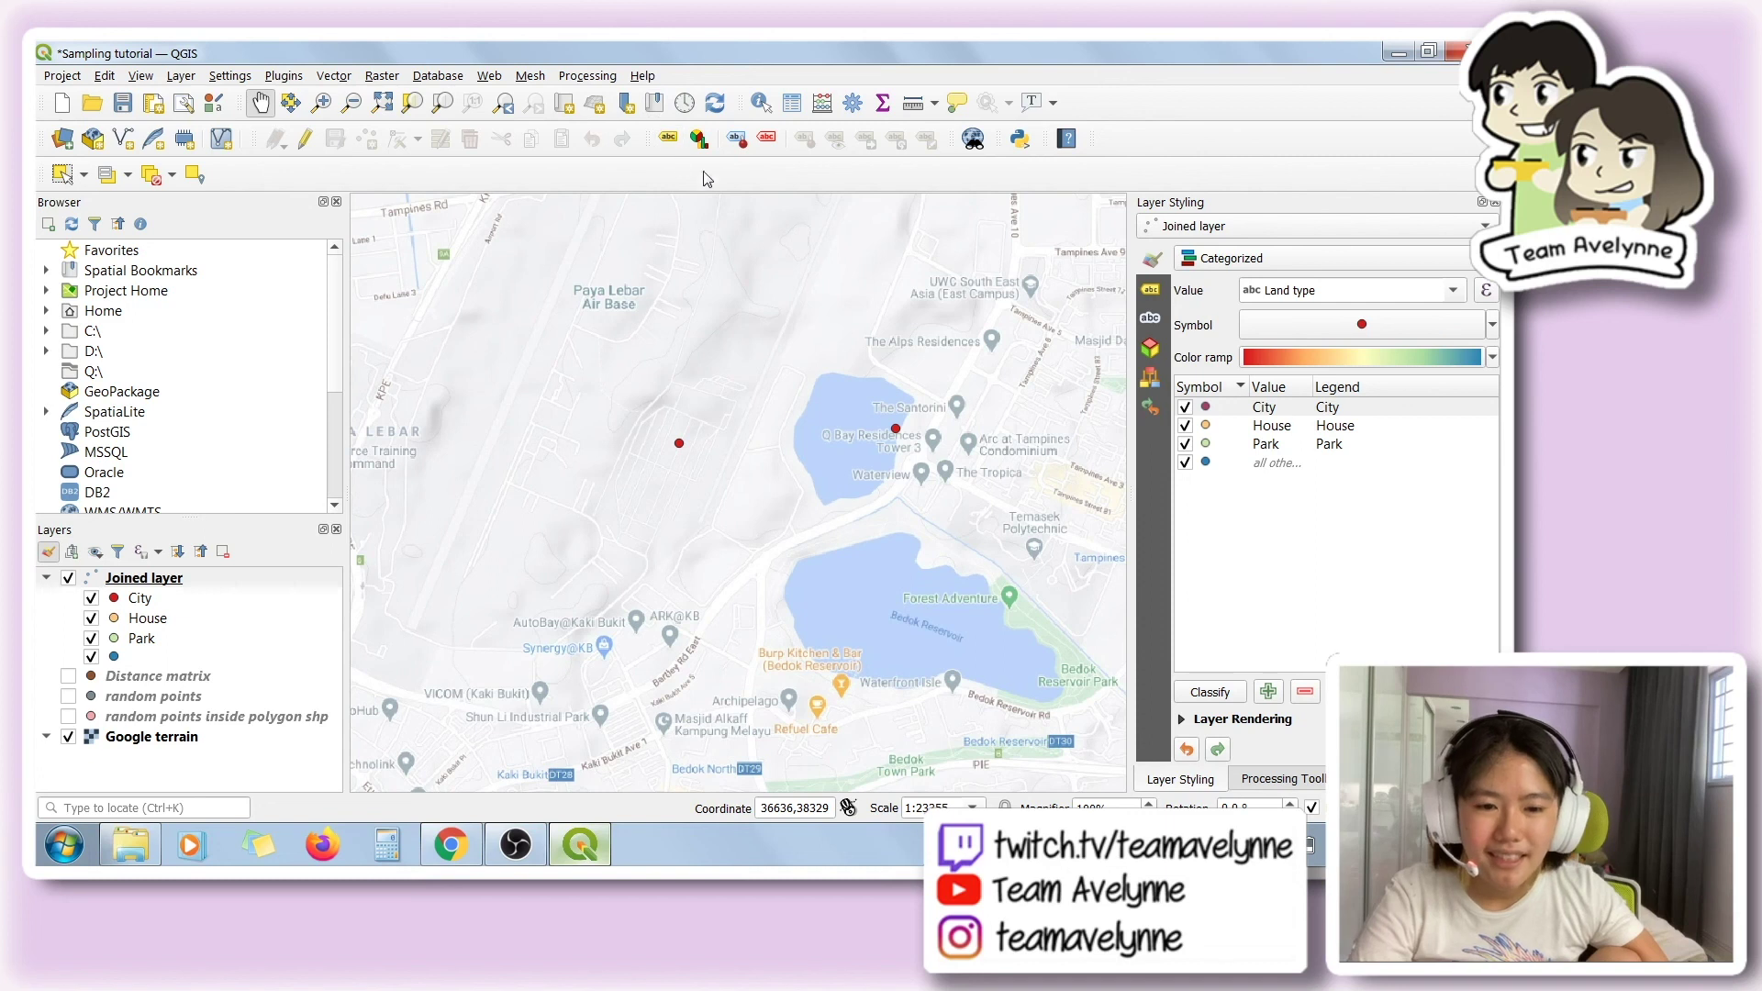
pyautogui.click(761, 104)
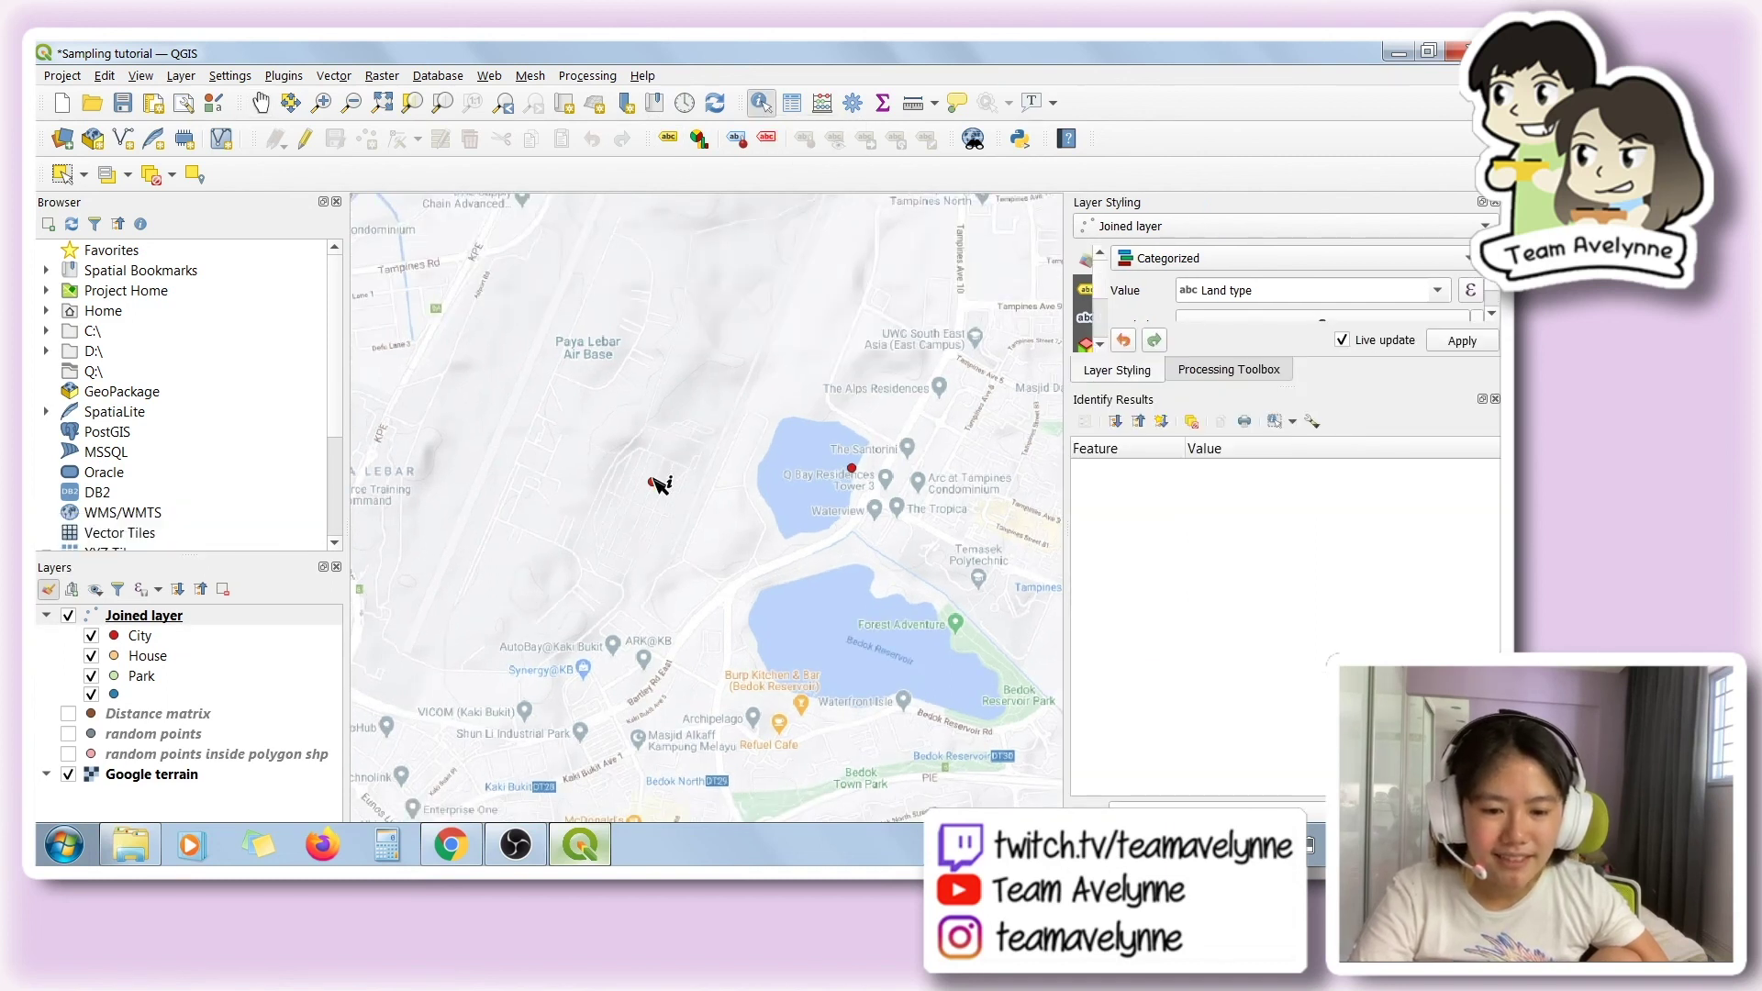
pyautogui.click(653, 480)
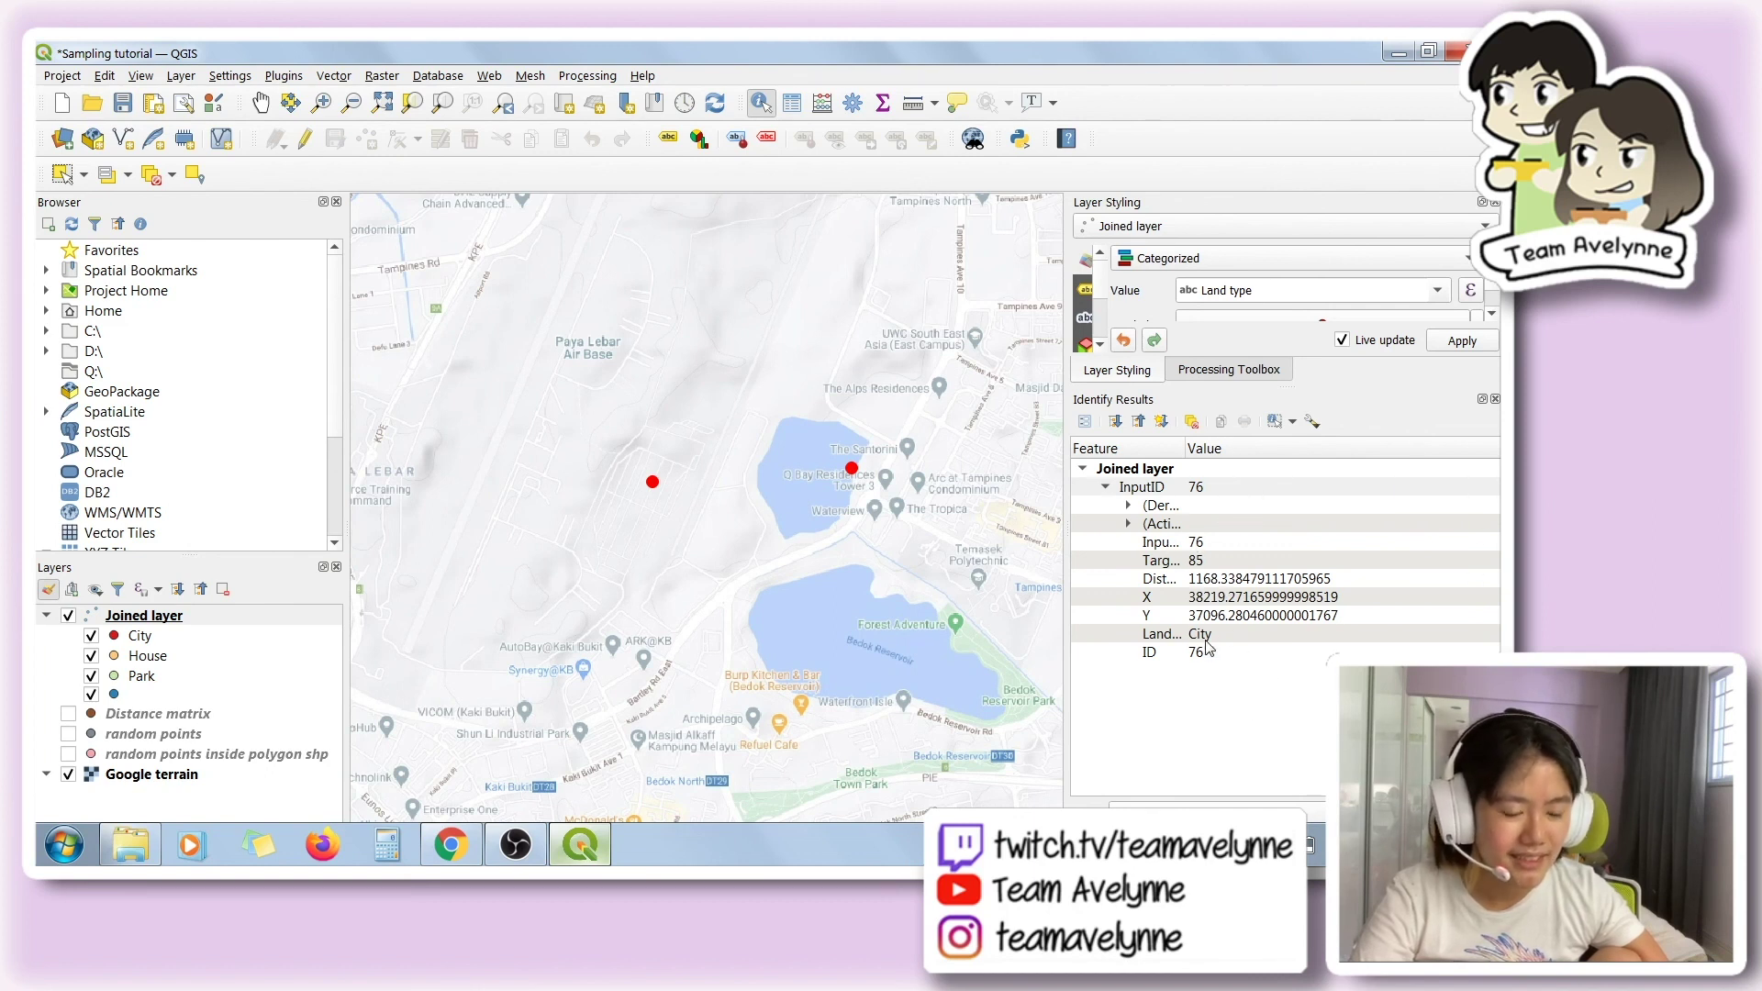
pyautogui.moveTo(1184, 447)
pyautogui.mouseDown()
pyautogui.moveTo(1227, 454)
pyautogui.moveTo(1184, 463)
pyautogui.mouseUp()
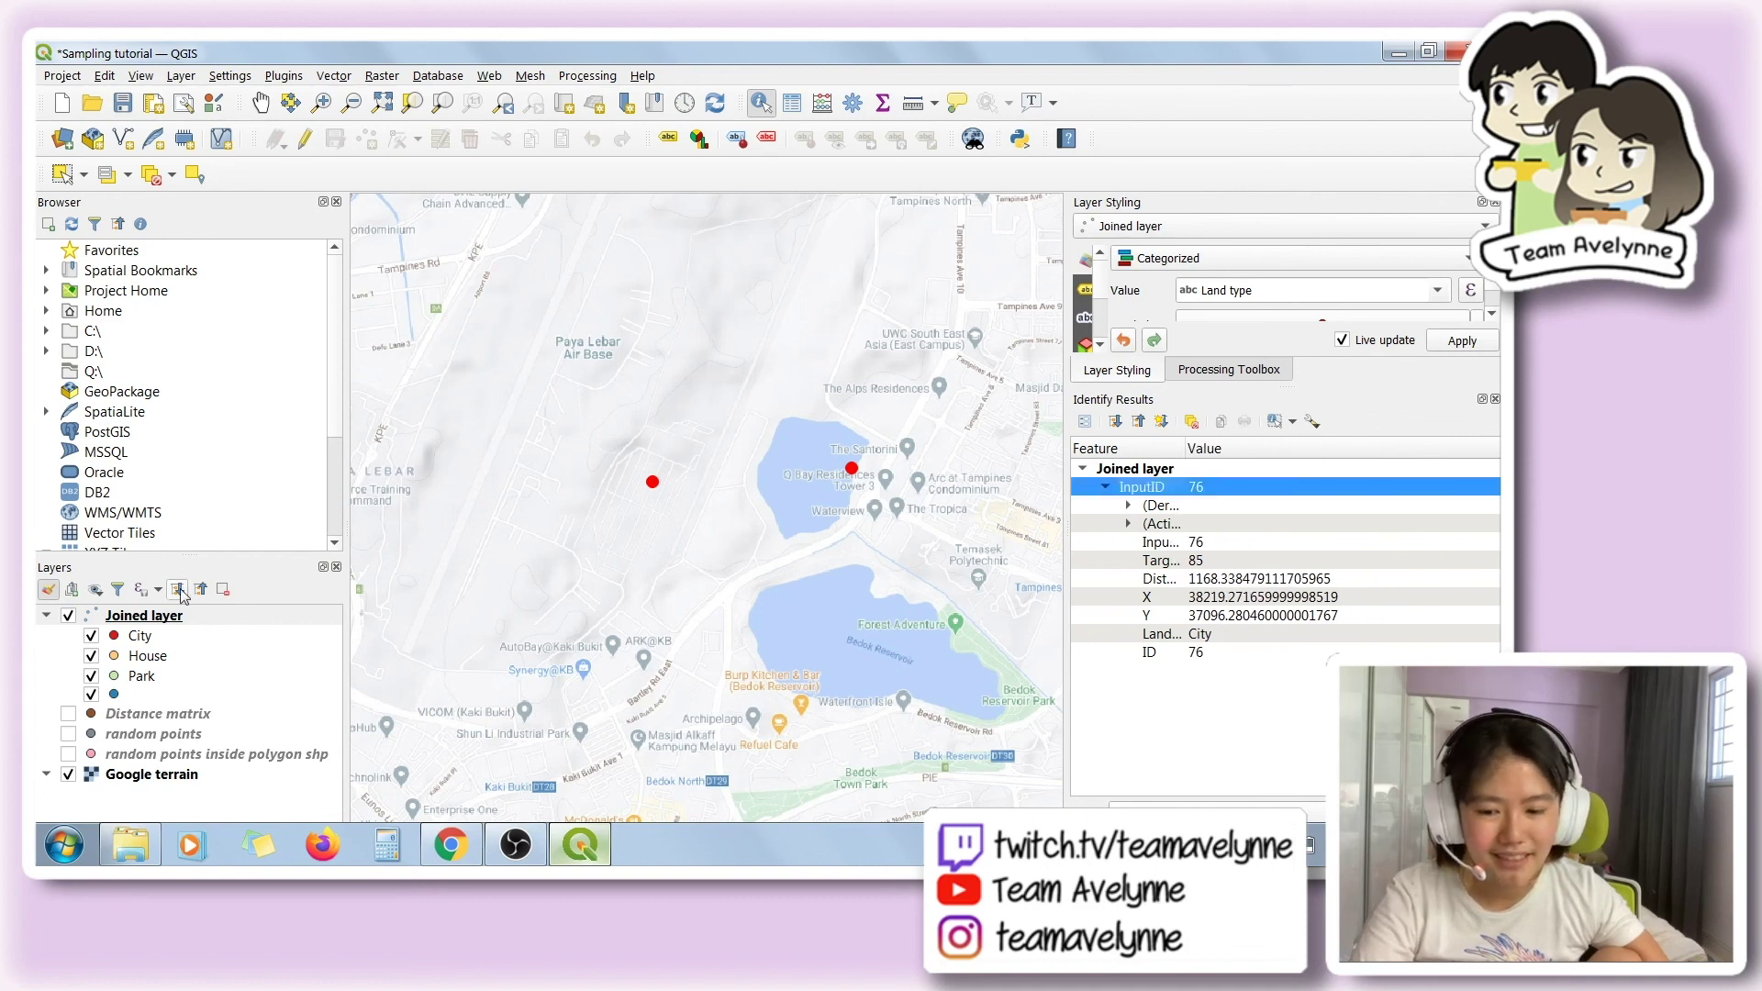
# - Leave the Identify tool and review the distribution of the categorized points across the whole of Singapore
pyautogui.scroll(-2, 684, 661)
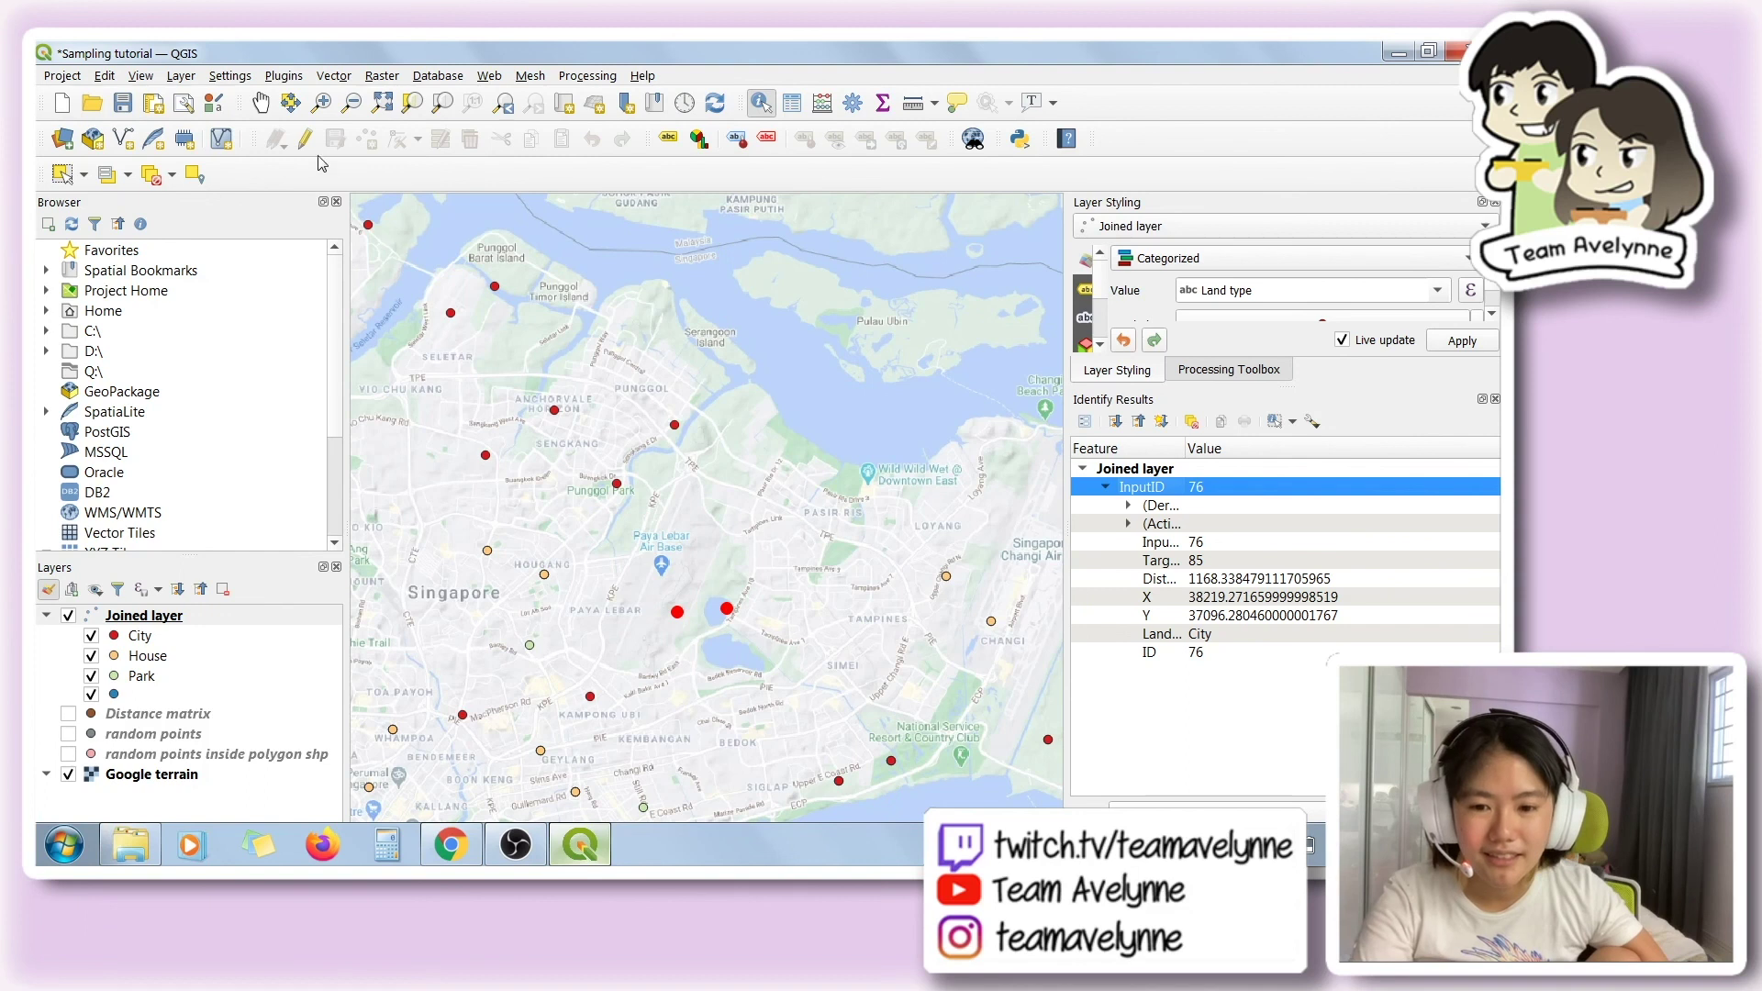
pyautogui.click(261, 102)
pyautogui.scroll(-2, 708, 488)
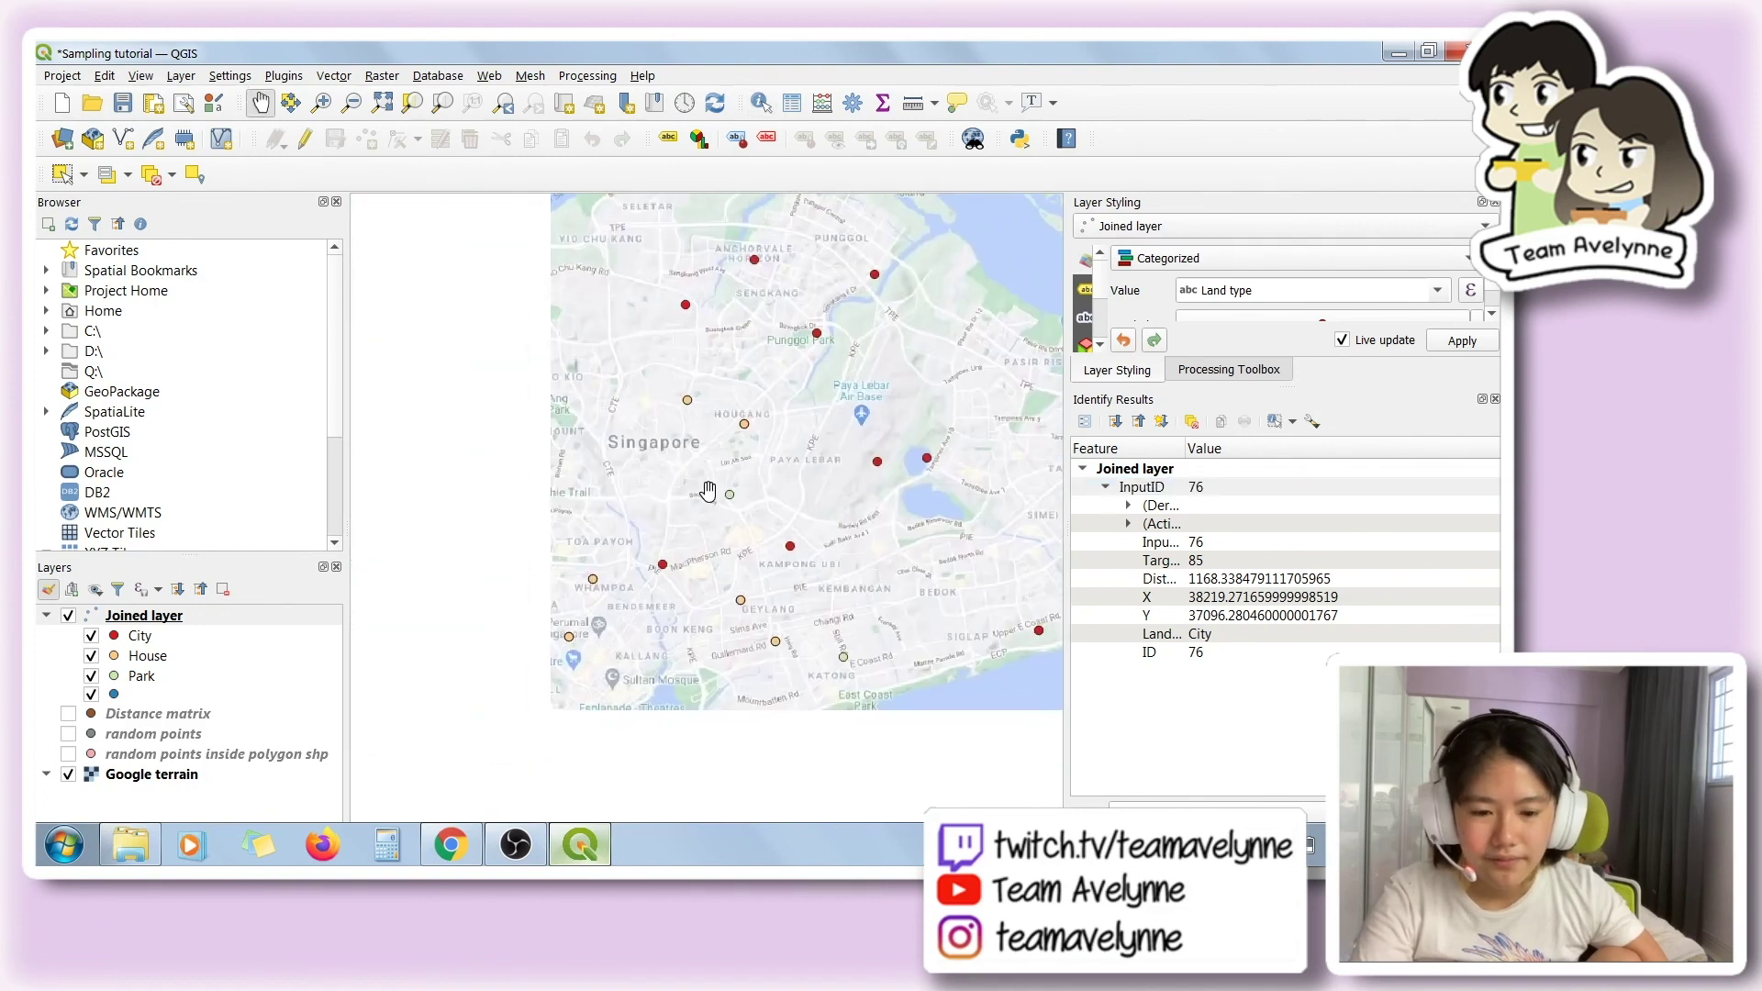
pyautogui.scroll(-2, 806, 605)
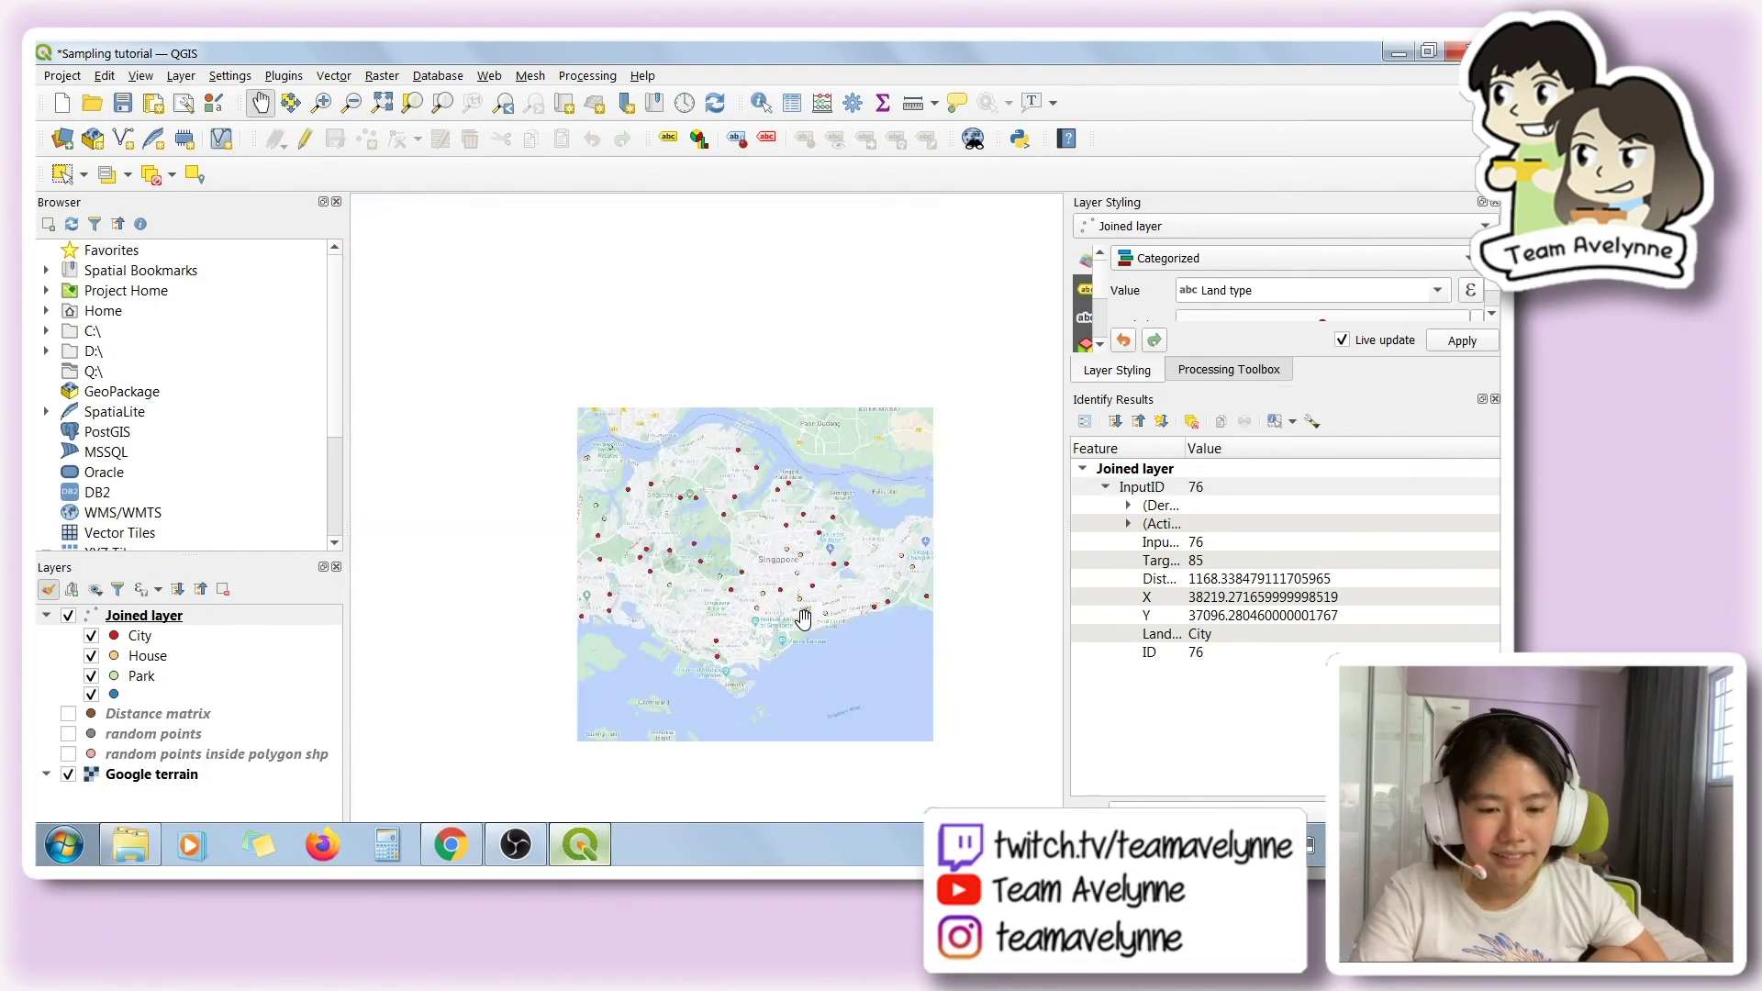
pyautogui.moveTo(812, 572); pyautogui.dragTo(793, 555)
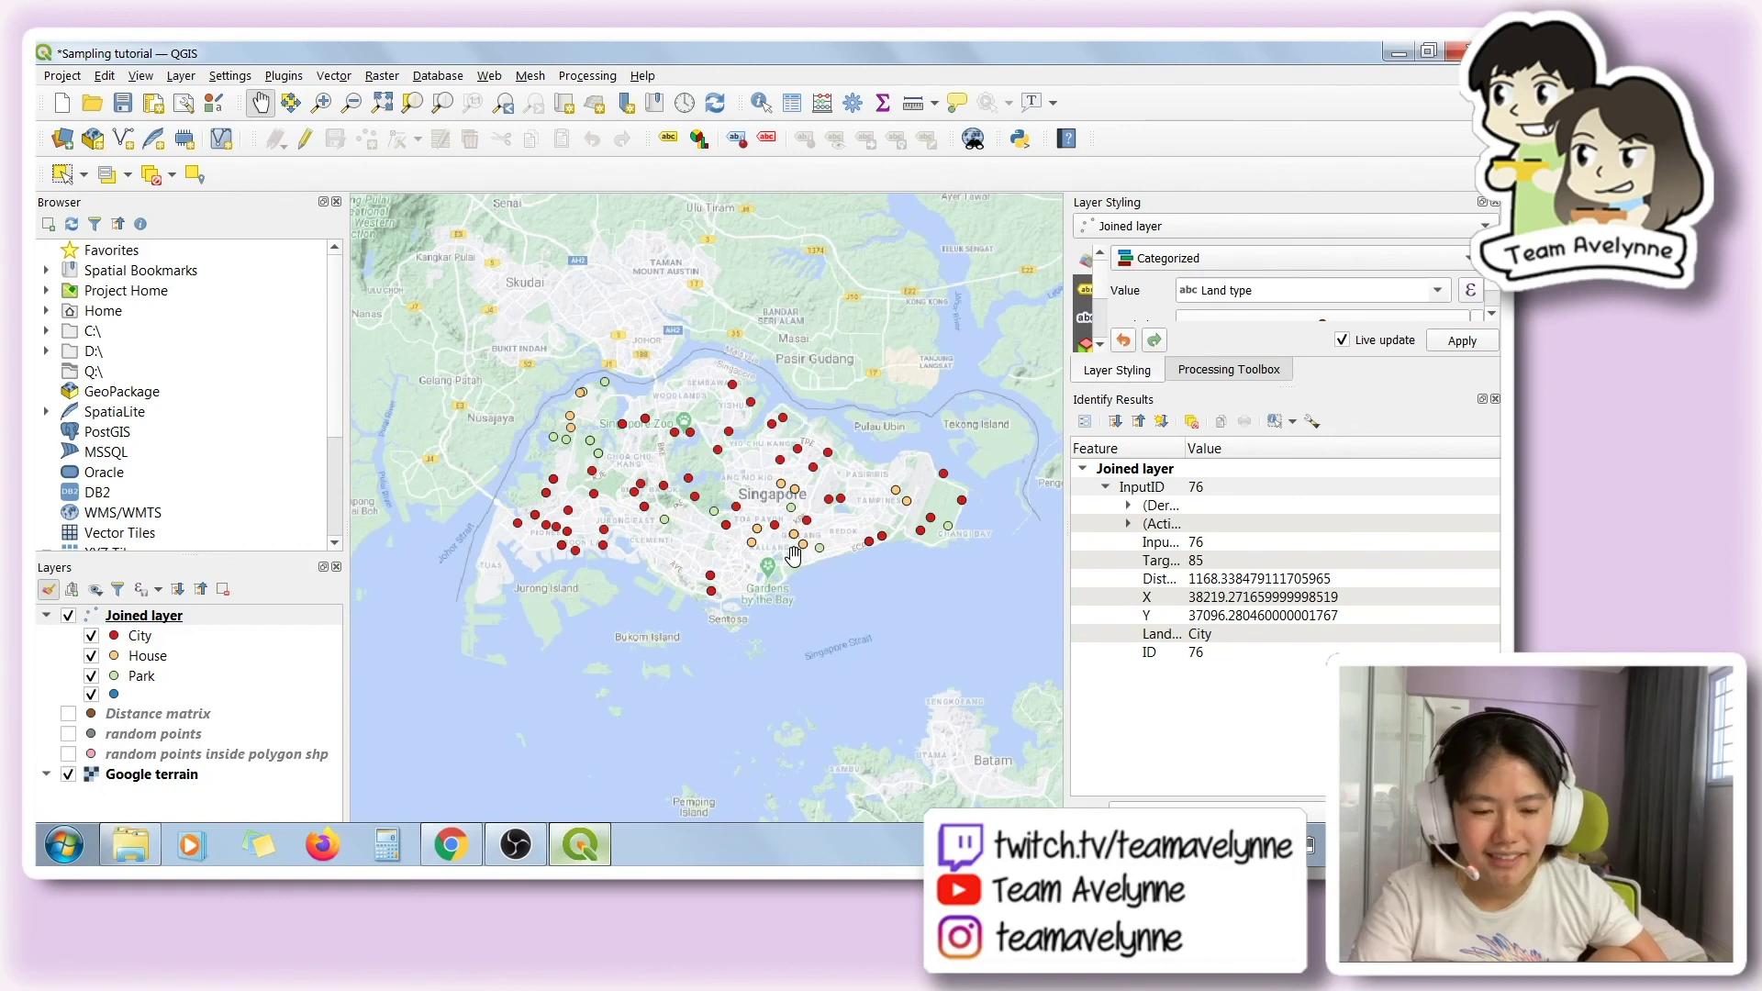